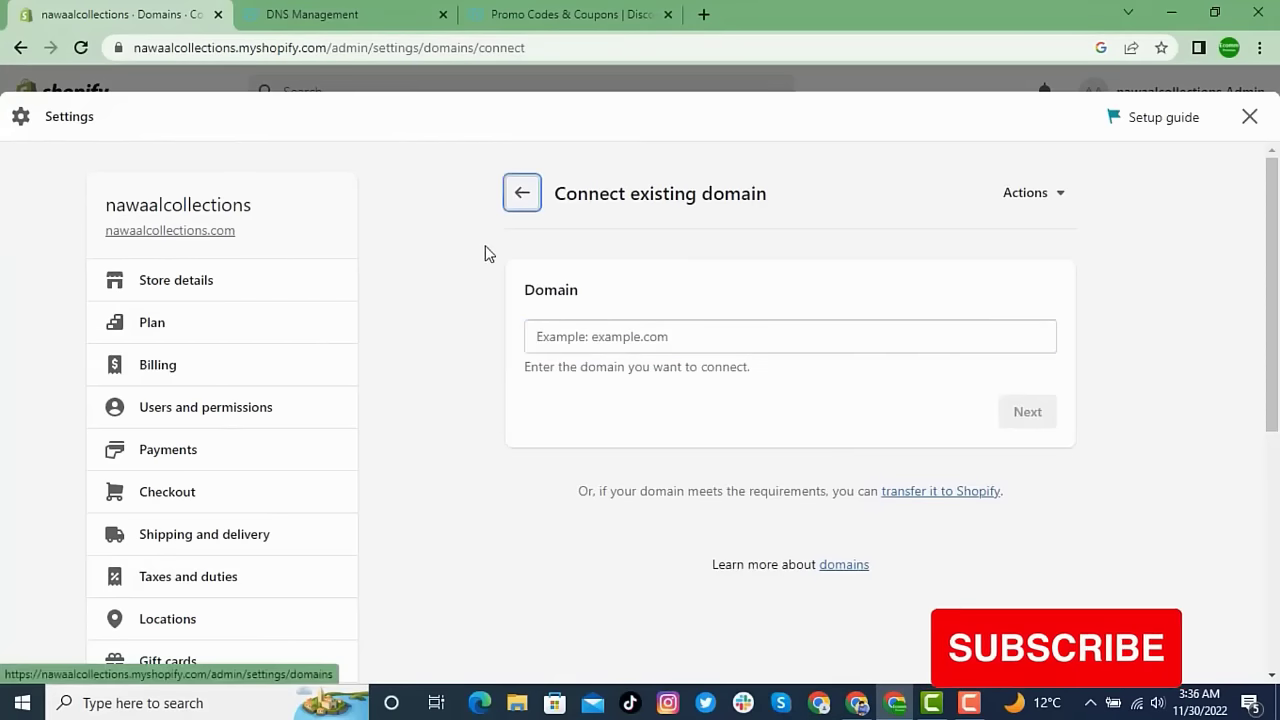
# Go back to the Domains list and close Shopify settings to reach the Themes page.
pyautogui.click(522, 204)
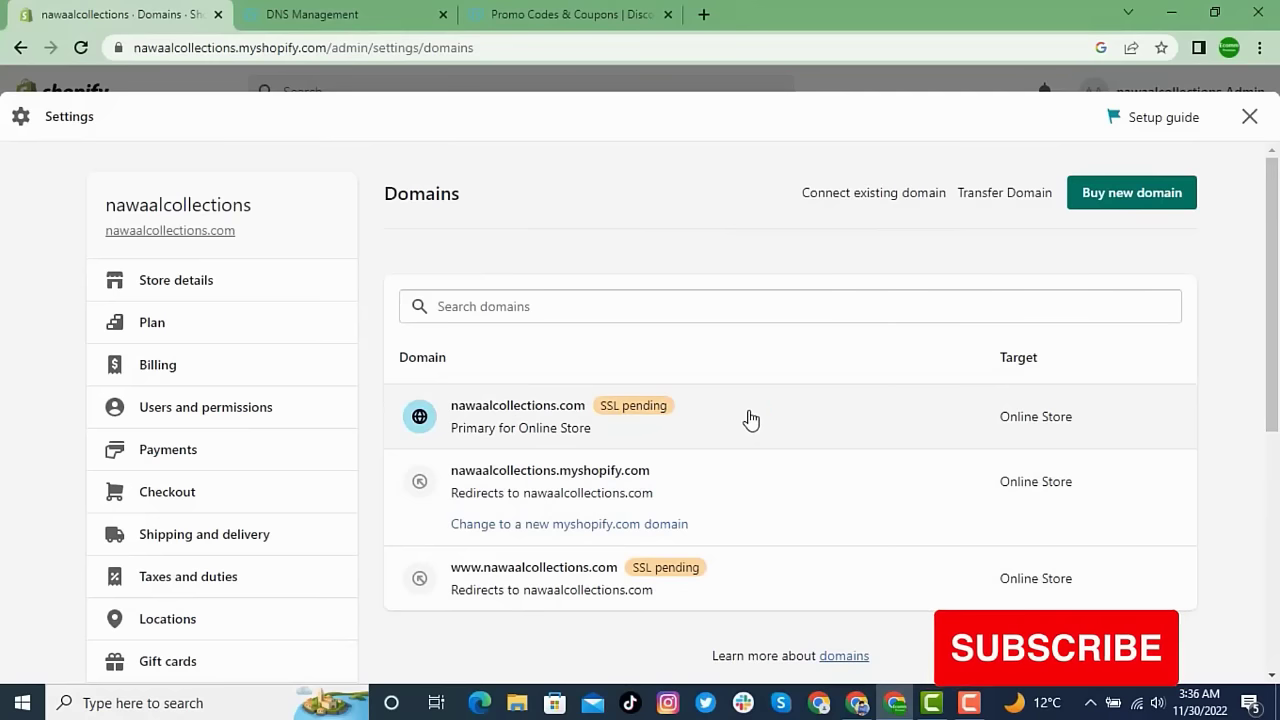
pyautogui.click(1251, 118)
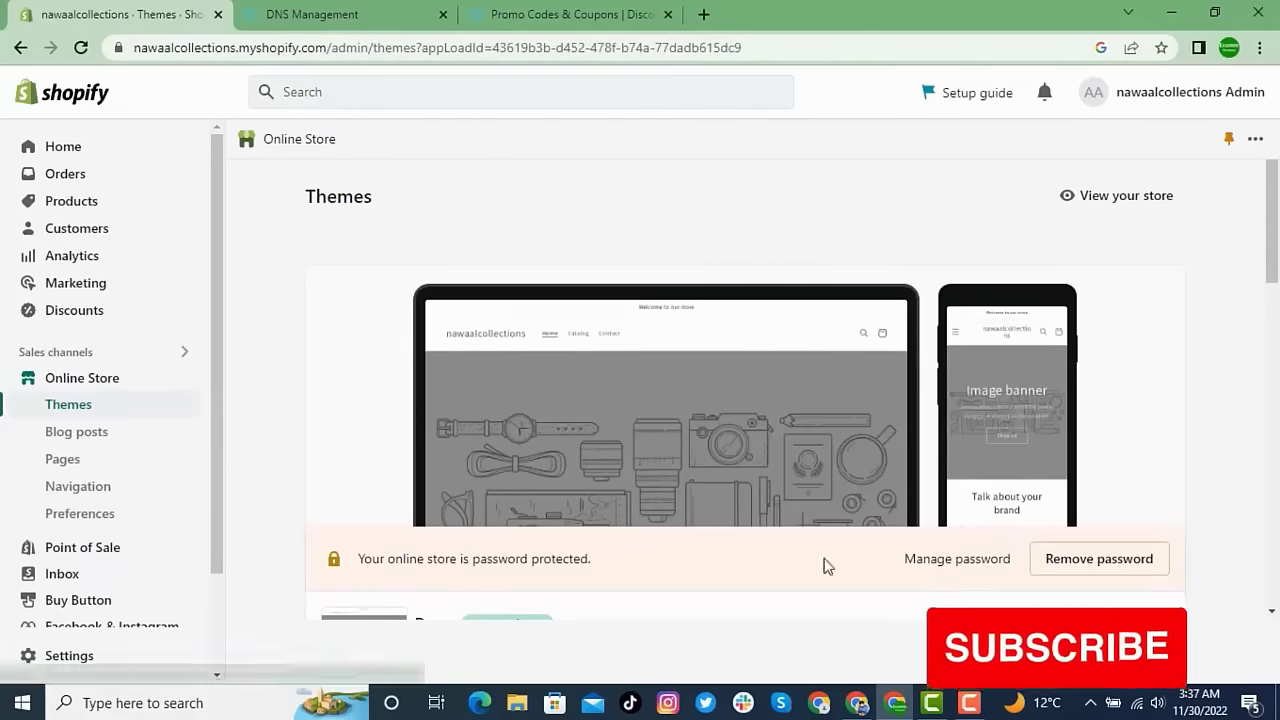
# Preview the password-protected 'Opening soon' storefront in a new tab, then return to the Themes admin.
pyautogui.scroll(-1, 530, 465)
pyautogui.scroll(-1, 524, 456)
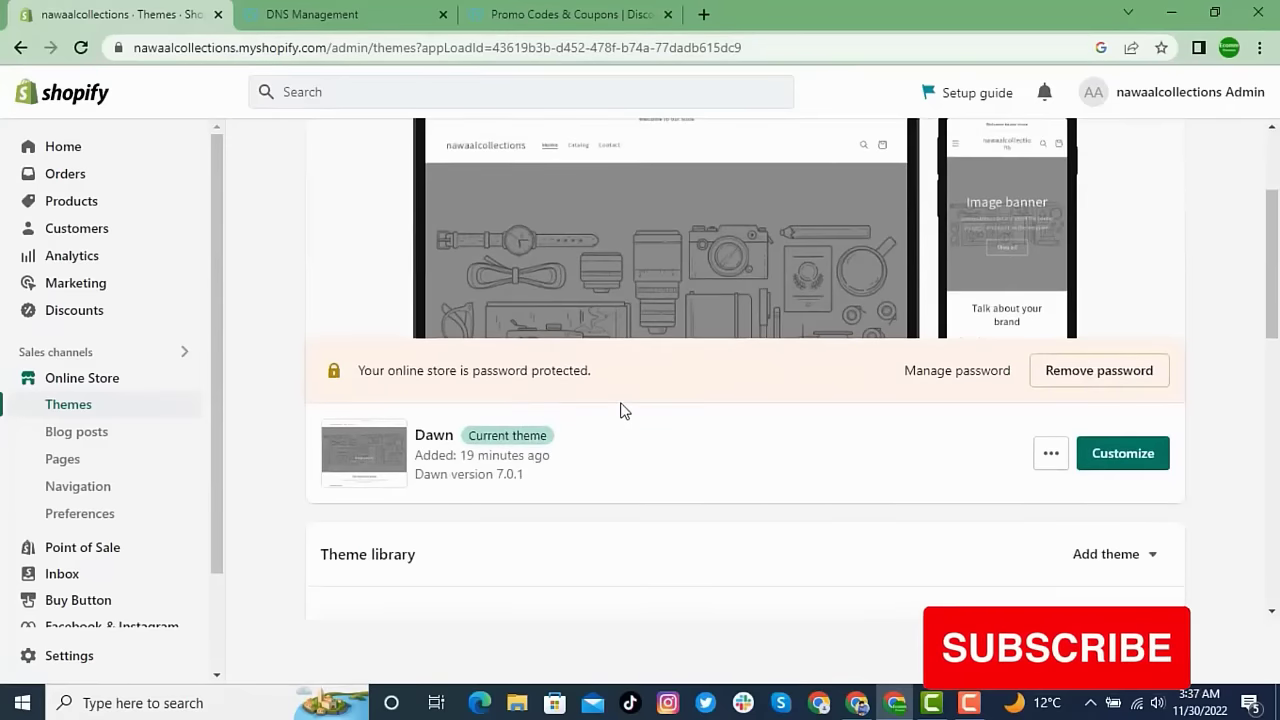
pyautogui.scroll(2, 612, 398)
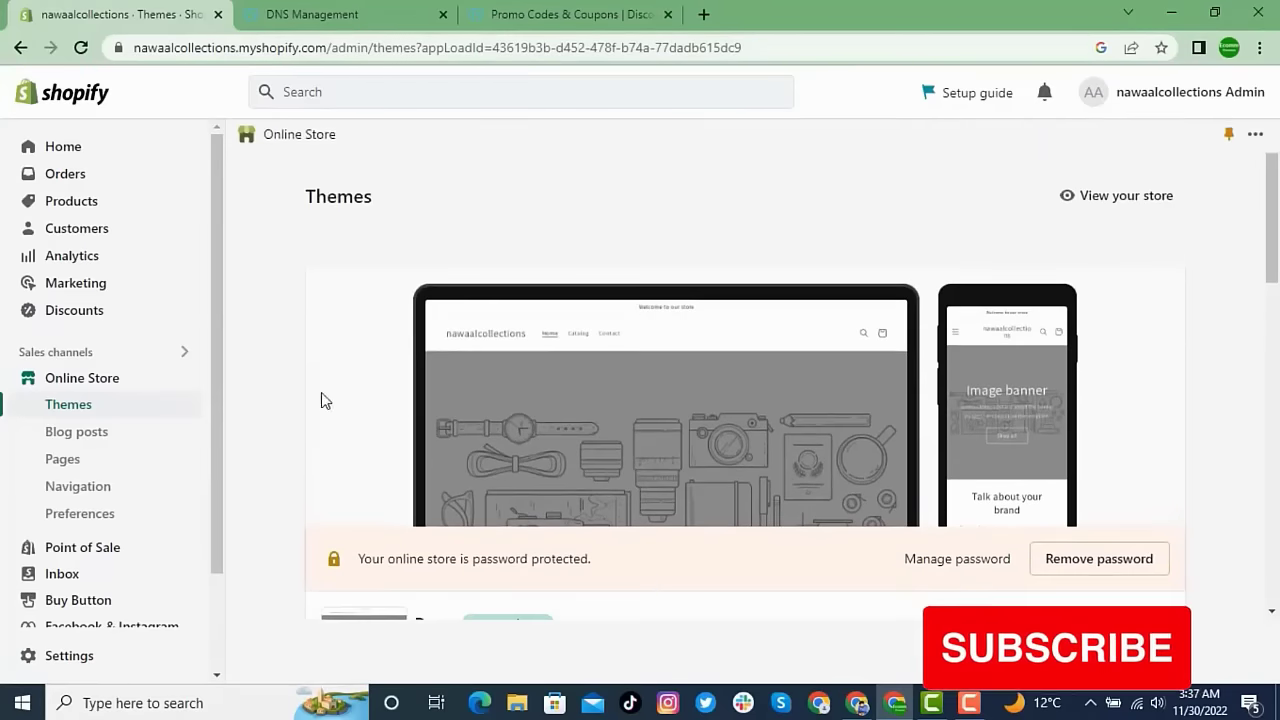
pyautogui.click(184, 378)
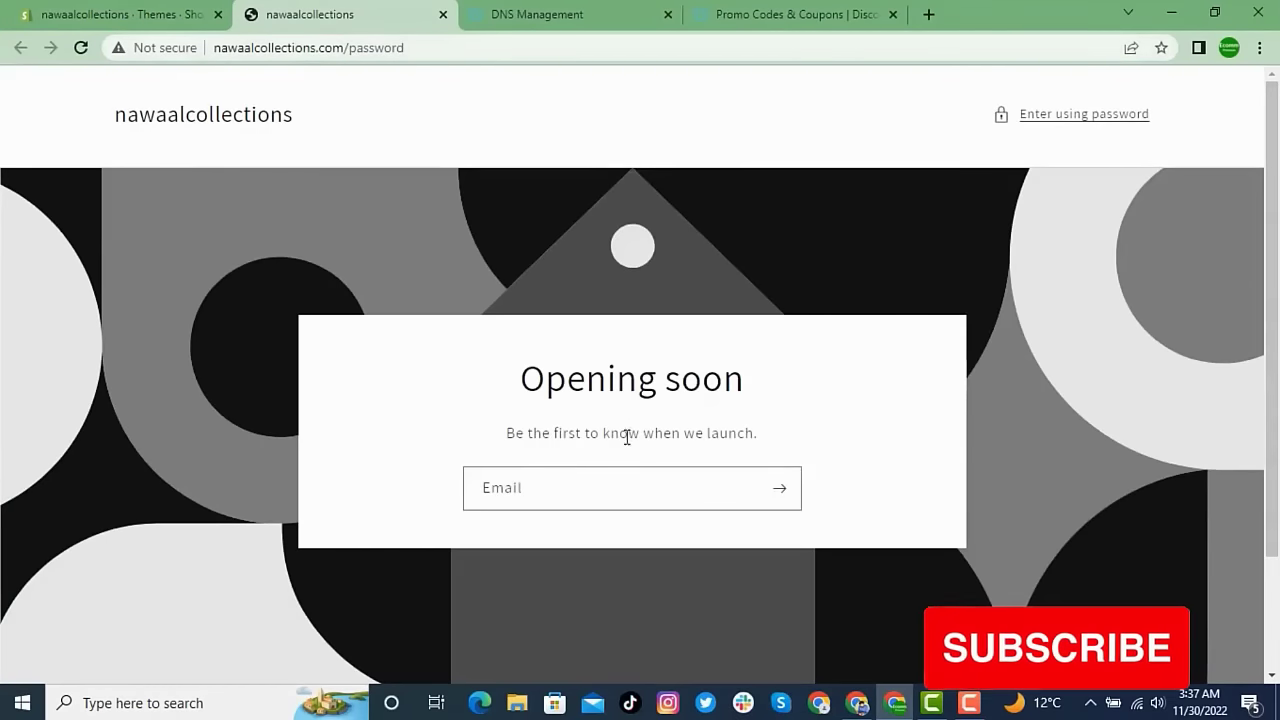
pyautogui.click(140, 14)
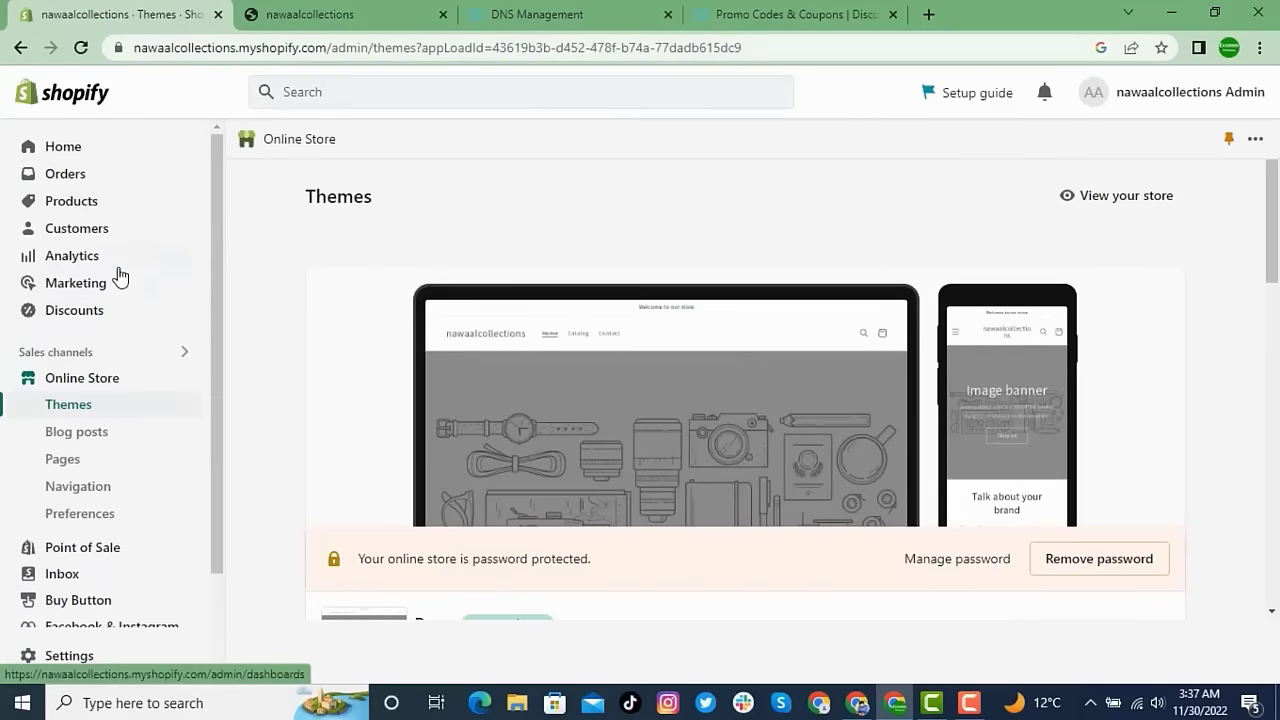
pyautogui.scroll(-2, 120, 275)
pyautogui.scroll(2, 116, 265)
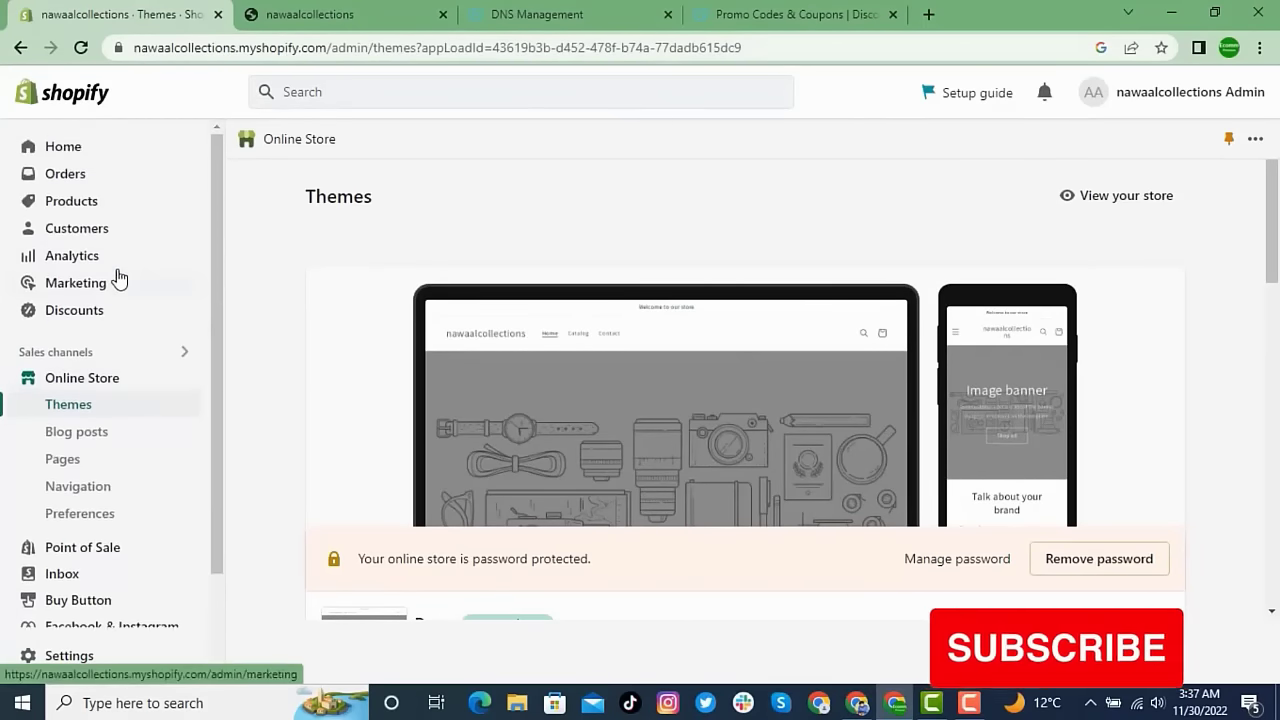
pyautogui.scroll(-2, 118, 278)
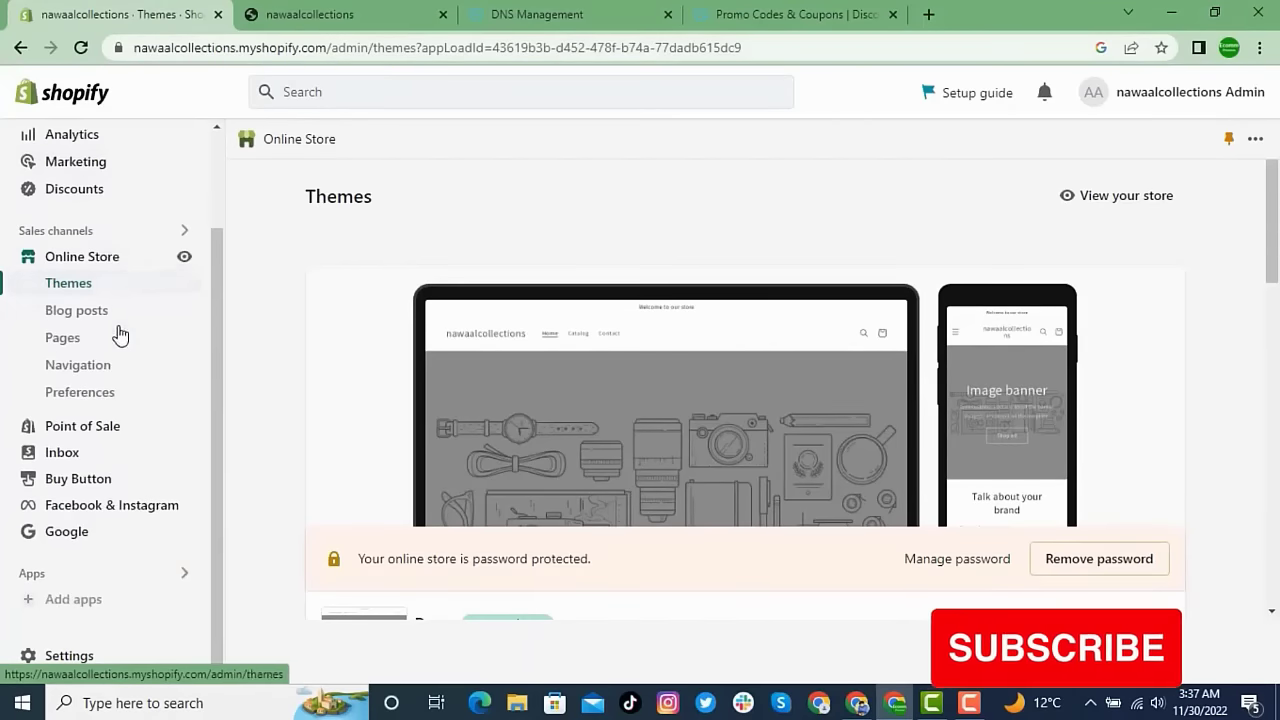
# Search apps for 'dsers', filter by Sales channels, and open the Shopify App Store from app settings.
pyautogui.click(90, 578)
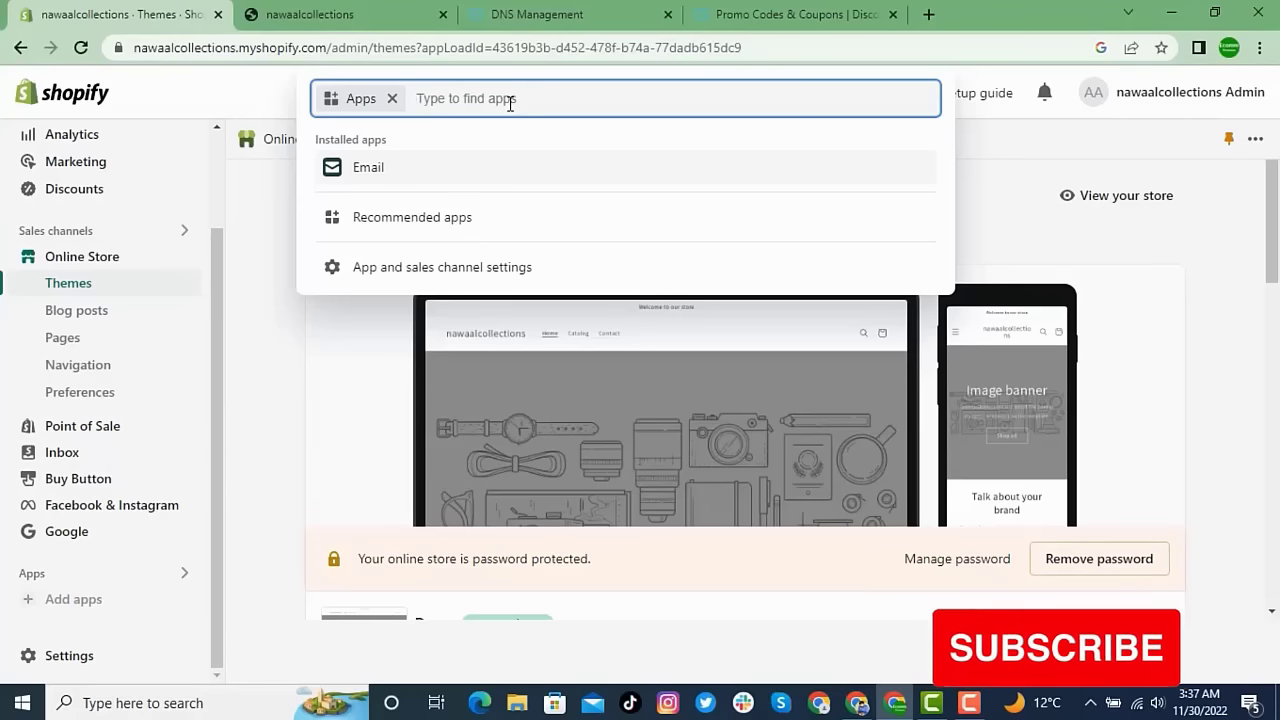
pyautogui.write('dsers')
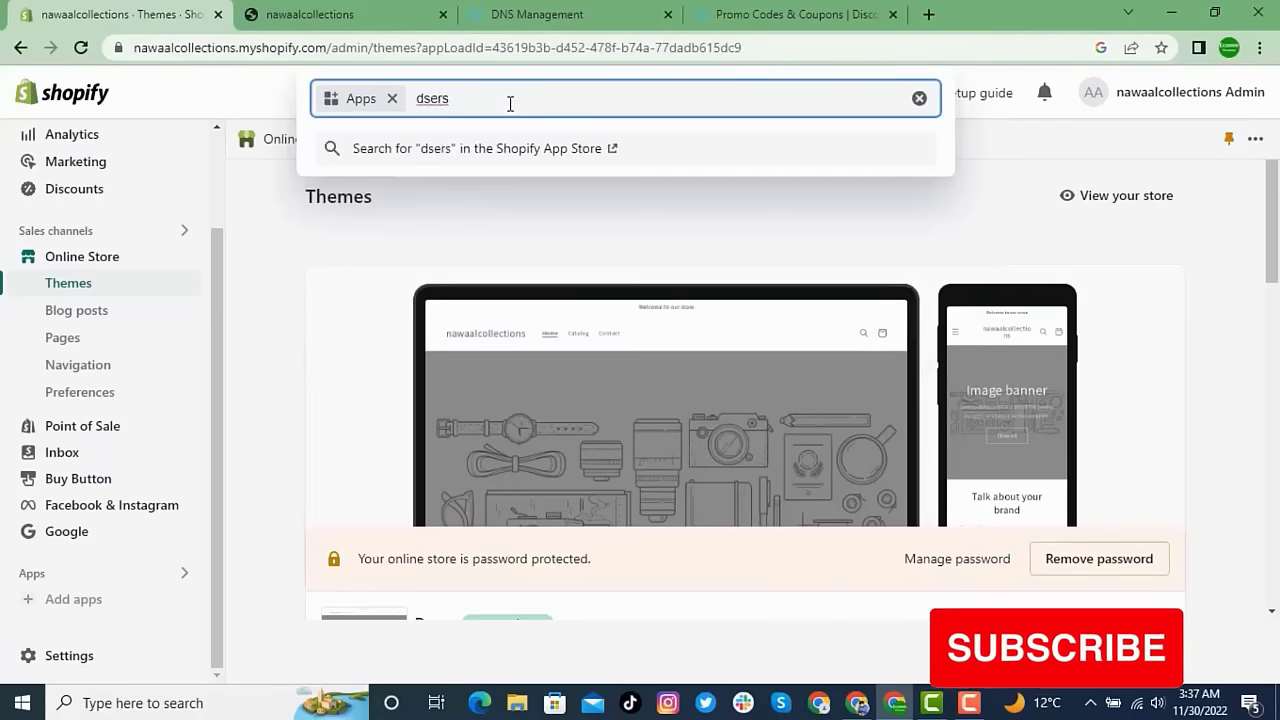
pyautogui.press('BackSpace')
pyautogui.press('BackSpace')
pyautogui.press('BackSpace')
pyautogui.press('BackSpace')
pyautogui.press('BackSpace')
pyautogui.press('BackSpace')
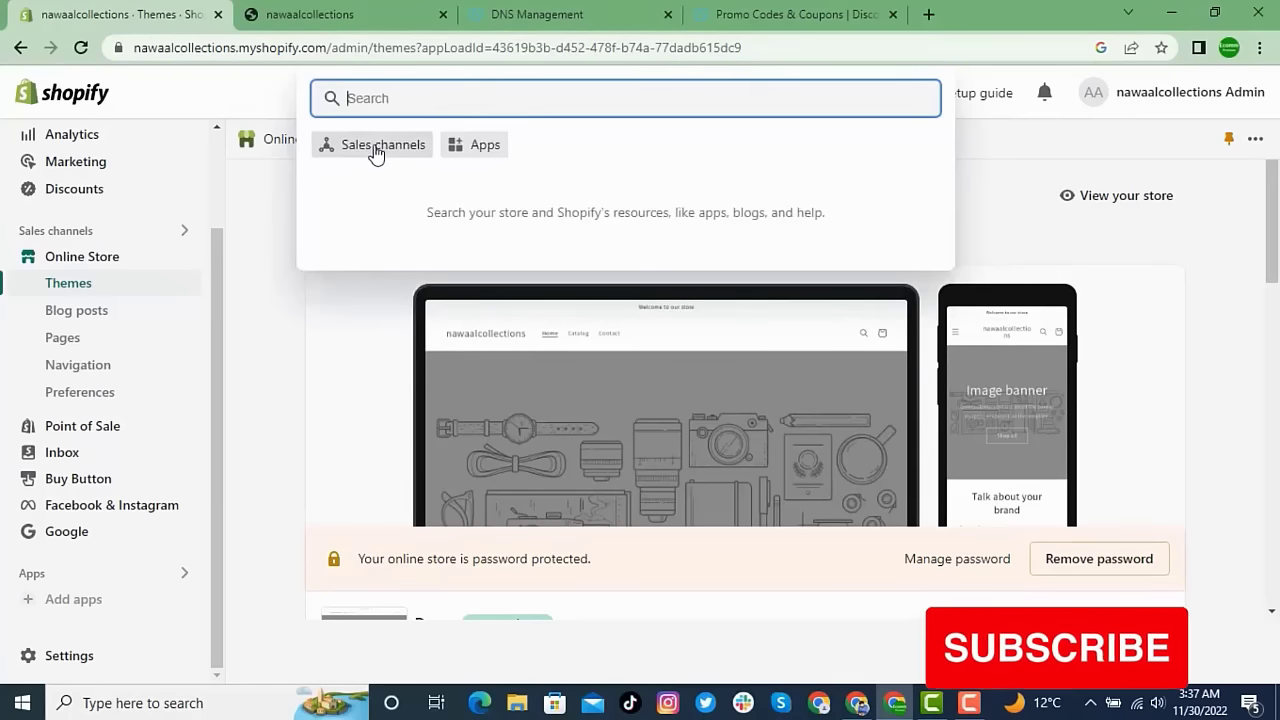
pyautogui.click(375, 150)
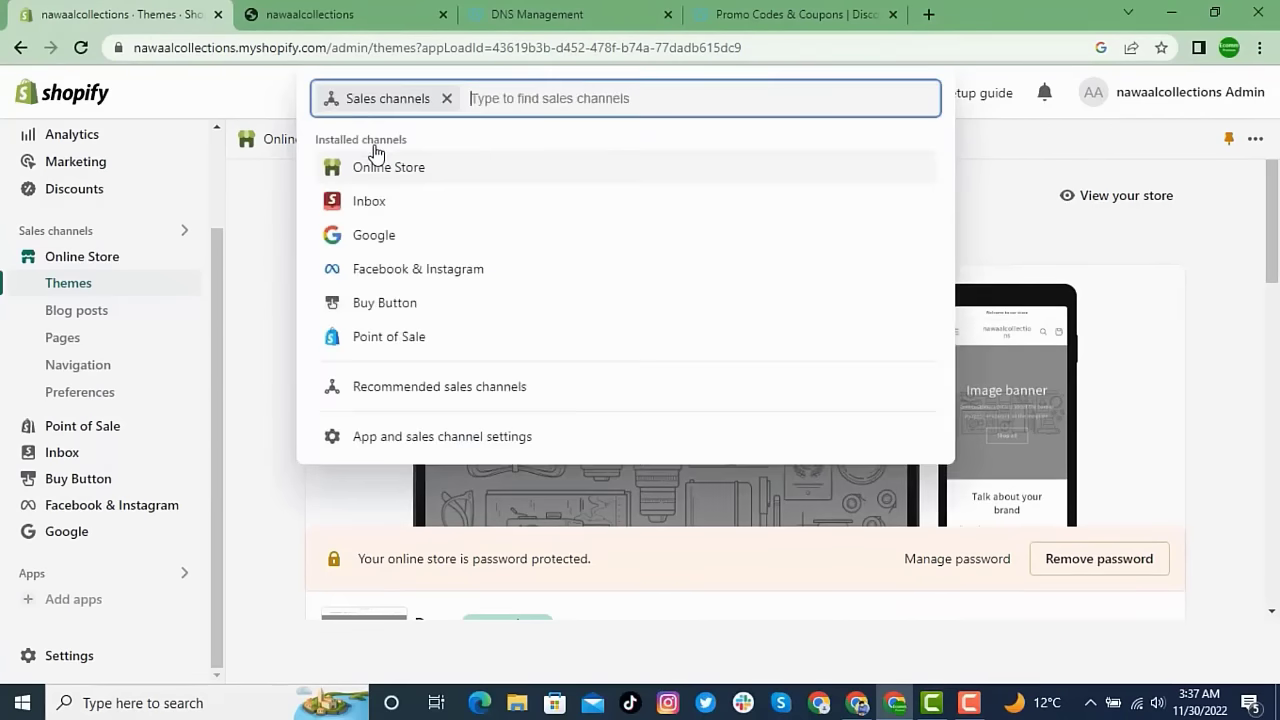
pyautogui.click(452, 446)
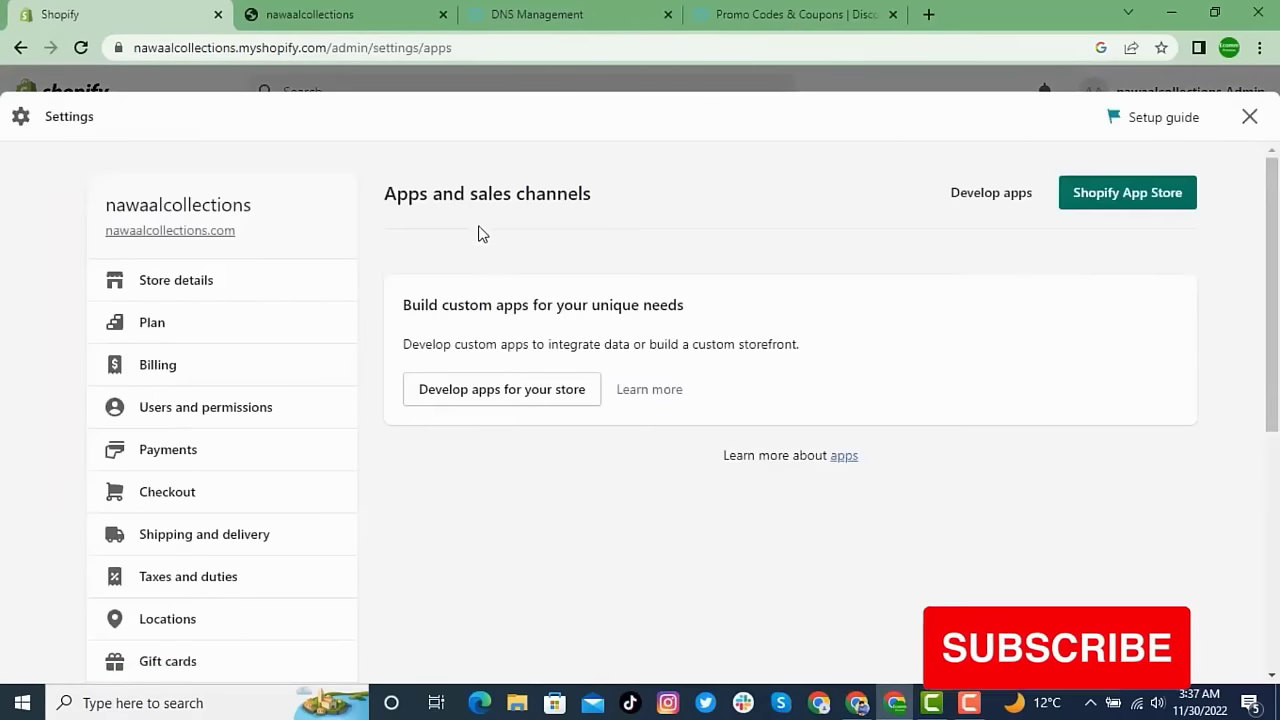
pyautogui.click(1154, 197)
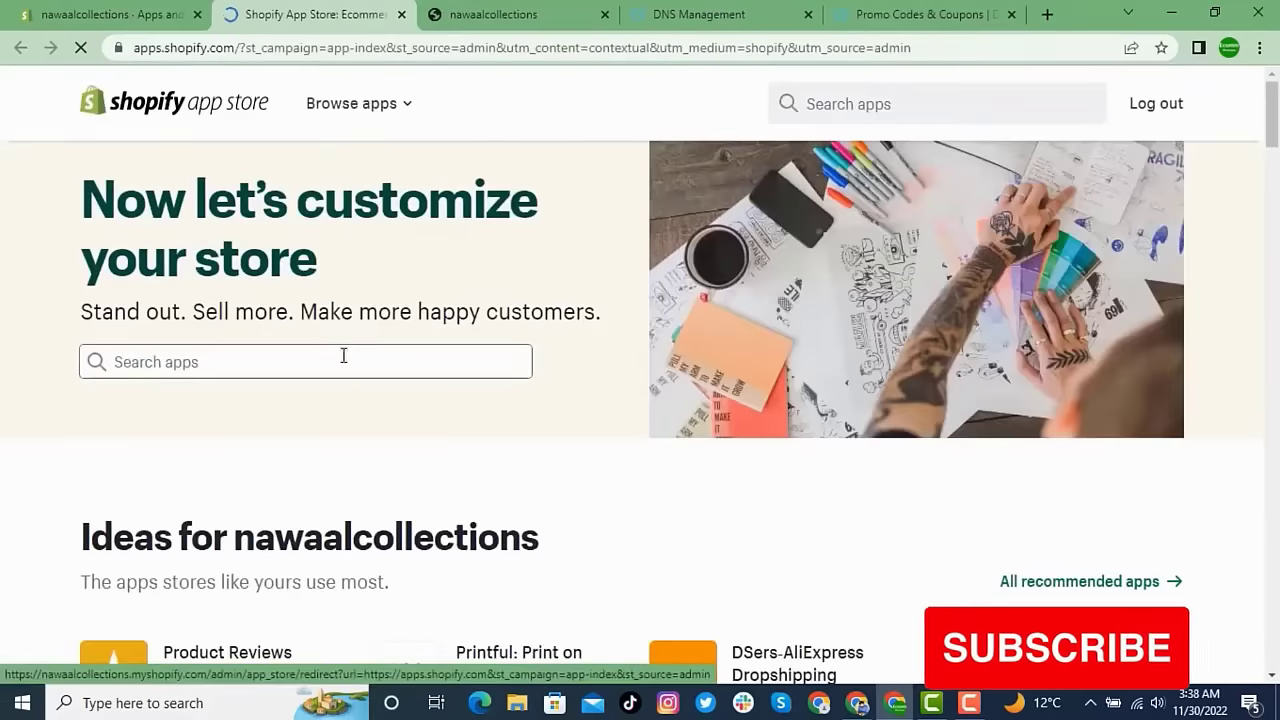
# Open the DSers-AliExpress Dropshipping listing, review its pricing, and add the app to the store.
pyautogui.scroll(-3, 406, 189)
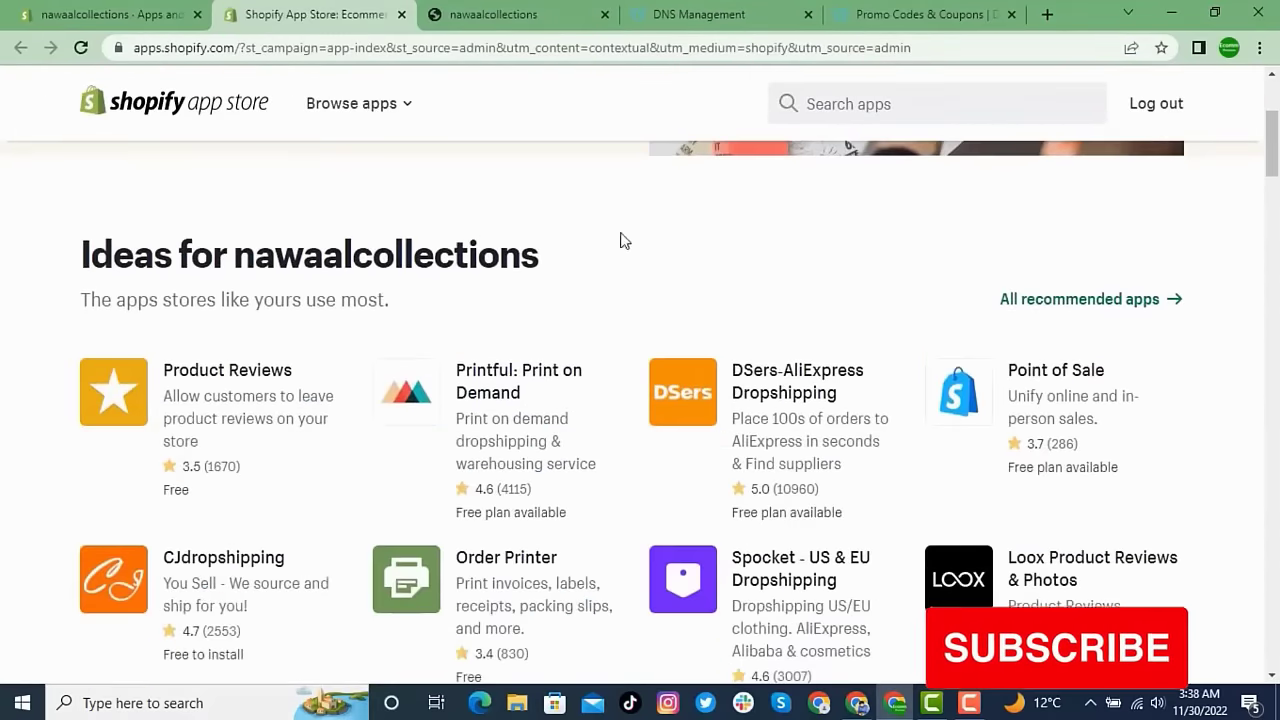
pyautogui.click(783, 388)
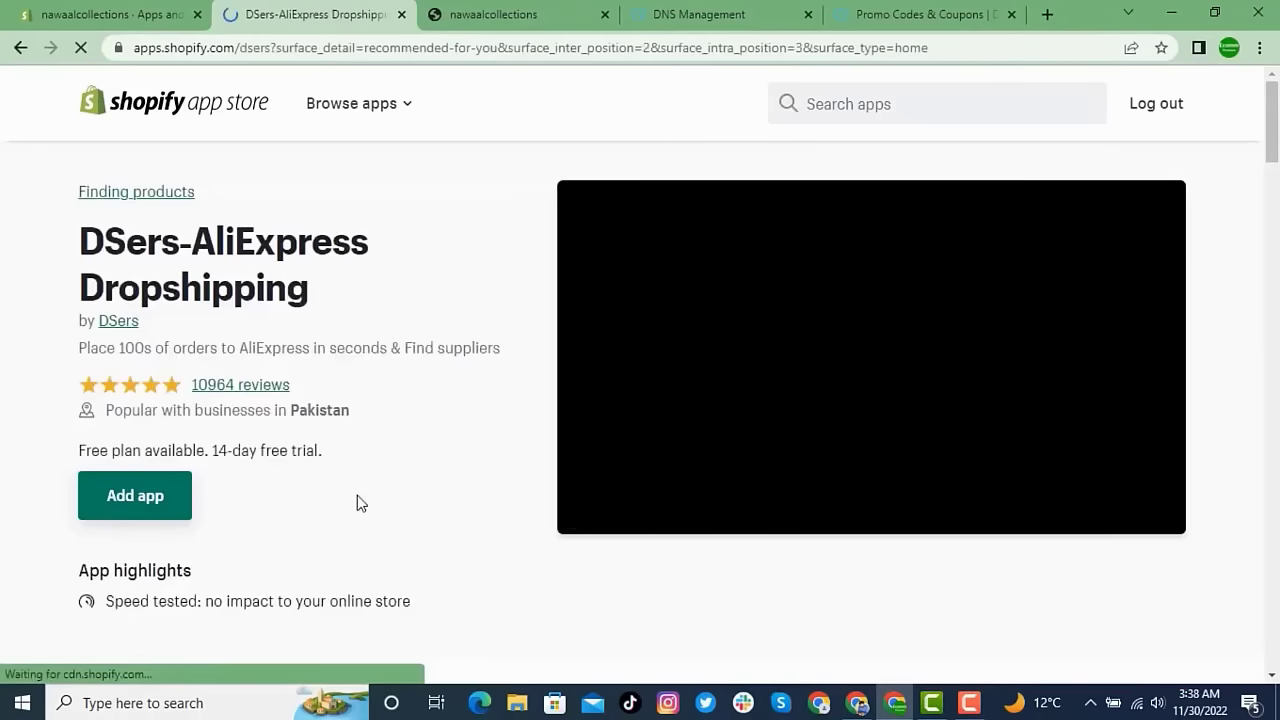
pyautogui.scroll(-3, 477, 400)
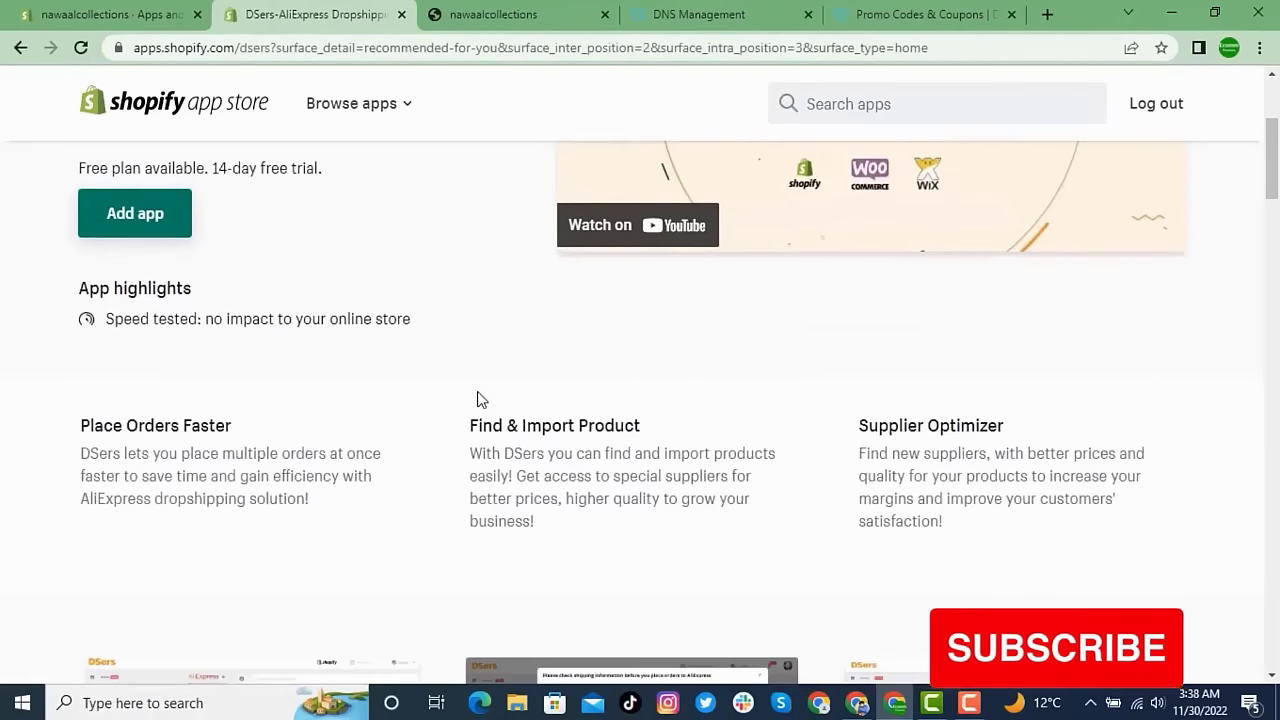
pyautogui.scroll(-10, 477, 400)
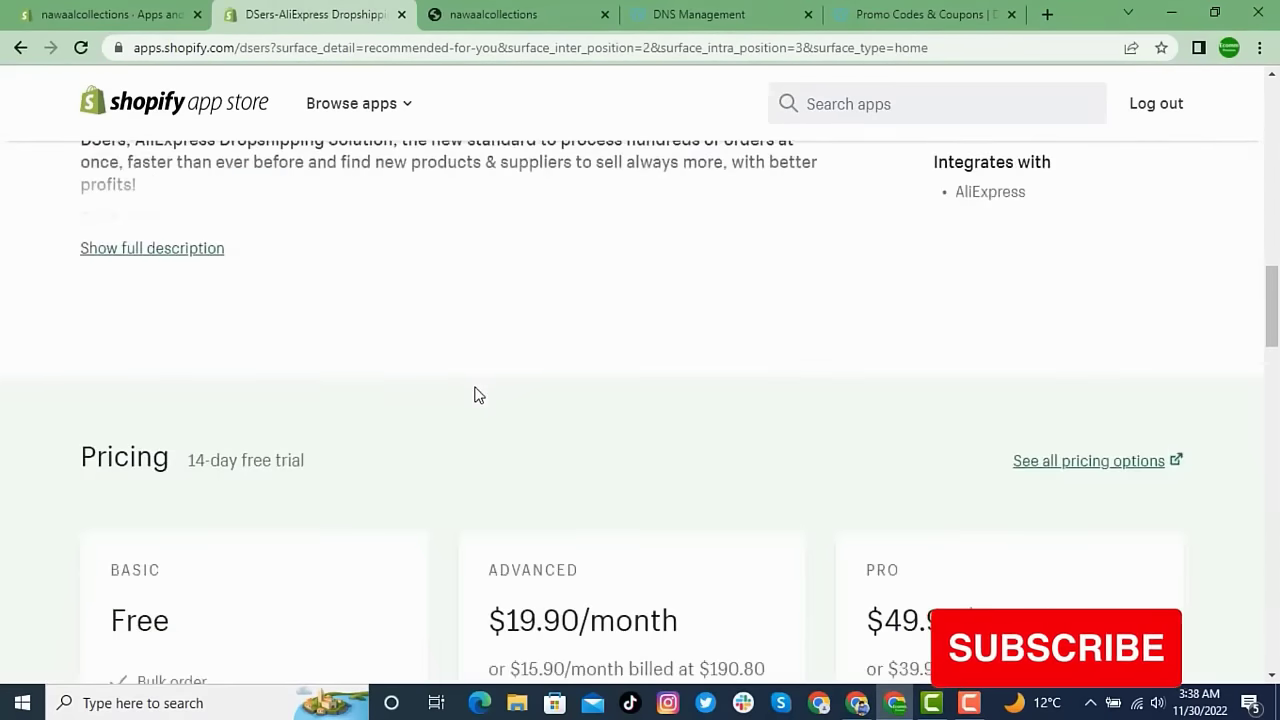
pyautogui.scroll(4, 477, 395)
pyautogui.scroll(-8, 477, 395)
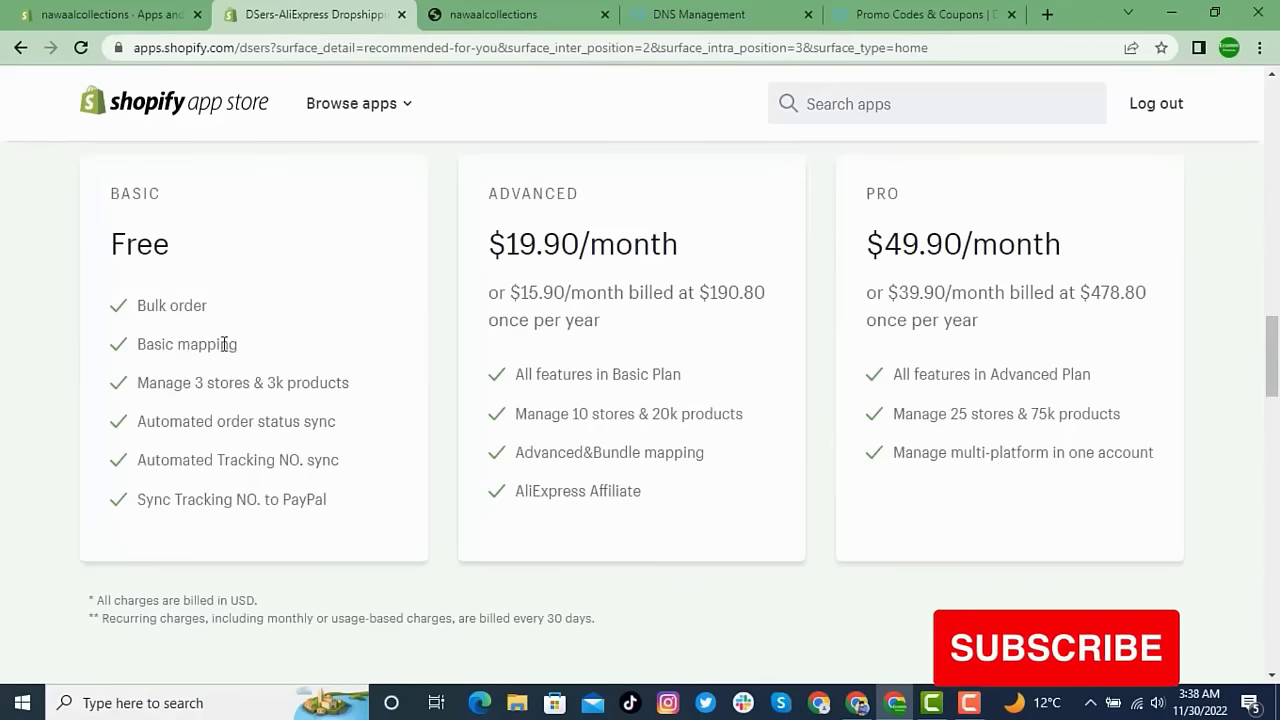
pyautogui.scroll(4, 346, 432)
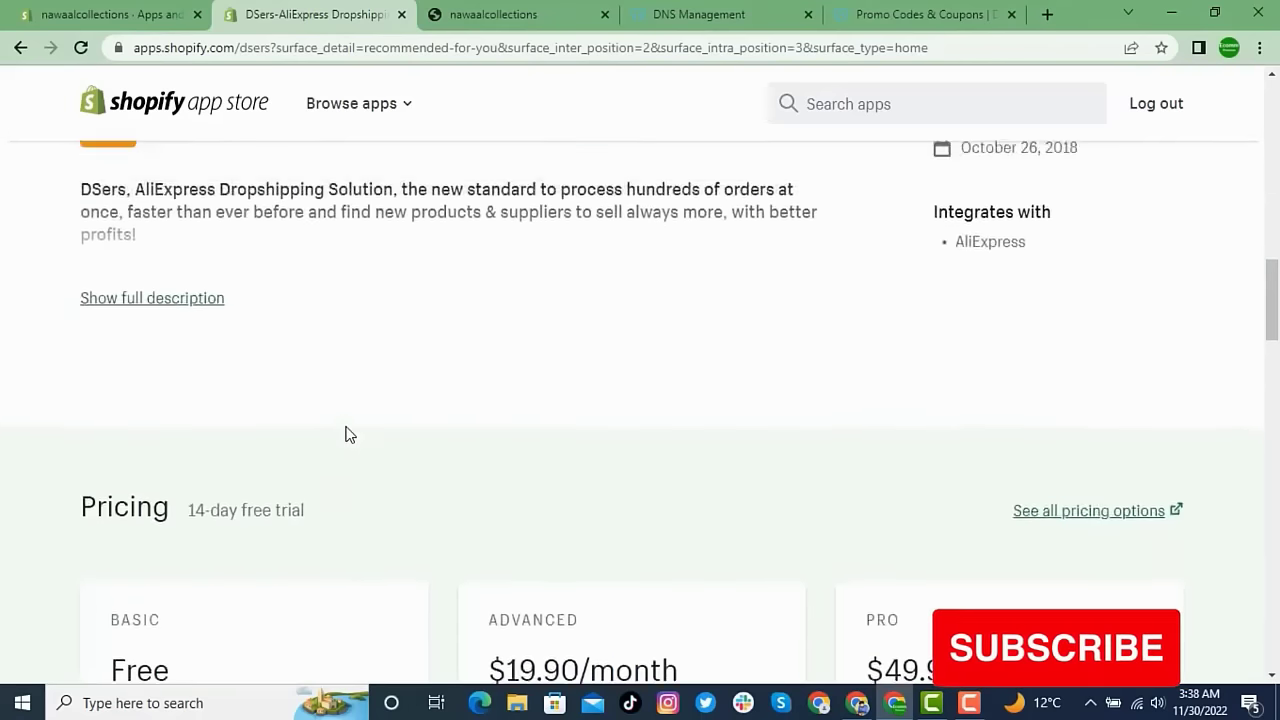
pyautogui.scroll(10, 346, 432)
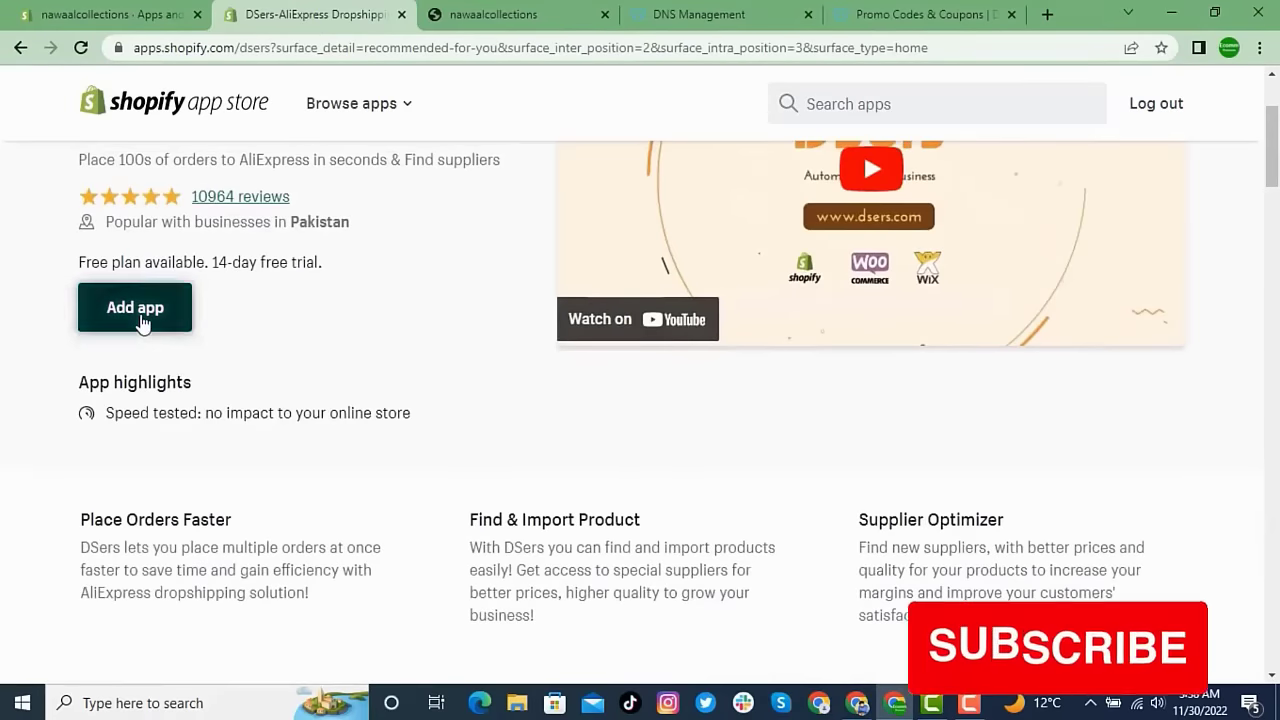
pyautogui.click(141, 322)
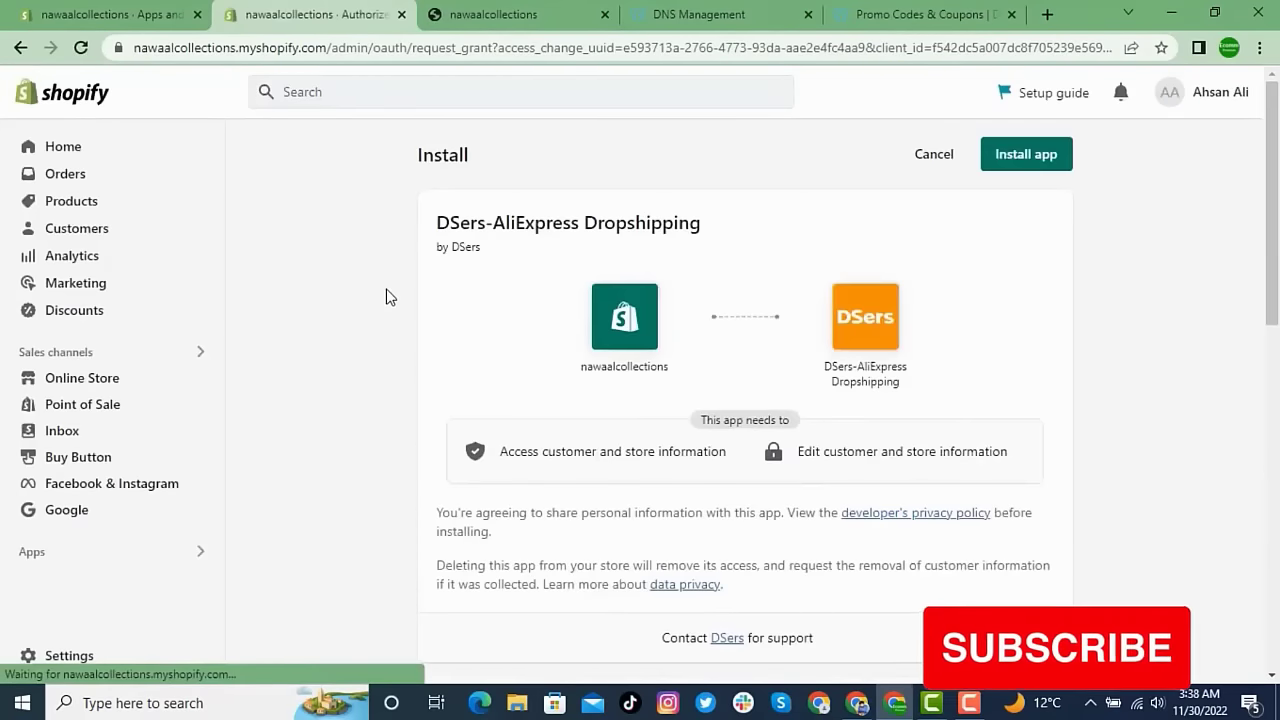
# Install DSers on the free Basic plan and start linking an AliExpress supplier account.
pyautogui.click(1066, 156)
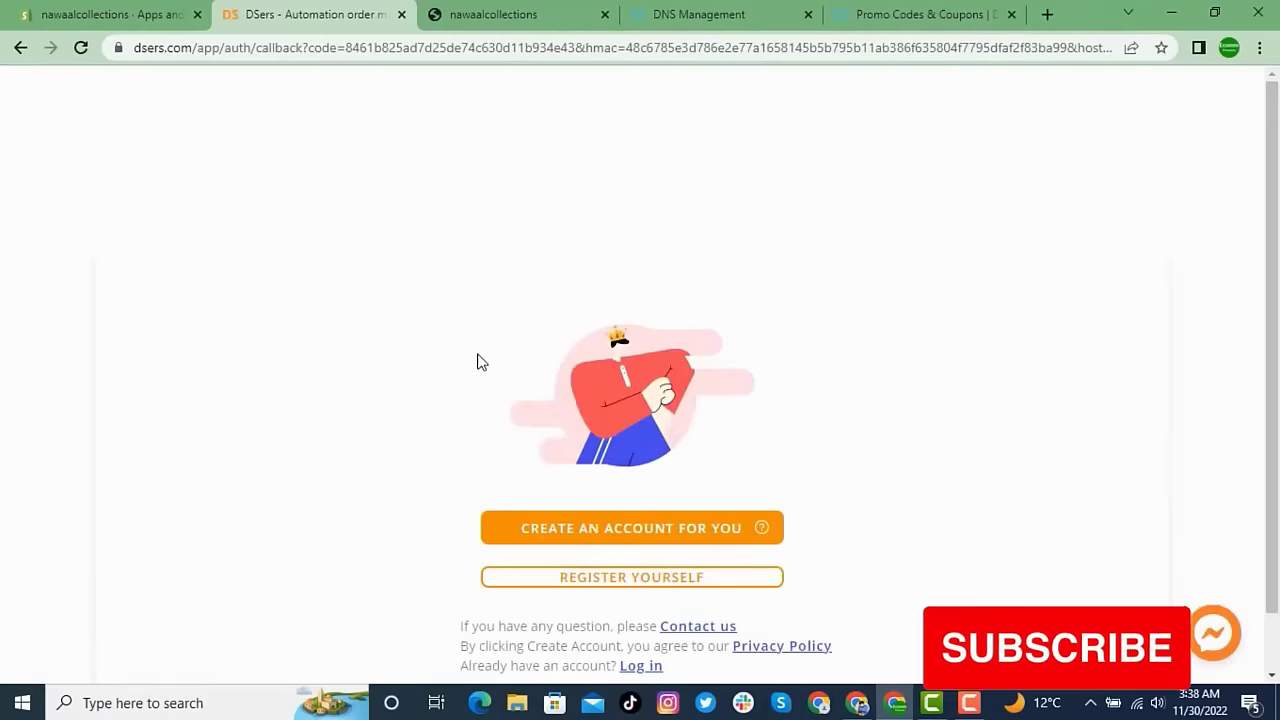
pyautogui.scroll(-1, 477, 362)
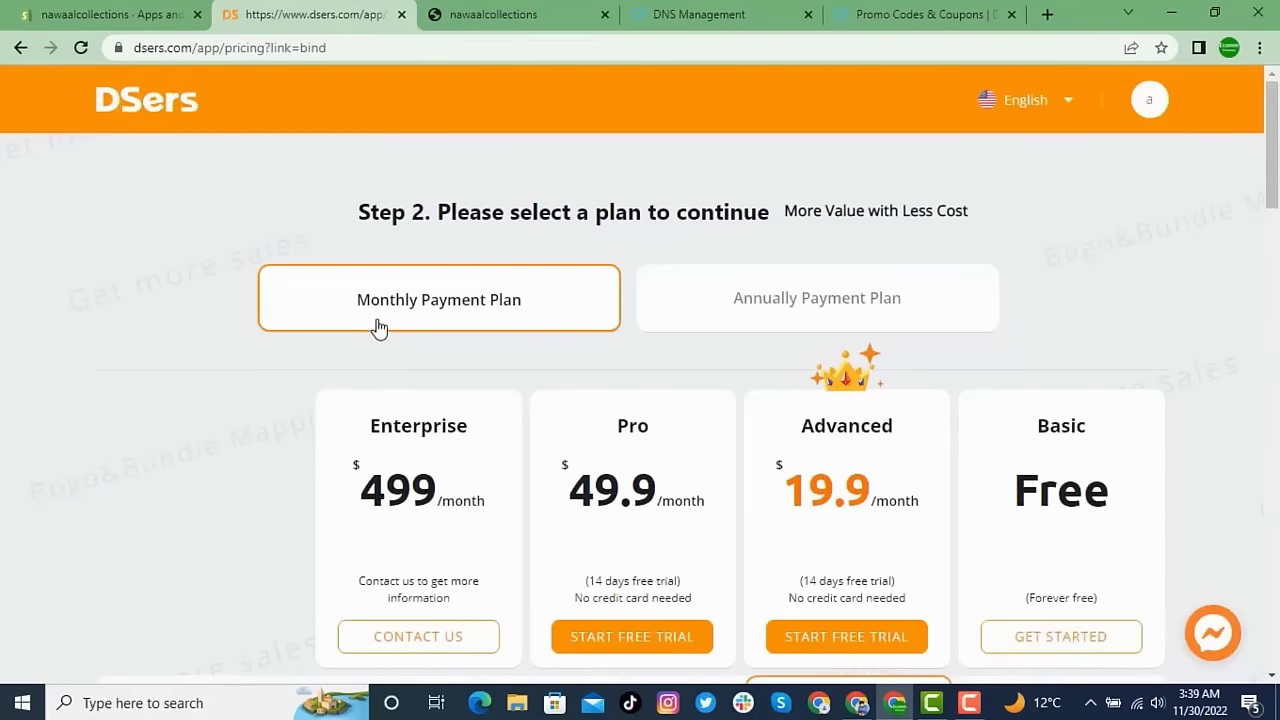
pyautogui.scroll(-3, 651, 289)
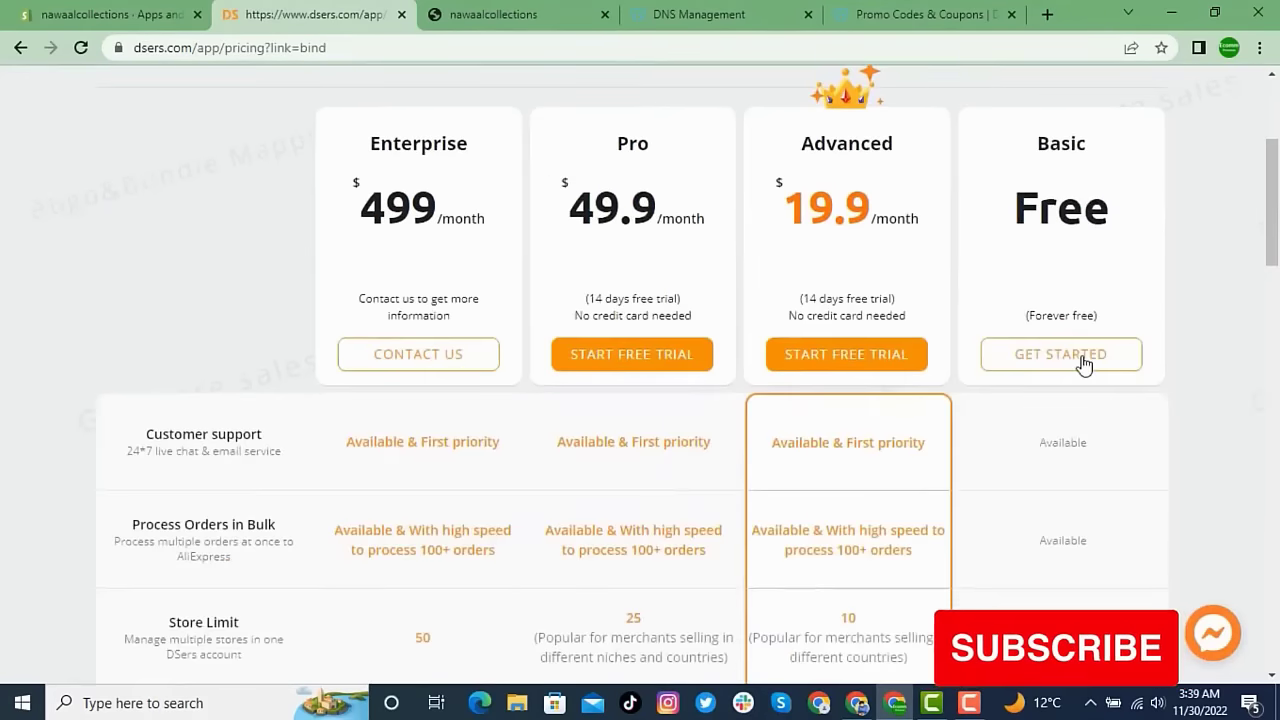
pyautogui.click(1083, 363)
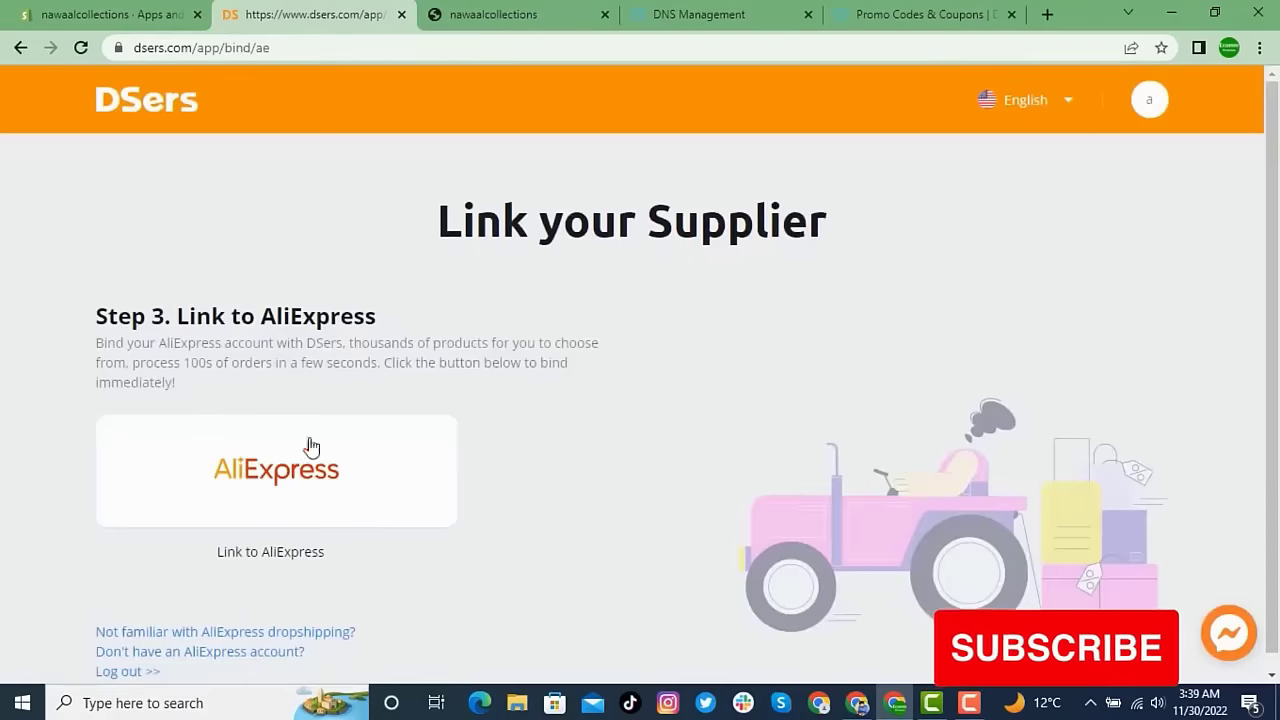
pyautogui.click(309, 482)
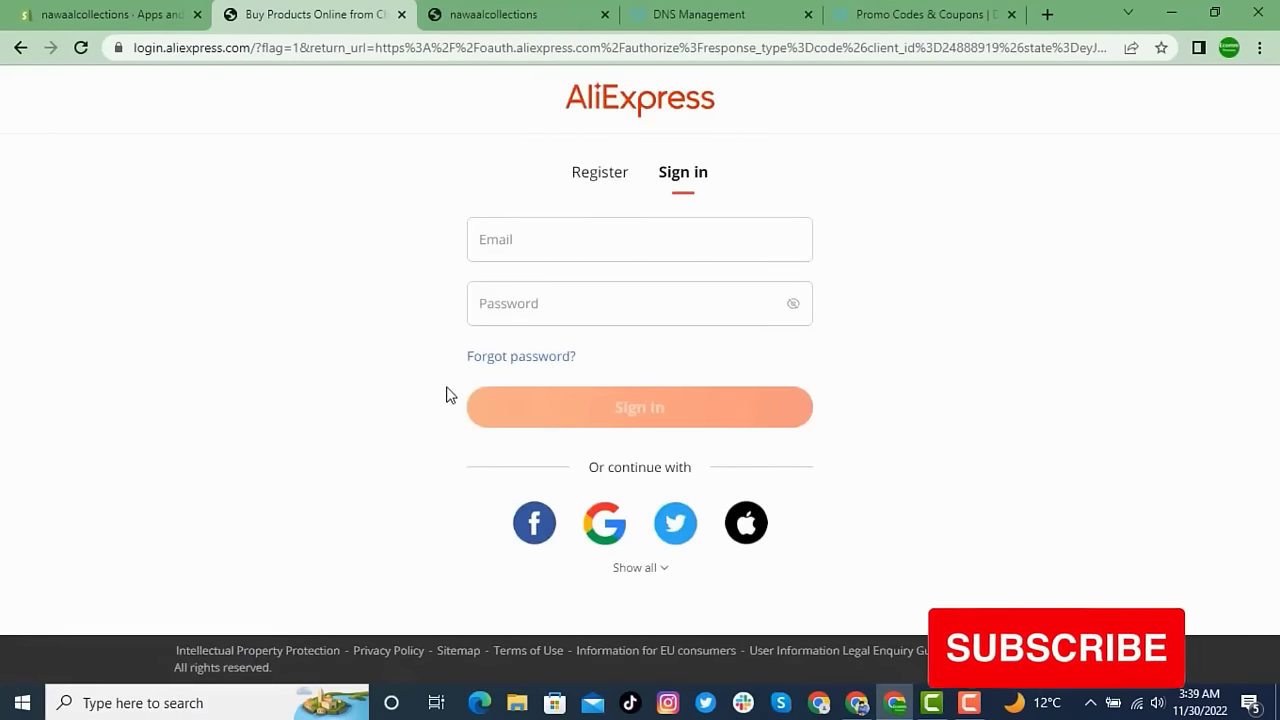
# Start a new AliExpress account with location Pakistan and enter the account email address.
pyautogui.click(604, 174)
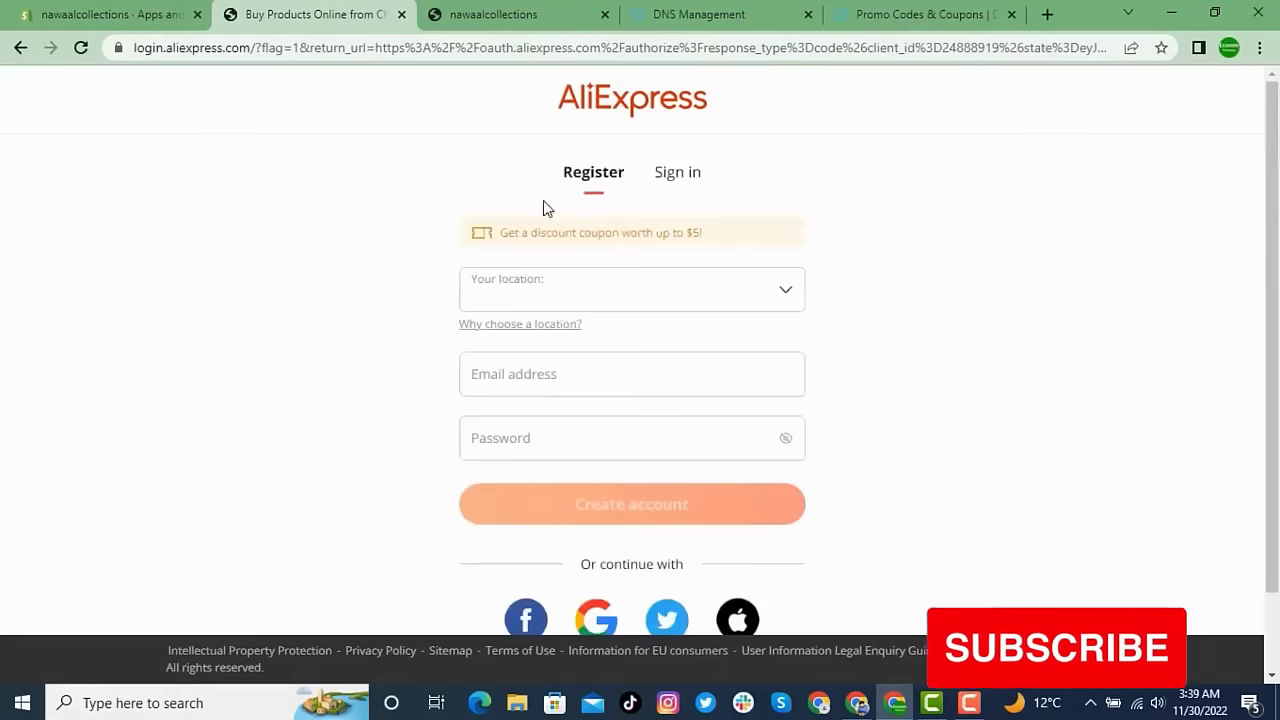
pyautogui.click(532, 290)
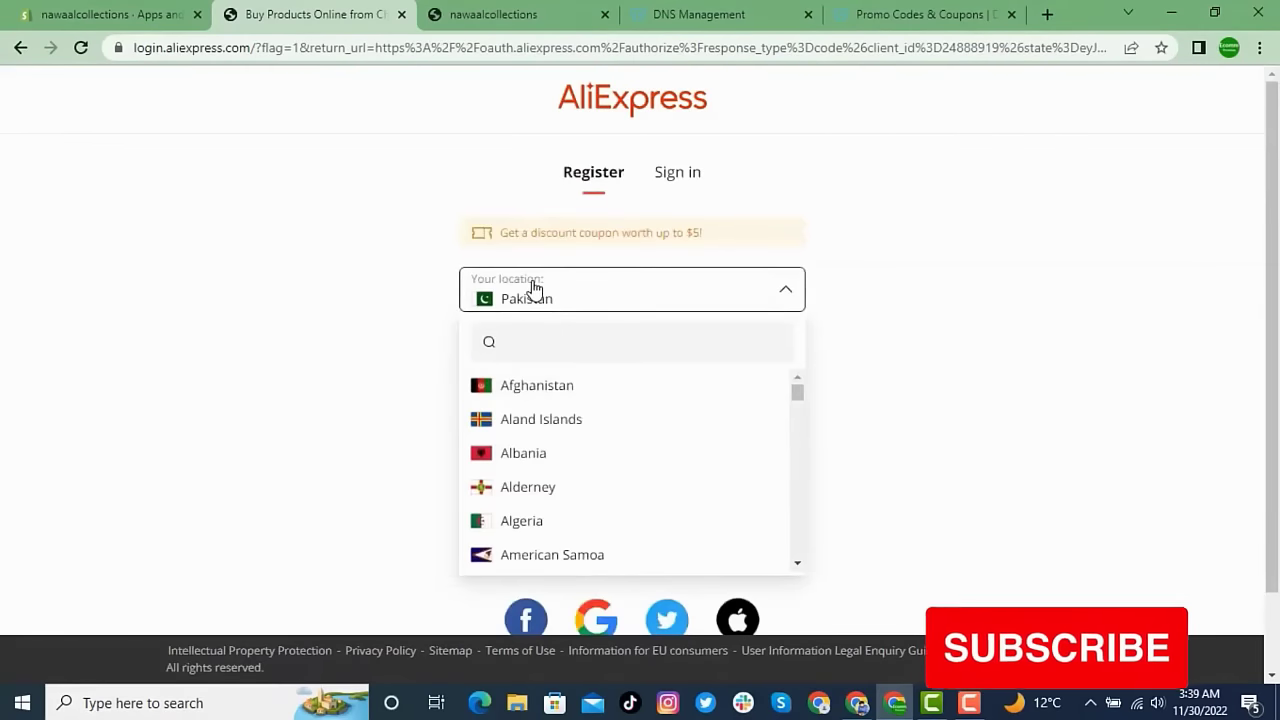
pyautogui.click(535, 293)
pyautogui.click(534, 363)
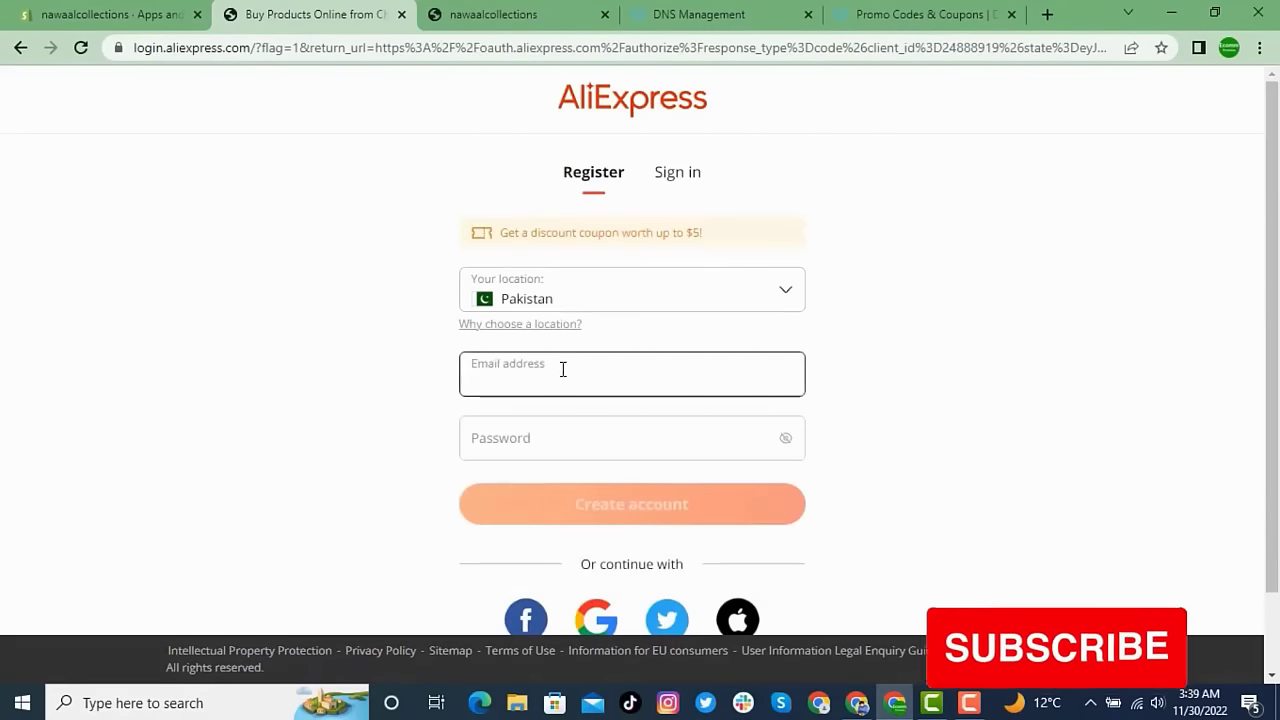
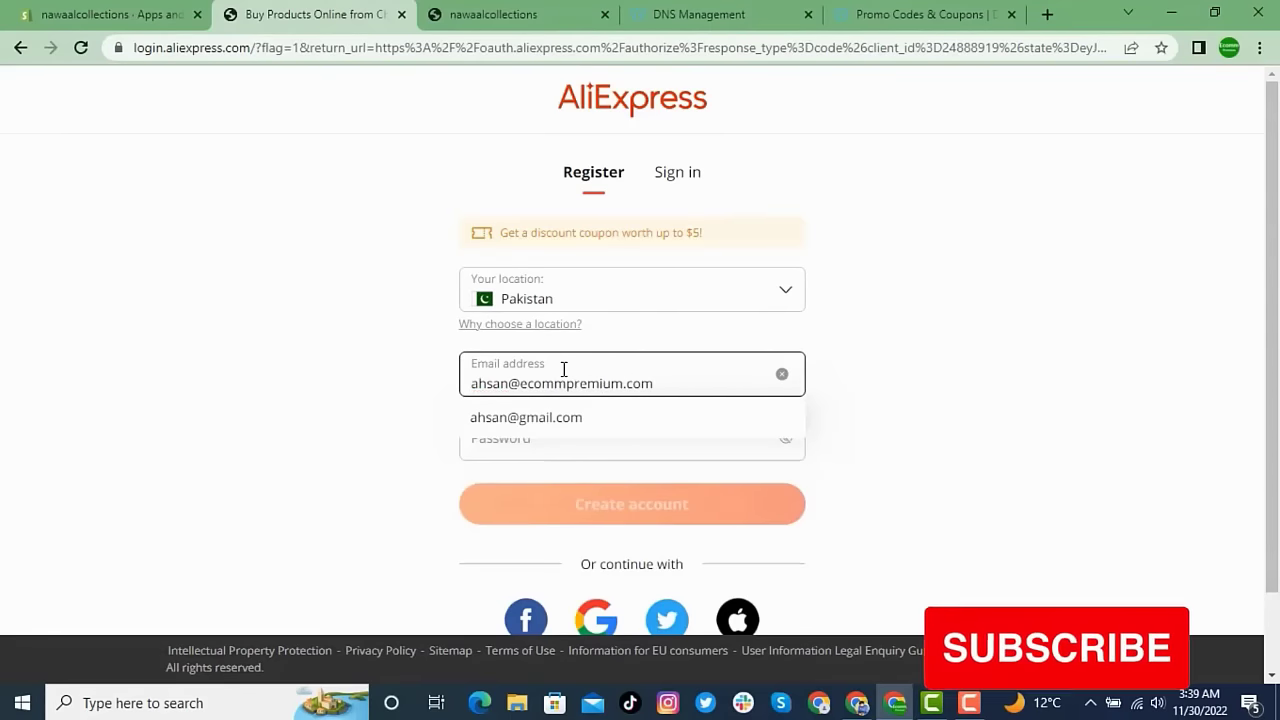
pyautogui.click(352, 361)
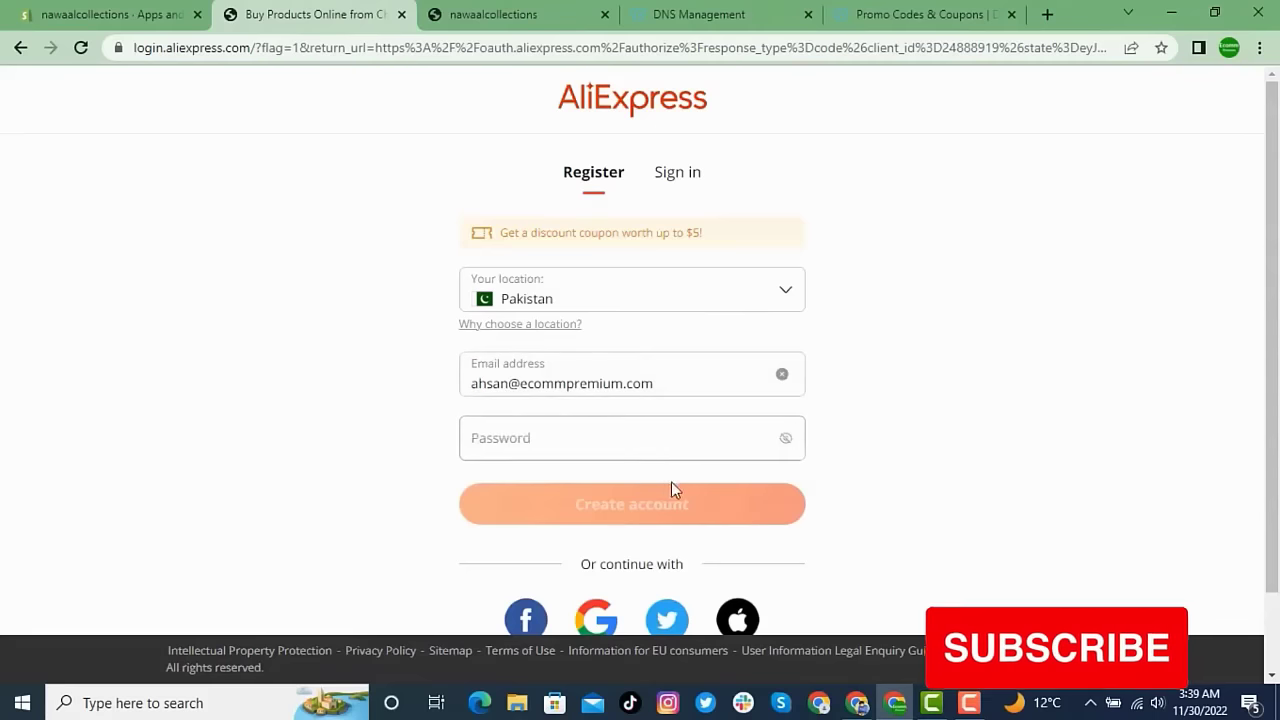
# Enter the account password, submit the registration, and complete the slide verification.
pyautogui.click(660, 437)
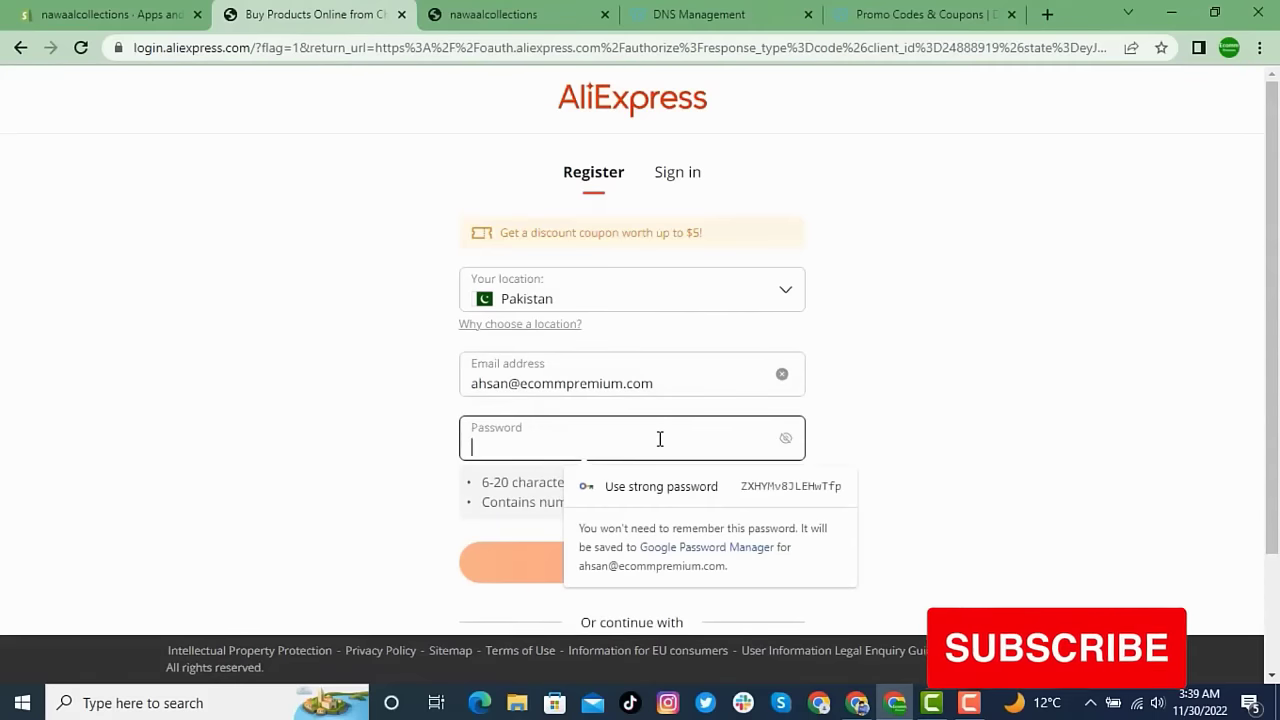
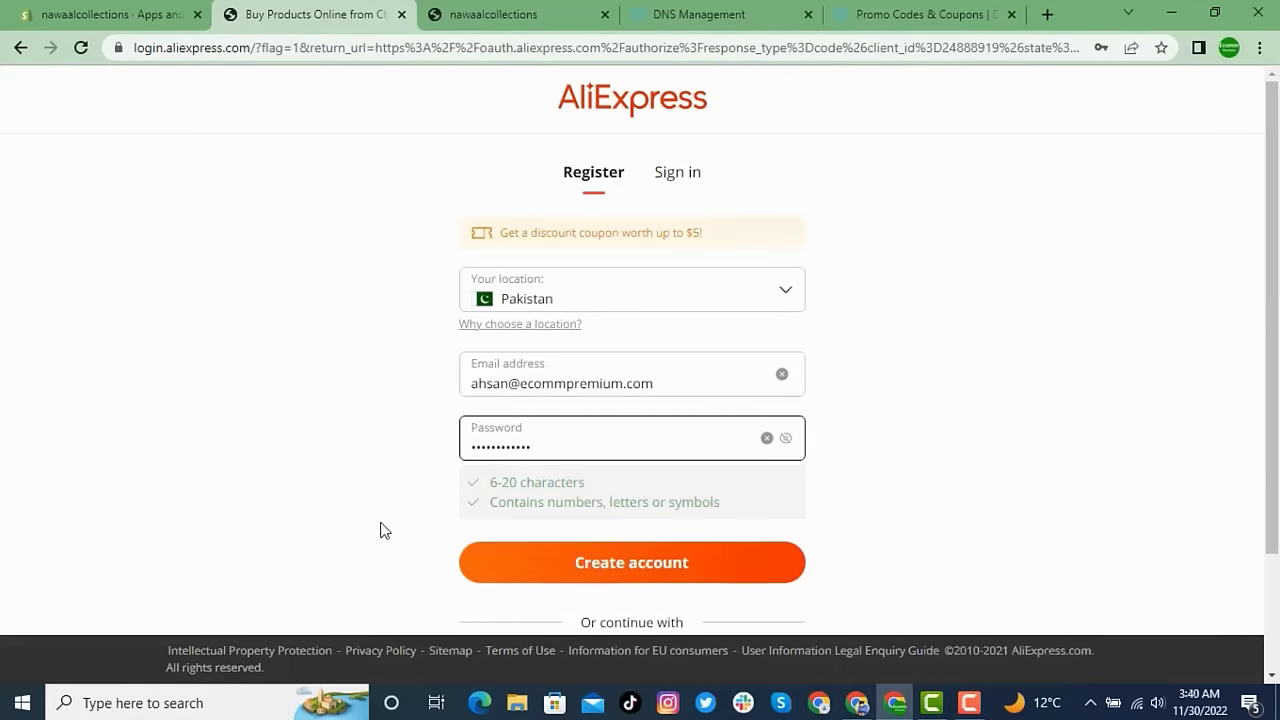
pyautogui.click(583, 563)
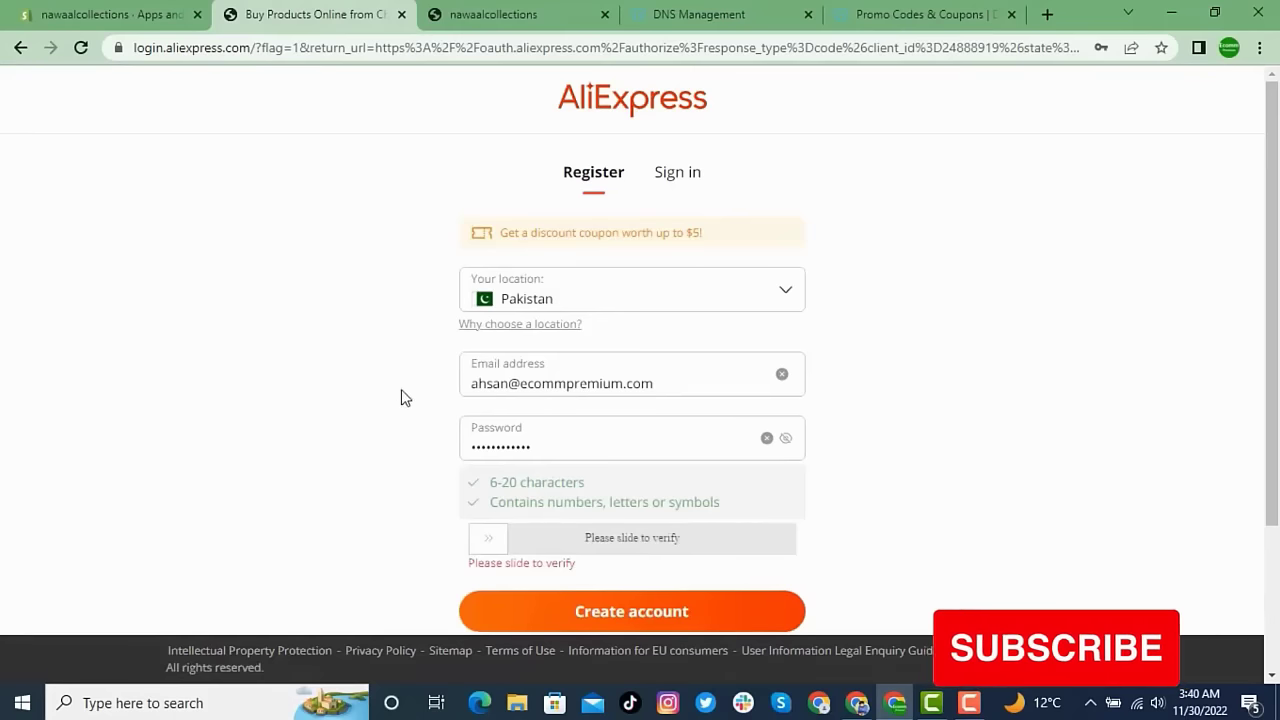
pyautogui.moveTo(503, 534); pyautogui.dragTo(837, 560)
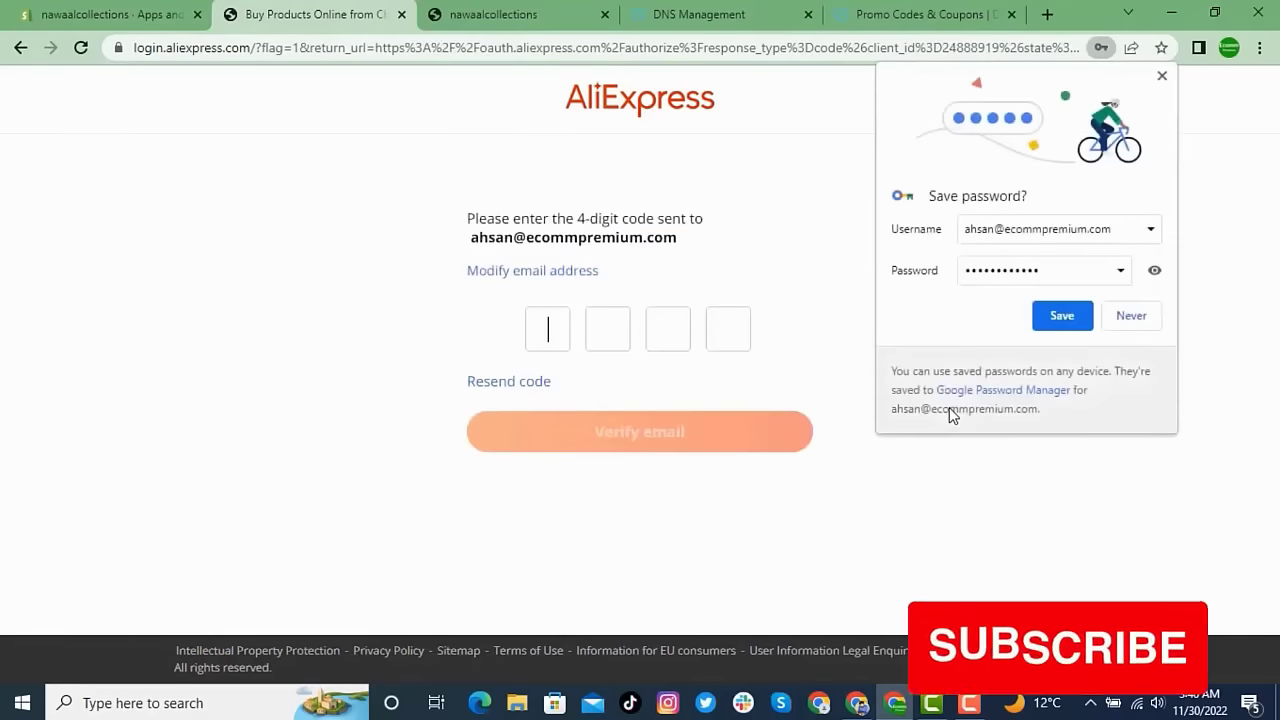
# Save the password in Chrome and confirm the email with the emailed 4-digit verification code.
pyautogui.click(1066, 317)
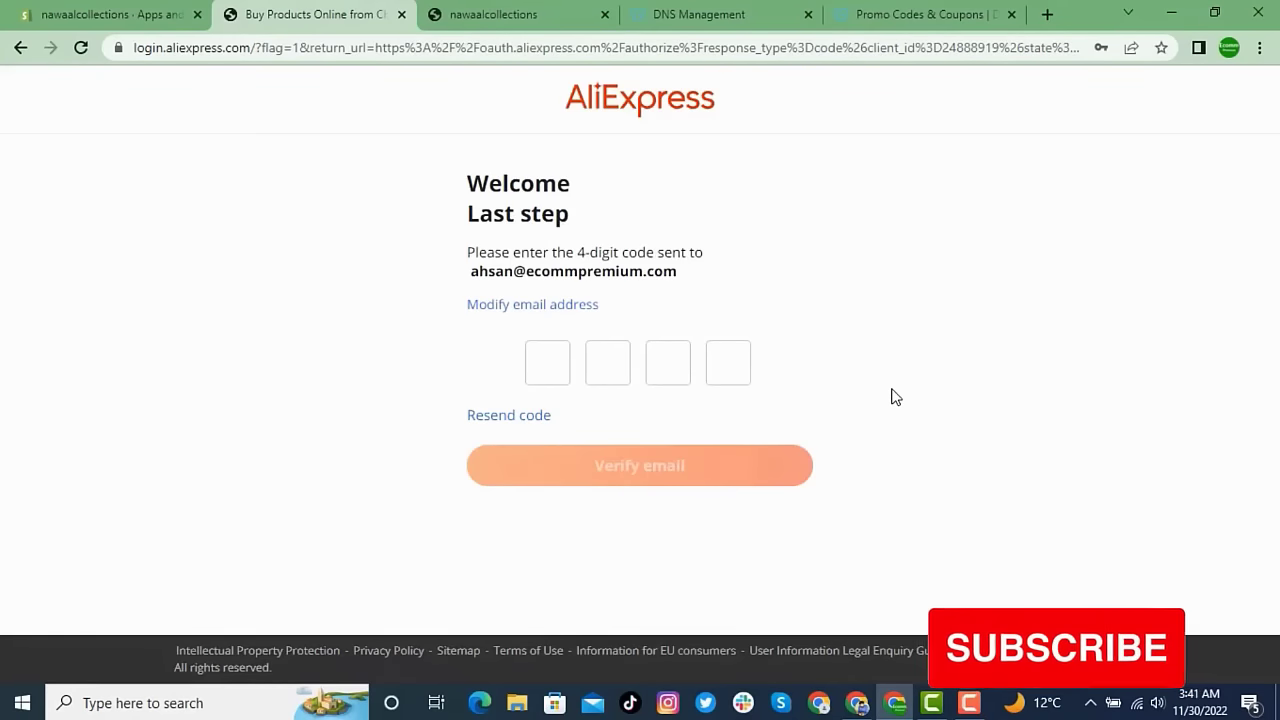
pyautogui.click(976, 704)
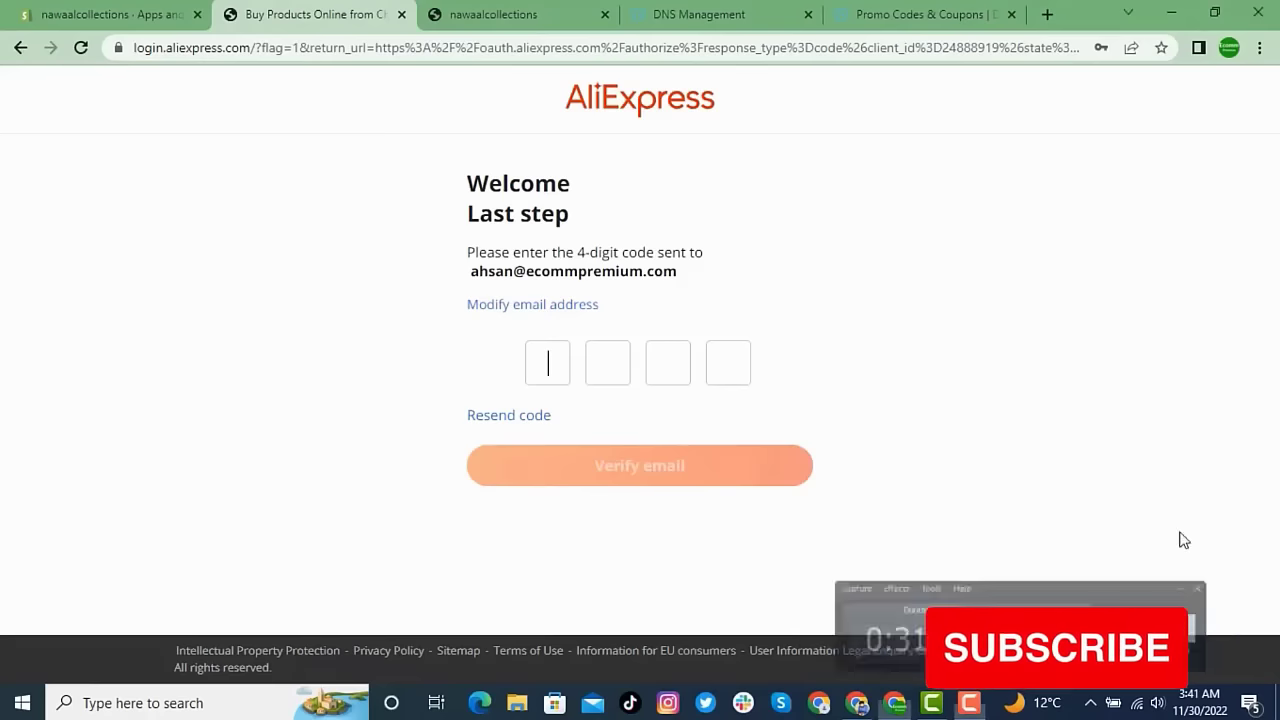
pyautogui.click(548, 362)
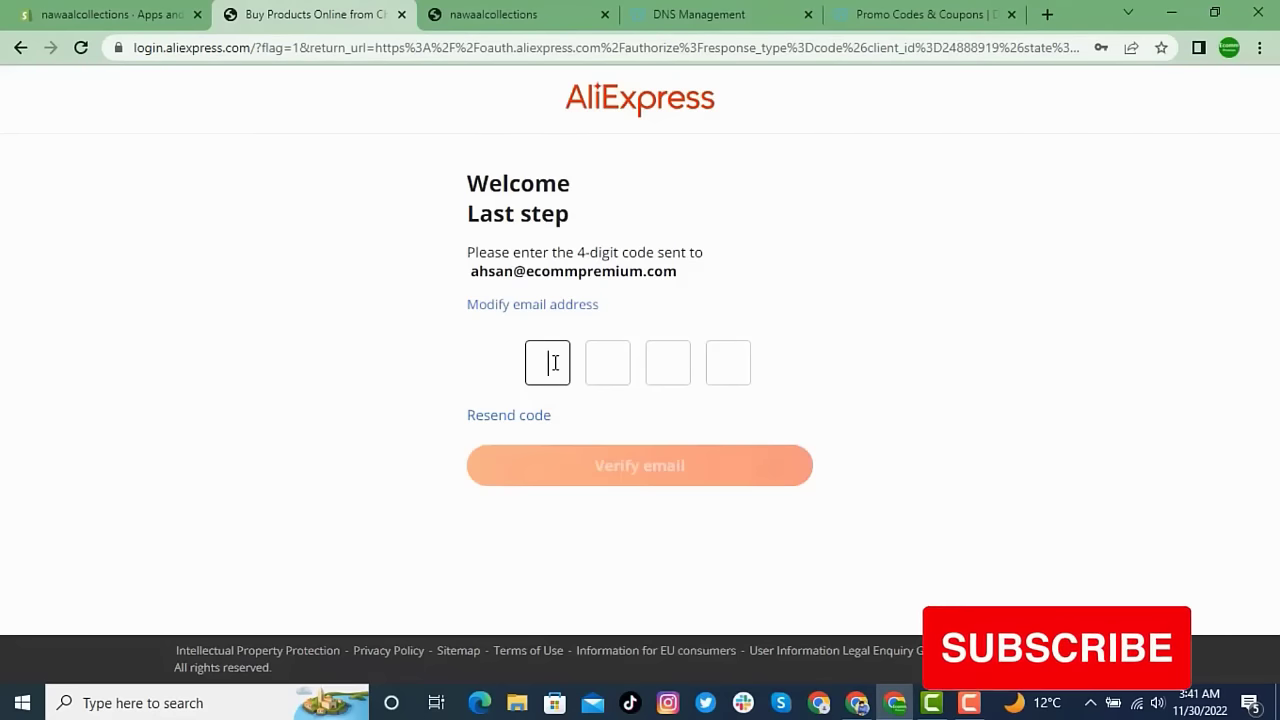
pyautogui.write('3')
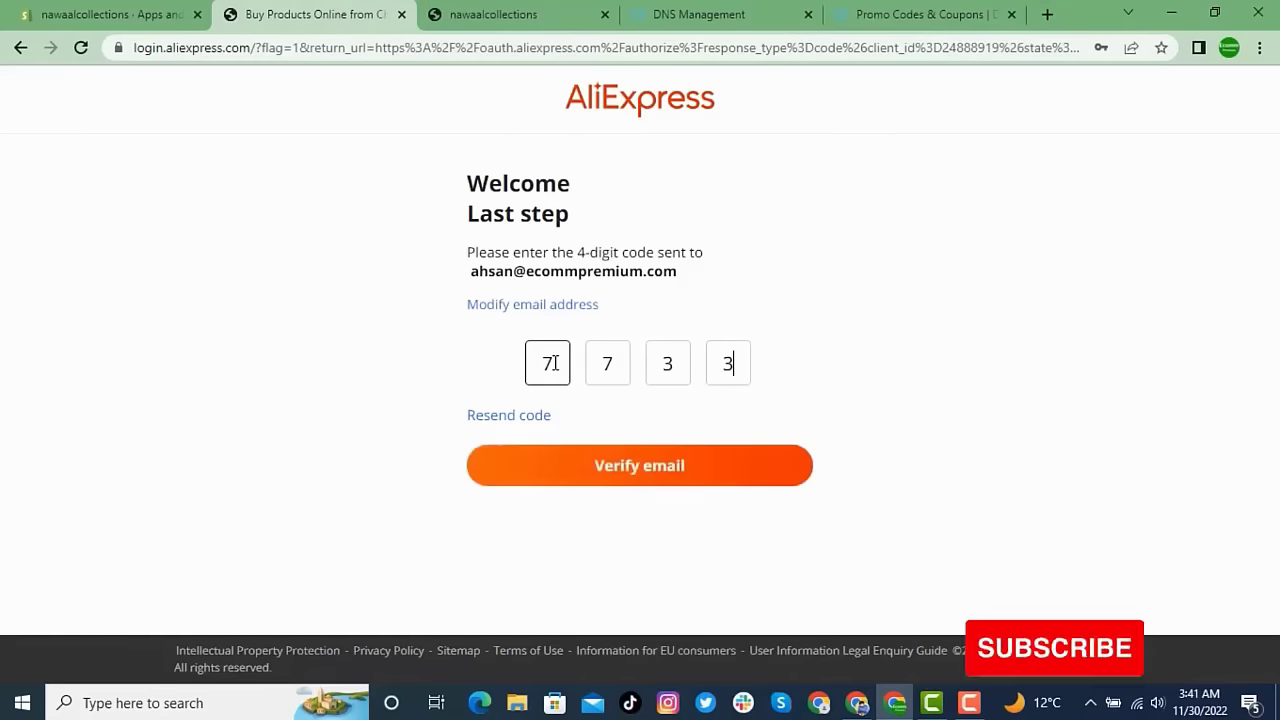
pyautogui.click(620, 472)
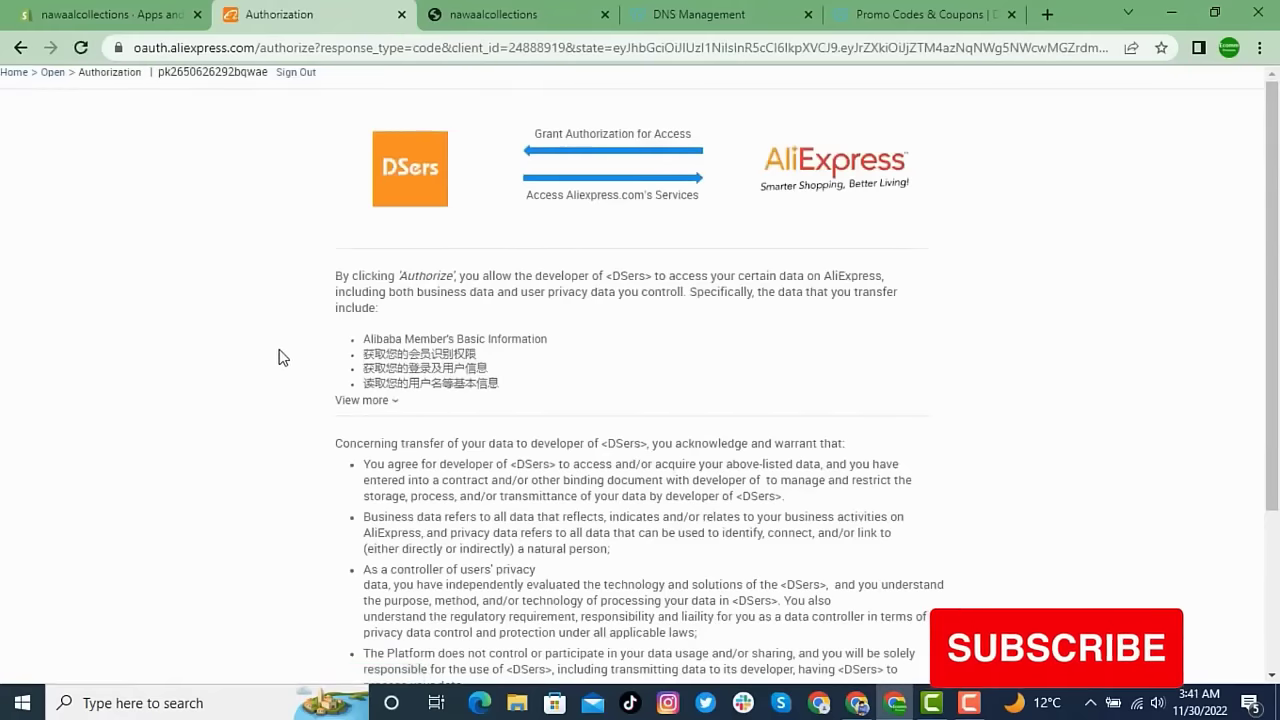
# Agree to the Authorization Terms and authorize DSers to access the AliExpress account.
pyautogui.scroll(-2, 440, 350)
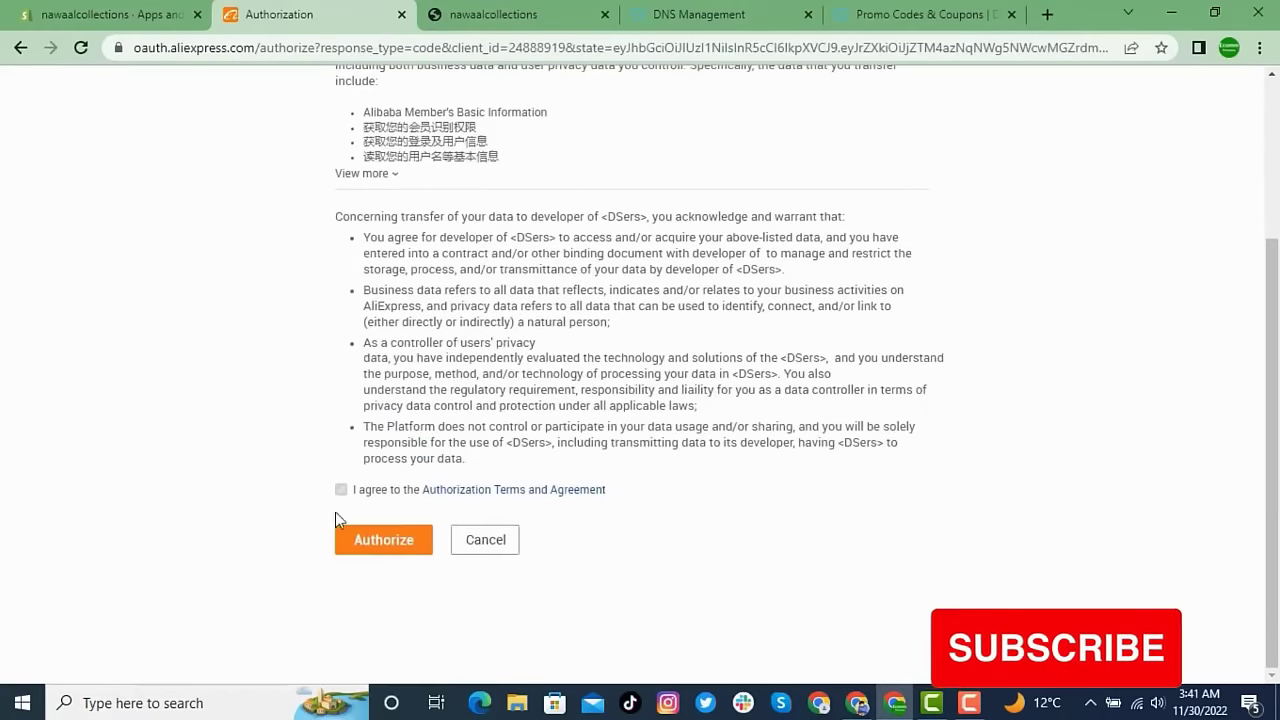
pyautogui.scroll(2, 297, 409)
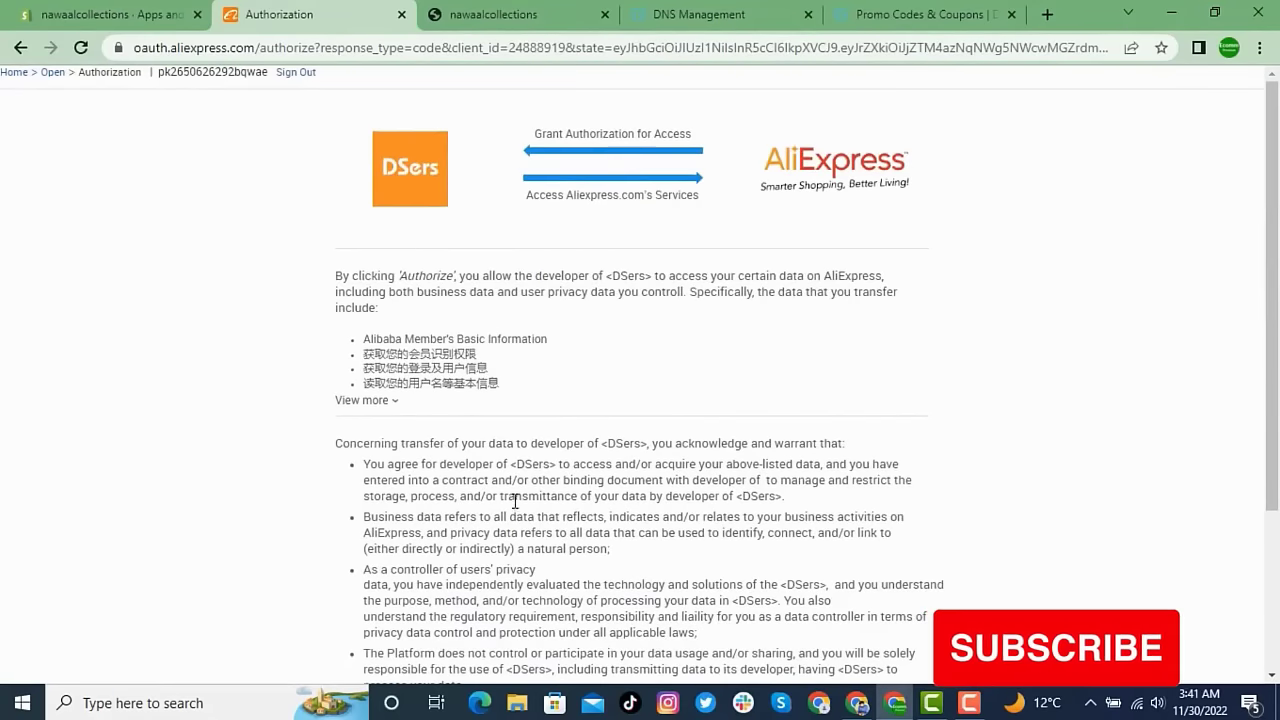
pyautogui.scroll(-2, 338, 487)
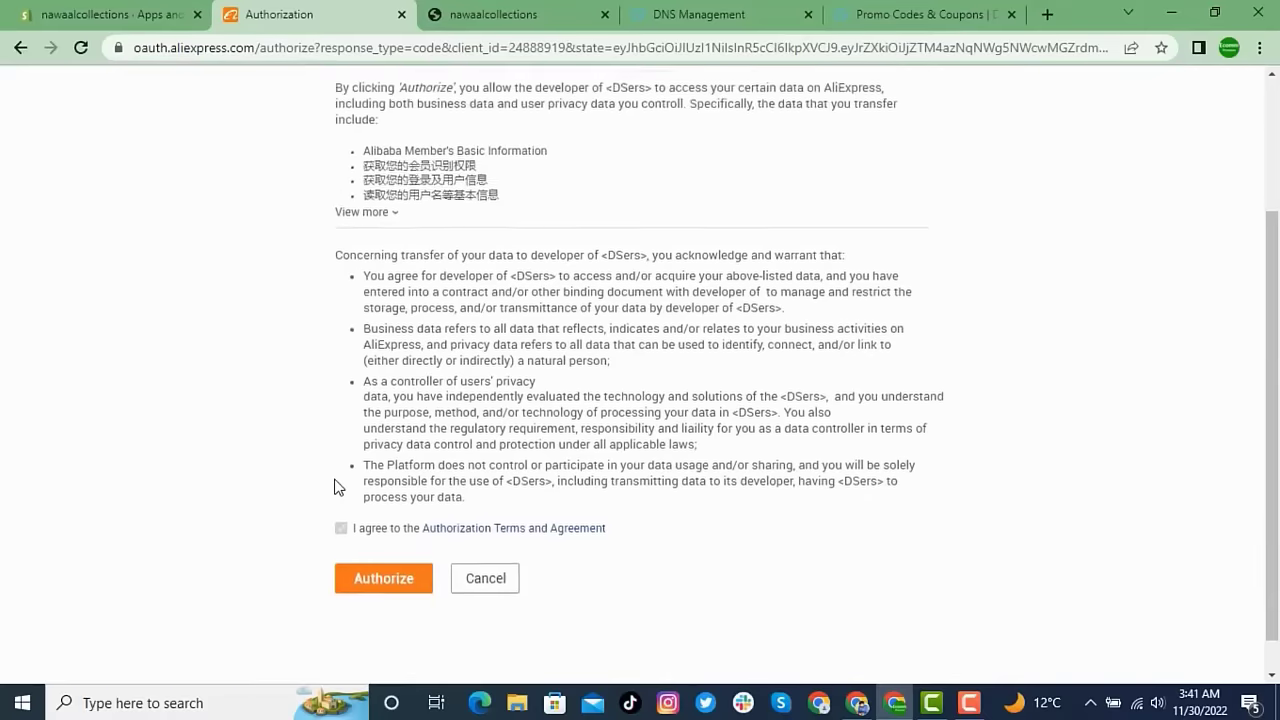
pyautogui.click(341, 491)
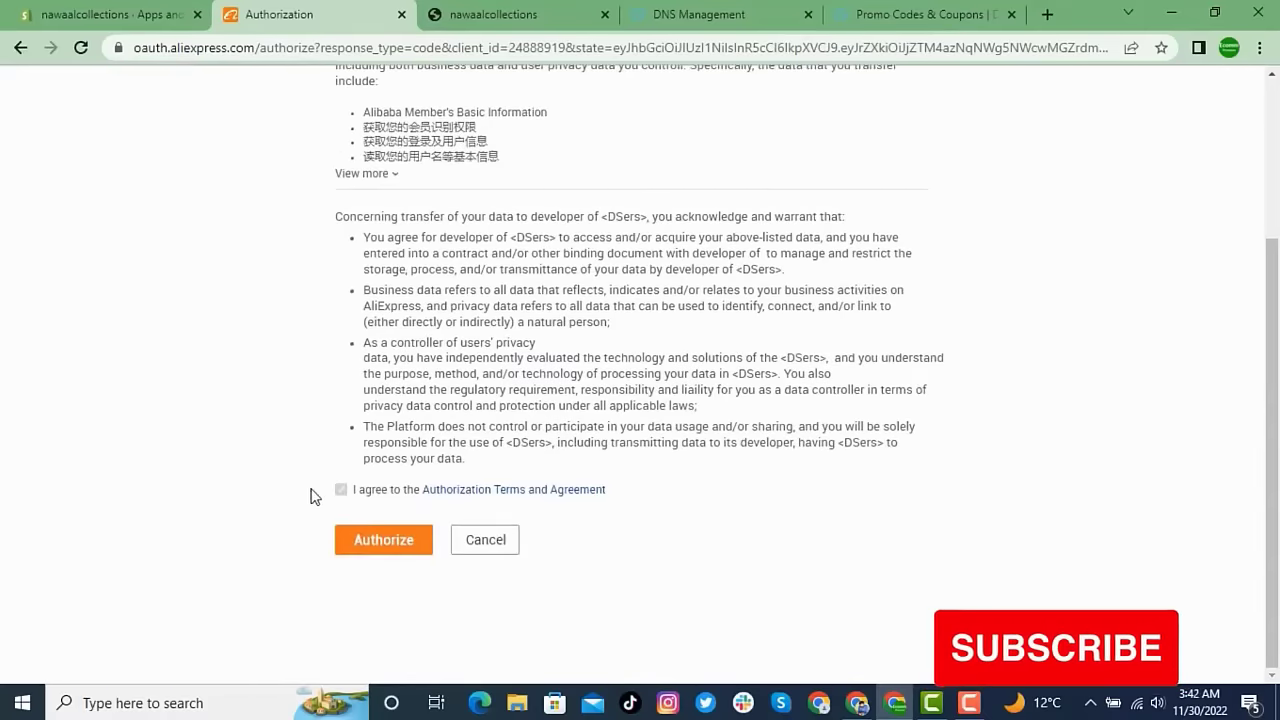
pyautogui.click(390, 541)
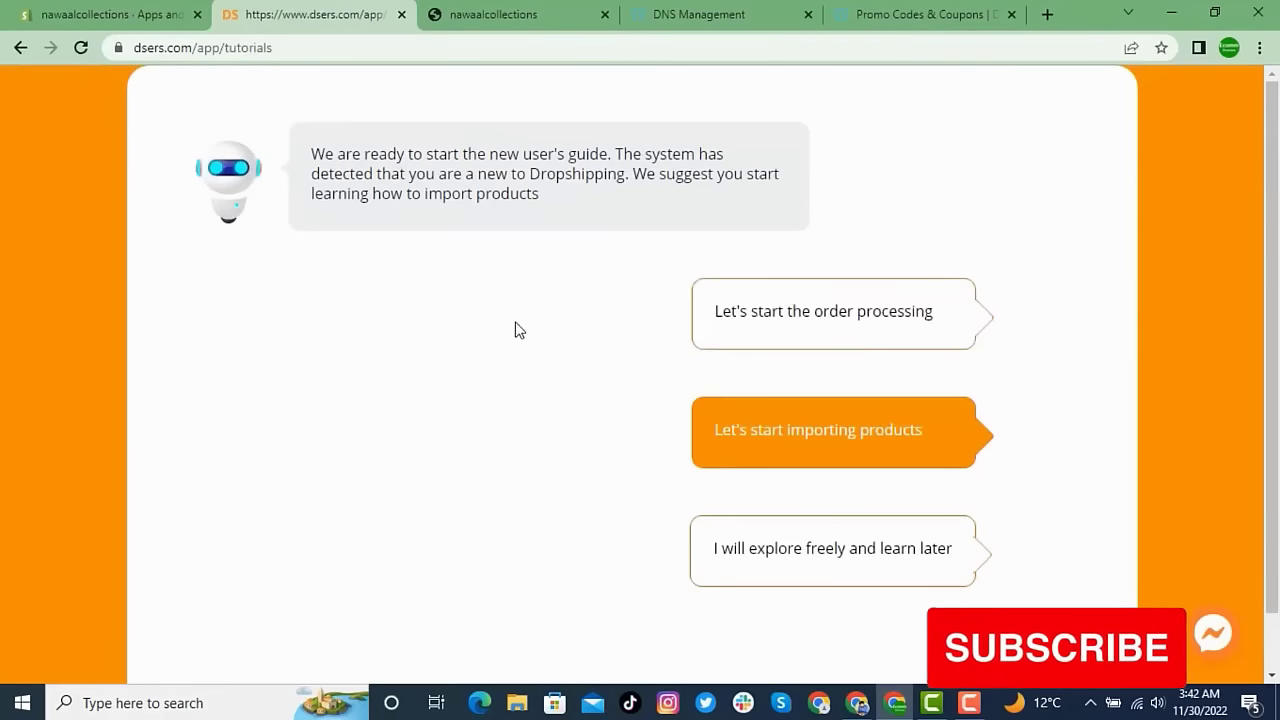
# Run the product-import tutorial through imported products and pushing to Shopify until it finishes.
pyautogui.scroll(-1, 519, 330)
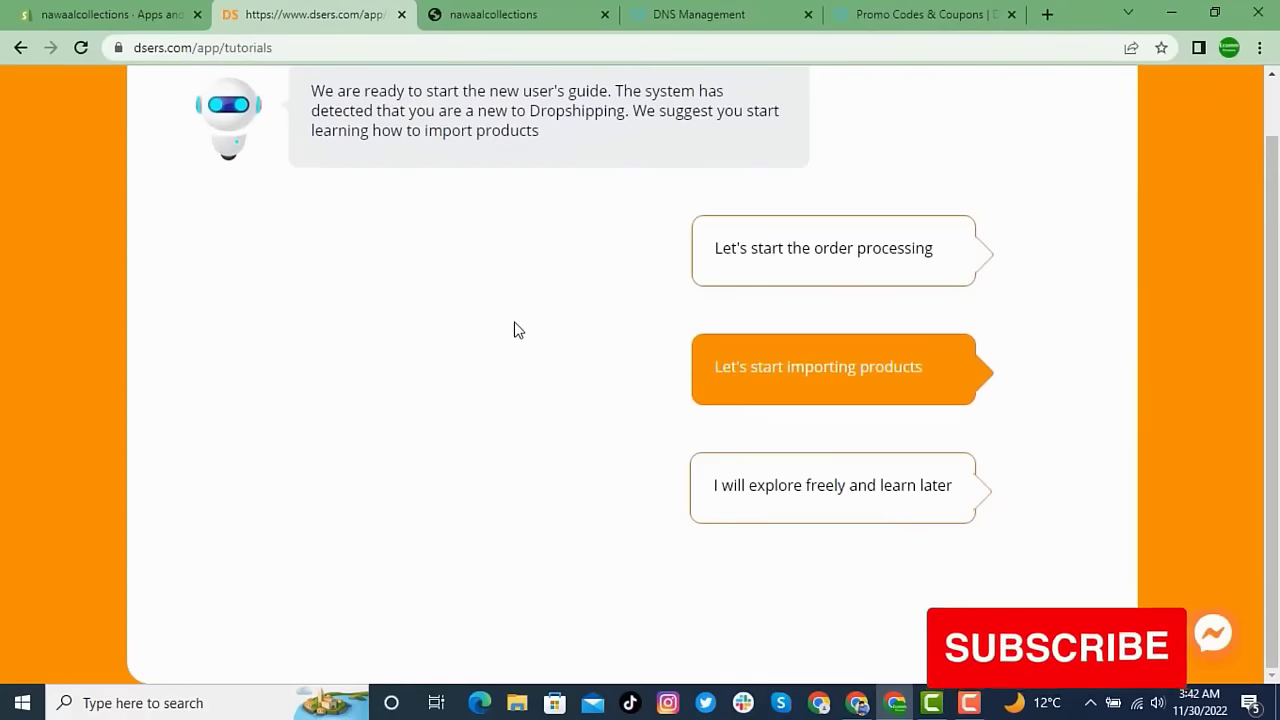
pyautogui.click(849, 383)
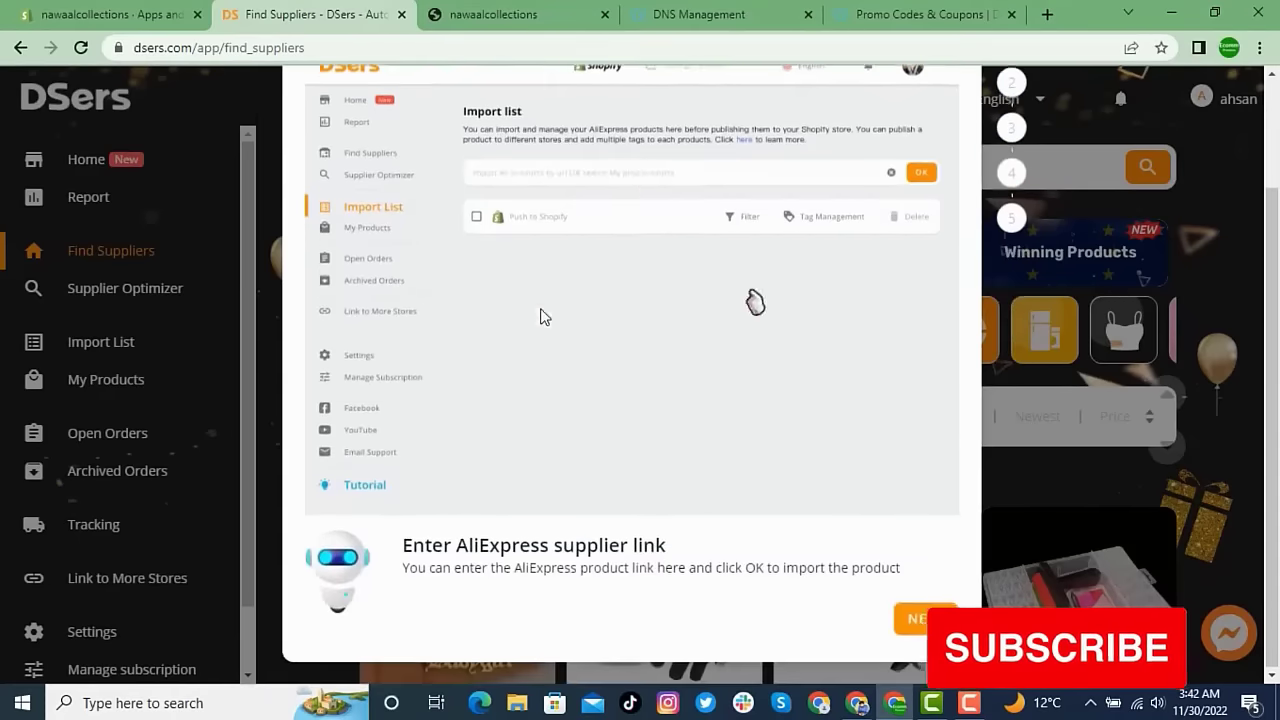
pyautogui.scroll(-2, 540, 312)
pyautogui.click(918, 619)
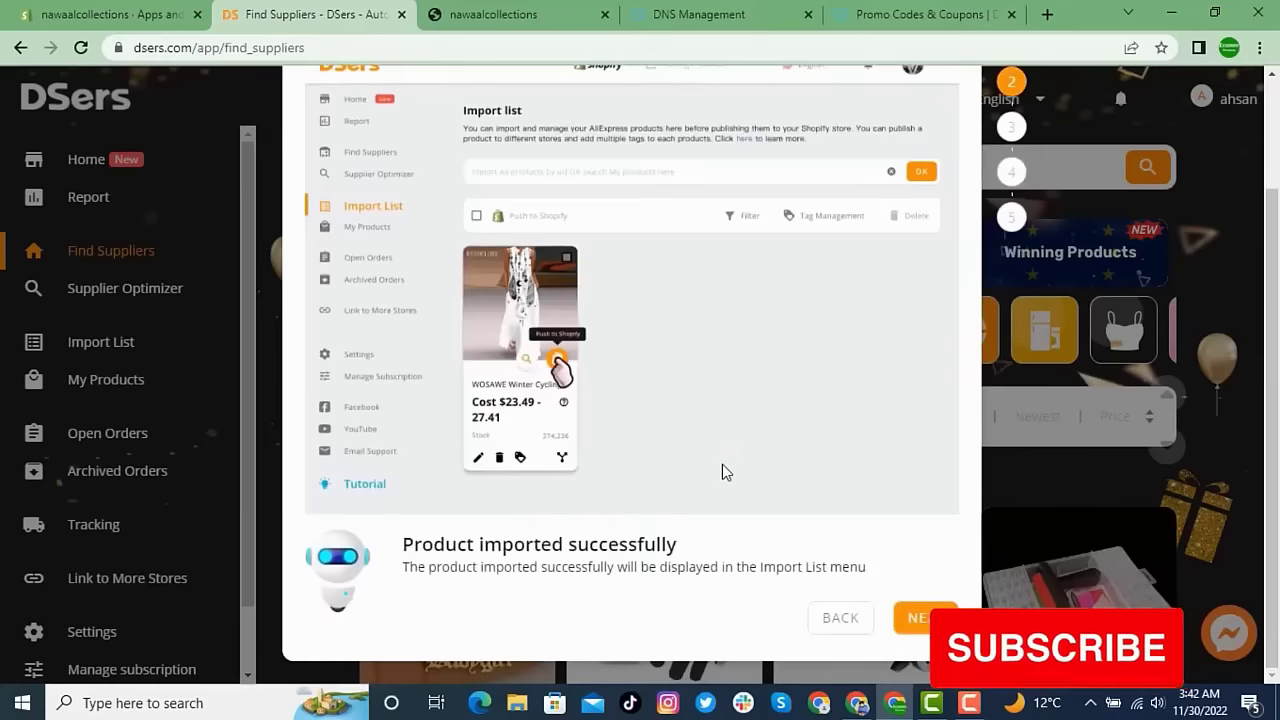
pyautogui.scroll(2, 726, 472)
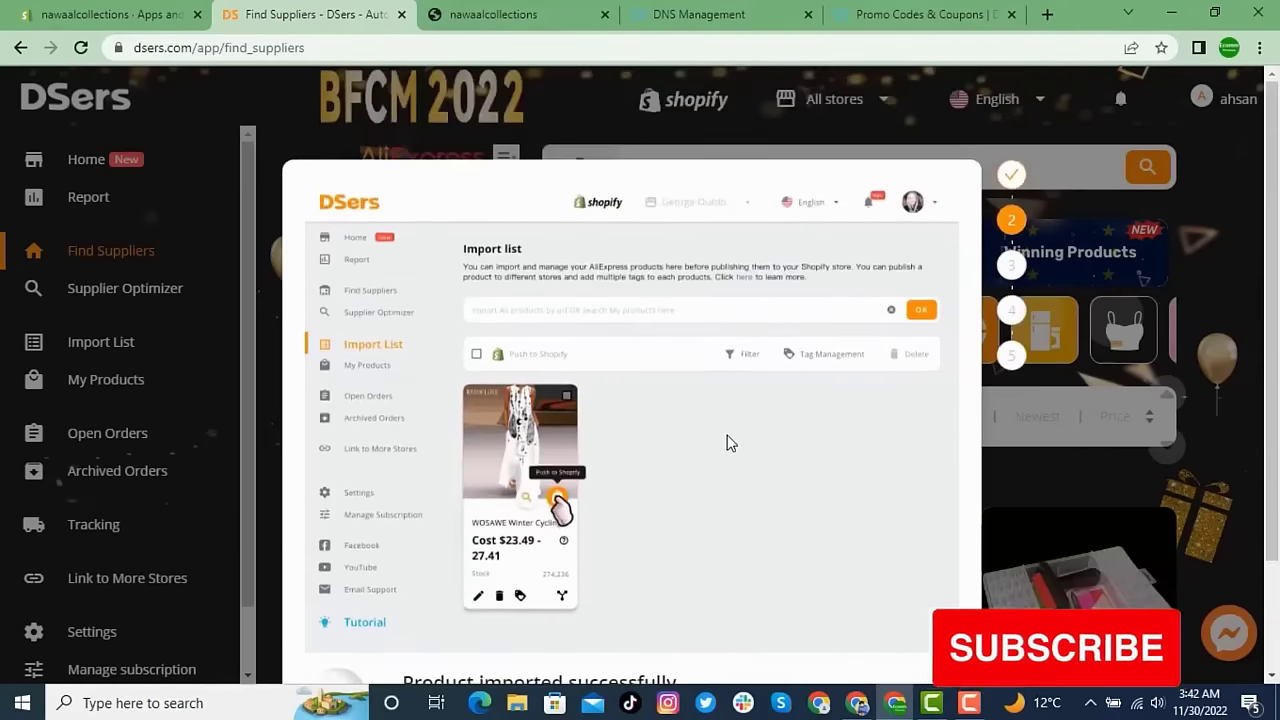
pyautogui.scroll(-2, 727, 443)
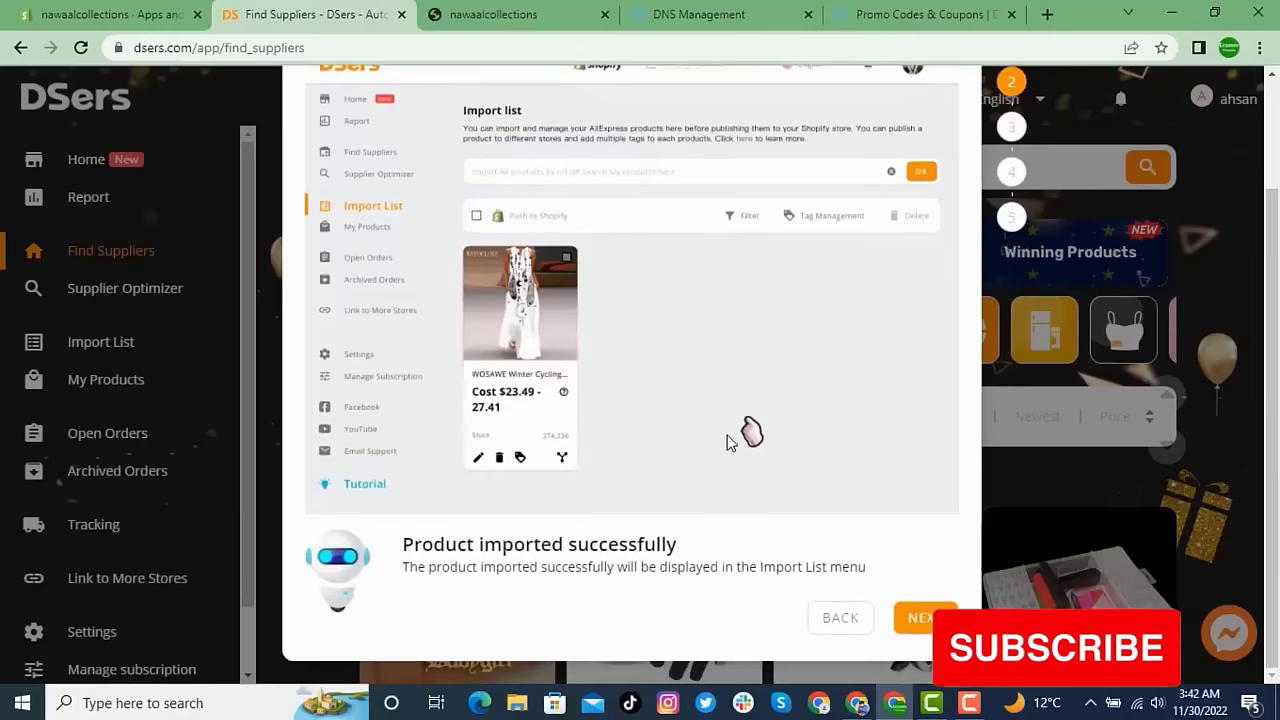
pyautogui.click(915, 617)
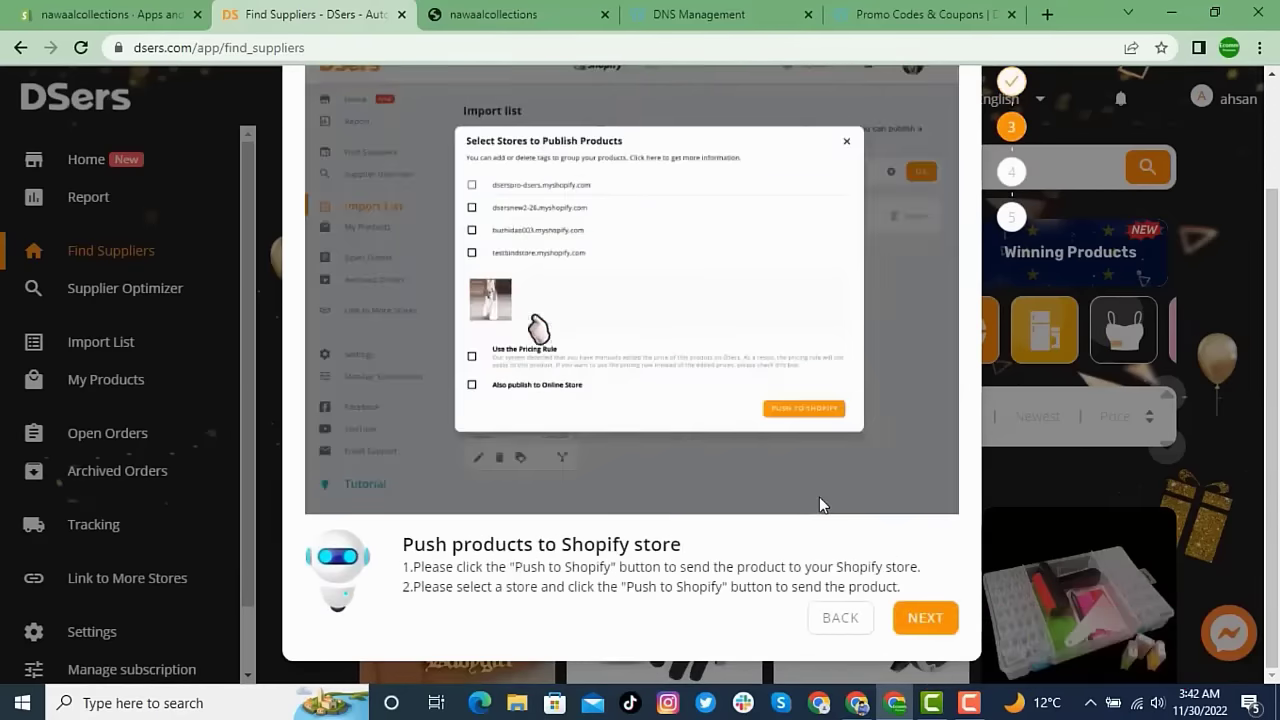
pyautogui.click(915, 617)
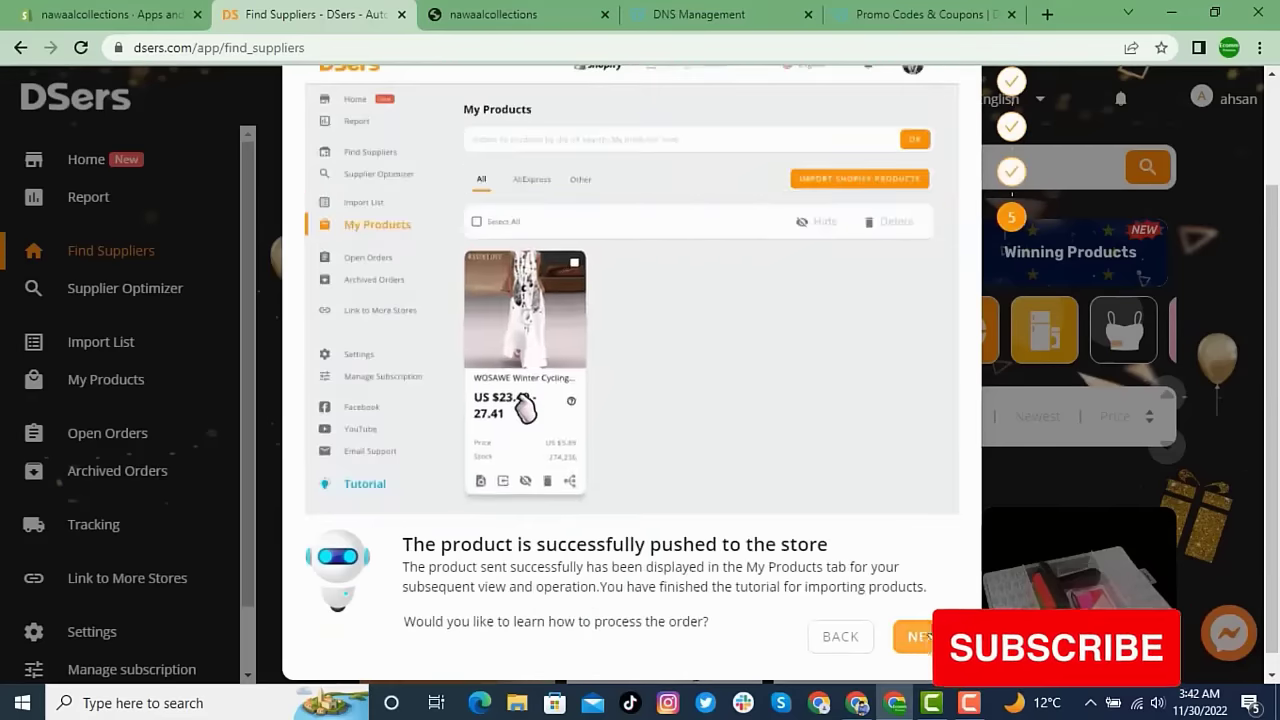
pyautogui.click(914, 636)
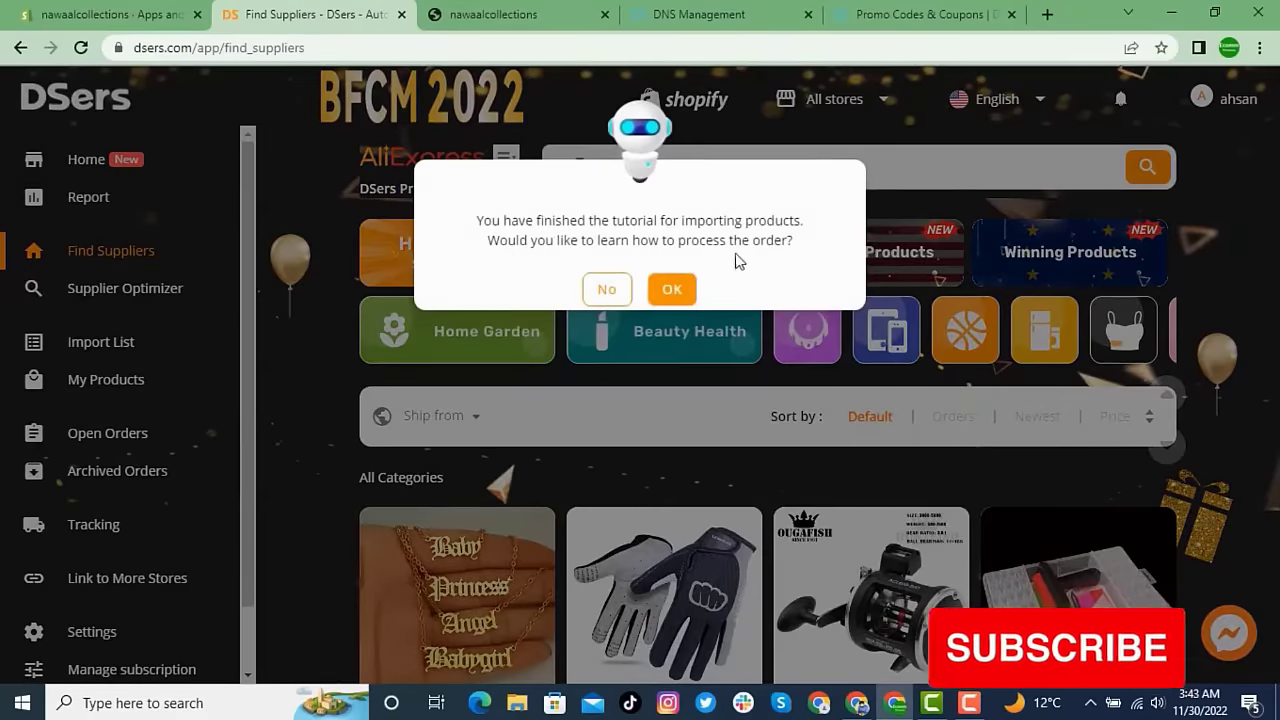
# Run the order-processing tutorial through supplier, variant matching and order placement steps, then dismiss it.
pyautogui.click(672, 289)
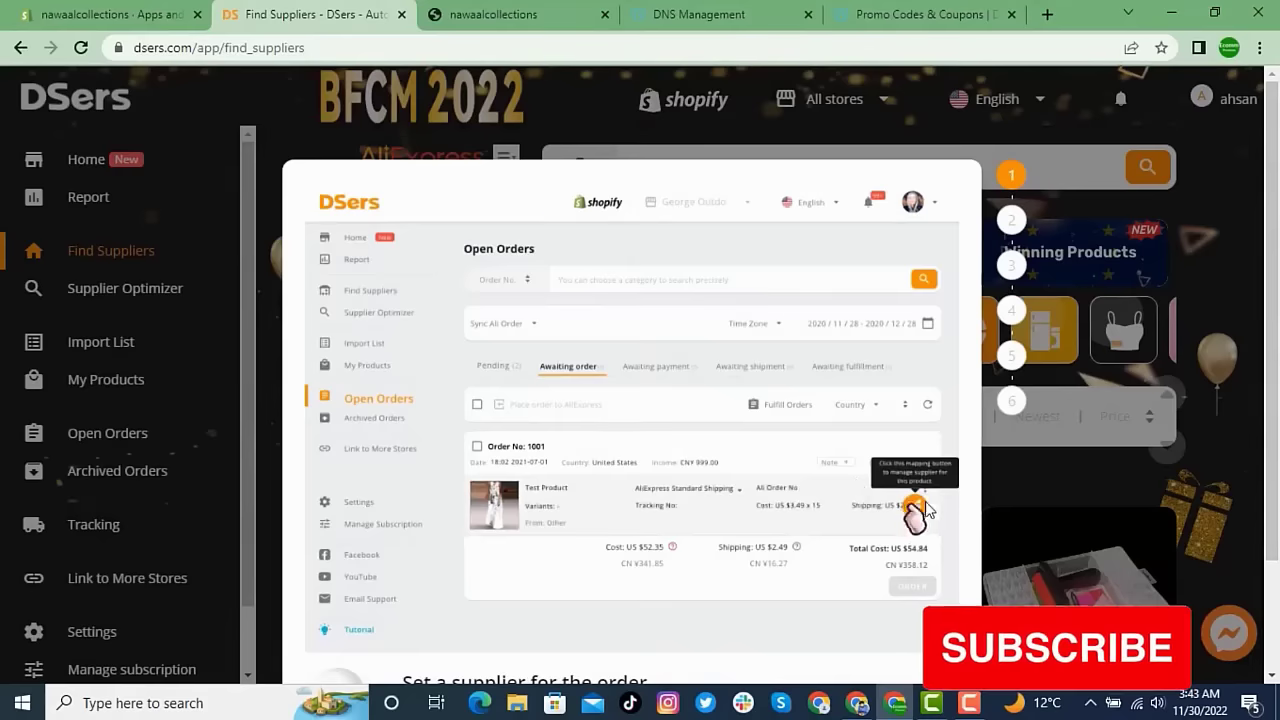
pyautogui.scroll(-2, 884, 459)
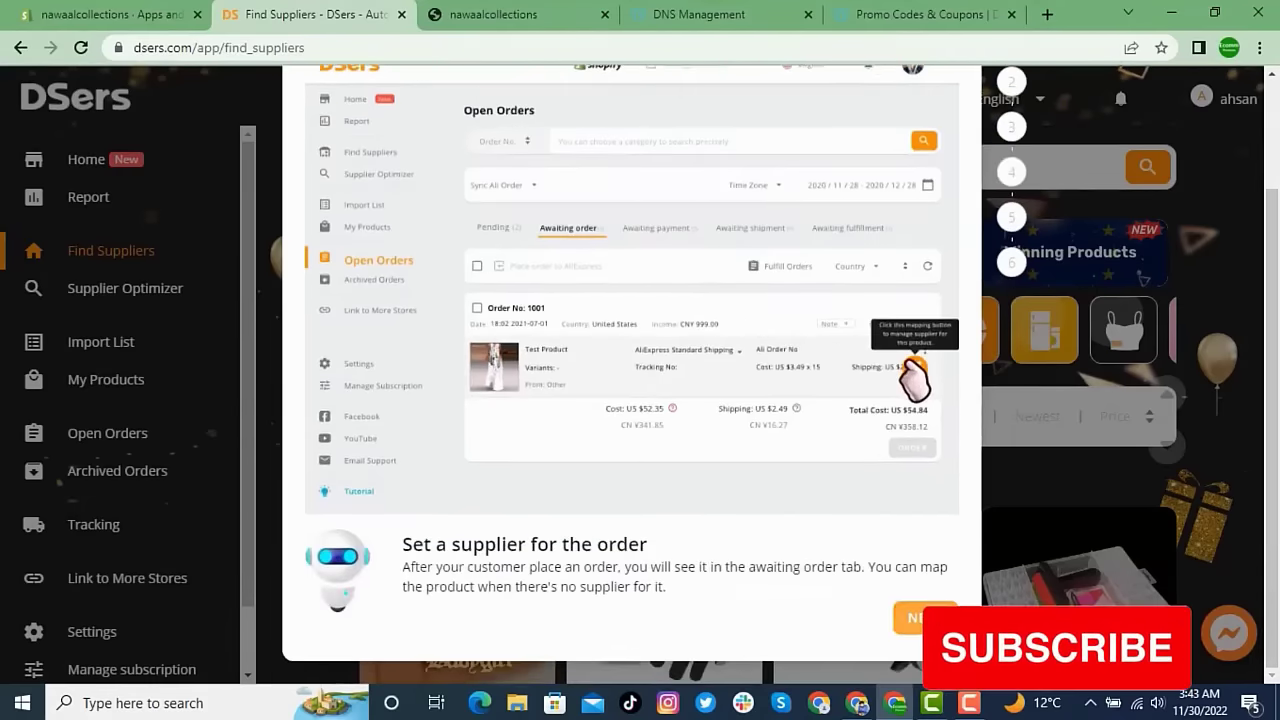
pyautogui.click(916, 614)
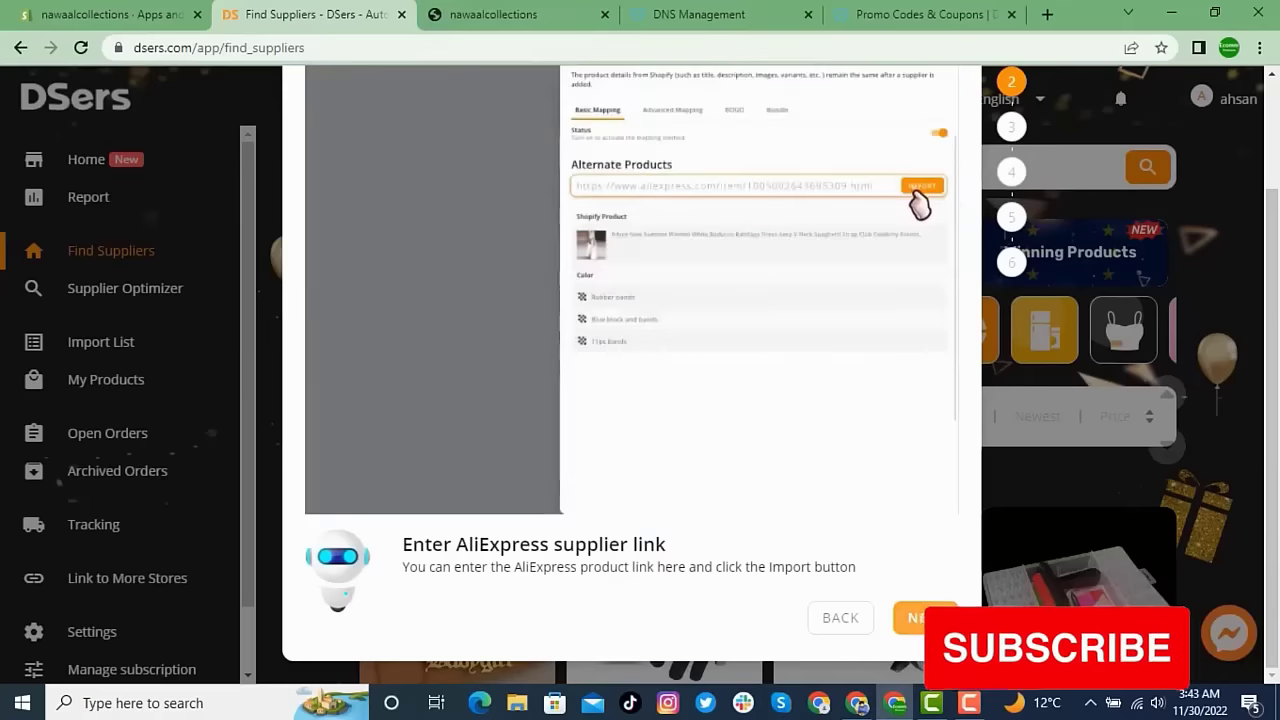
pyautogui.click(916, 617)
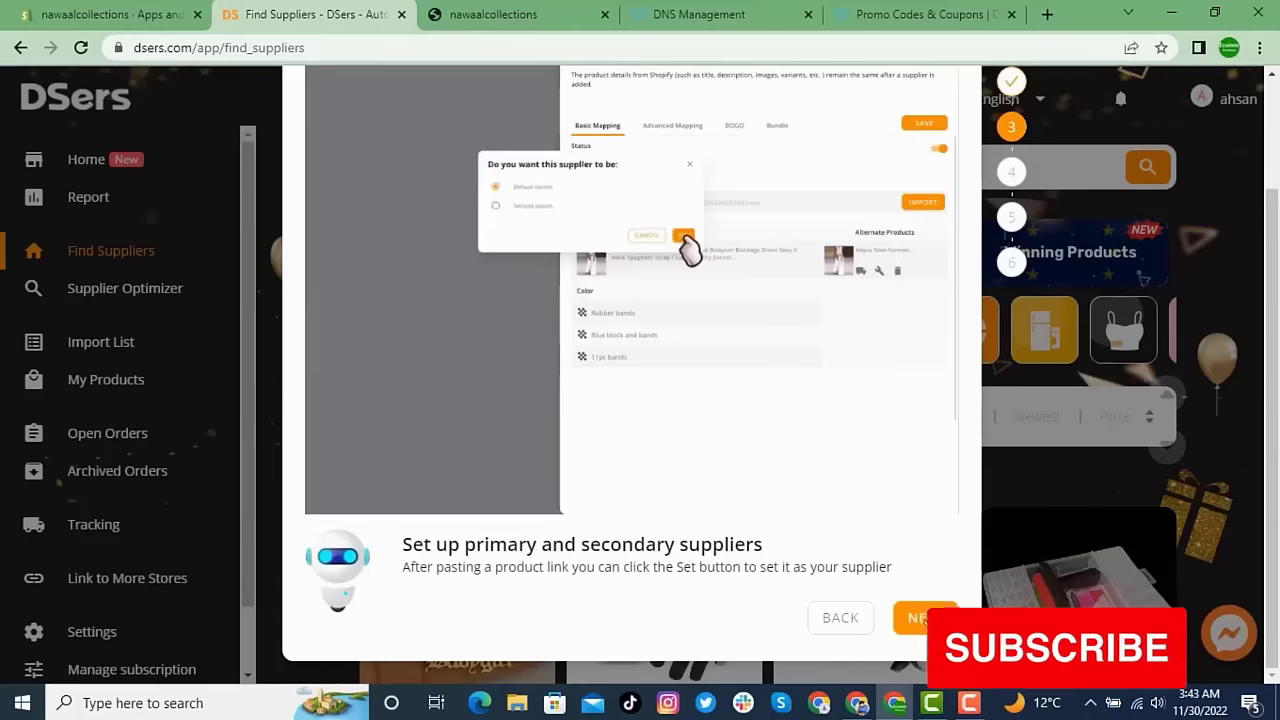
pyautogui.click(916, 617)
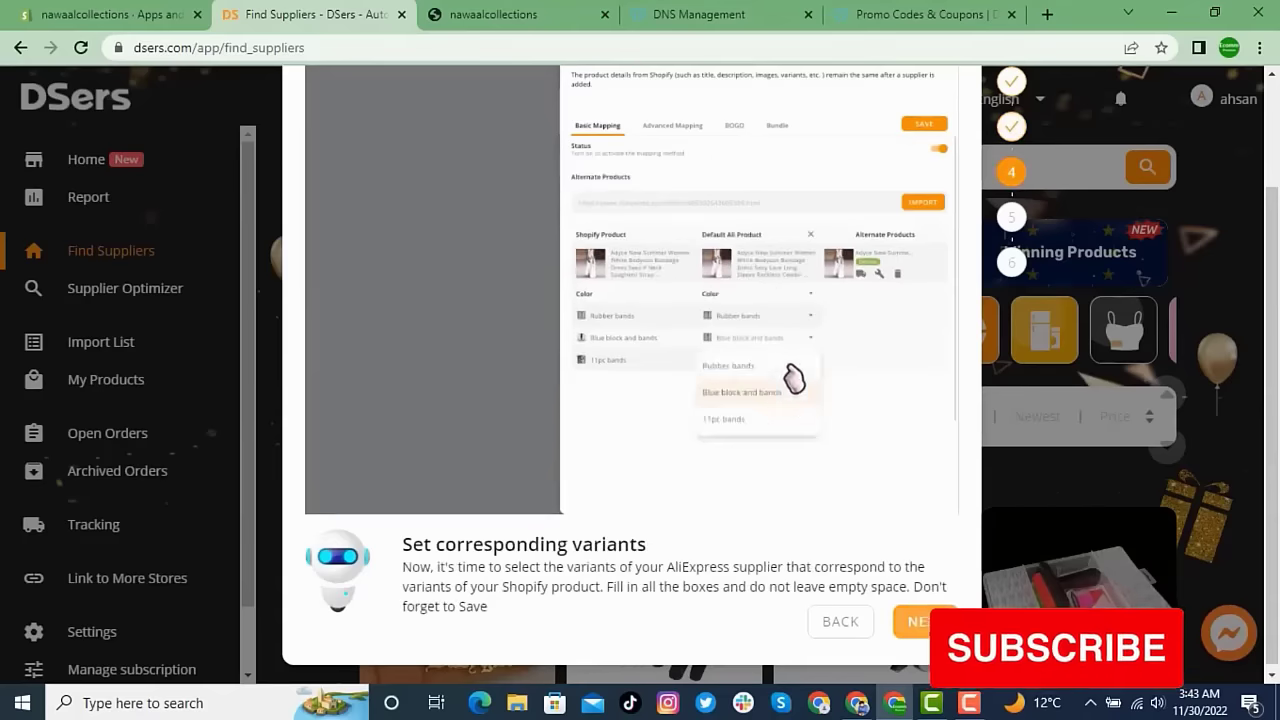
pyautogui.click(916, 621)
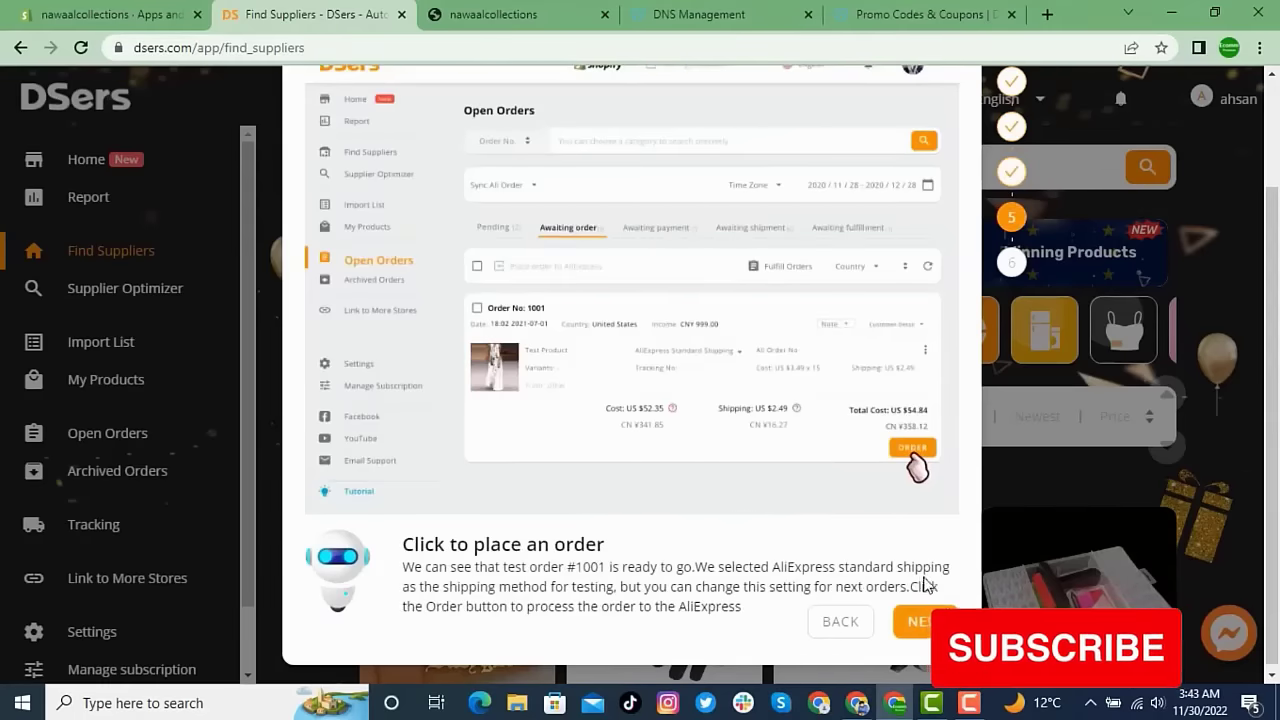
pyautogui.click(916, 620)
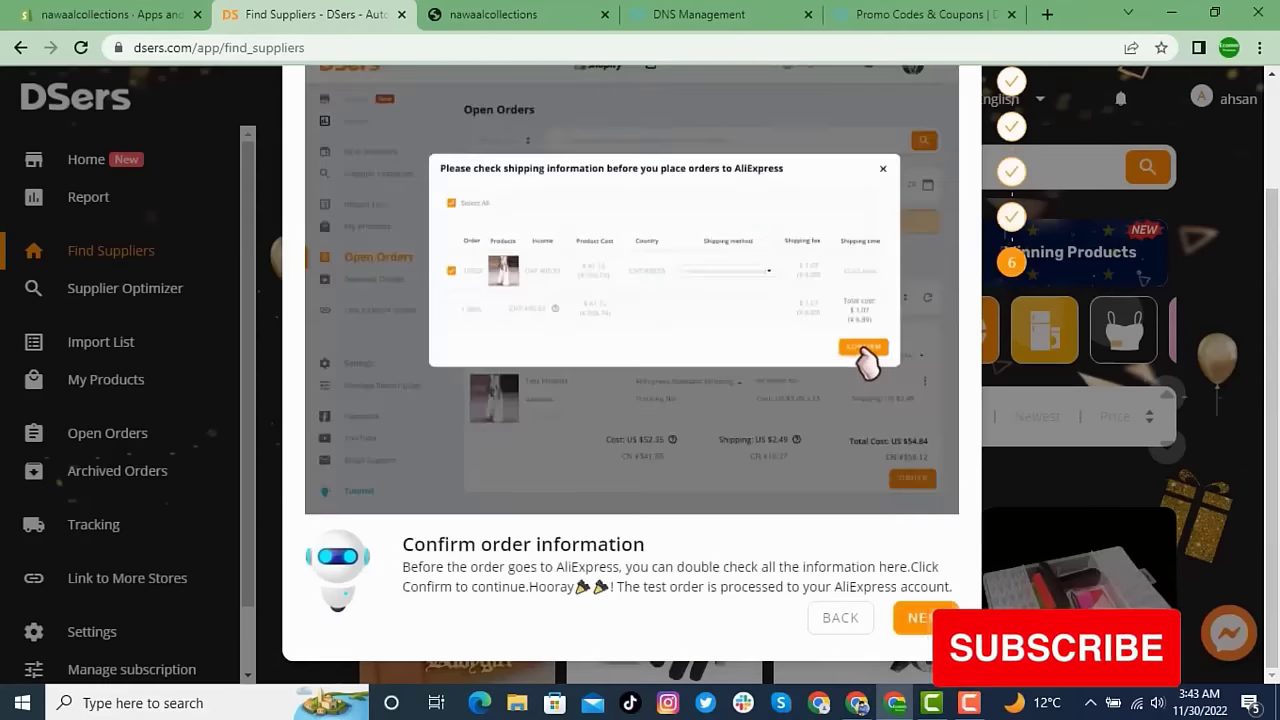
pyautogui.click(916, 619)
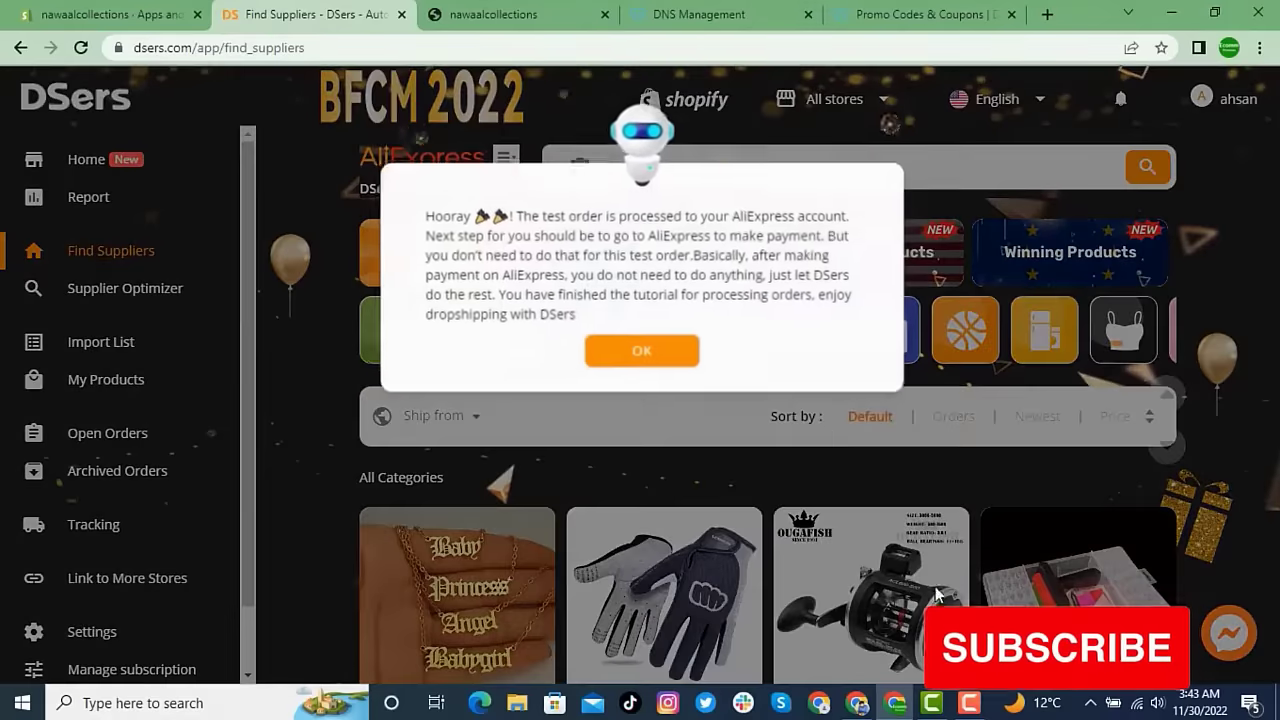
pyautogui.click(652, 350)
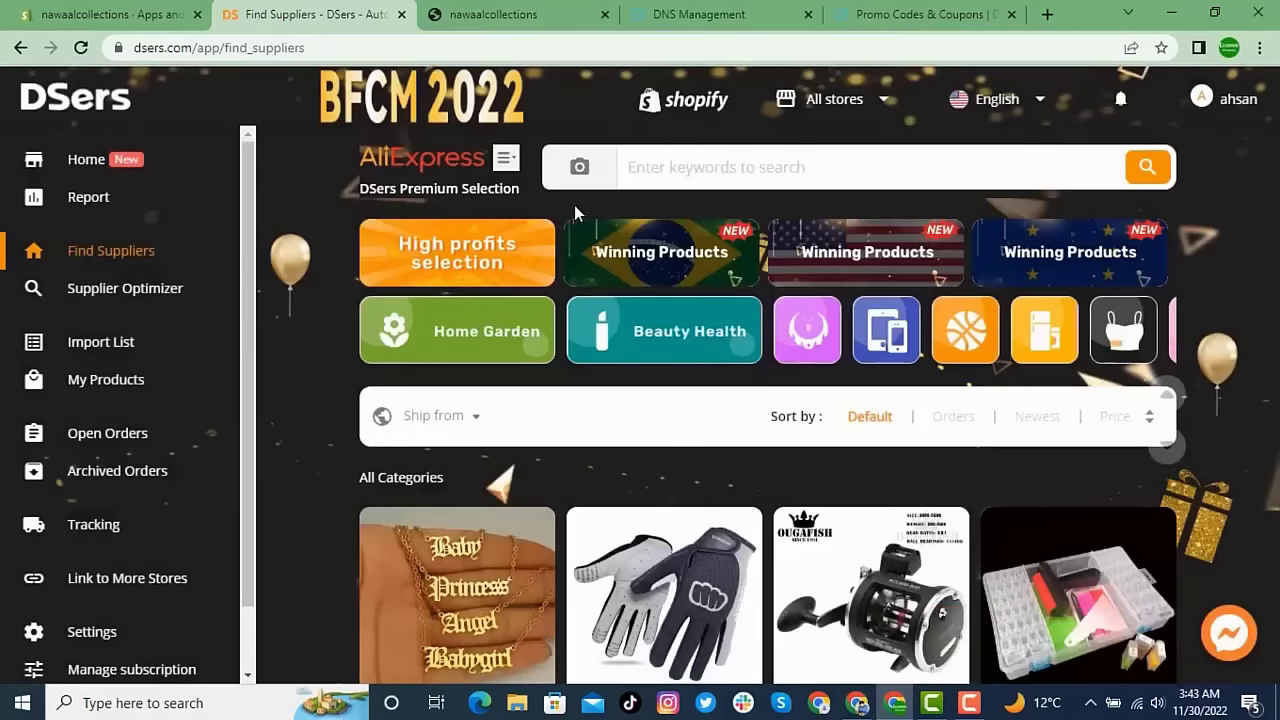
pyautogui.scroll(-1, 570, 218)
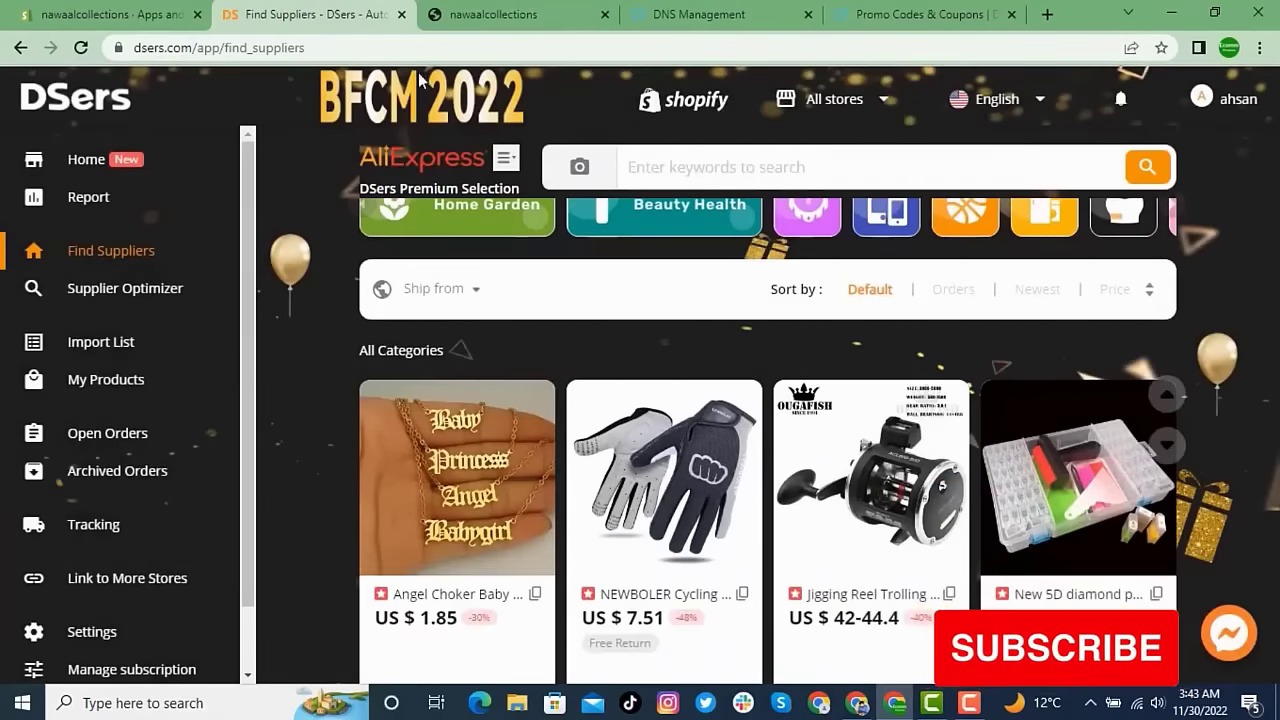
# Add the DSers - AliExpress.com Product Importer extension to Chrome from the Chrome Web Store.
pyautogui.click(505, 16)
pyautogui.click(511, 39)
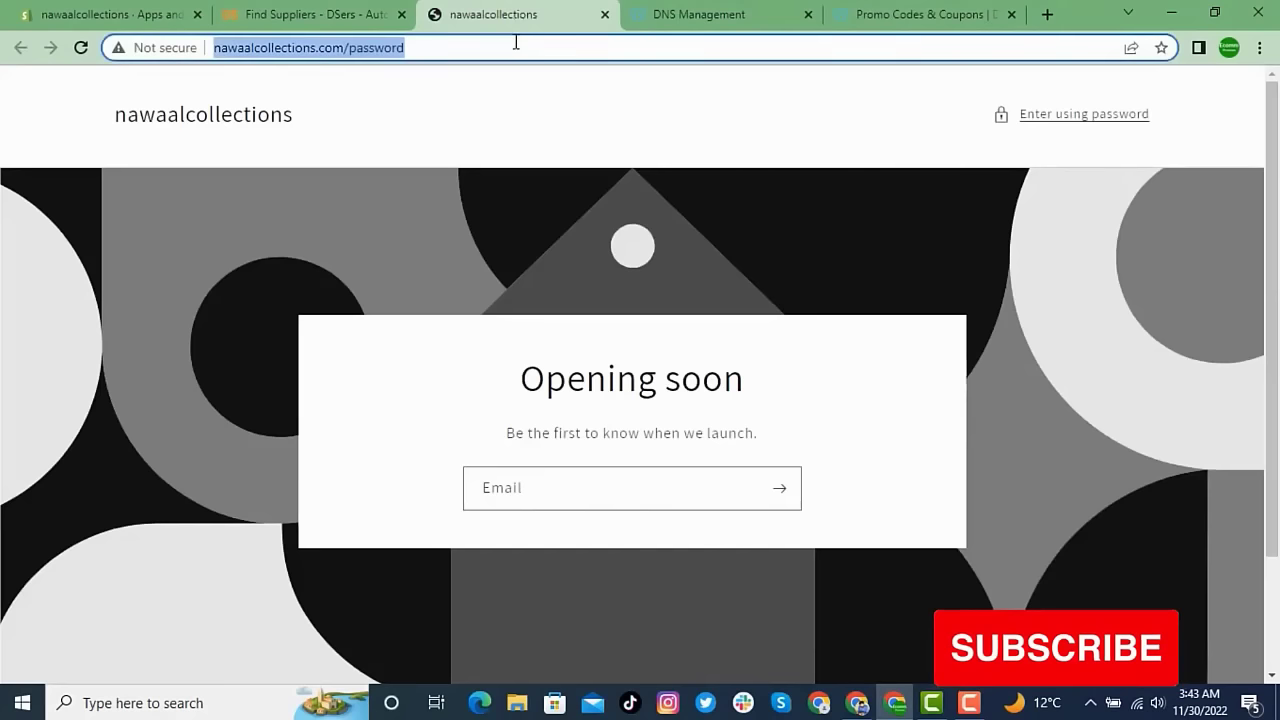
pyautogui.write('aliexp')
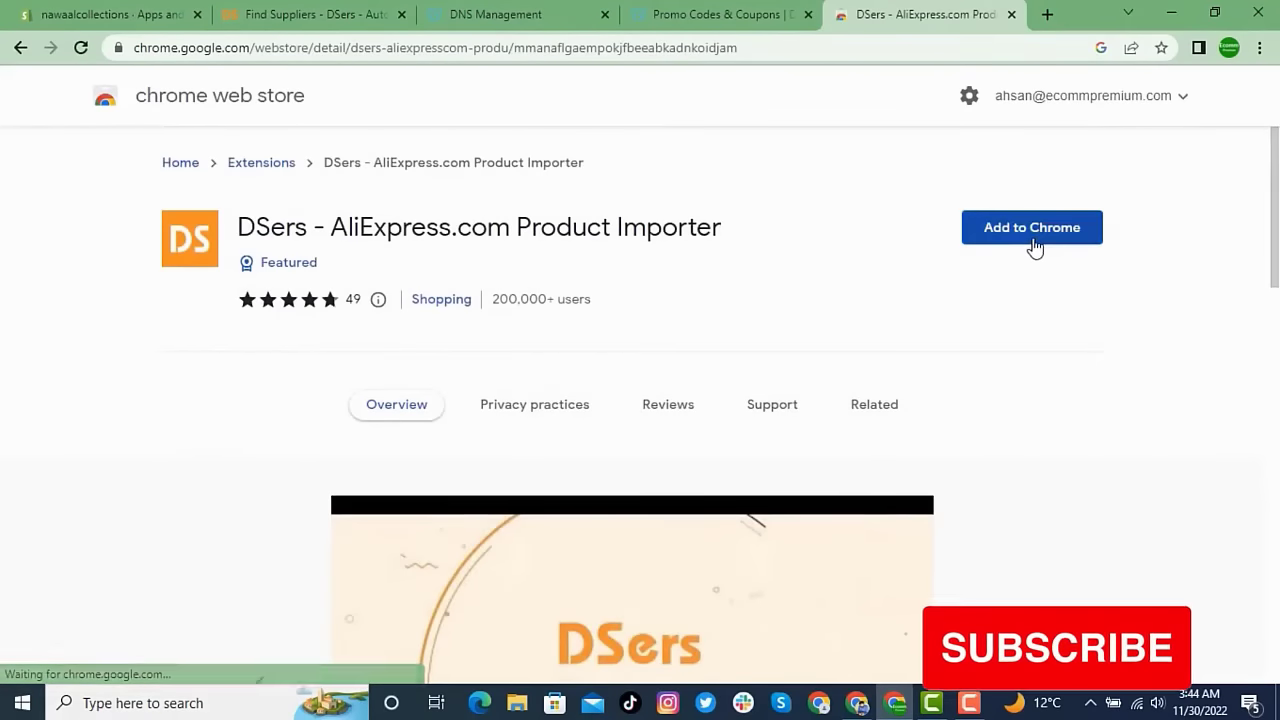
pyautogui.click(1034, 248)
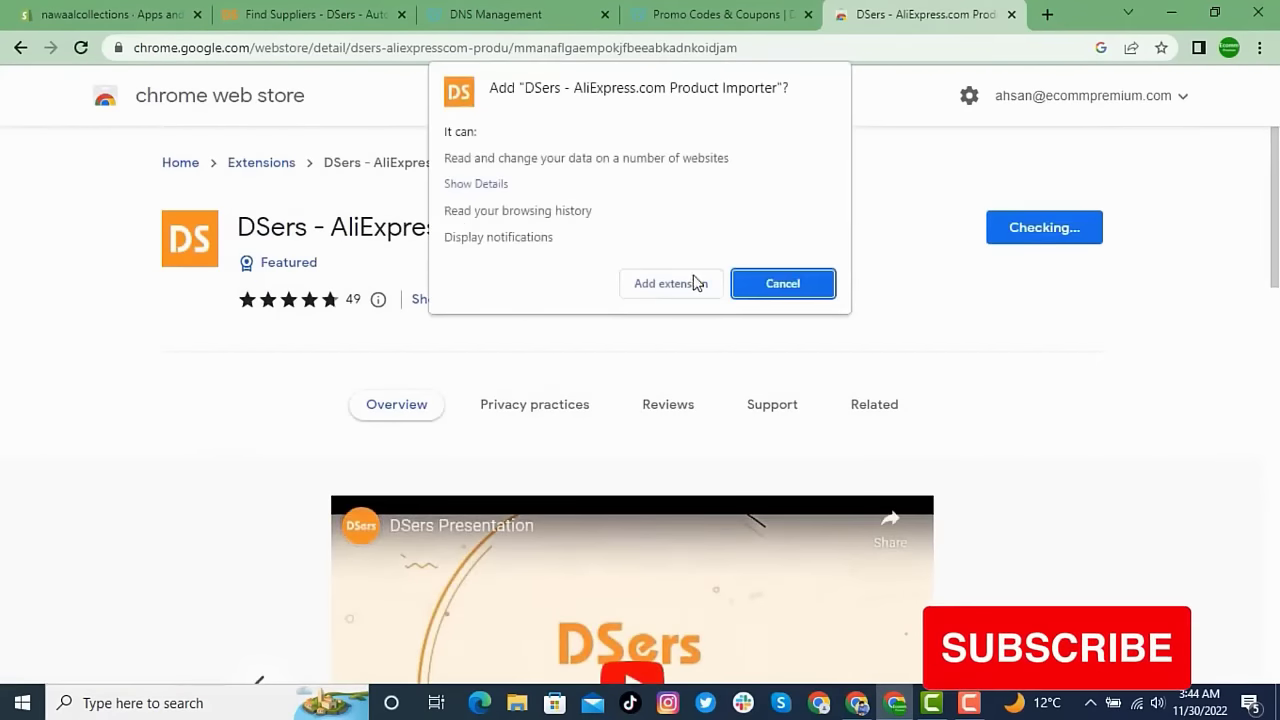
pyautogui.click(697, 283)
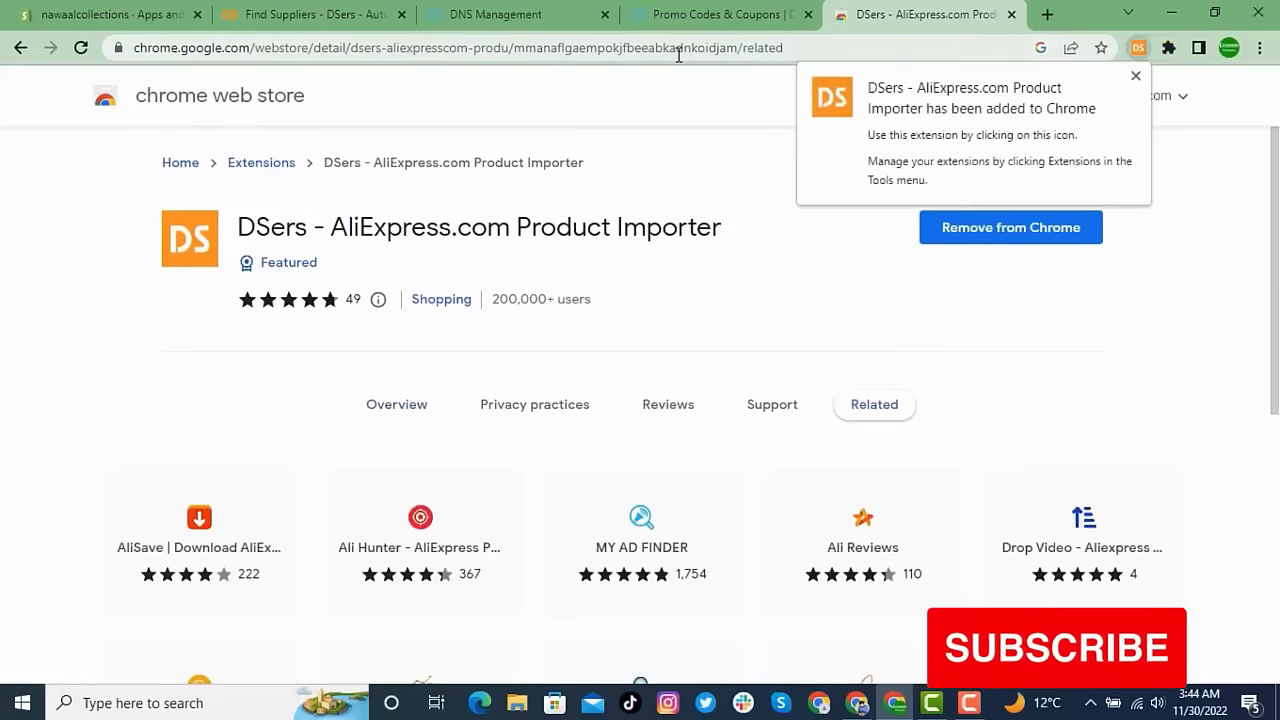
pyautogui.click(636, 47)
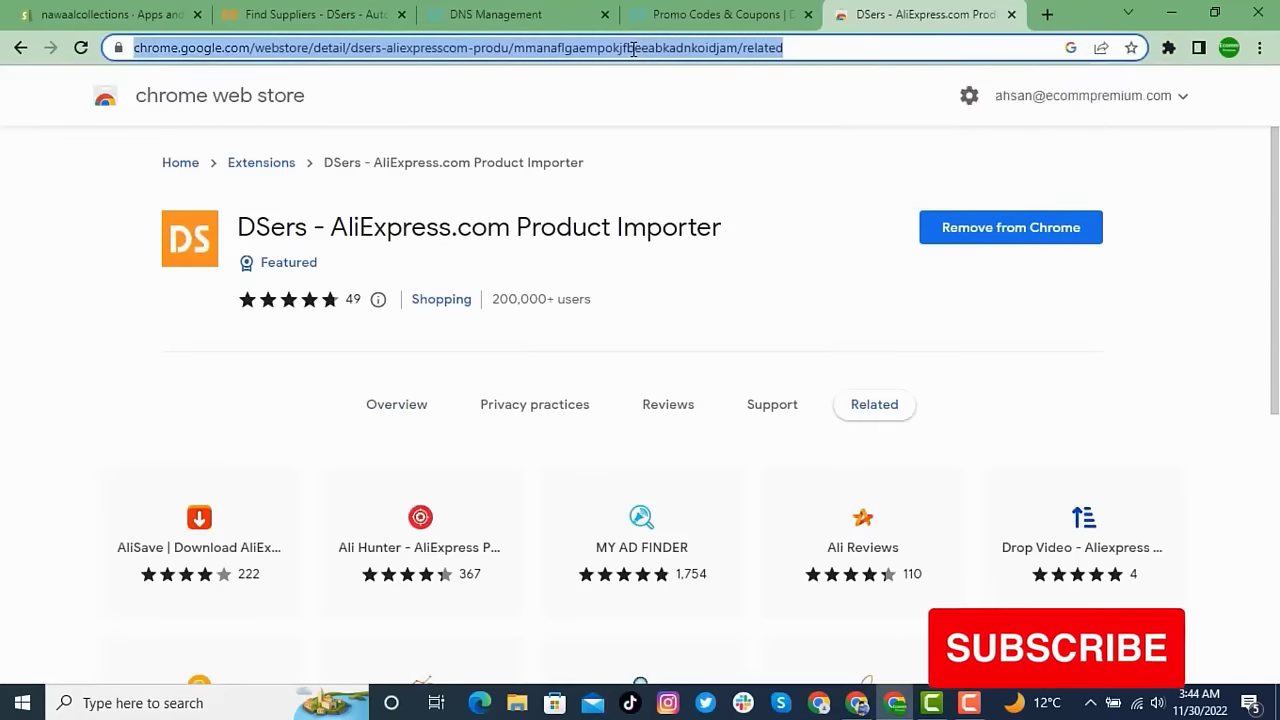
# Go to the AliExpress homepage and follow the DSers extension's login link to dsers.com.
pyautogui.write('ali')
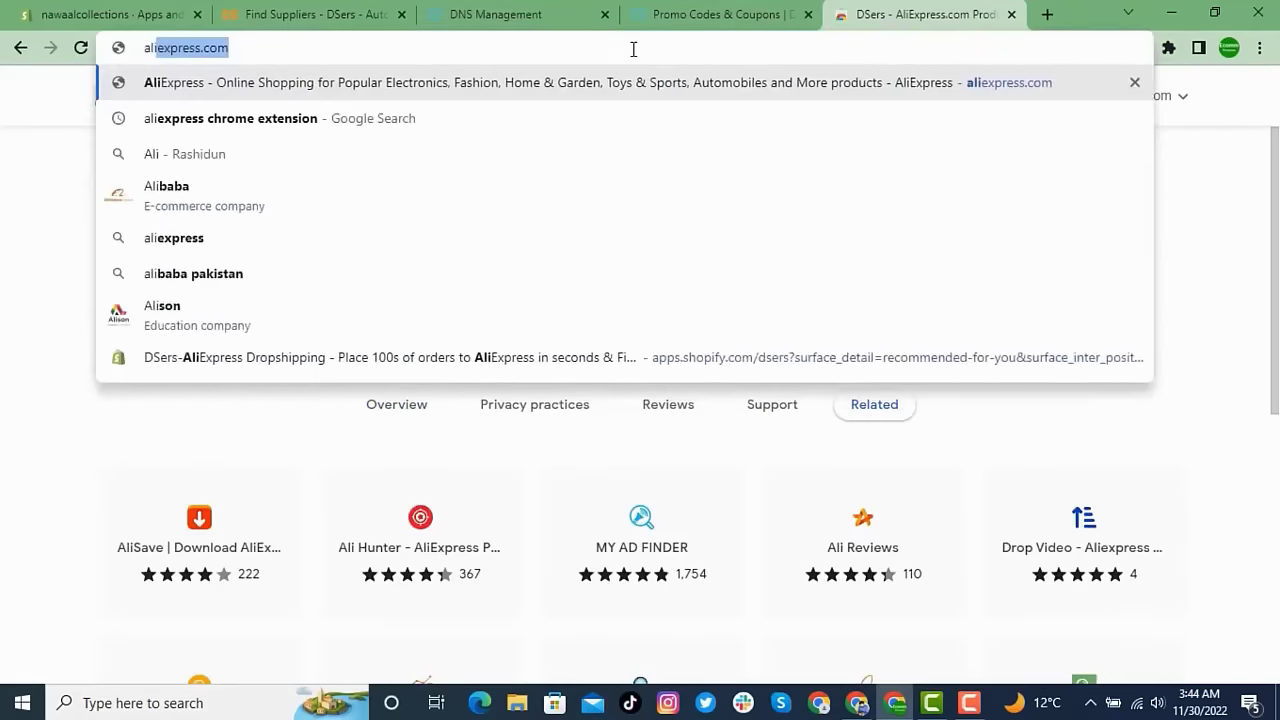
pyautogui.press('Return')
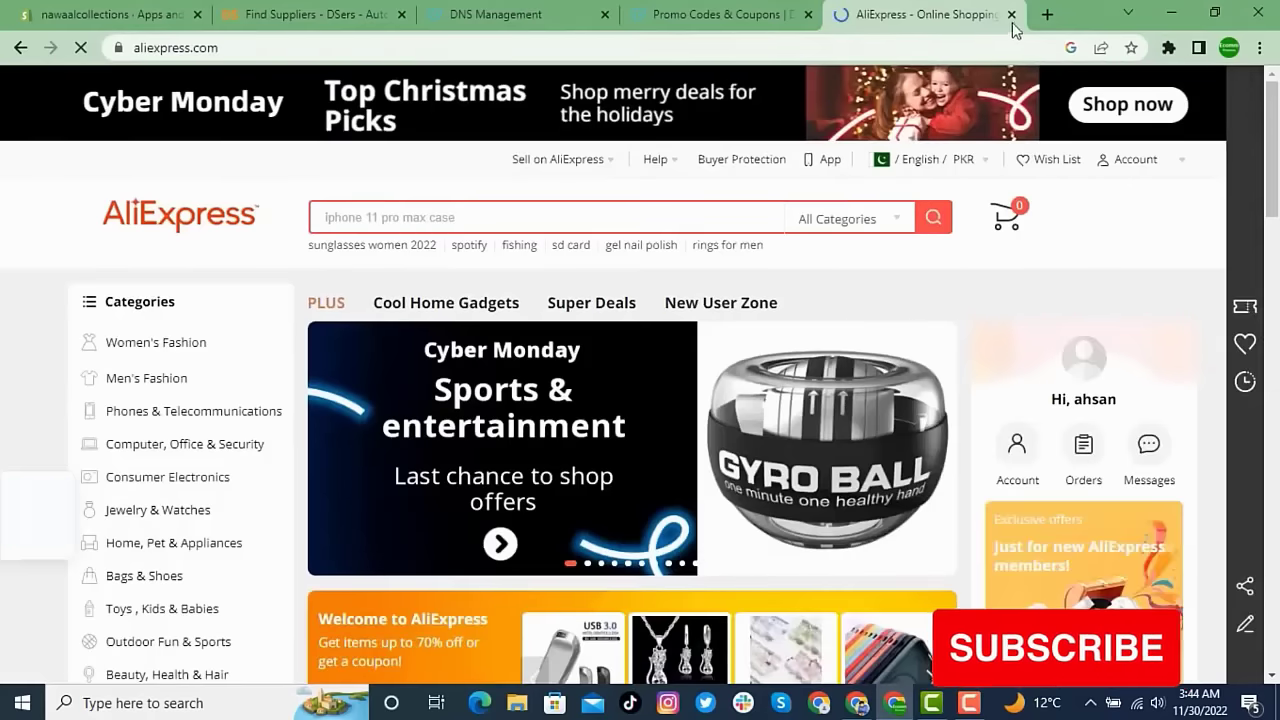
pyautogui.click(1167, 49)
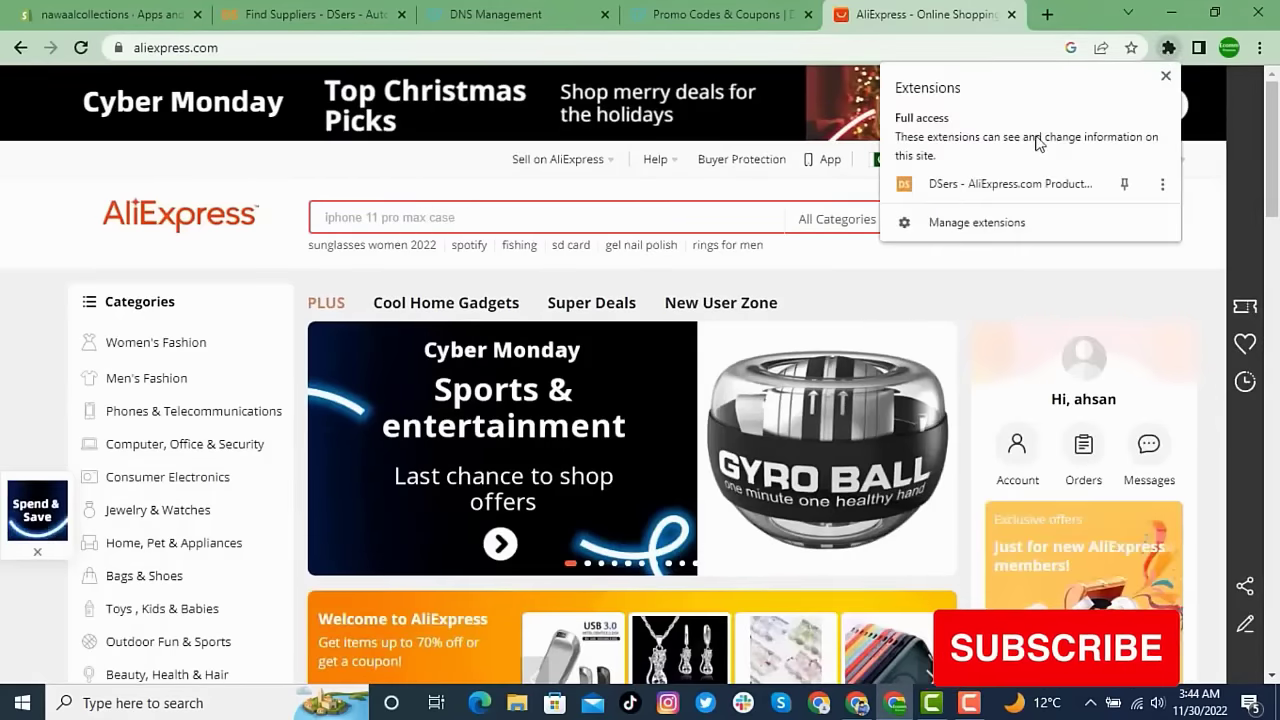
pyautogui.click(1008, 184)
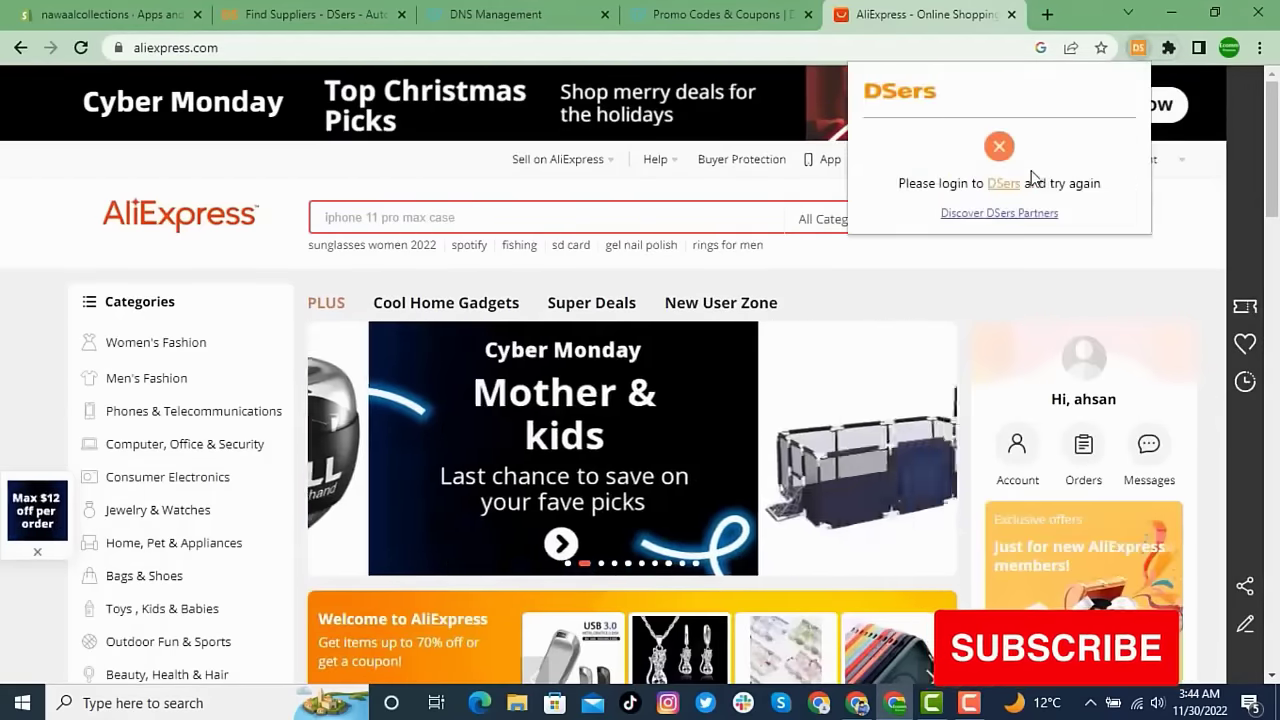
pyautogui.click(1005, 184)
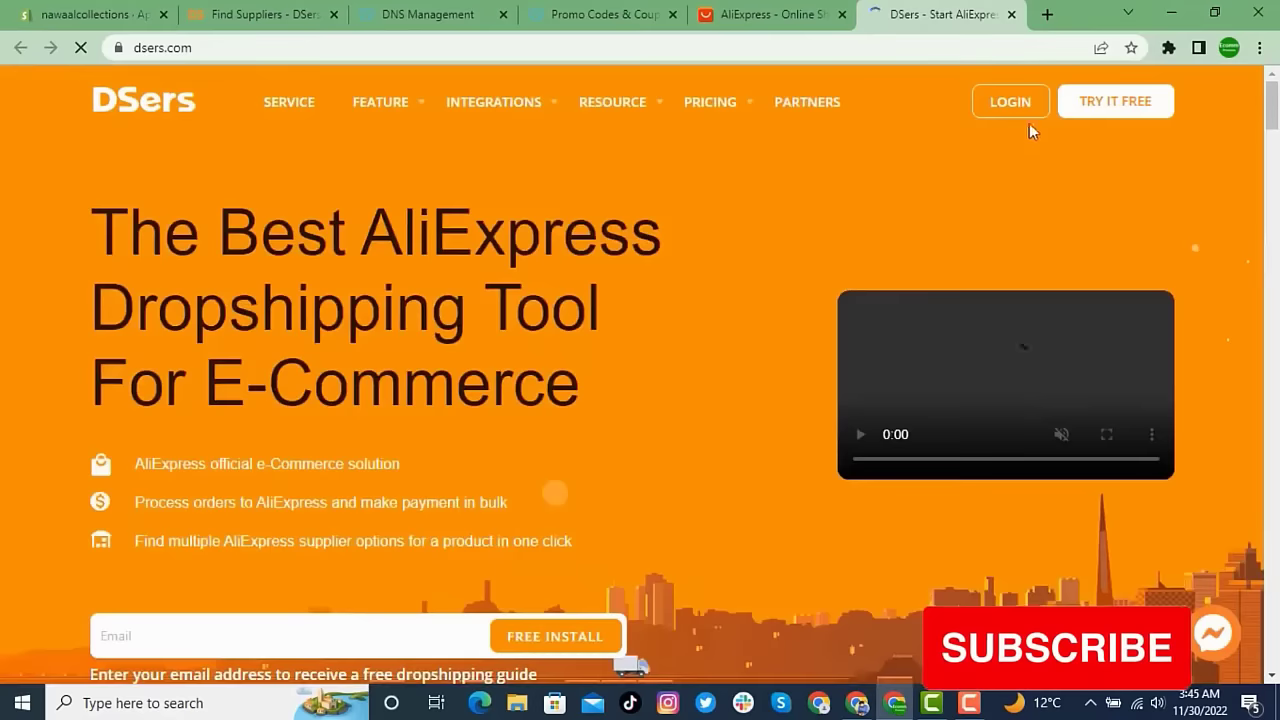
# Log in on the DSers website to reach Find Suppliers, then return to the AliExpress tab.
pyautogui.click(1012, 104)
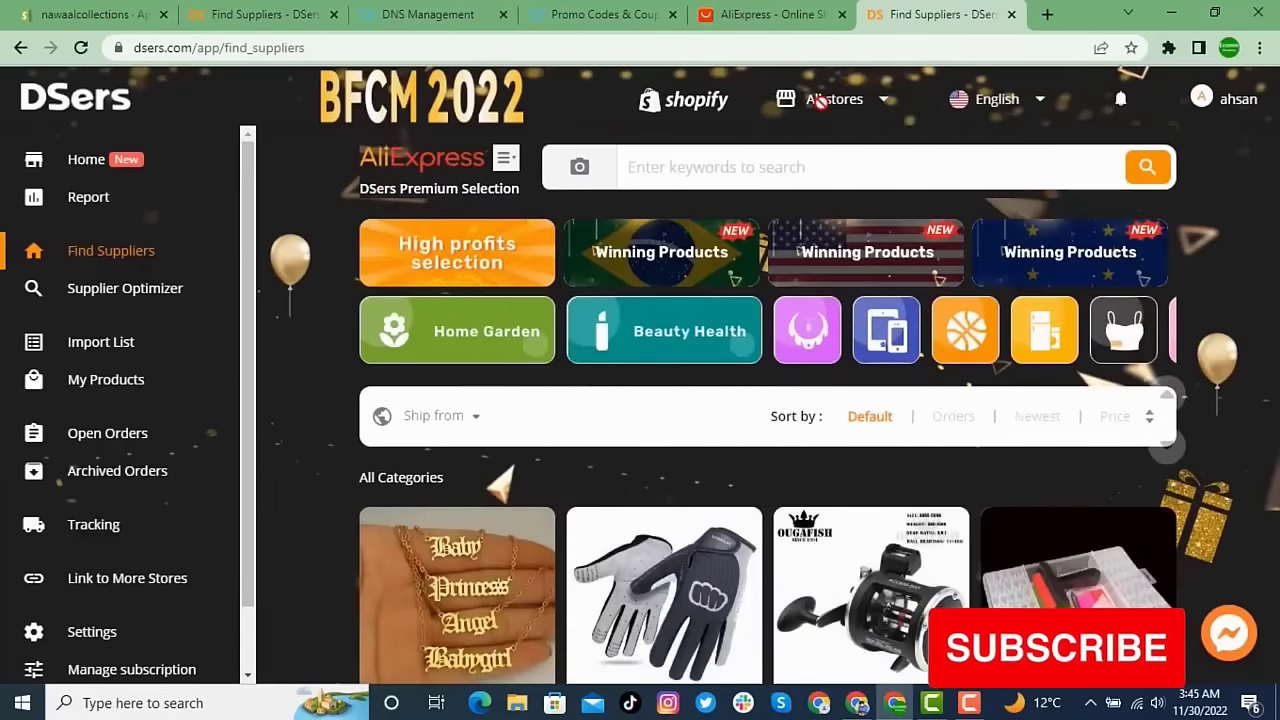
pyautogui.click(765, 14)
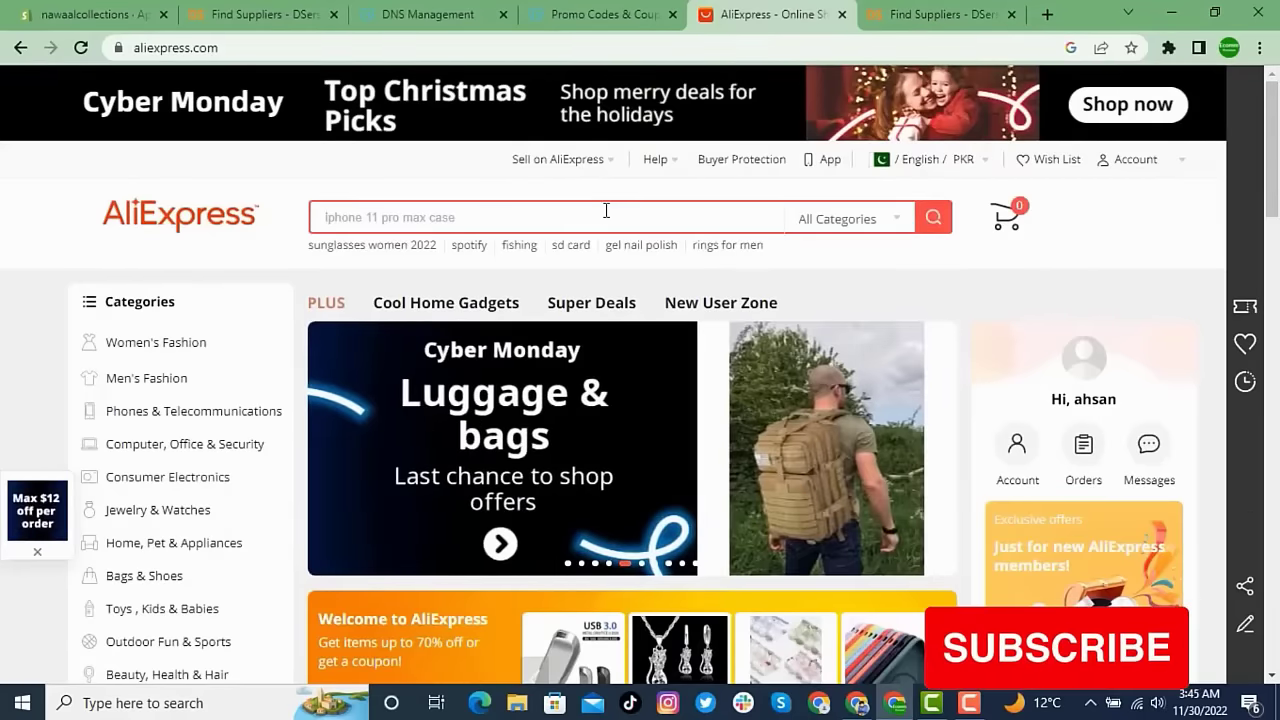
pyautogui.scroll(-3, 224, 278)
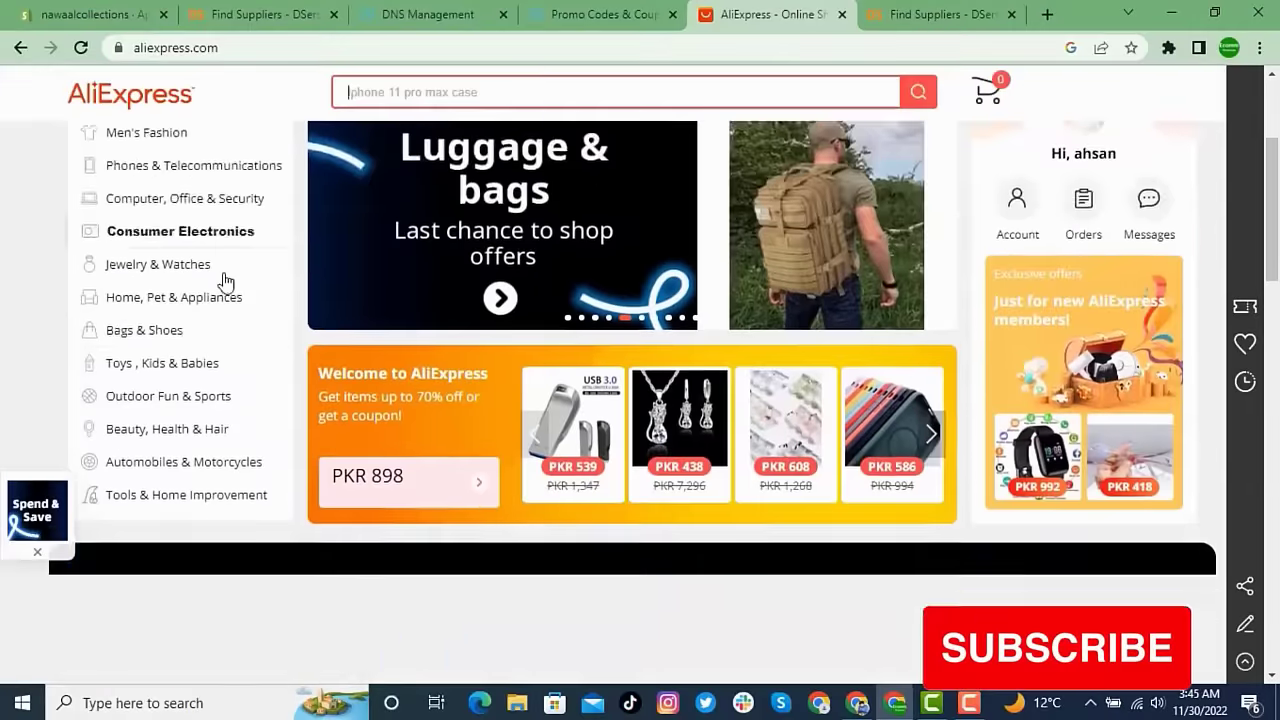
pyautogui.scroll(-2, 224, 282)
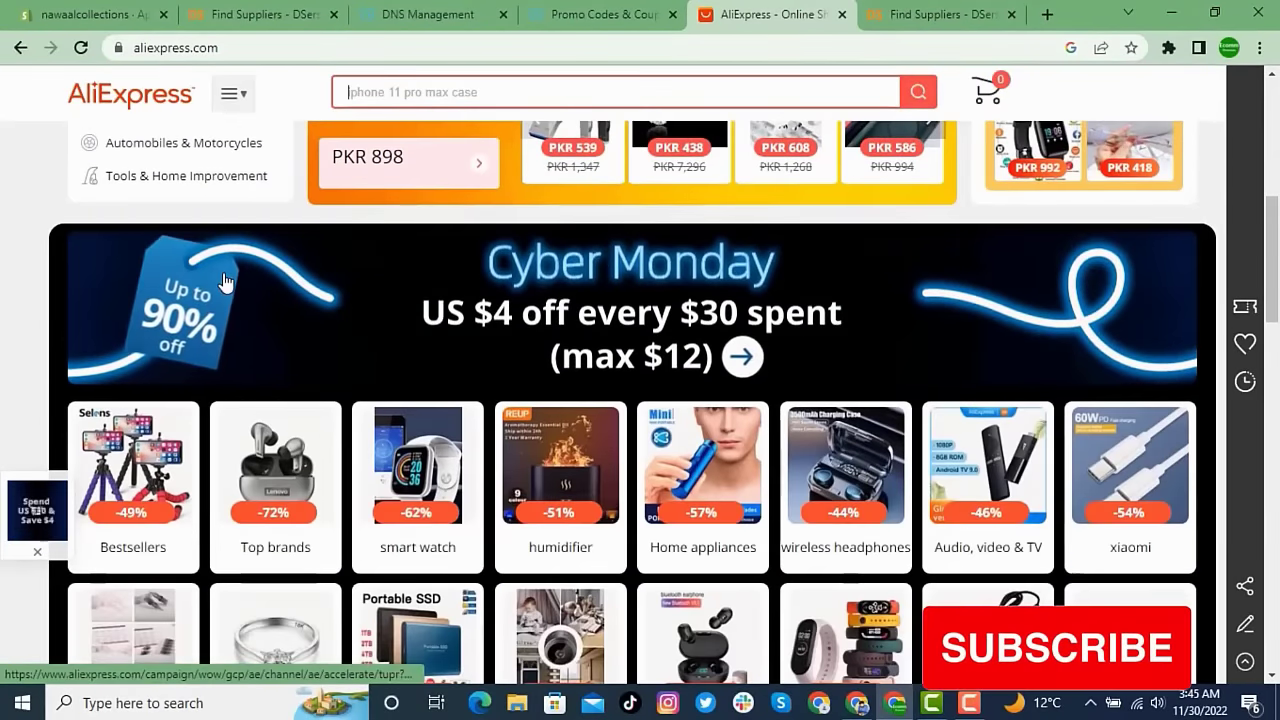
pyautogui.scroll(-1, 224, 282)
pyautogui.scroll(6, 224, 282)
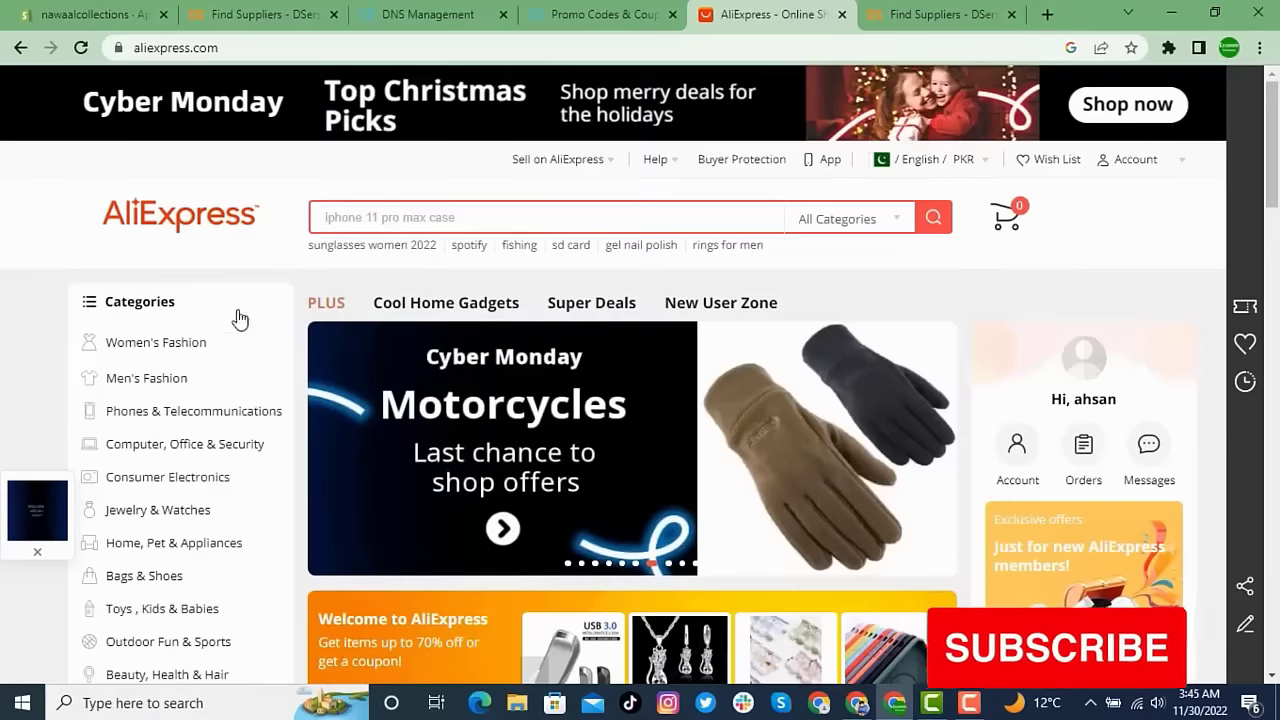
pyautogui.moveTo(182, 347)
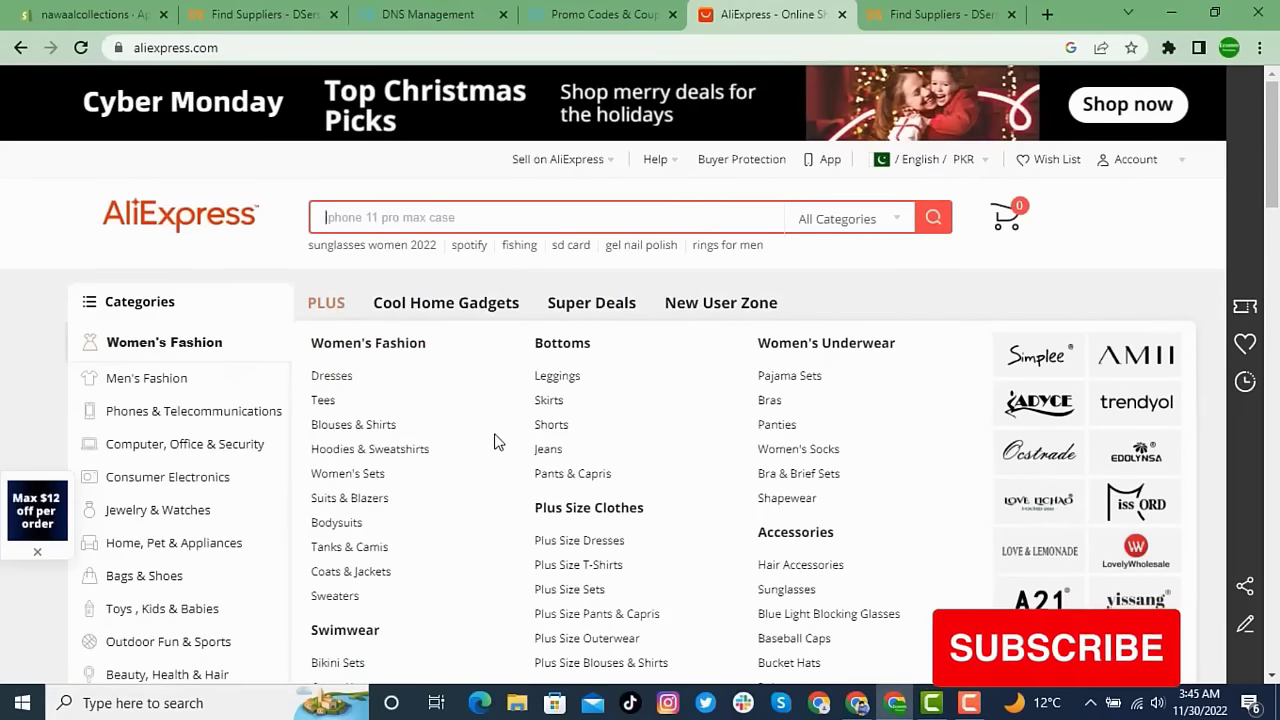
pyautogui.scroll(-2, 509, 437)
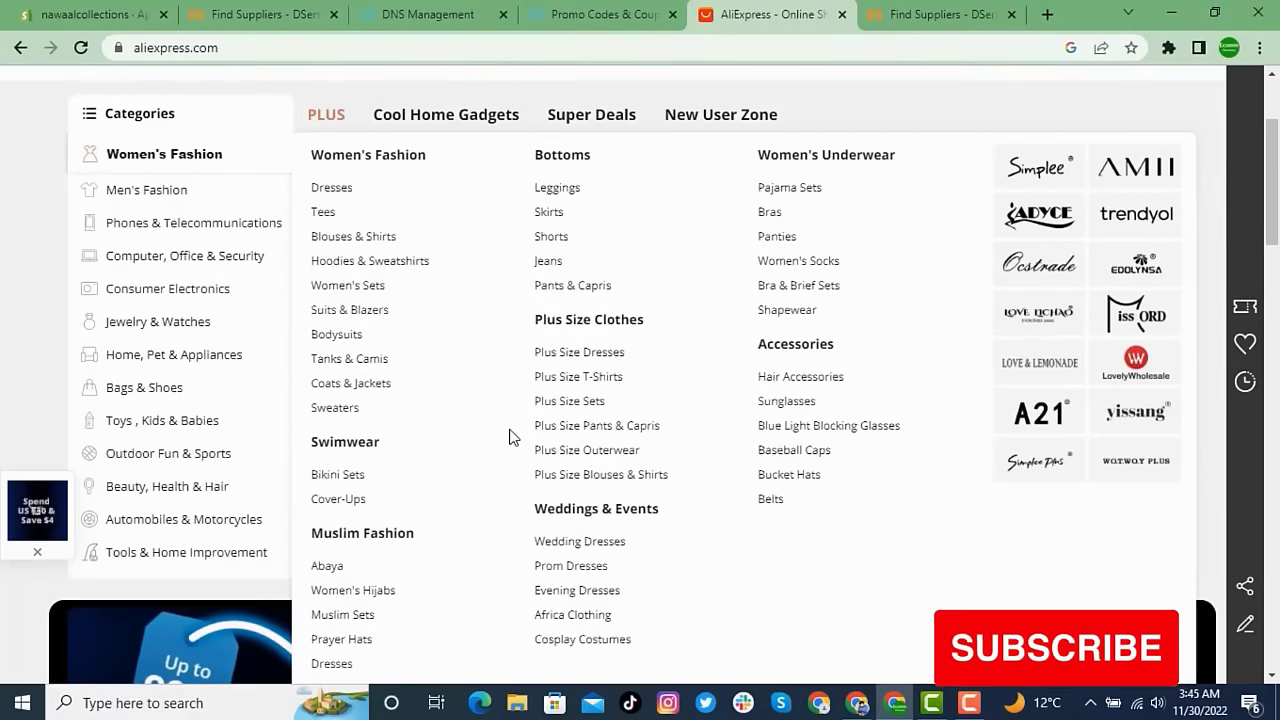
pyautogui.scroll(2, 509, 437)
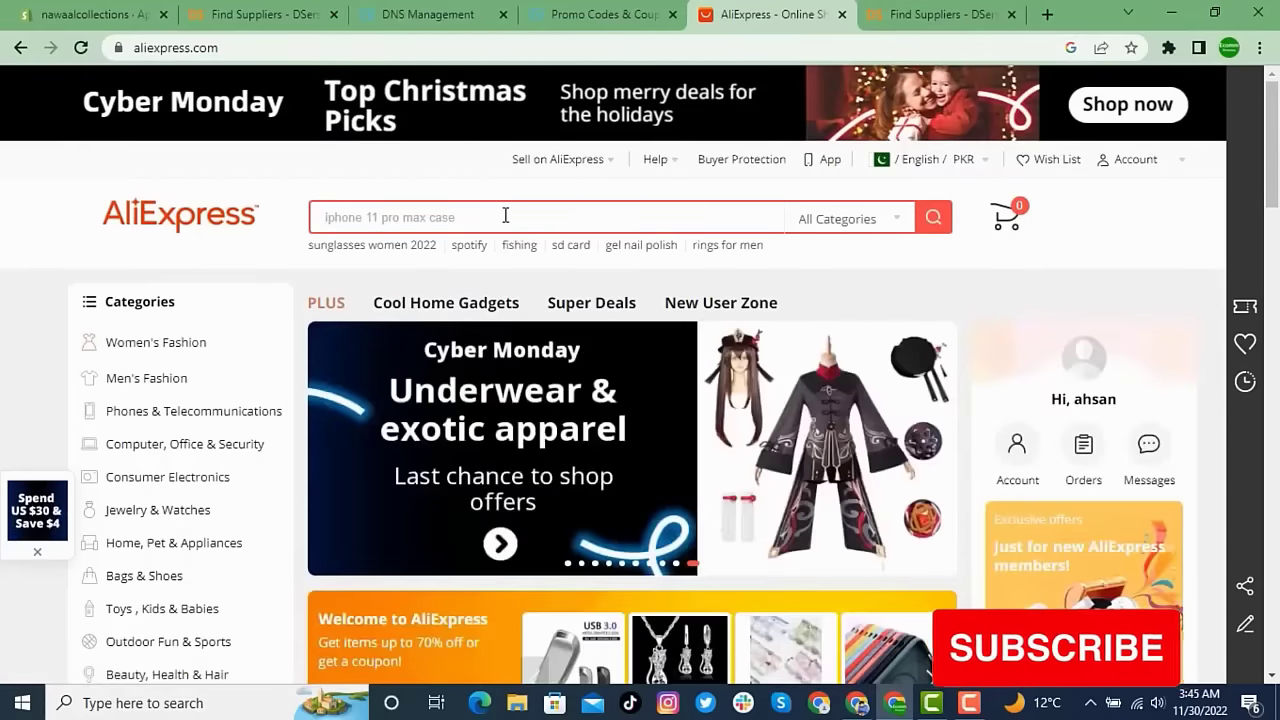
# Search AliExpress for 'musaring', edit the query to 'musa ring', then choose the 'ring for women' suggestion.
pyautogui.write('m')
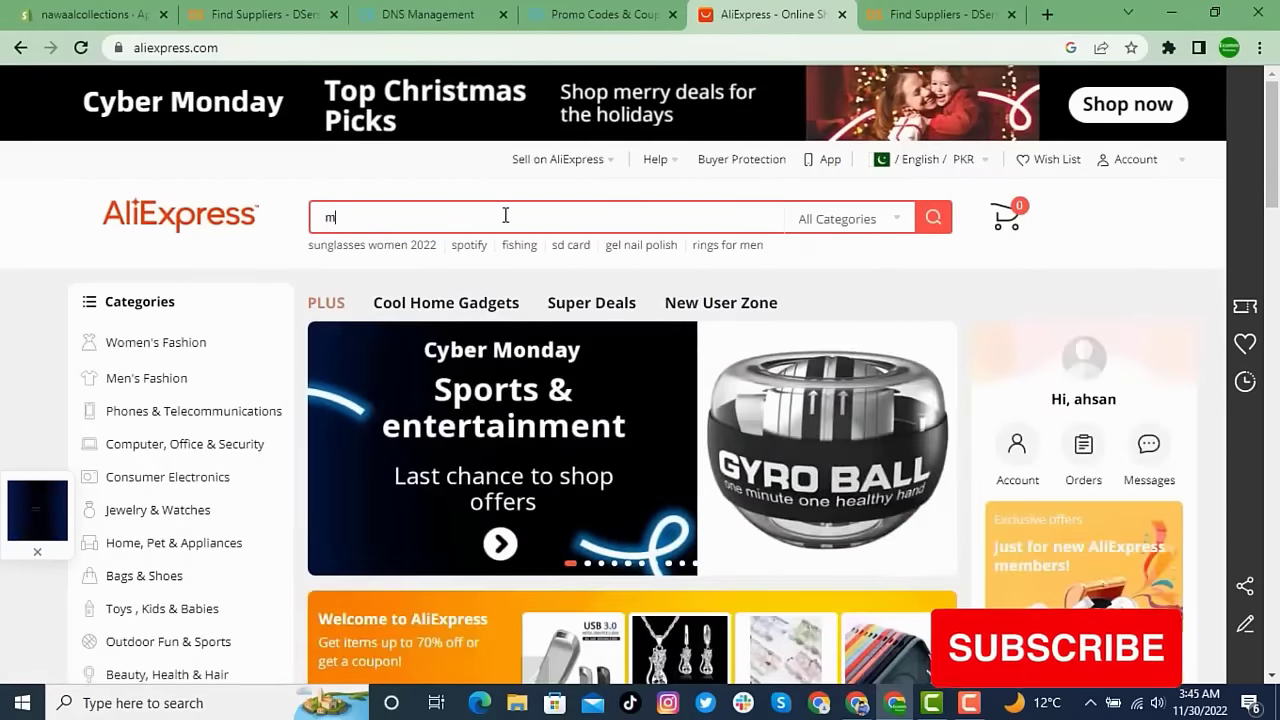
pyautogui.write('usaring')
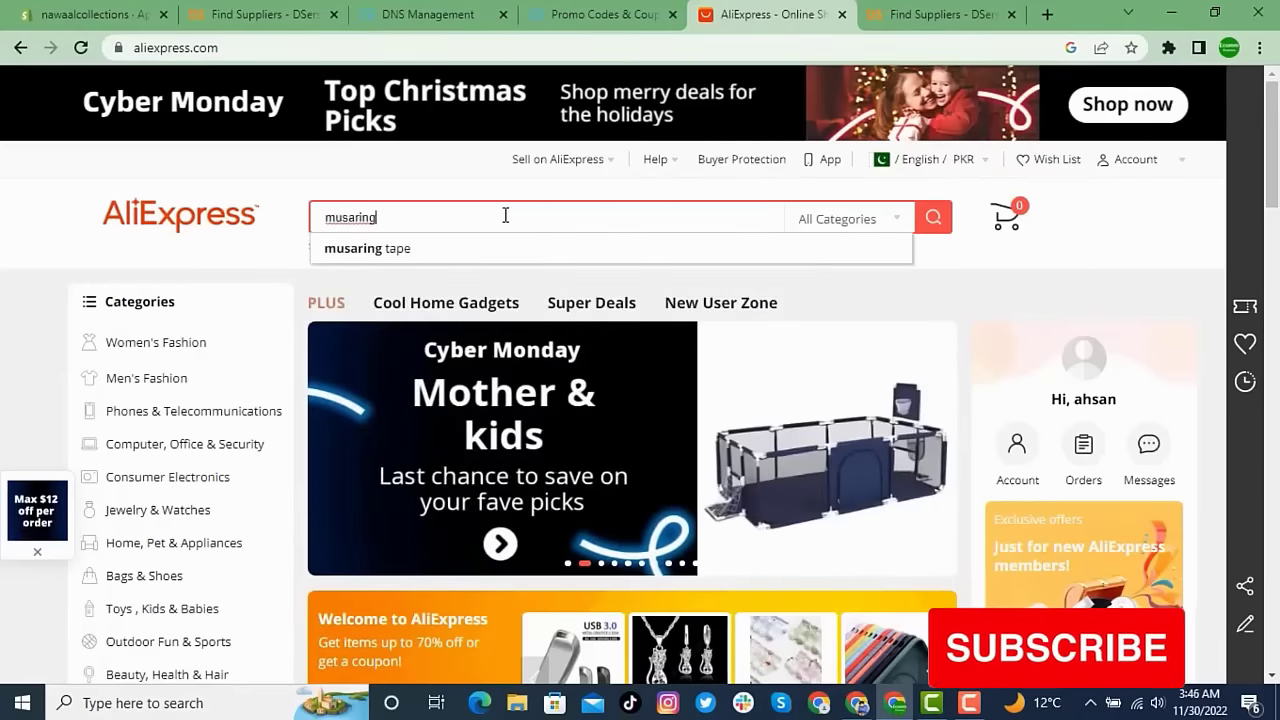
pyautogui.click(497, 252)
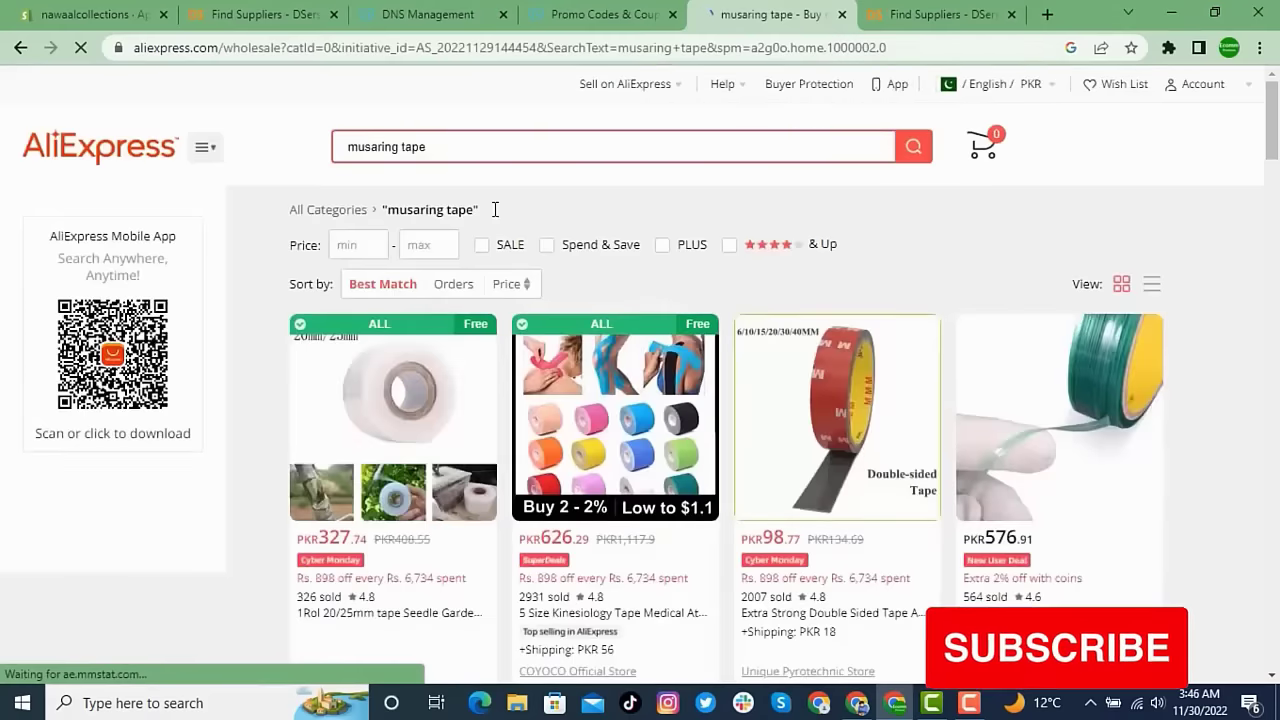
pyautogui.click(466, 146)
pyautogui.press('BackSpace')
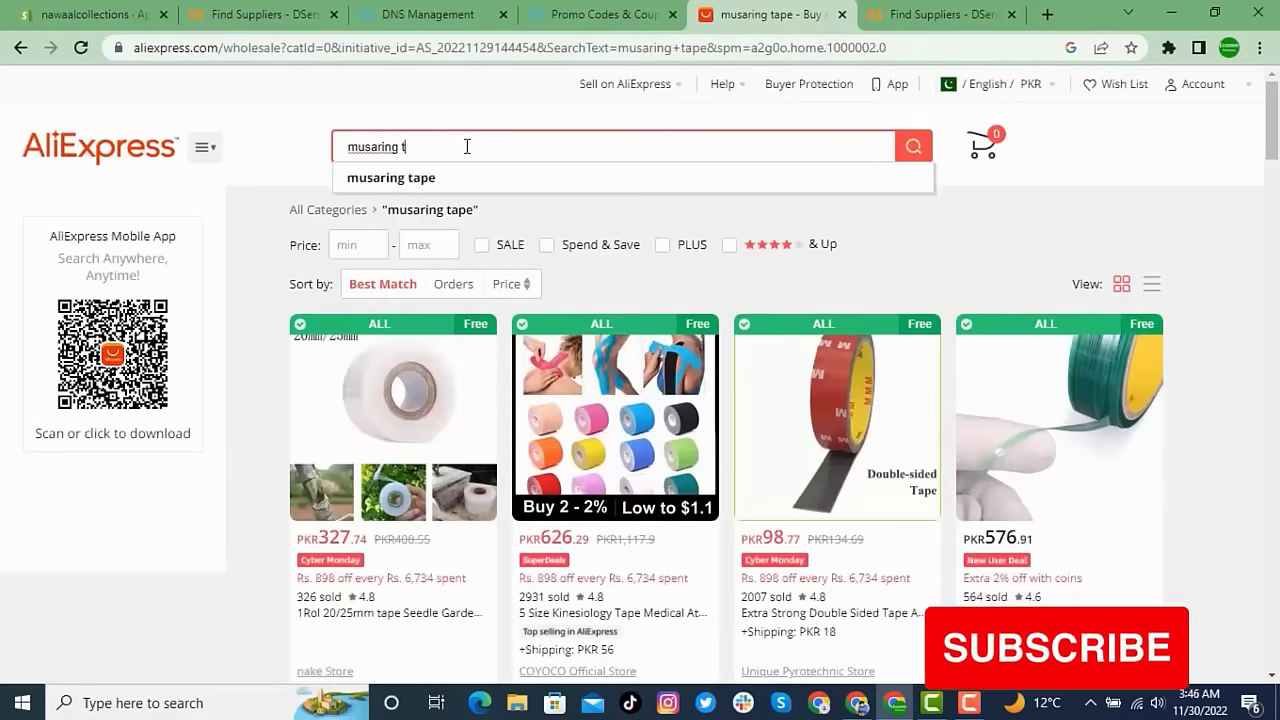
pyautogui.press('BackSpace')
pyautogui.click(378, 147)
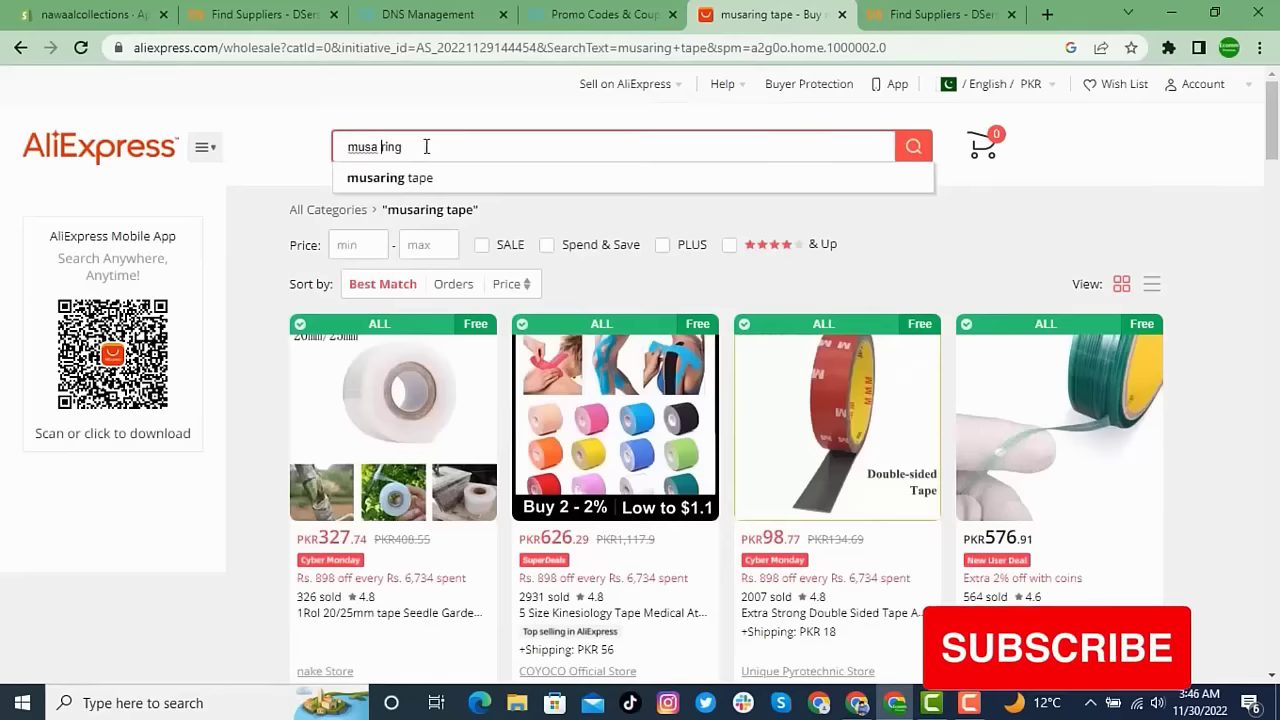
pyautogui.click(498, 146)
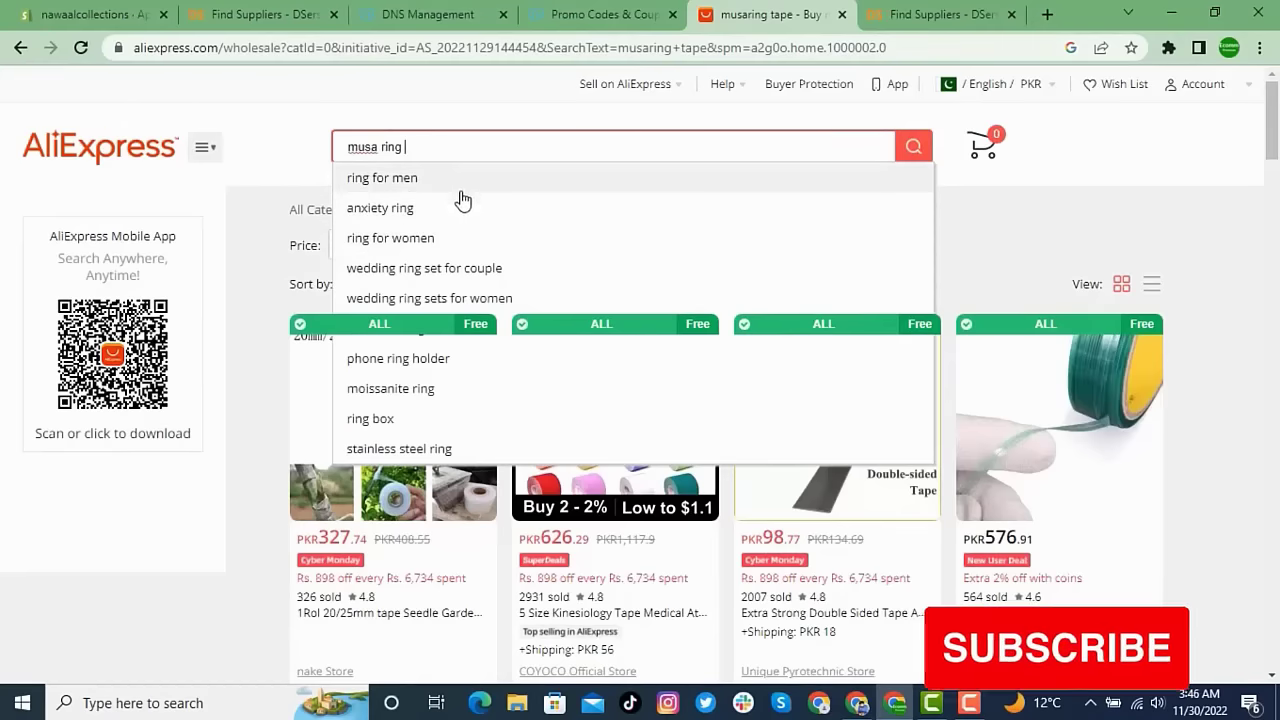
pyautogui.click(458, 237)
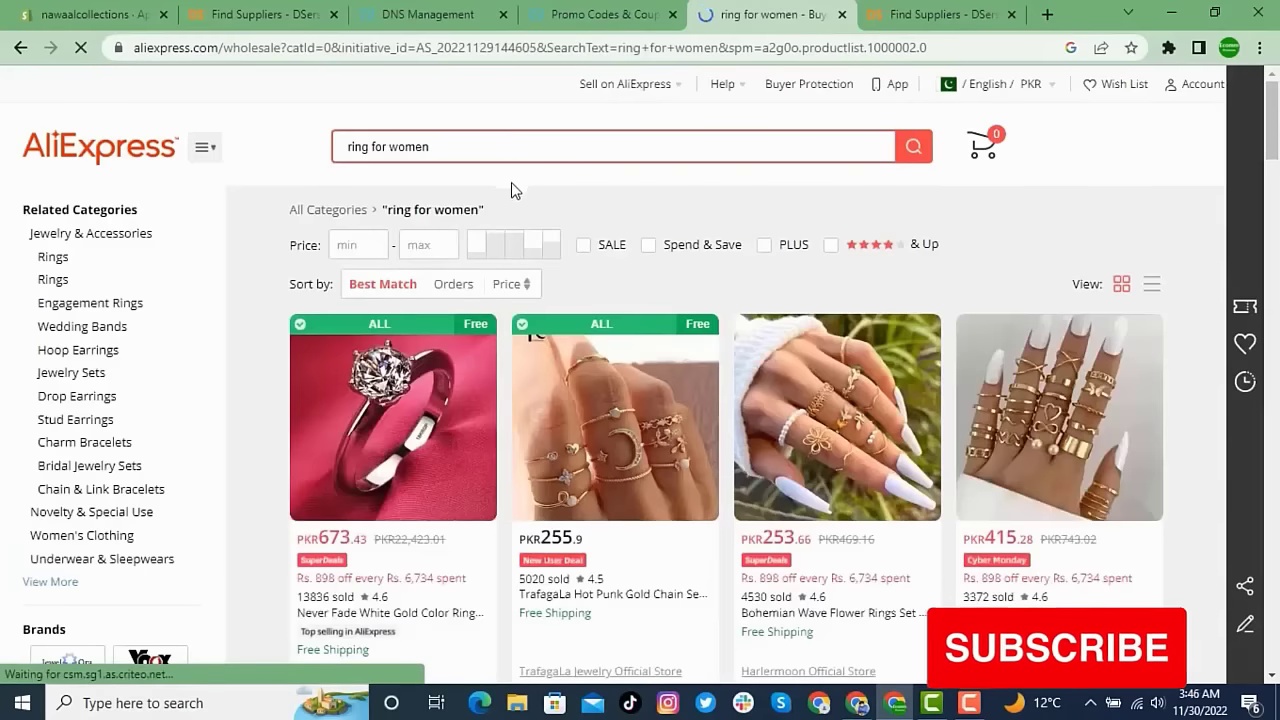
# Push the first Never Fade White Gold Color ring result into DSers and switch to the DSers tab.
pyautogui.moveTo(474, 440)
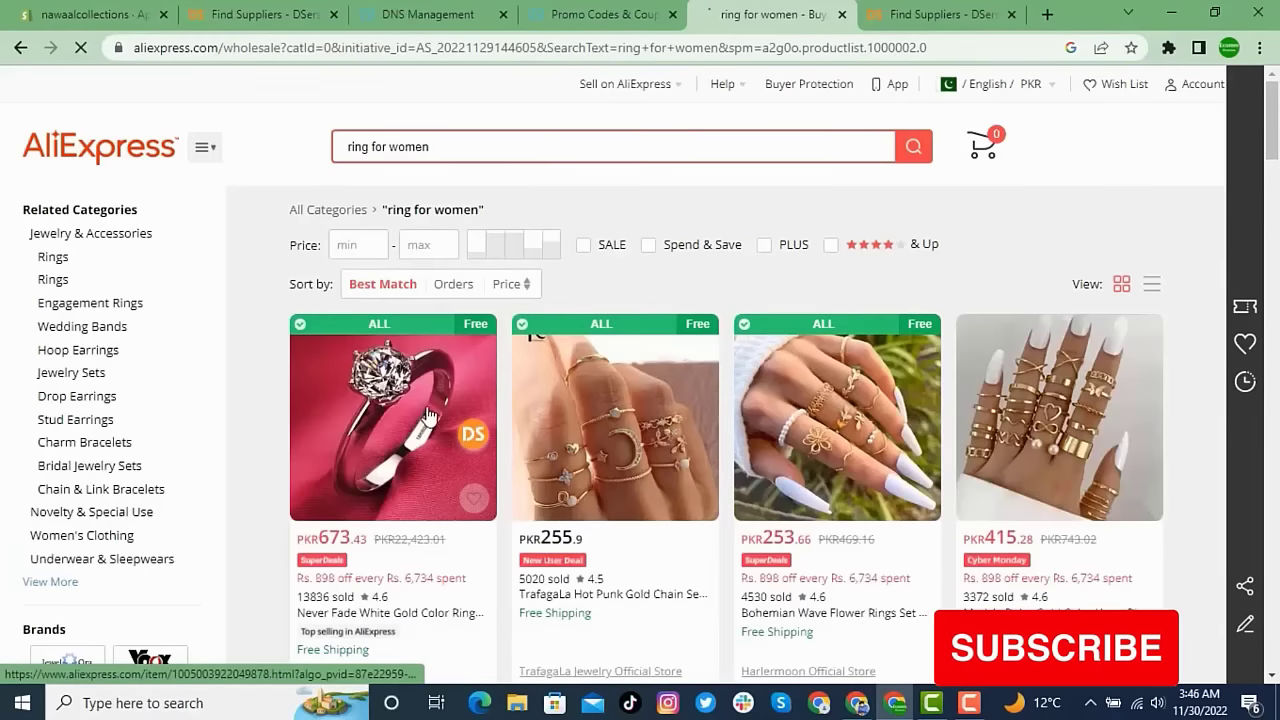
pyautogui.click(474, 438)
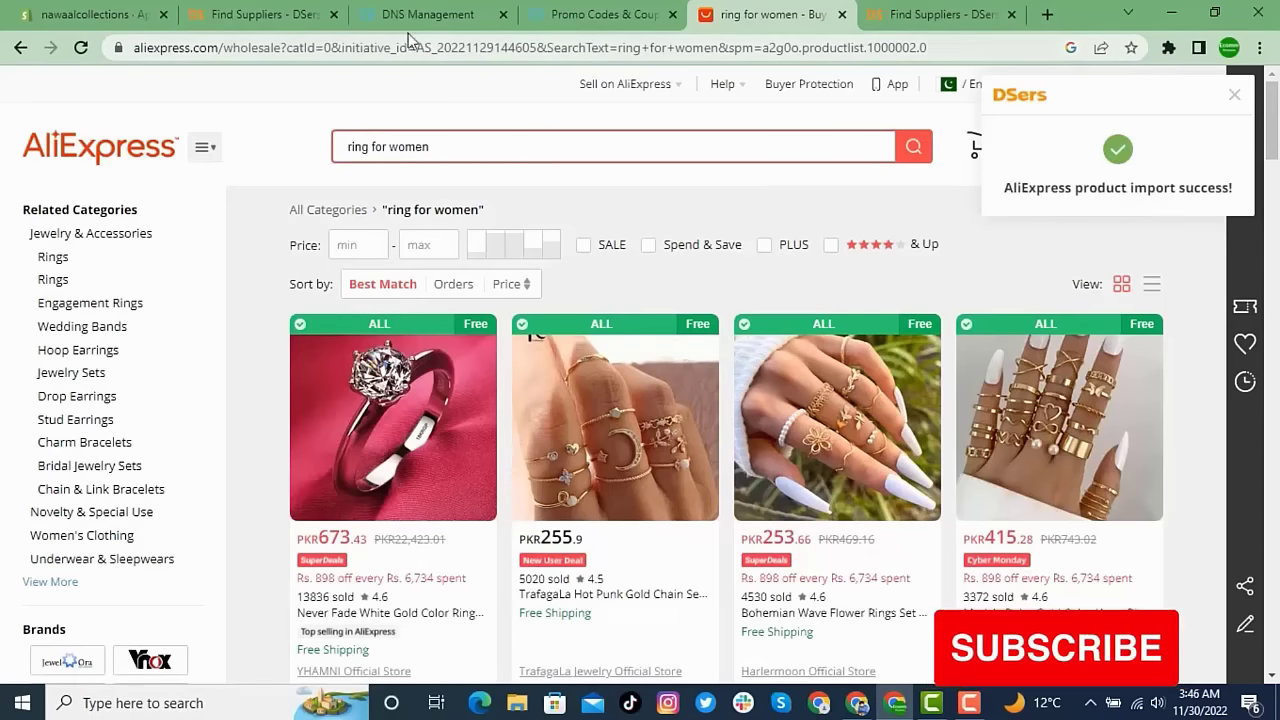
pyautogui.click(265, 17)
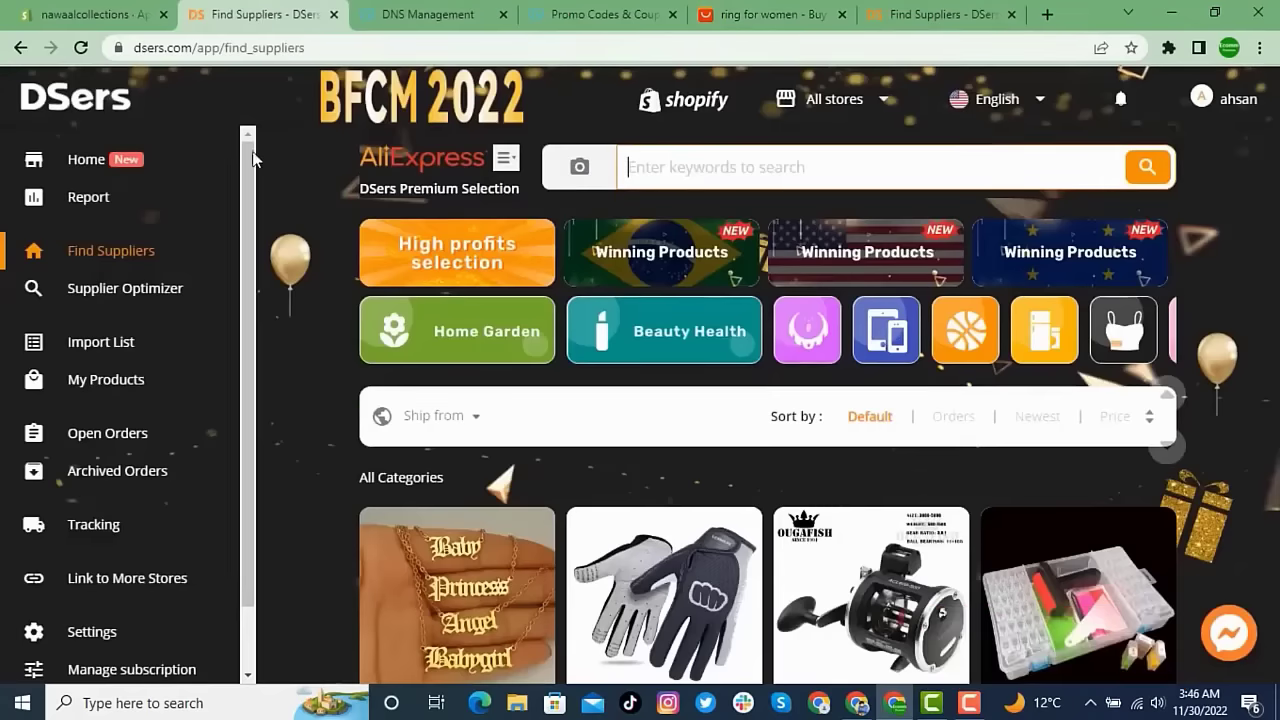
# Go to DSers Home, close the Slack popup, and open the Import List showing the $3 ring.
pyautogui.click(88, 163)
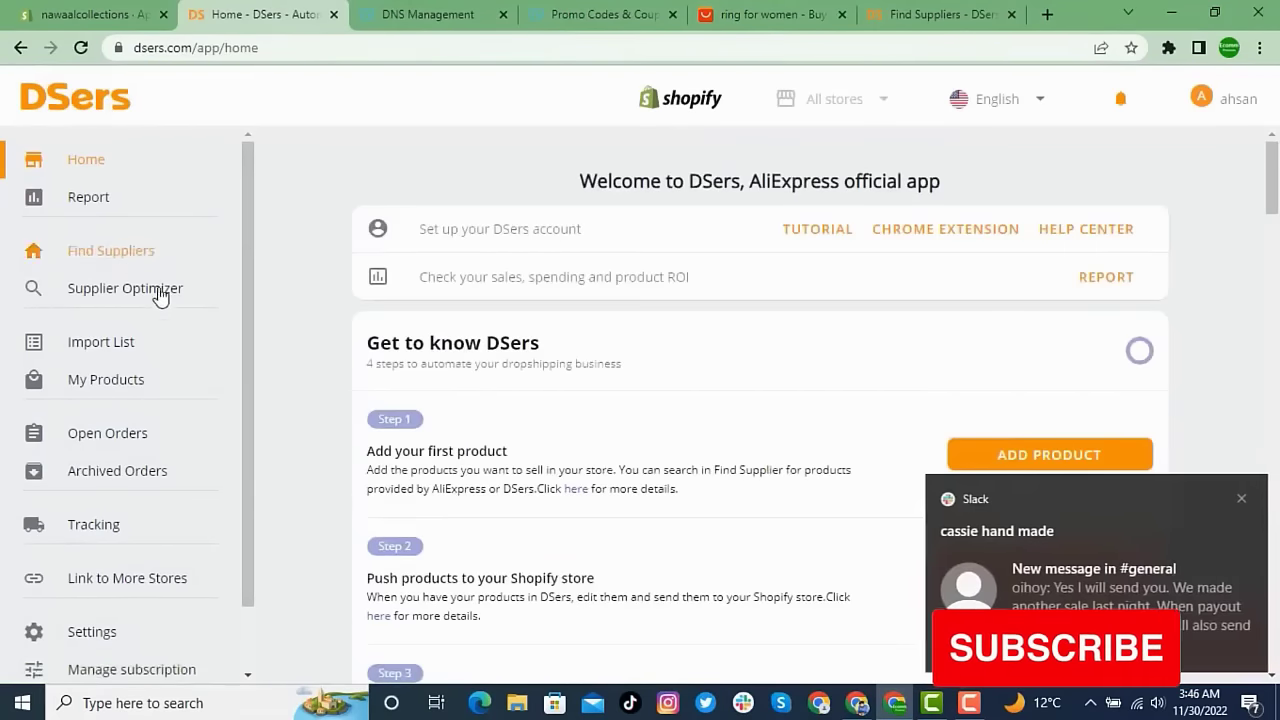
pyautogui.click(1238, 498)
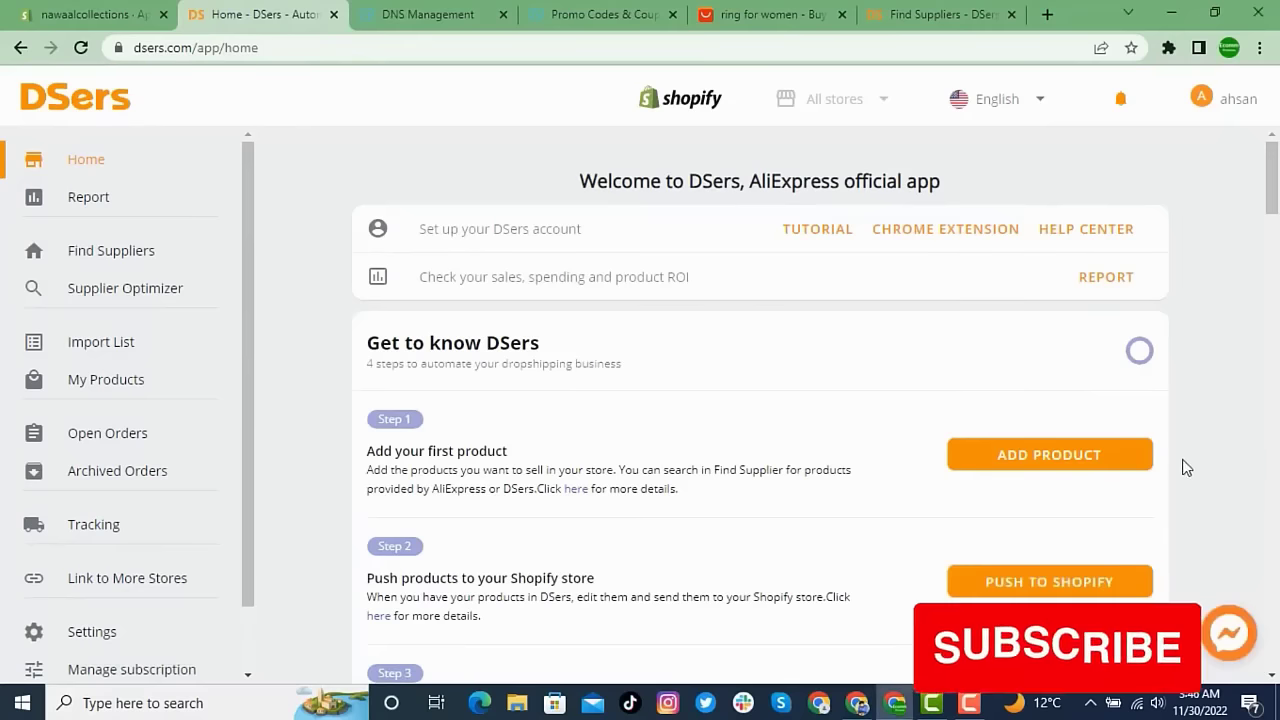
pyautogui.click(100, 342)
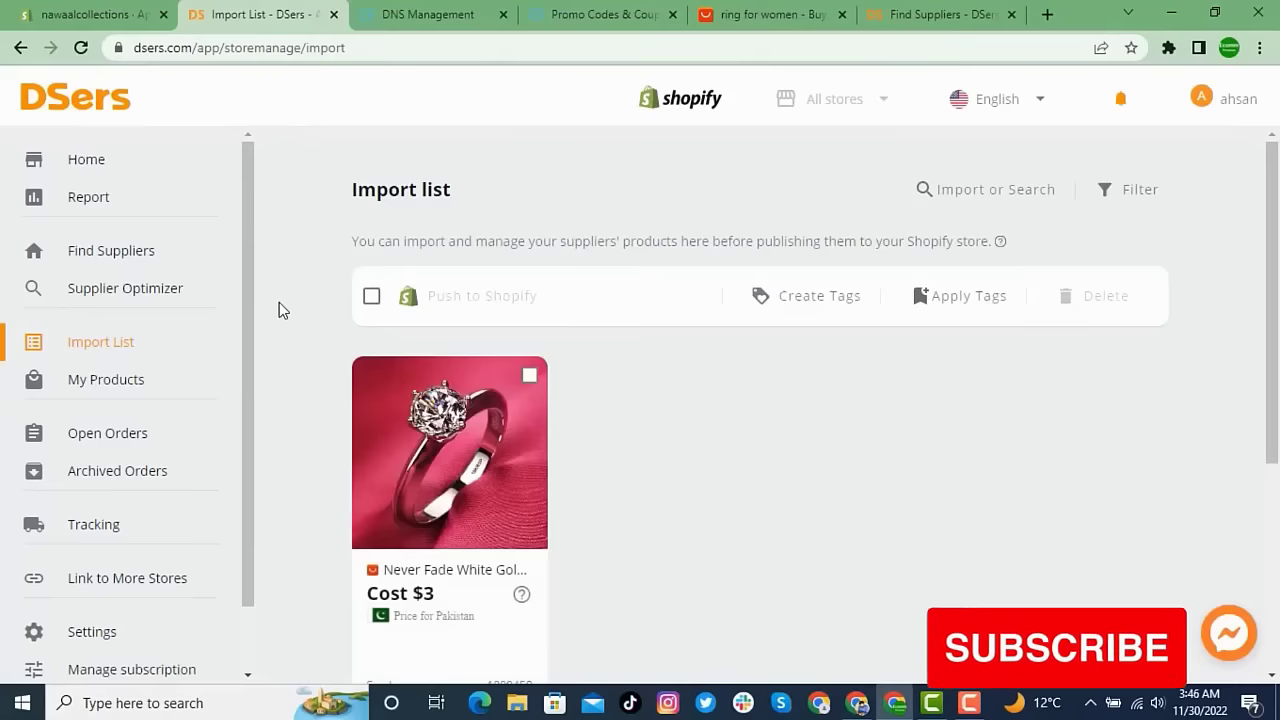
pyautogui.moveTo(451, 461)
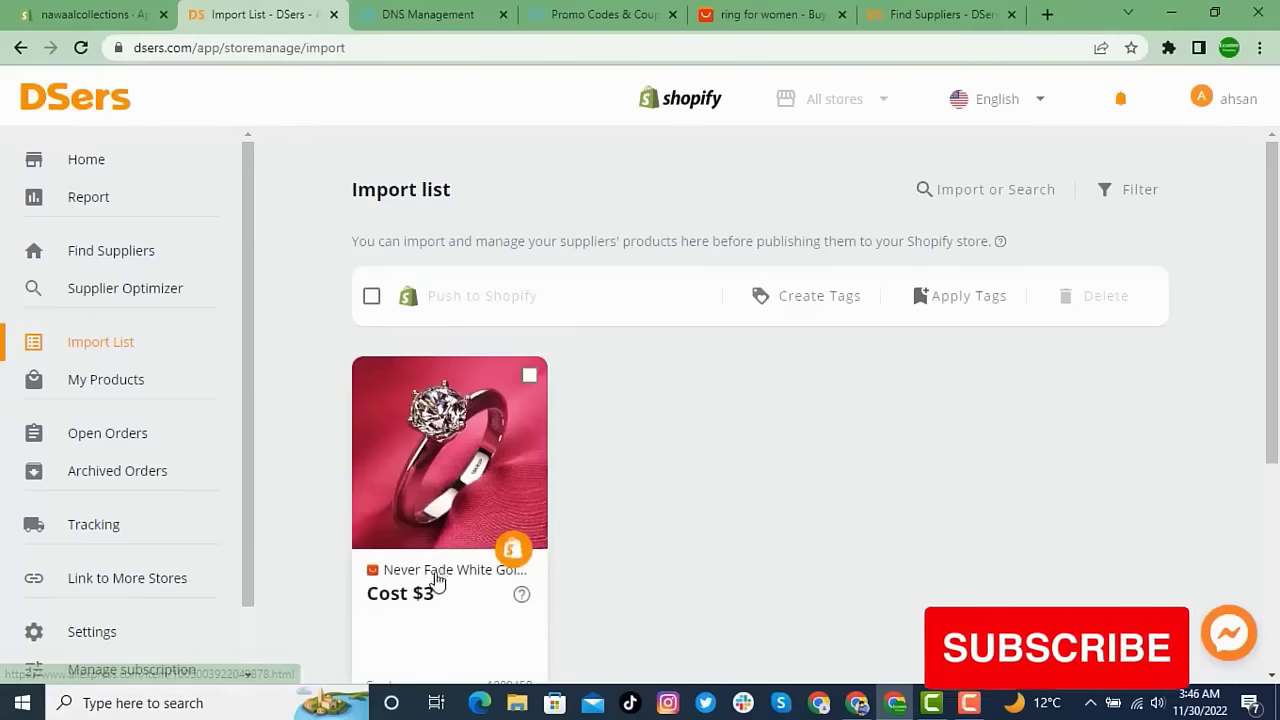
pyautogui.scroll(-2, 430, 448)
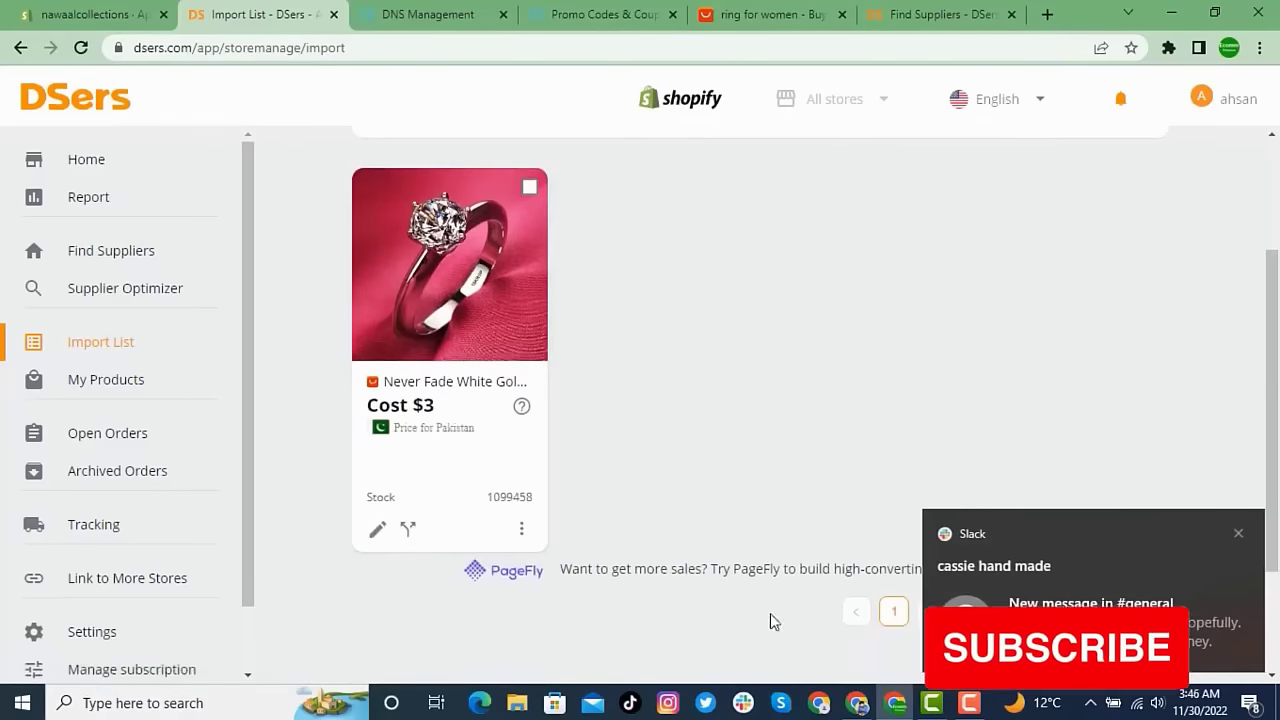
pyautogui.click(969, 703)
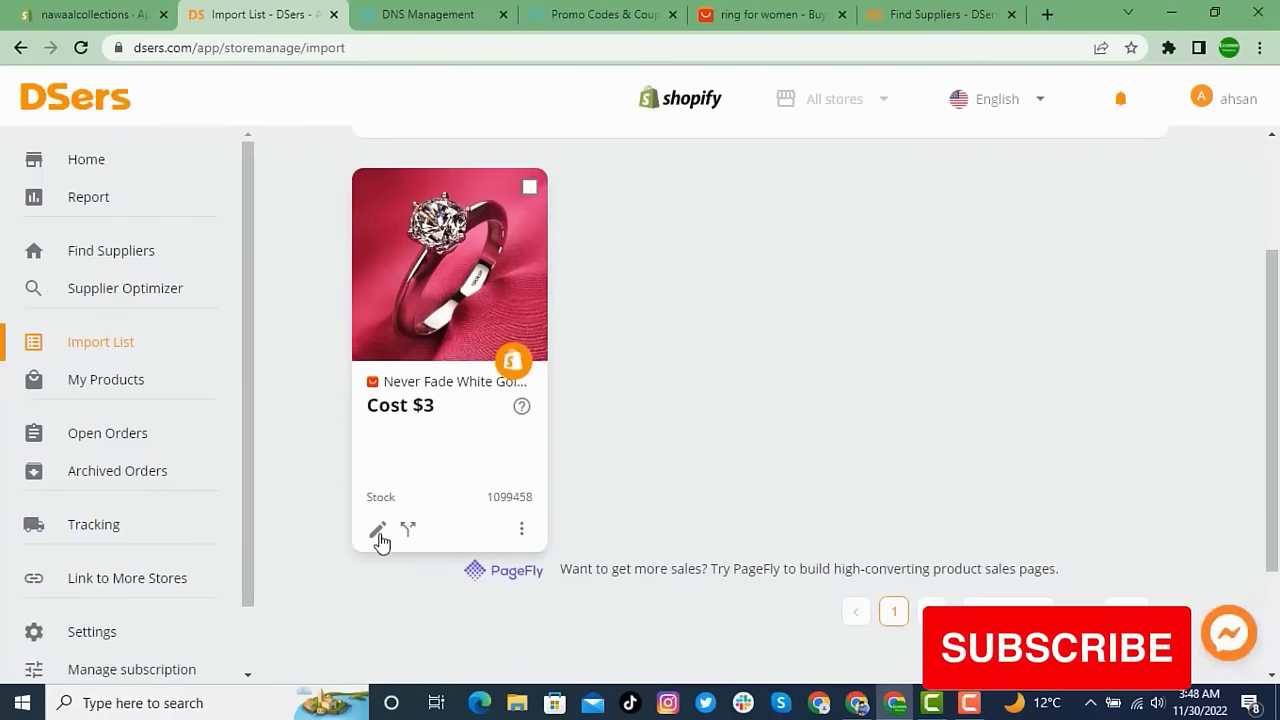
# Open the ring's product editor and delete the title's trailing words from 'Tibetan' onward.
pyautogui.click(370, 541)
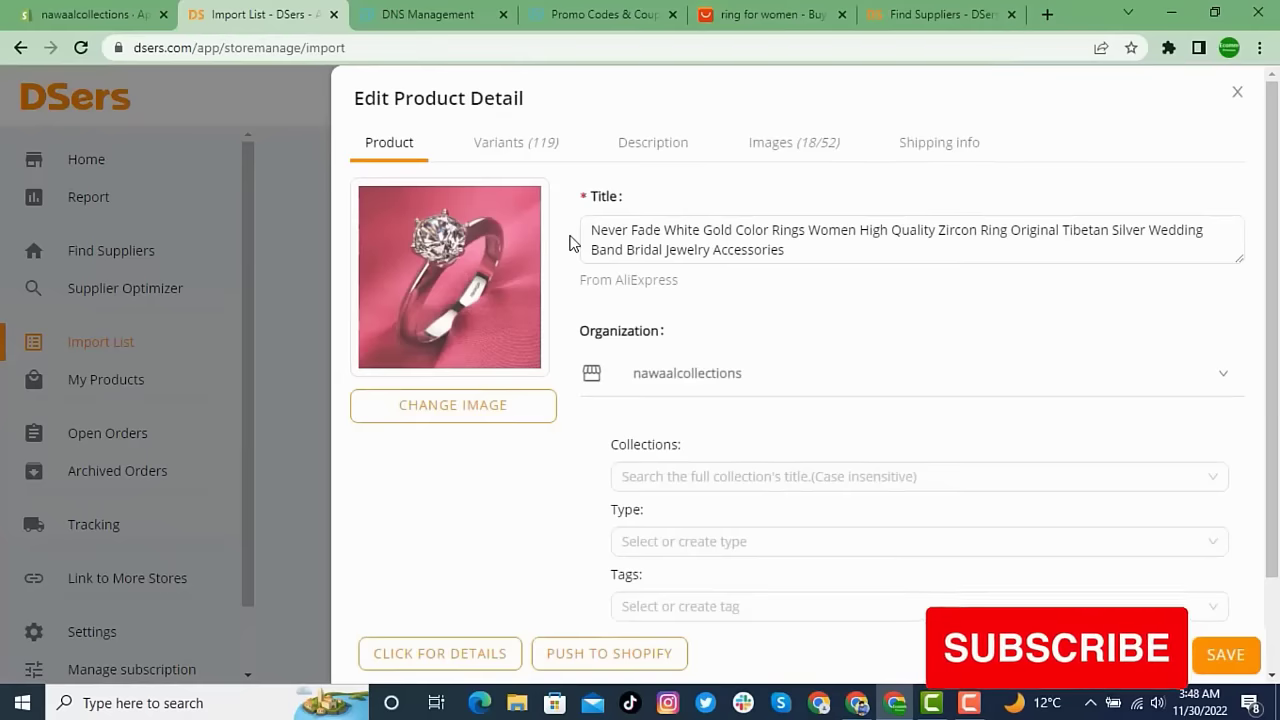
pyautogui.click(720, 234)
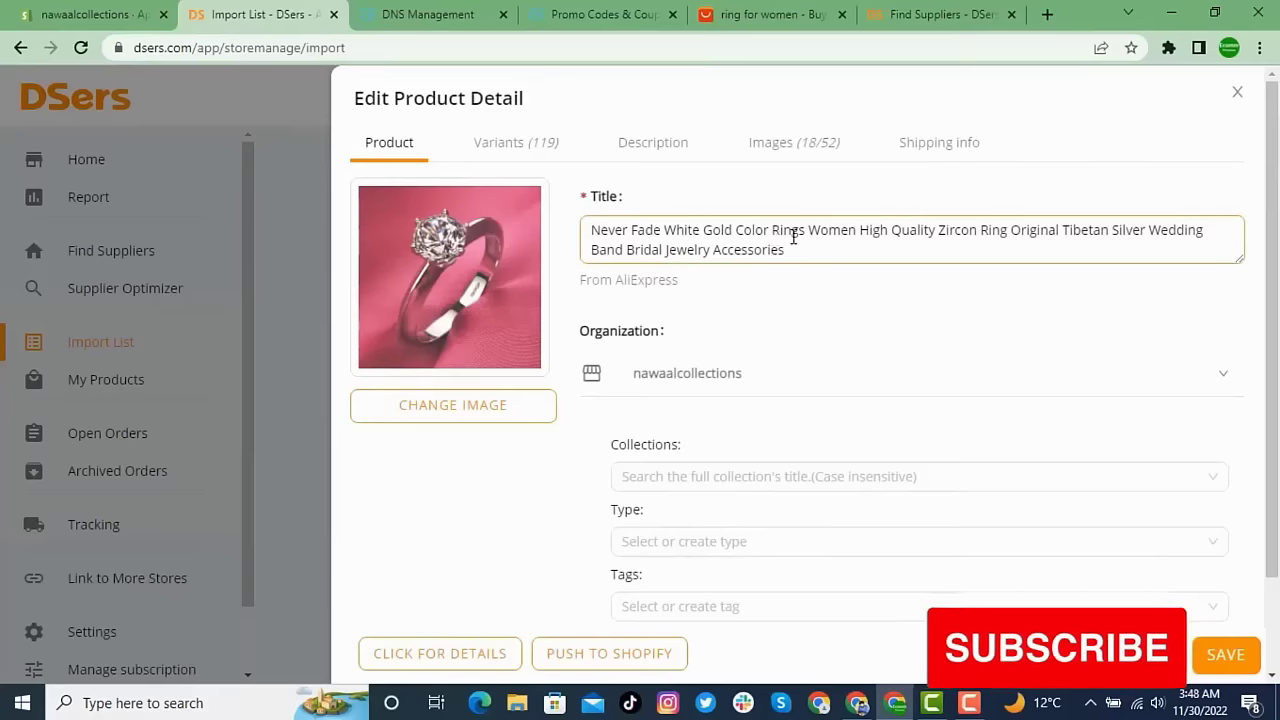
pyautogui.moveTo(803, 248); pyautogui.dragTo(588, 232)
pyautogui.click(803, 250)
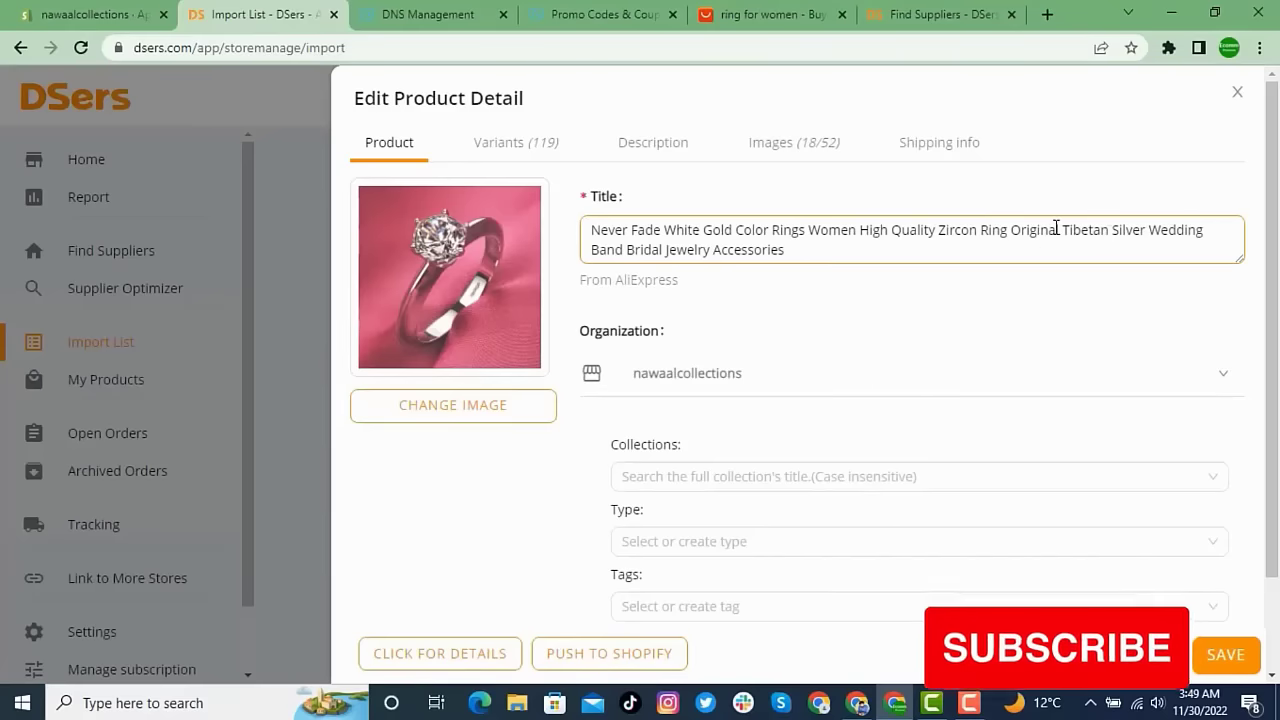
pyautogui.moveTo(1042, 251); pyautogui.dragTo(1039, 261)
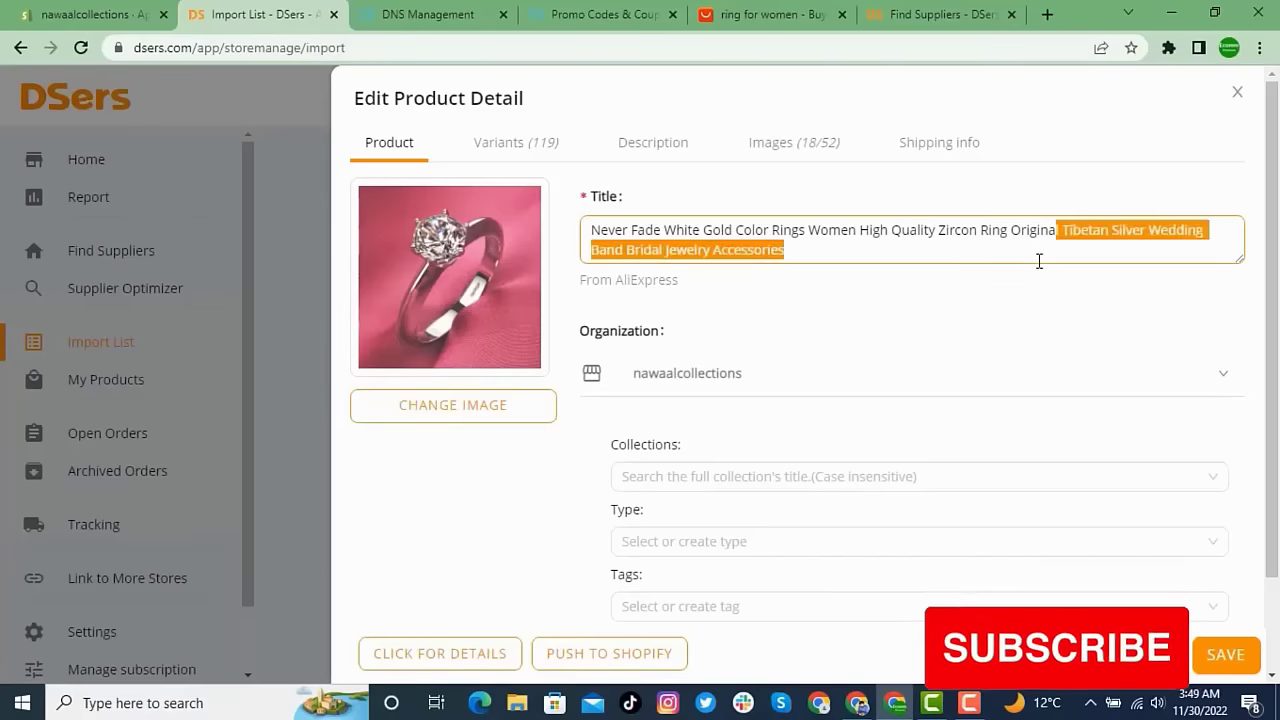
pyautogui.press('BackSpace')
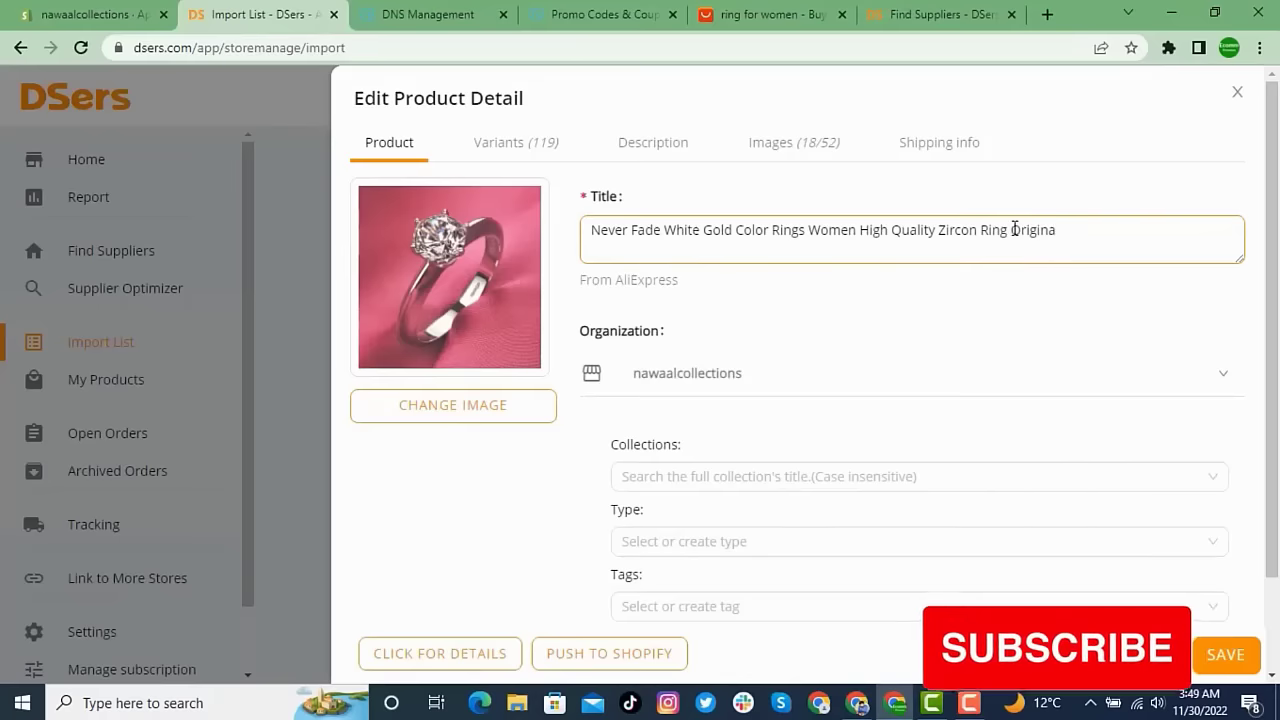
pyautogui.moveTo(1014, 229); pyautogui.dragTo(1111, 229)
pyautogui.press('BackSpace')
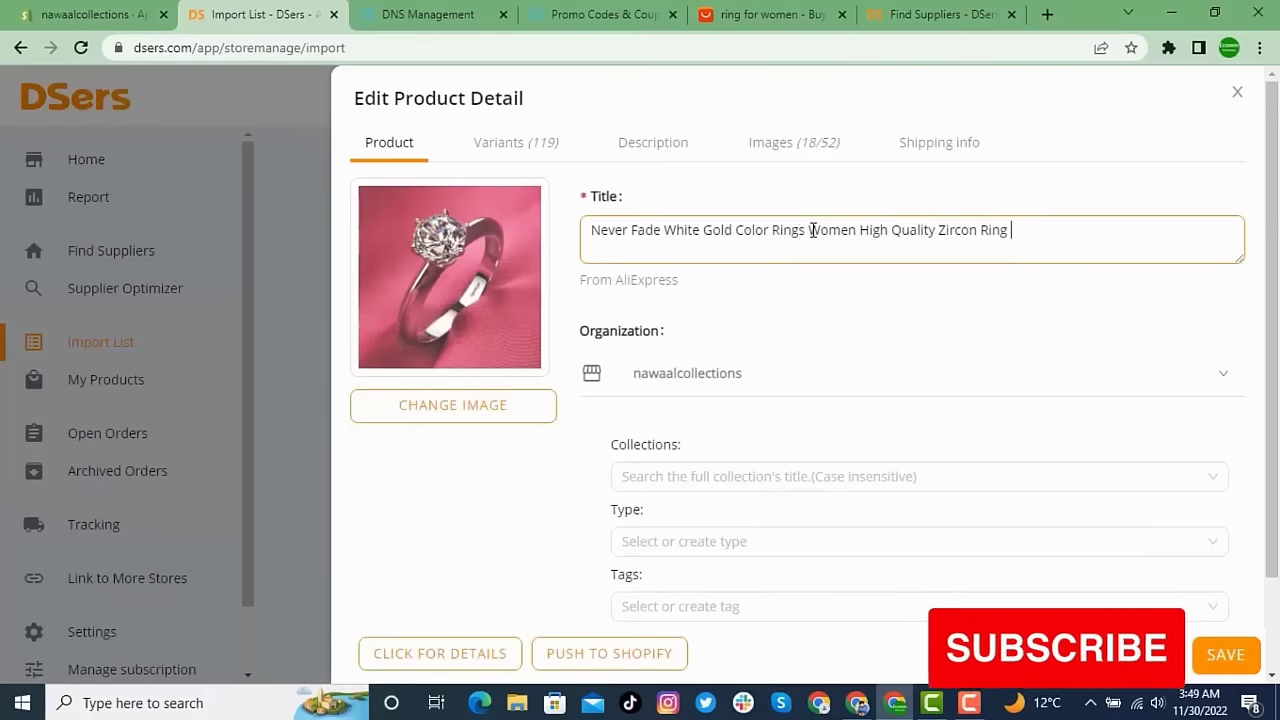
# Move 'Rings Women' to the title's end and delete the opening words 'Never Fade White Gold Color'.
pyautogui.moveTo(856, 230); pyautogui.dragTo(776, 233)
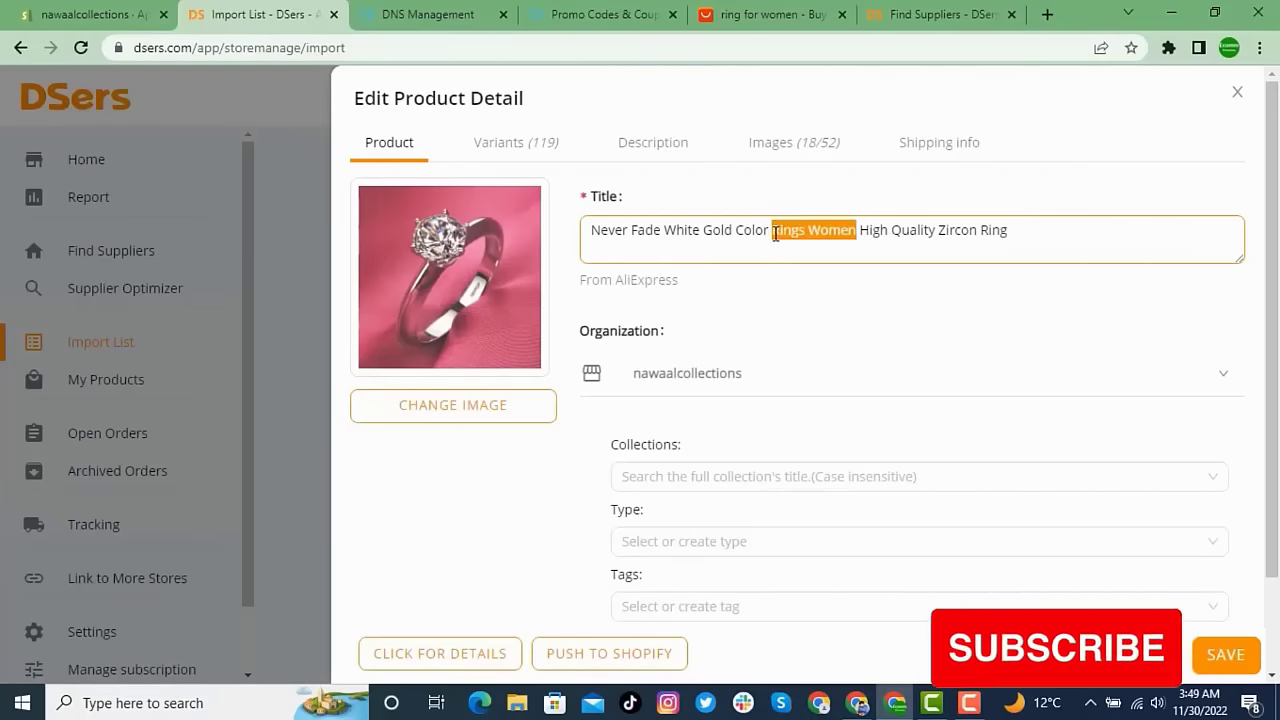
pyautogui.press('BackSpace')
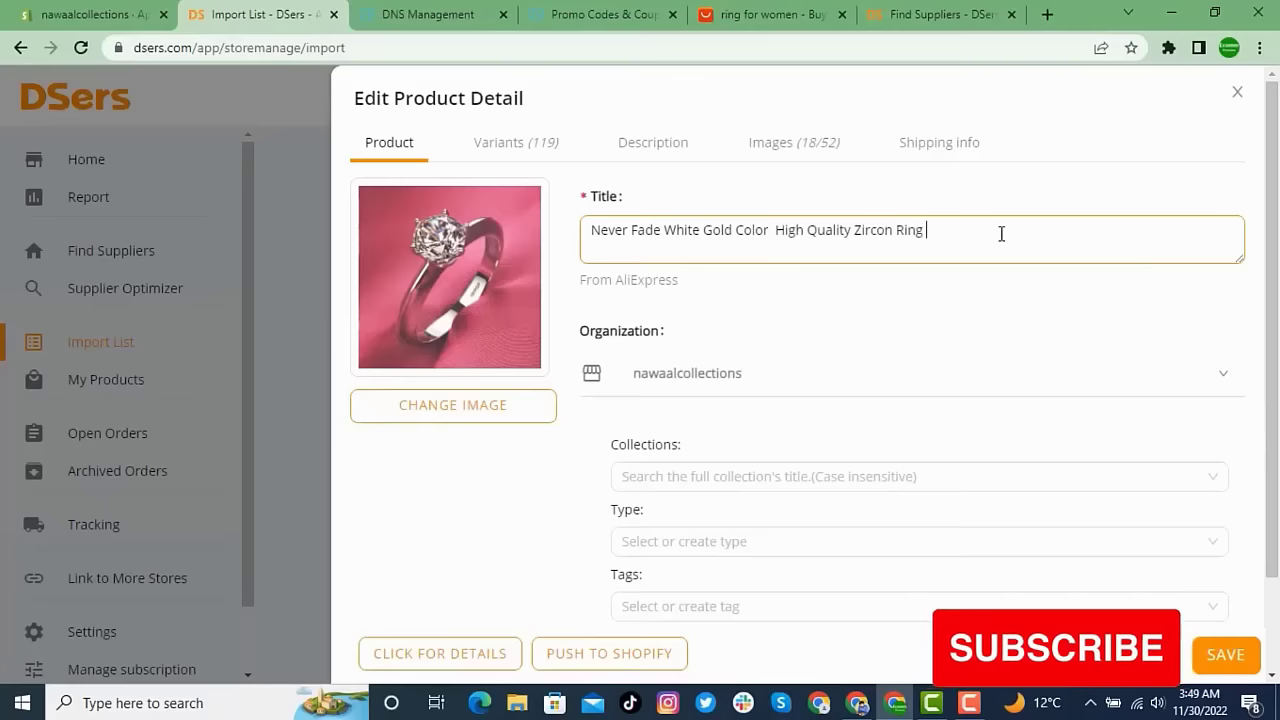
pyautogui.hotkey('ctrl', 'z')
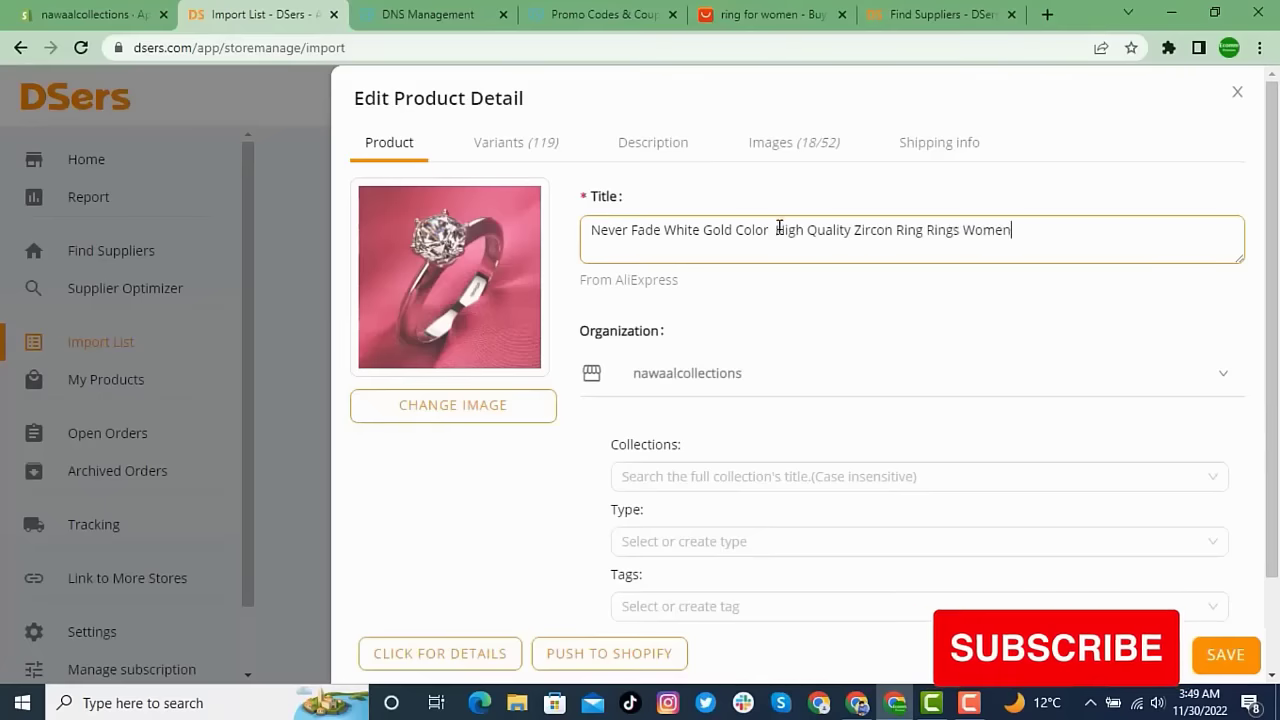
pyautogui.moveTo(777, 229); pyautogui.dragTo(586, 232)
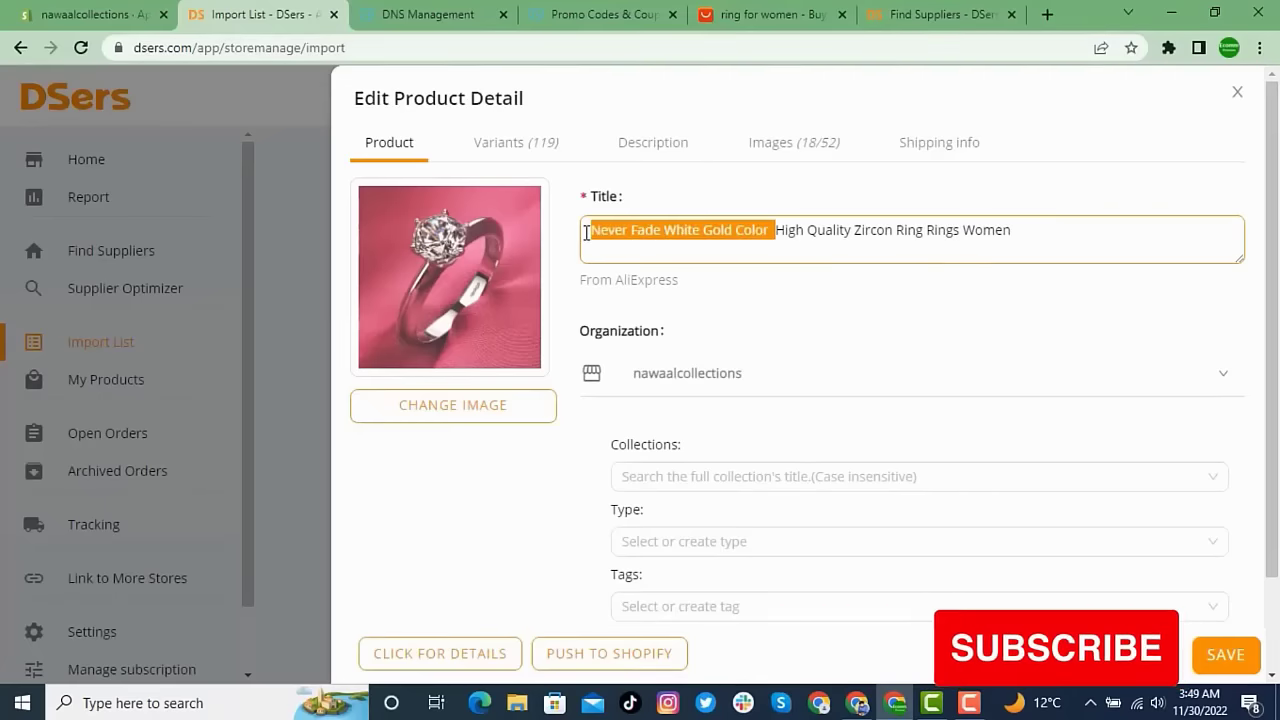
pyautogui.press('BackSpace')
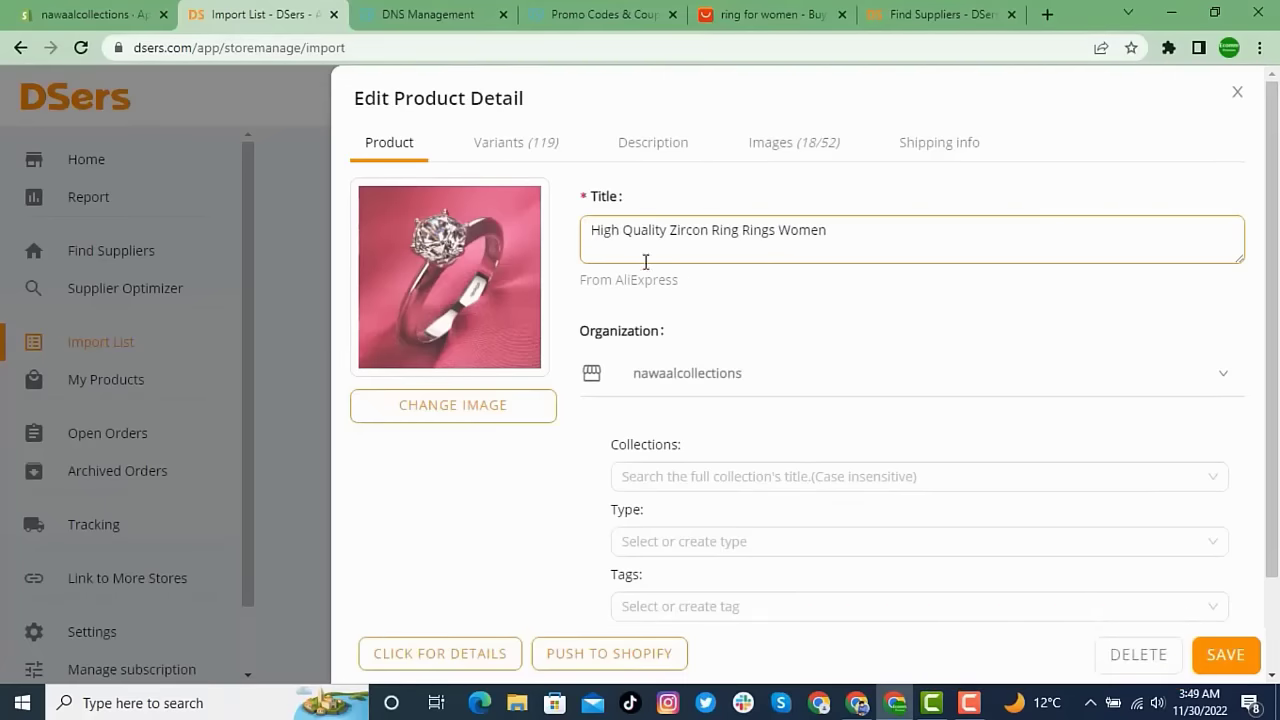
# Look up 'Rings' in the Collections field, finding no matching collection.
pyautogui.scroll(-1, 728, 313)
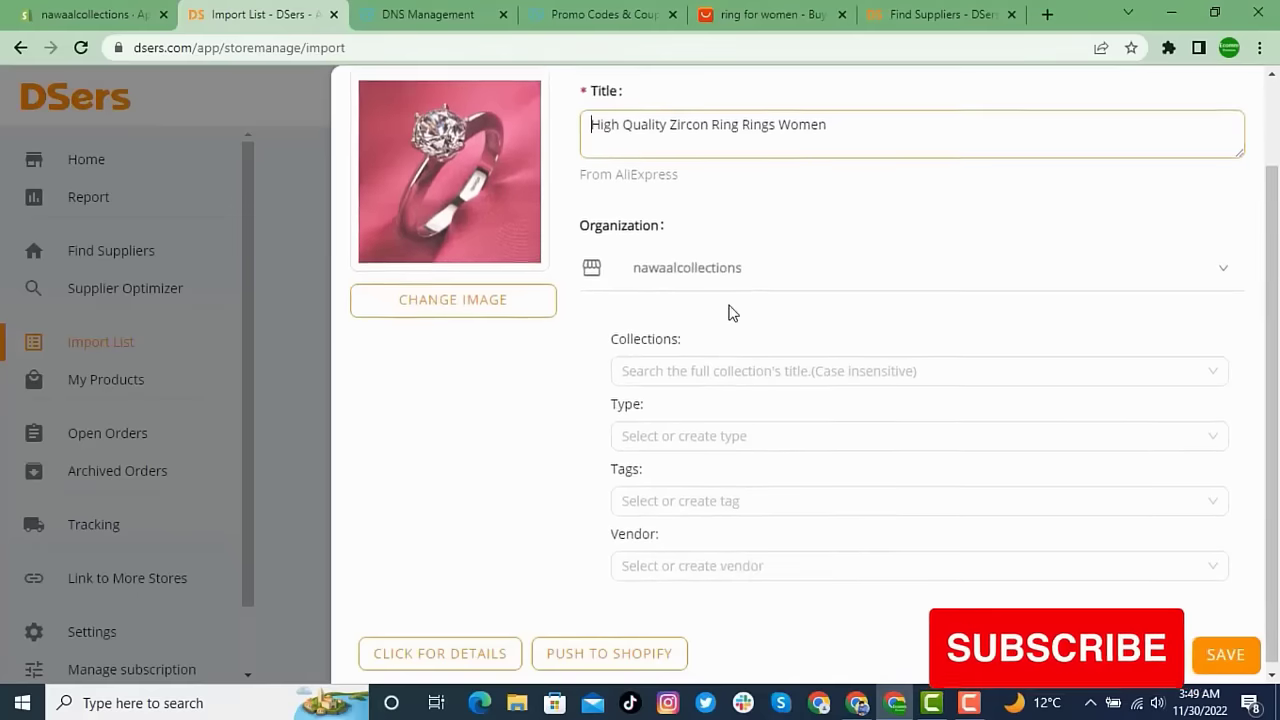
pyautogui.click(736, 364)
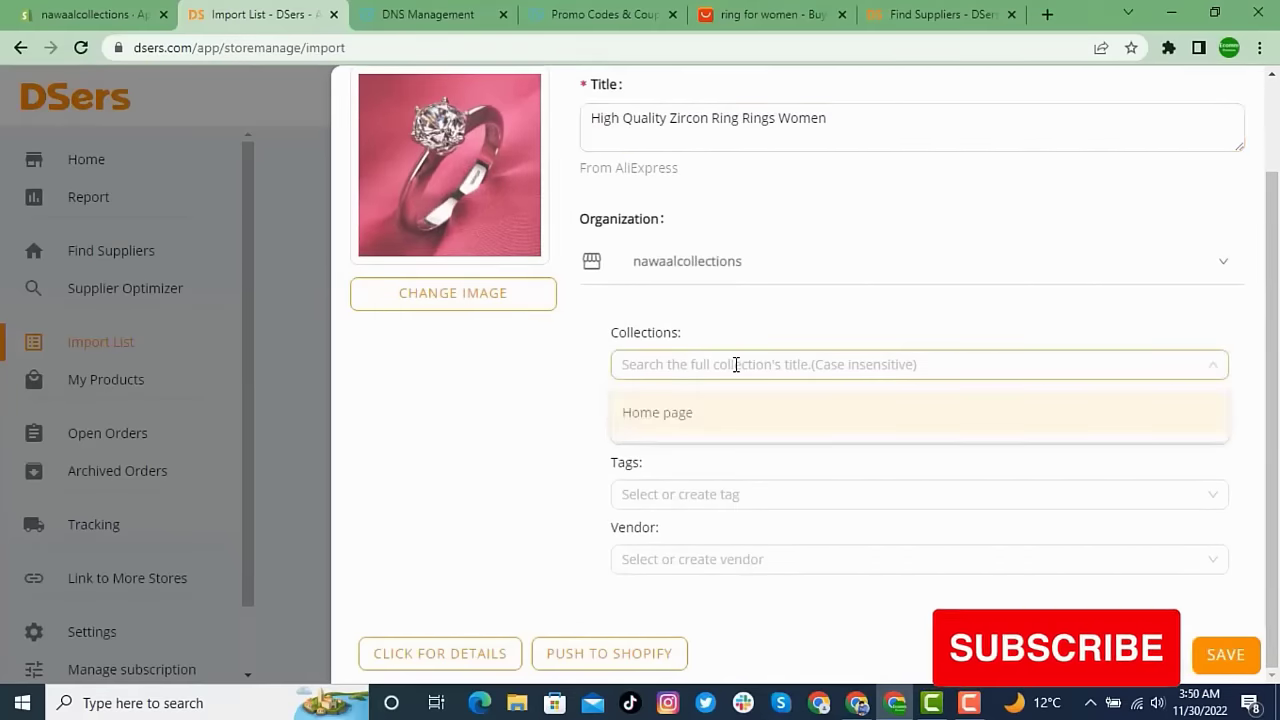
pyautogui.write('Ri')
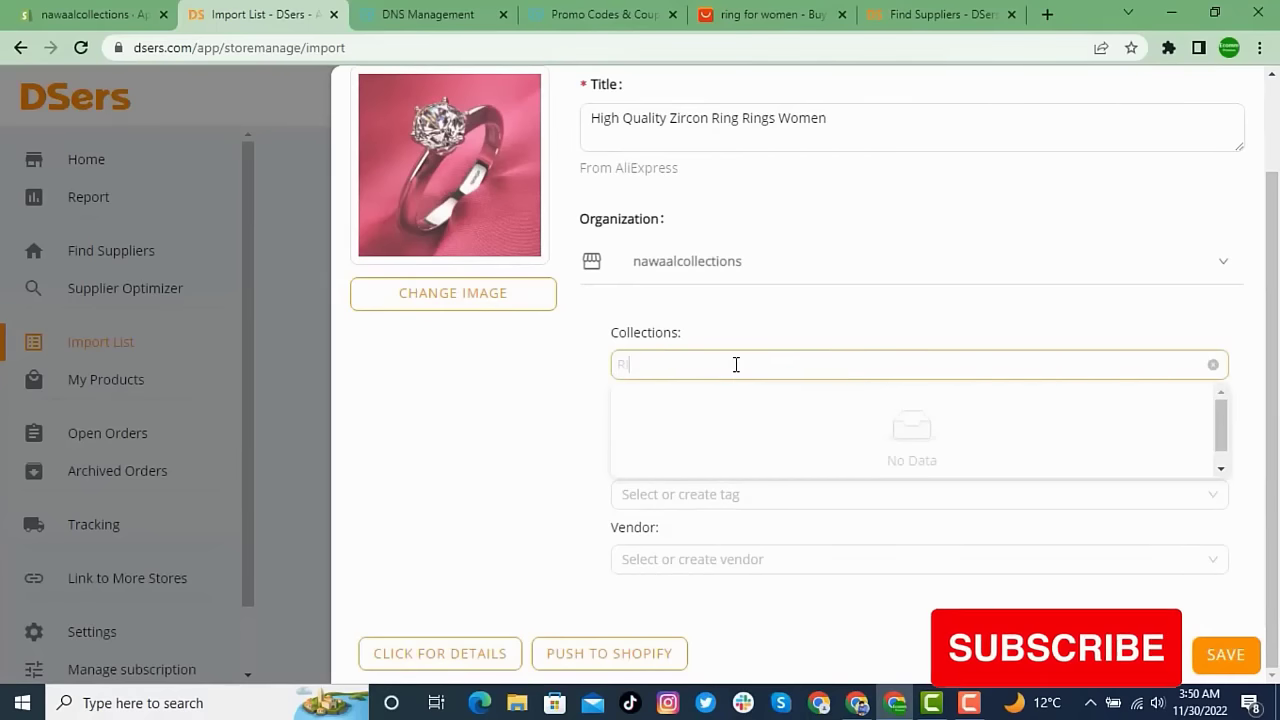
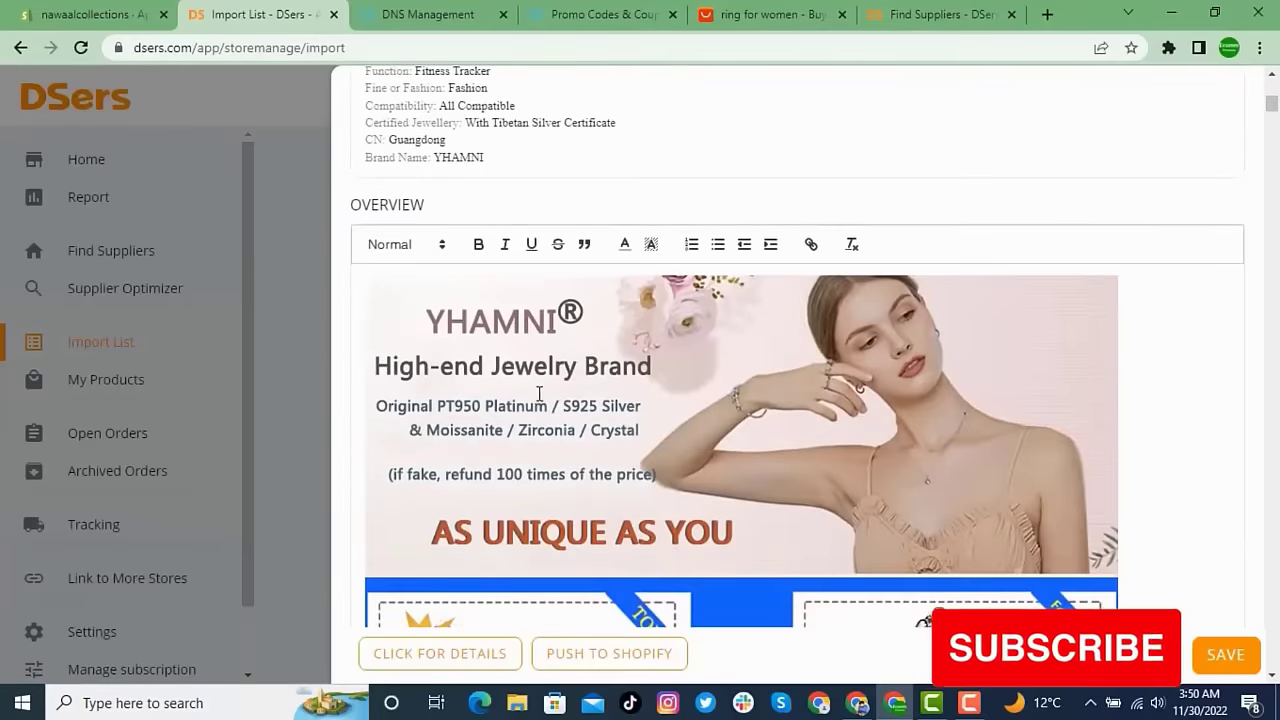
pyautogui.scroll(-2, 645, 368)
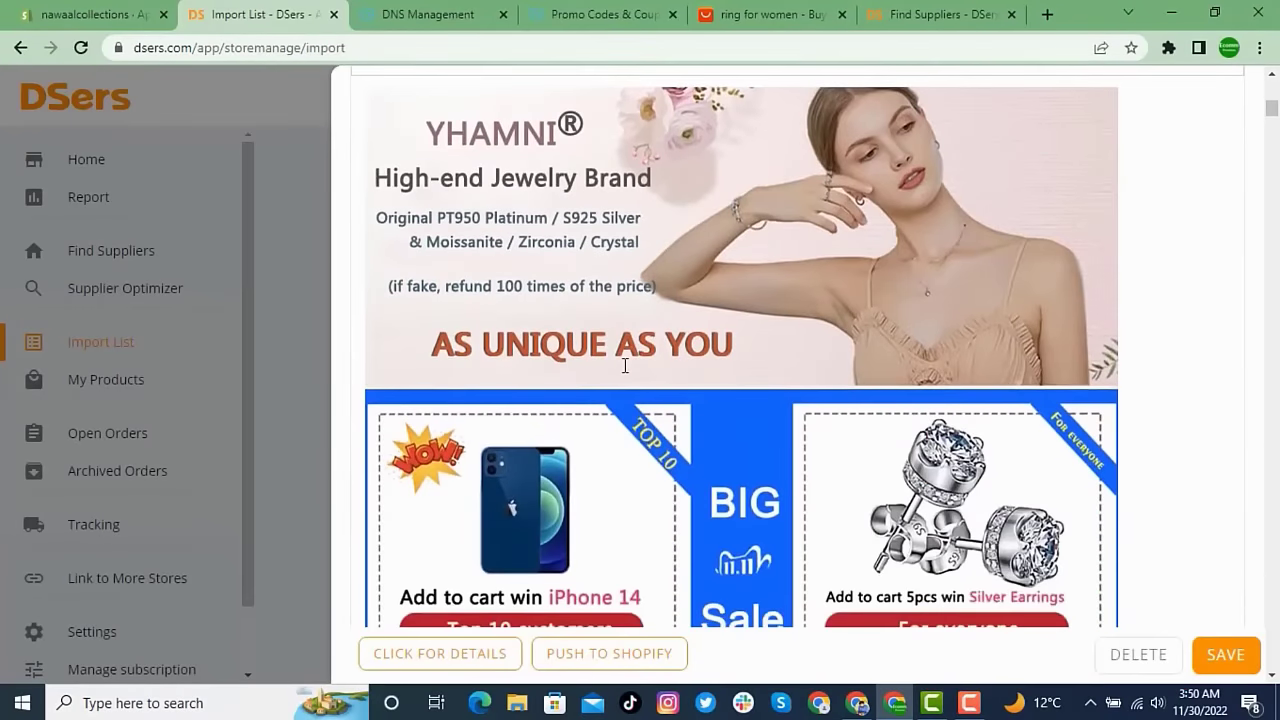
pyautogui.scroll(1, 625, 366)
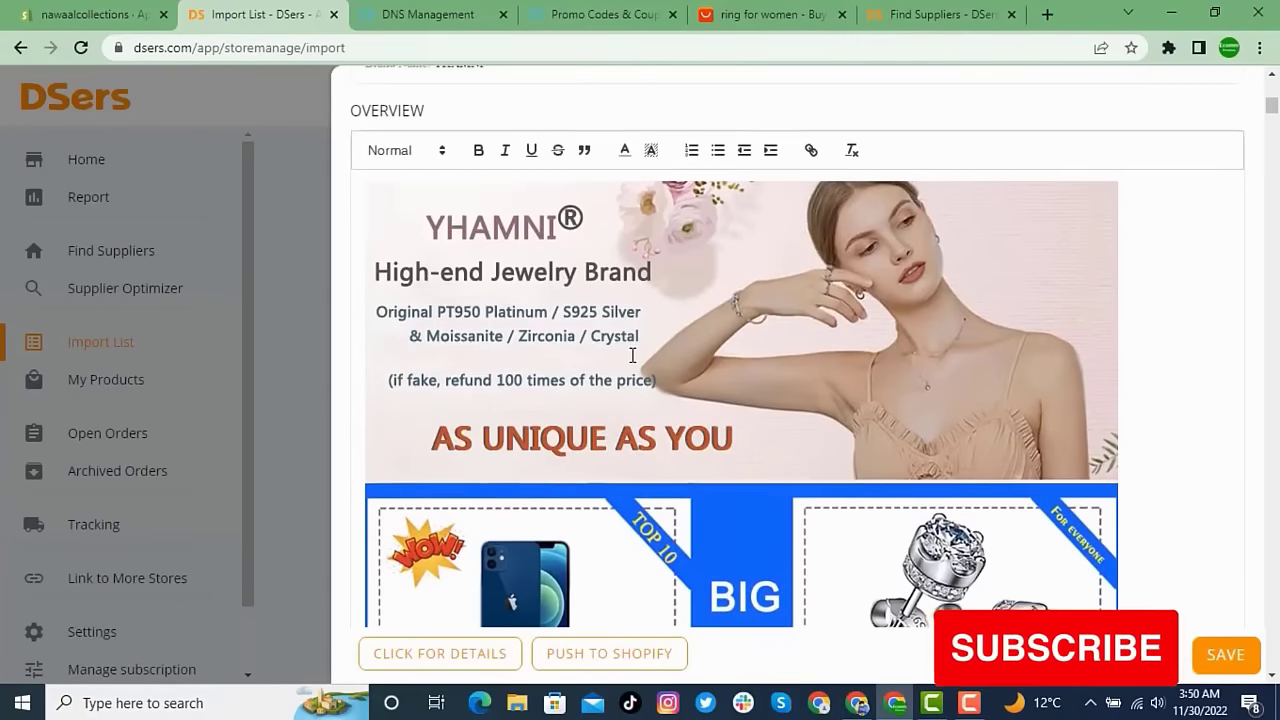
pyautogui.scroll(-3, 632, 355)
pyautogui.scroll(-2, 632, 355)
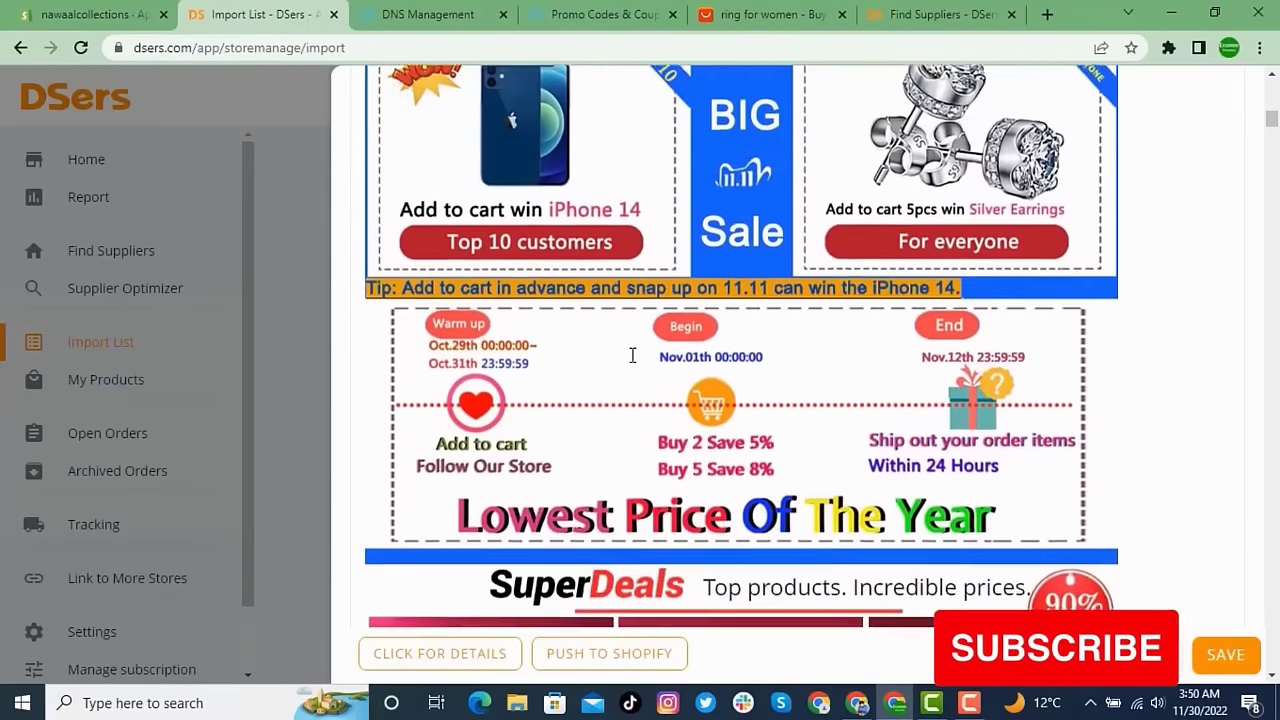
pyautogui.scroll(-5, 632, 355)
pyautogui.scroll(-10, 741, 346)
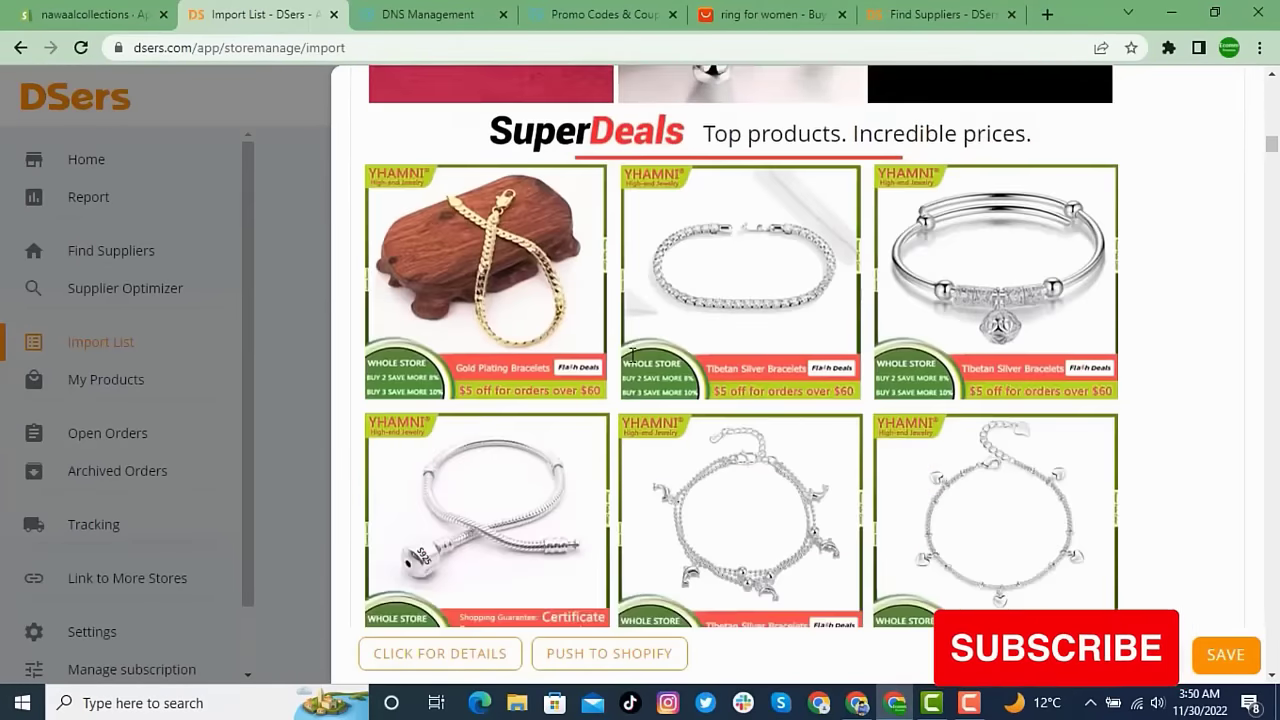
pyautogui.scroll(3, 625, 345)
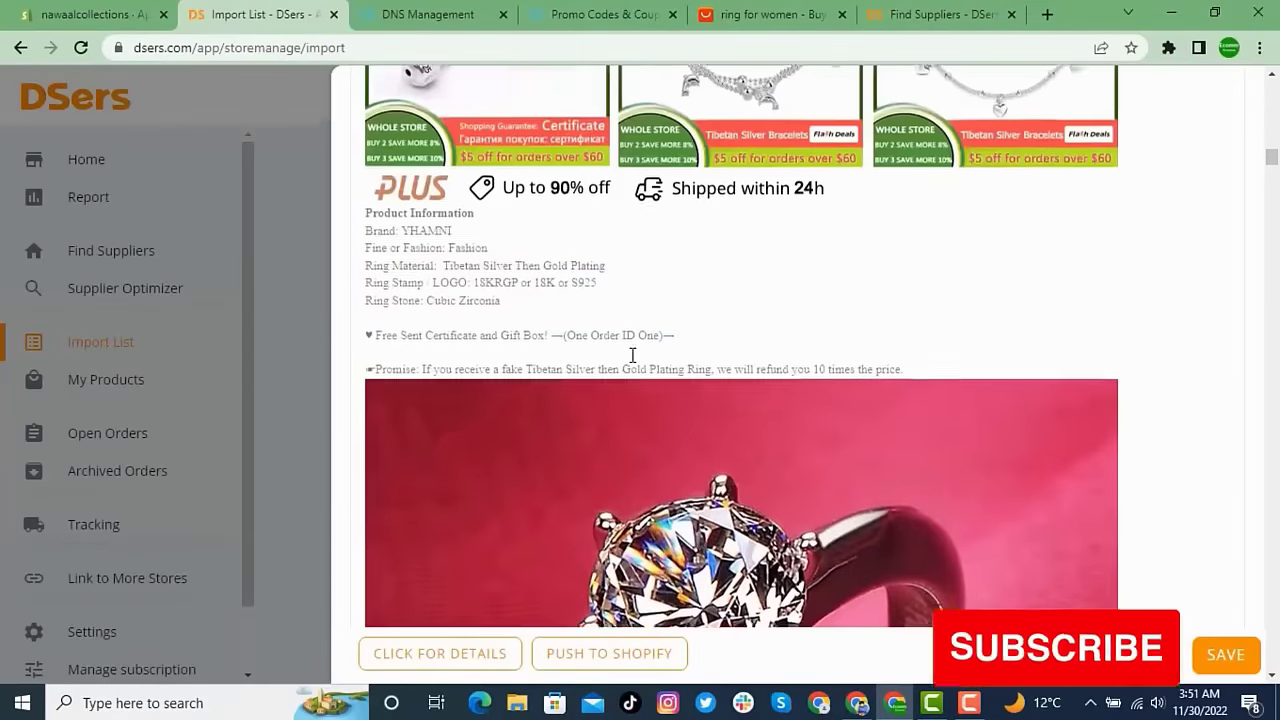
pyautogui.moveTo(944, 380); pyautogui.dragTo(596, 289)
pyautogui.scroll(8, 596, 289)
pyautogui.scroll(10, 596, 289)
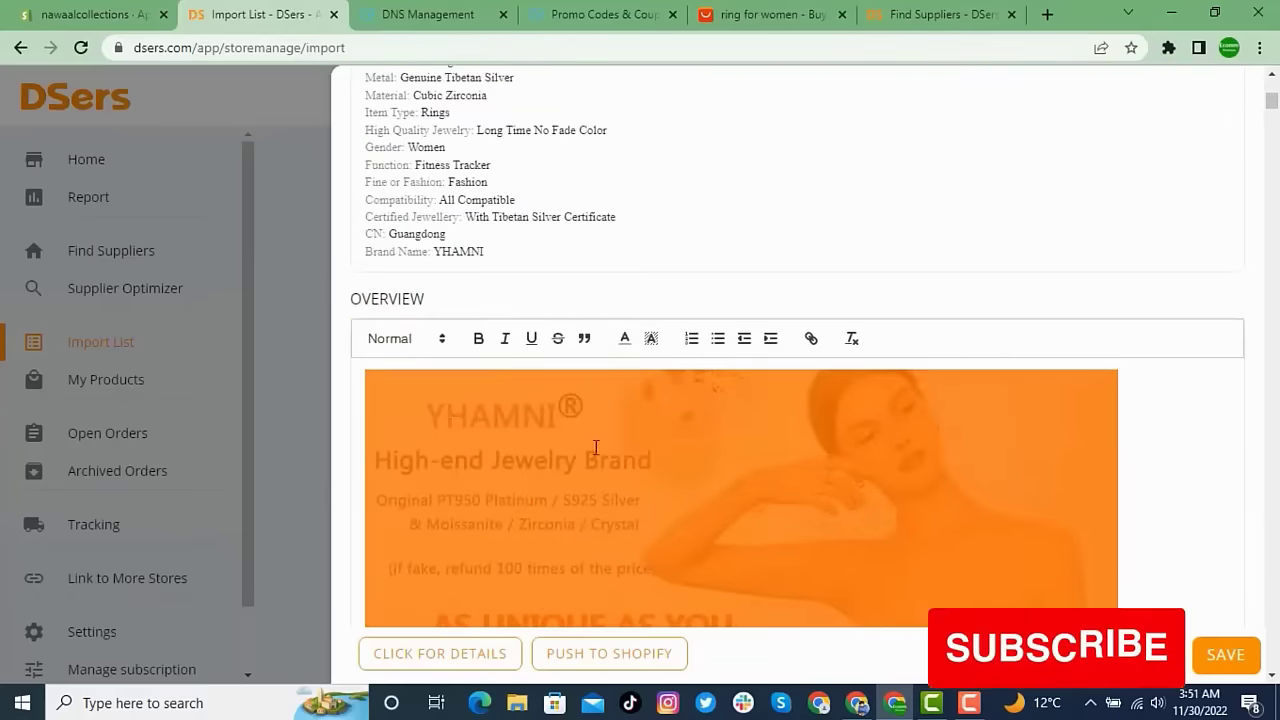
pyautogui.scroll(-10, 544, 380)
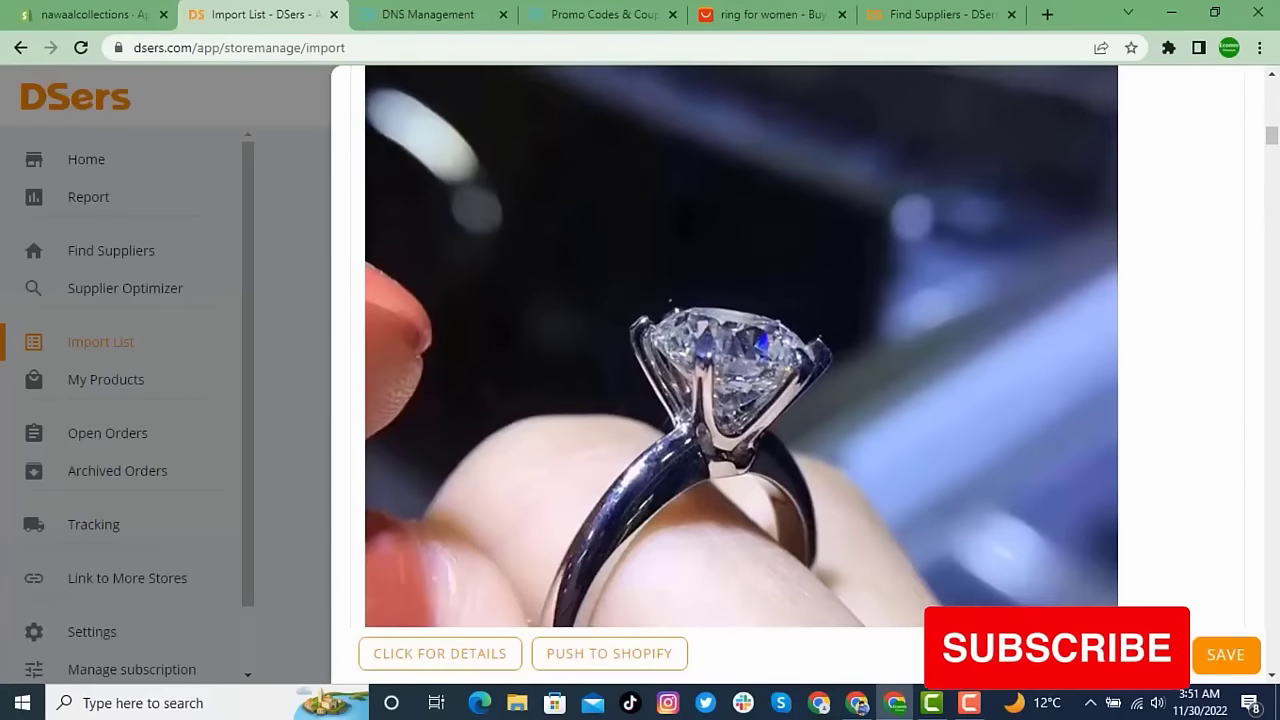
pyautogui.scroll(-10, 598, 378)
pyautogui.scroll(-10, 598, 378)
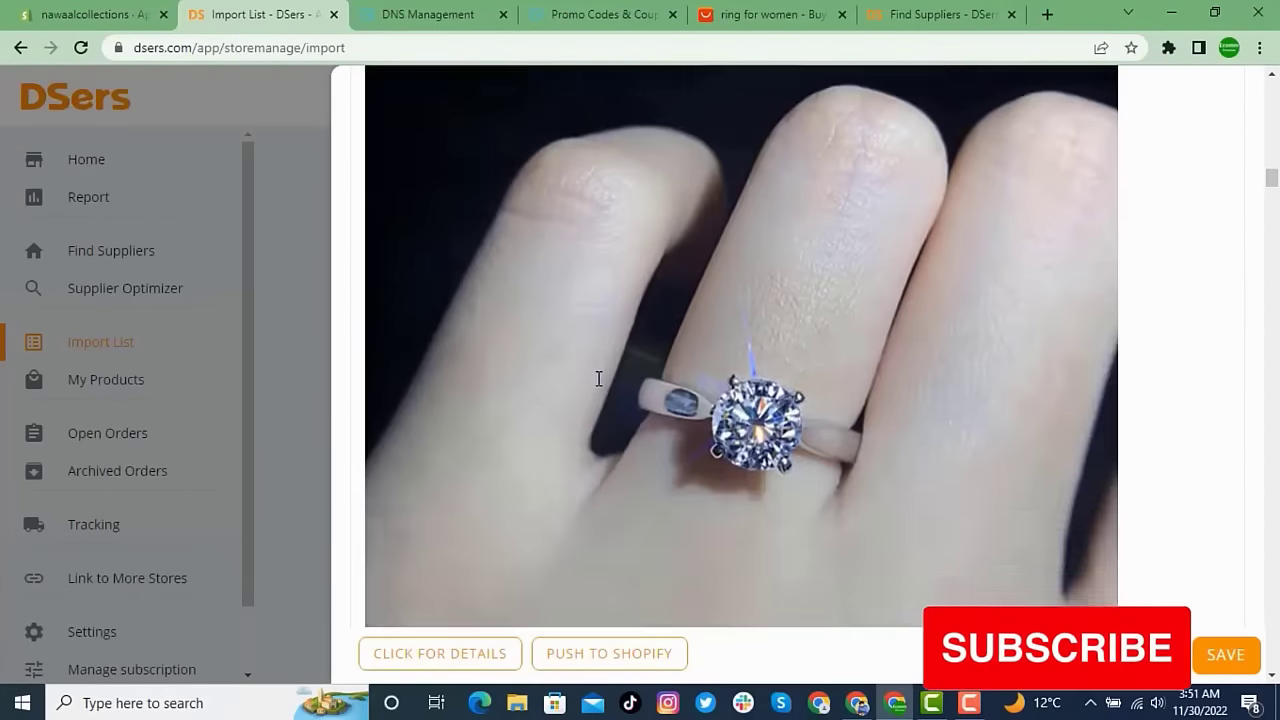
pyautogui.scroll(-10, 598, 378)
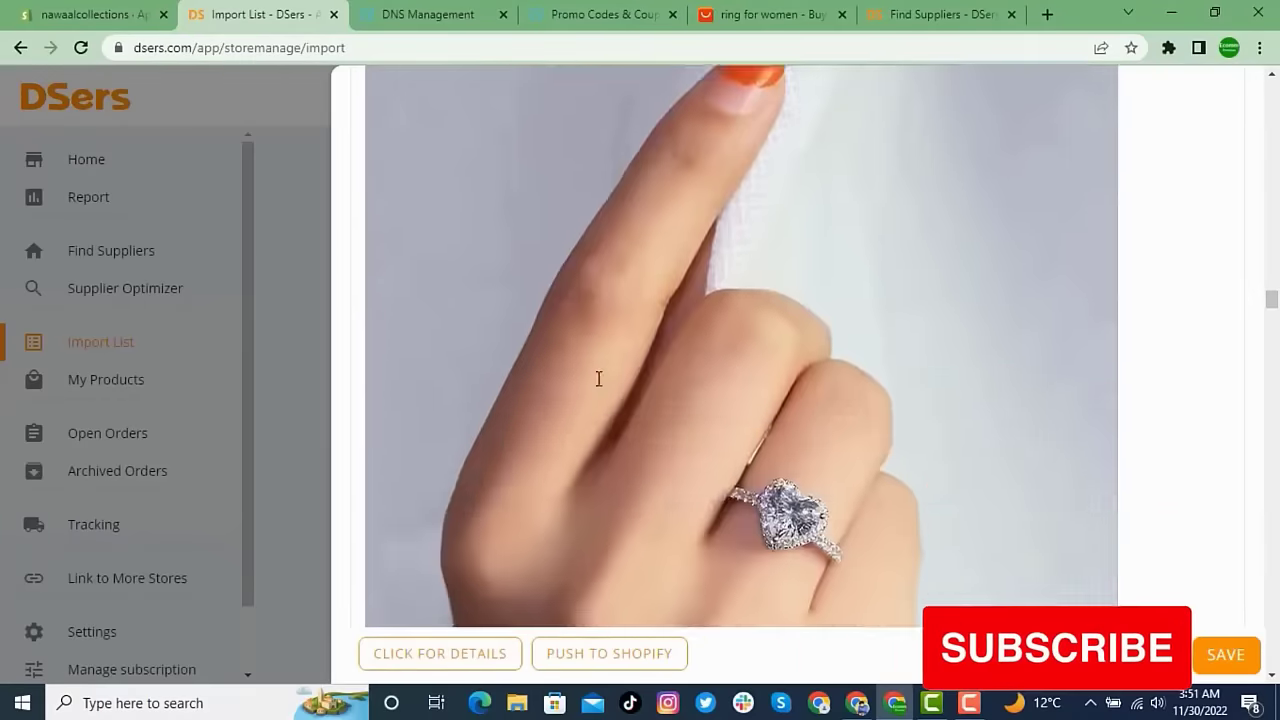
pyautogui.scroll(-5, 598, 378)
pyautogui.scroll(-10, 598, 378)
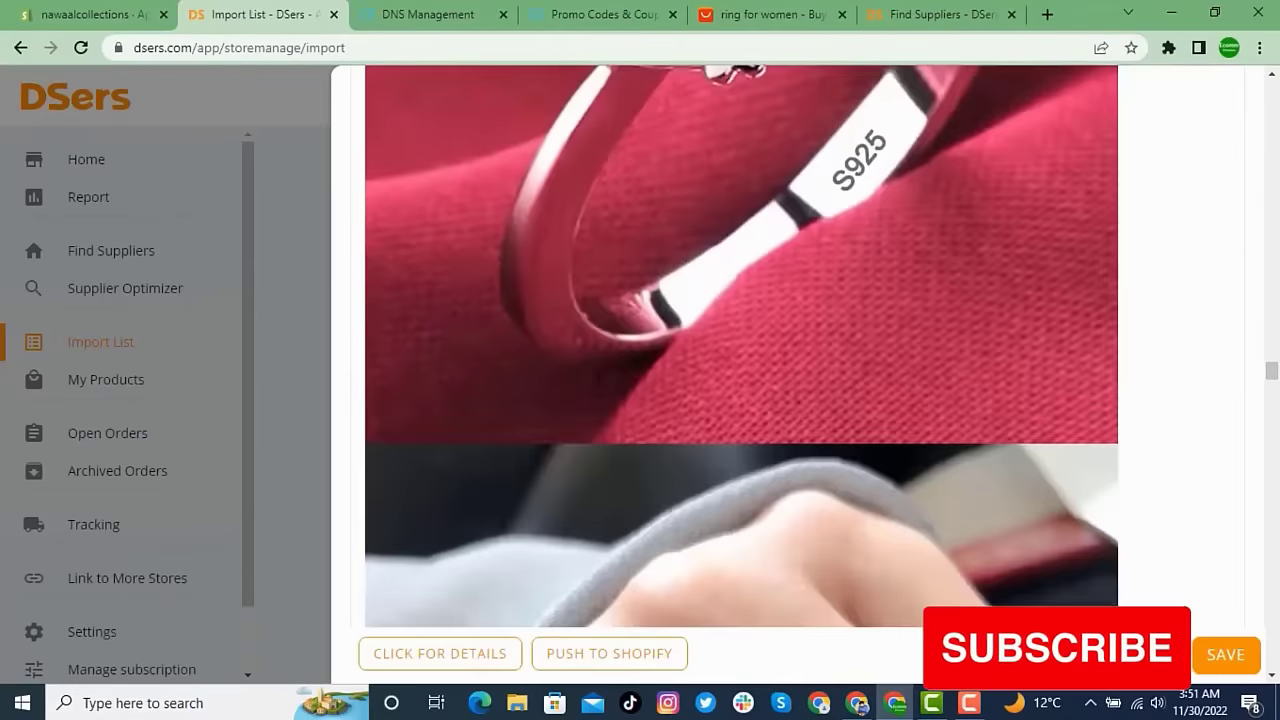
pyautogui.scroll(-6, 598, 378)
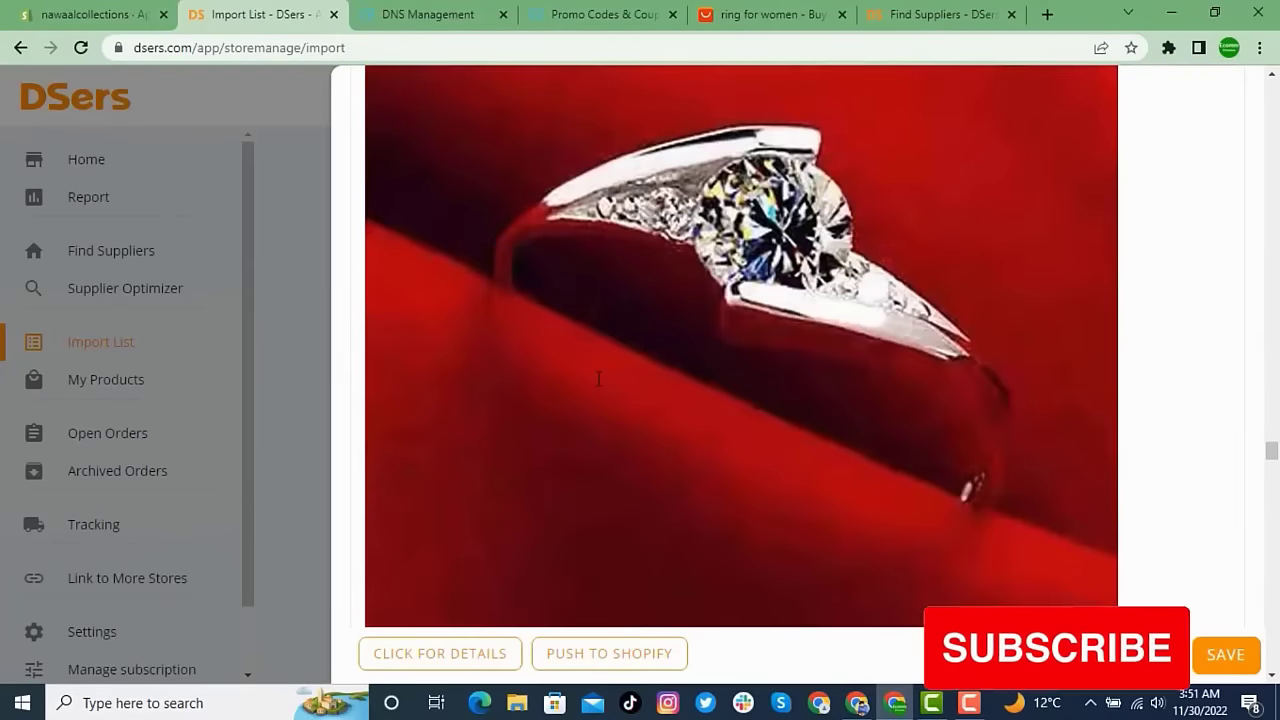
pyautogui.scroll(-6, 598, 378)
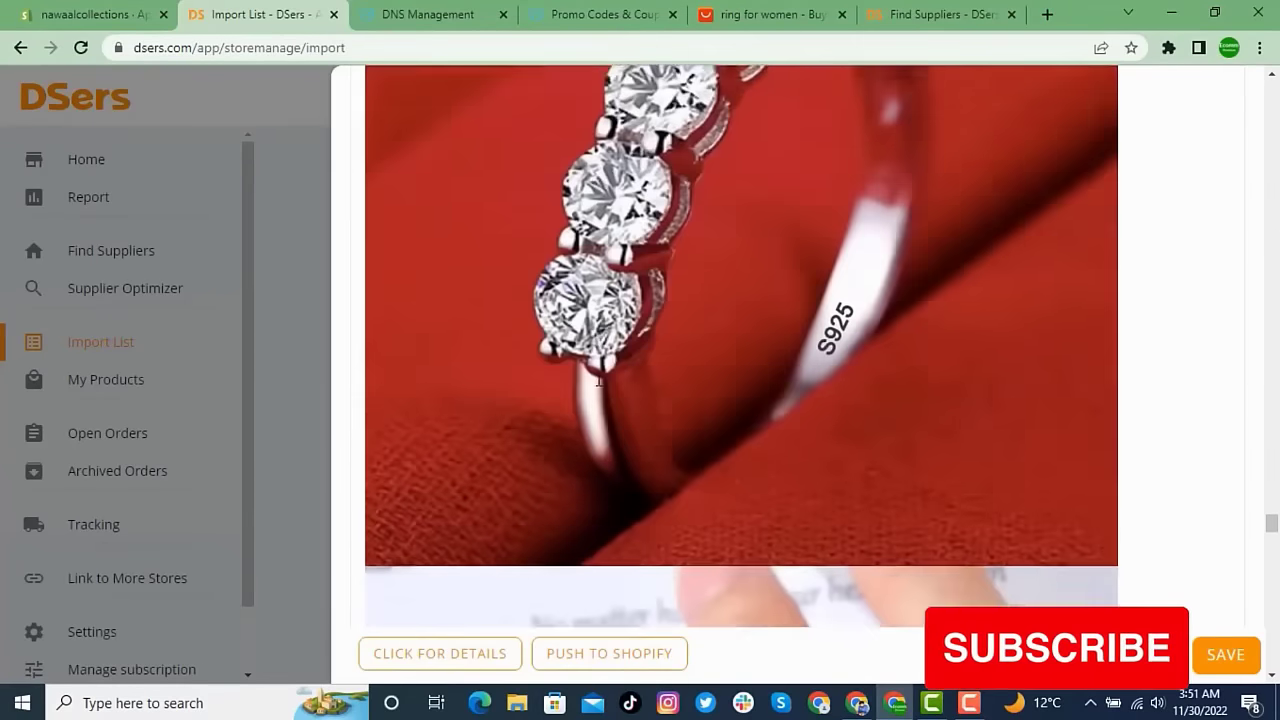
pyautogui.scroll(-5, 598, 378)
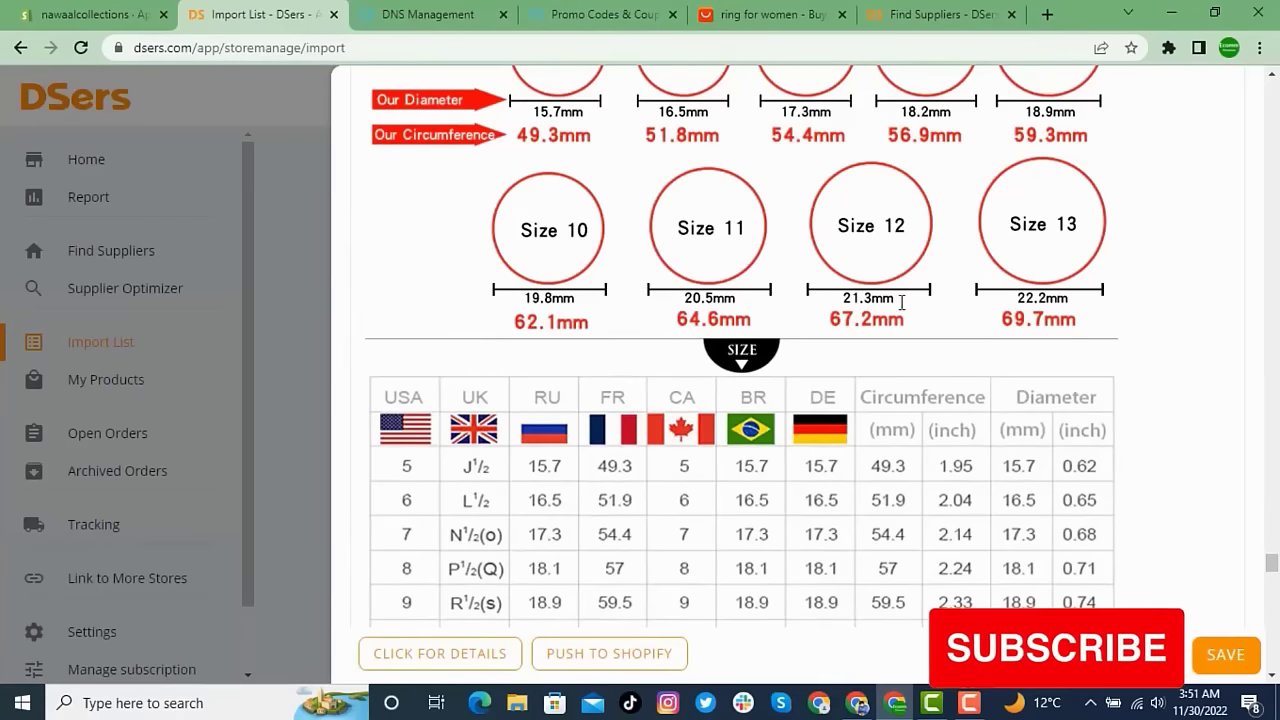
pyautogui.scroll(-15, 1068, 401)
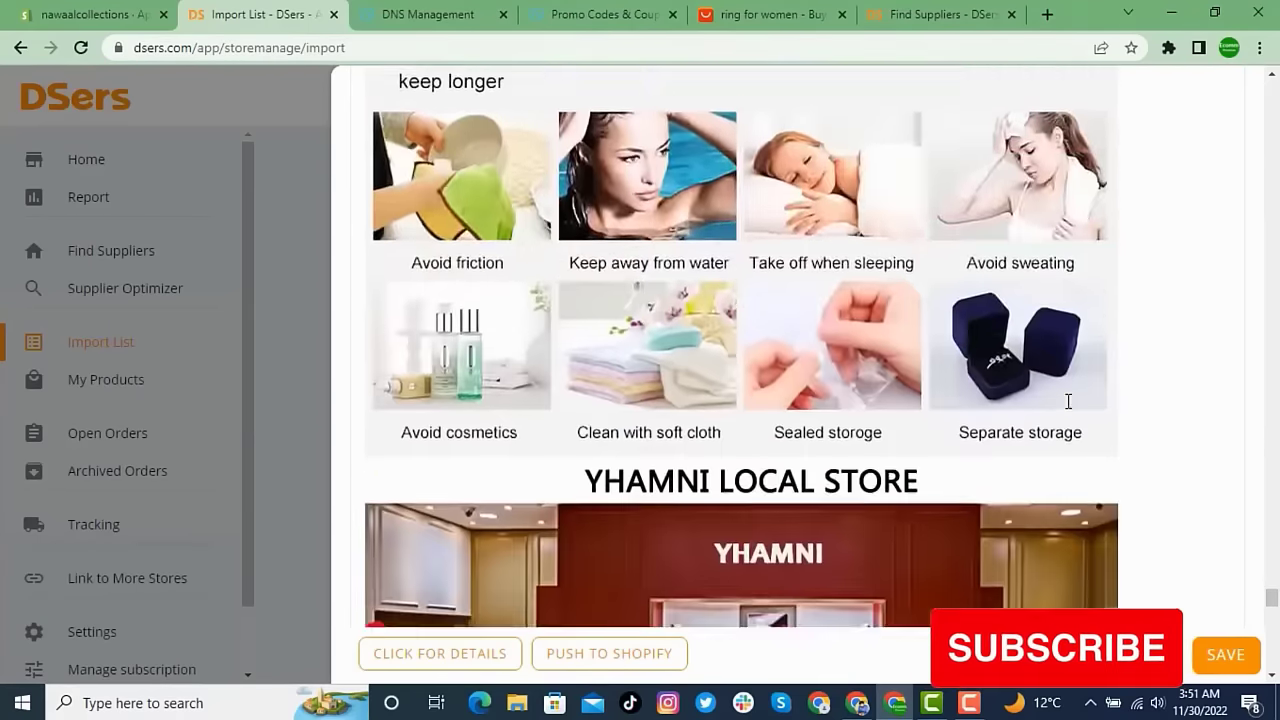
pyautogui.scroll(-15, 1068, 401)
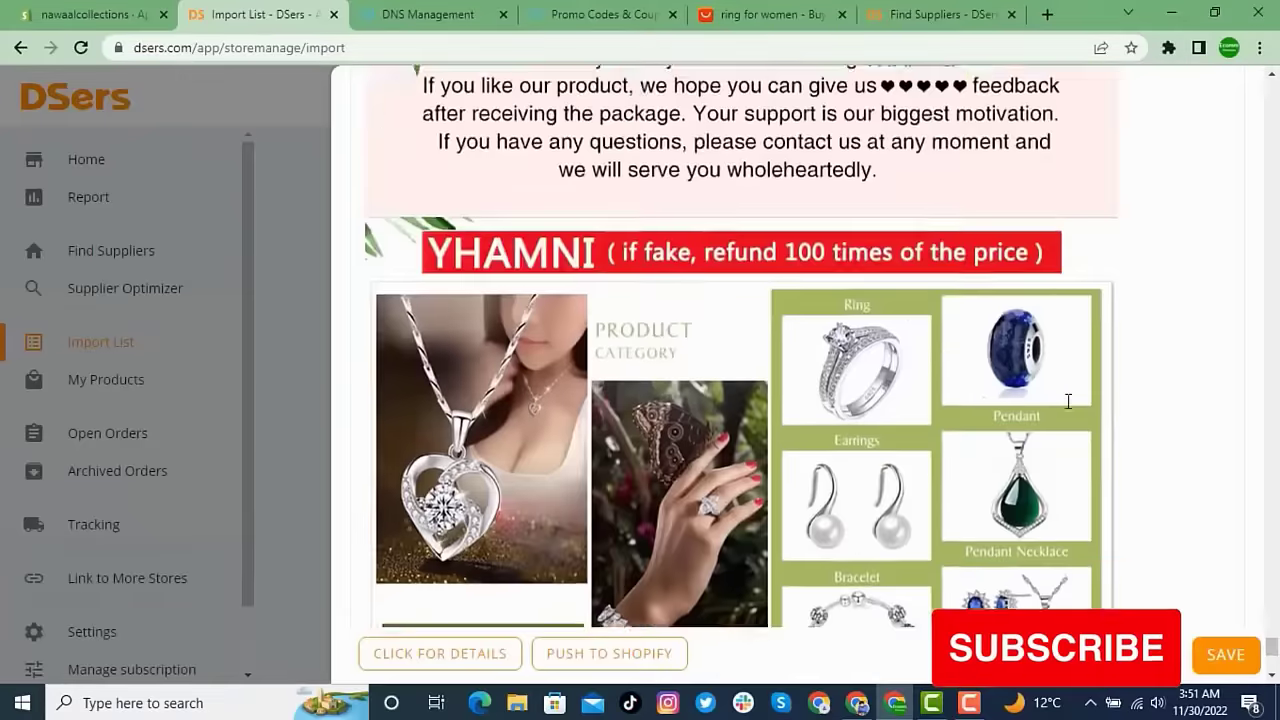
pyautogui.scroll(12, 1068, 401)
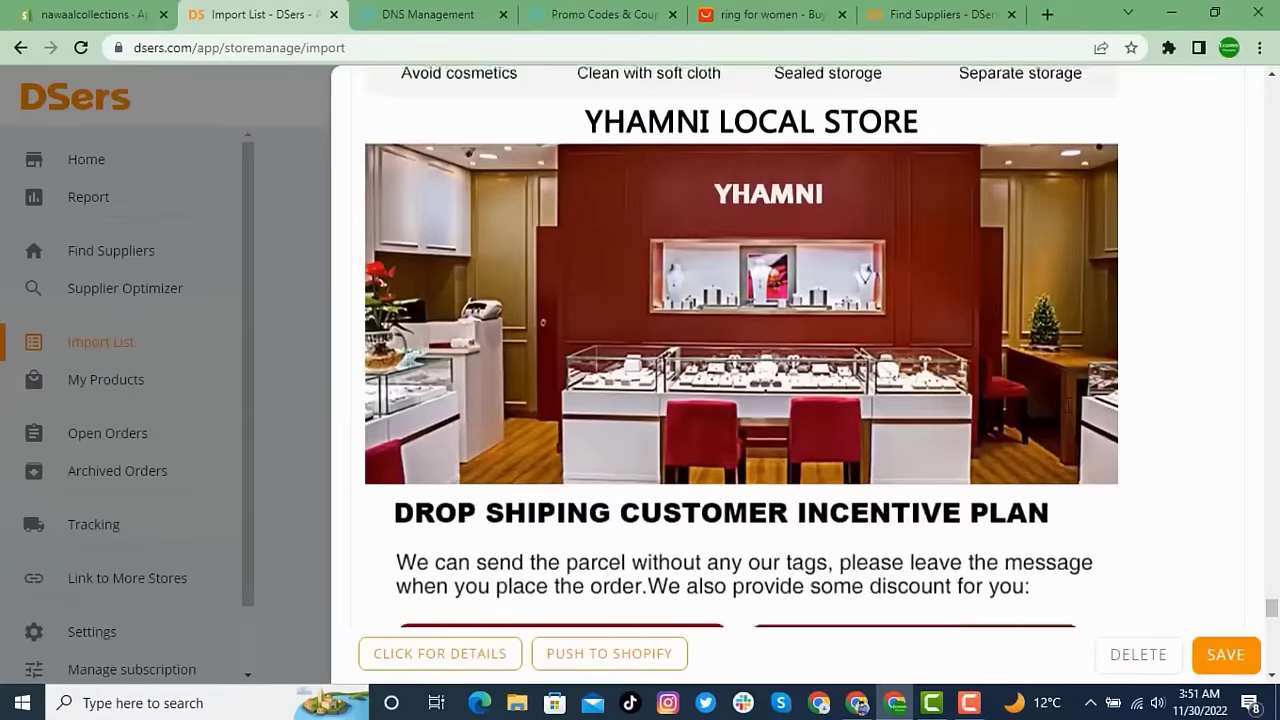
pyautogui.scroll(-6, 1068, 401)
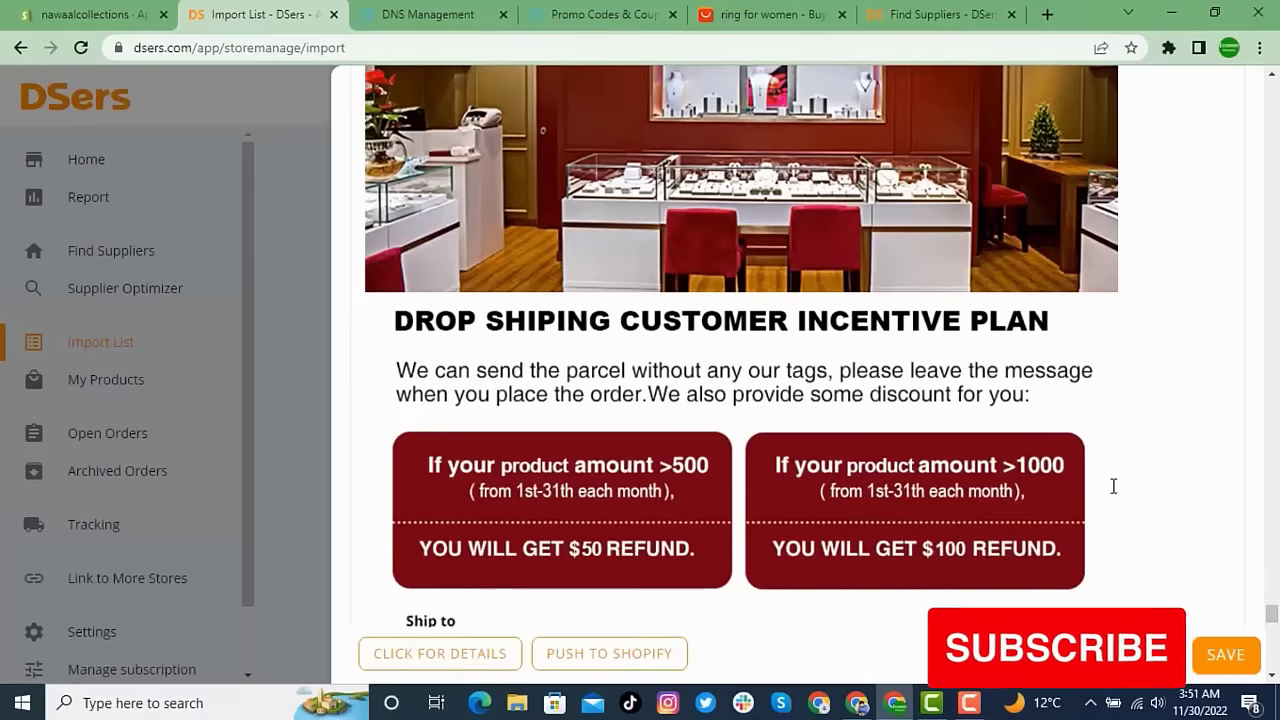
pyautogui.scroll(-12, 1196, 414)
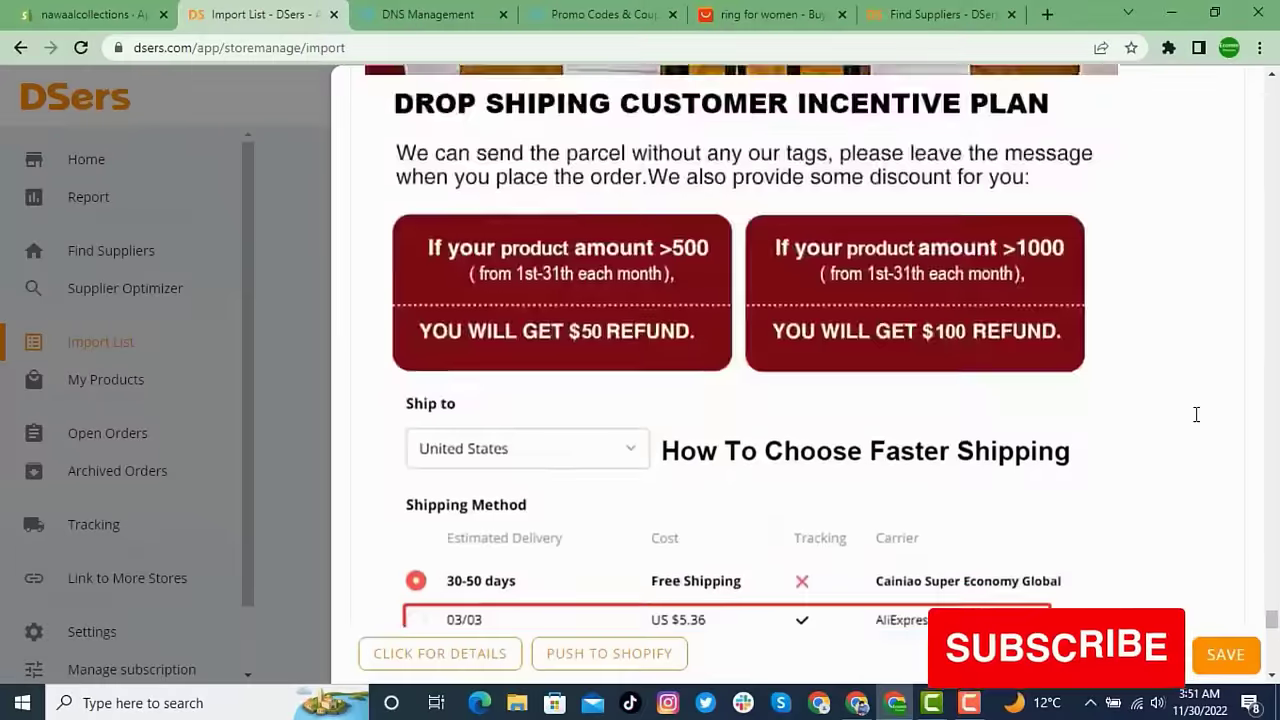
pyautogui.scroll(-3, 1196, 414)
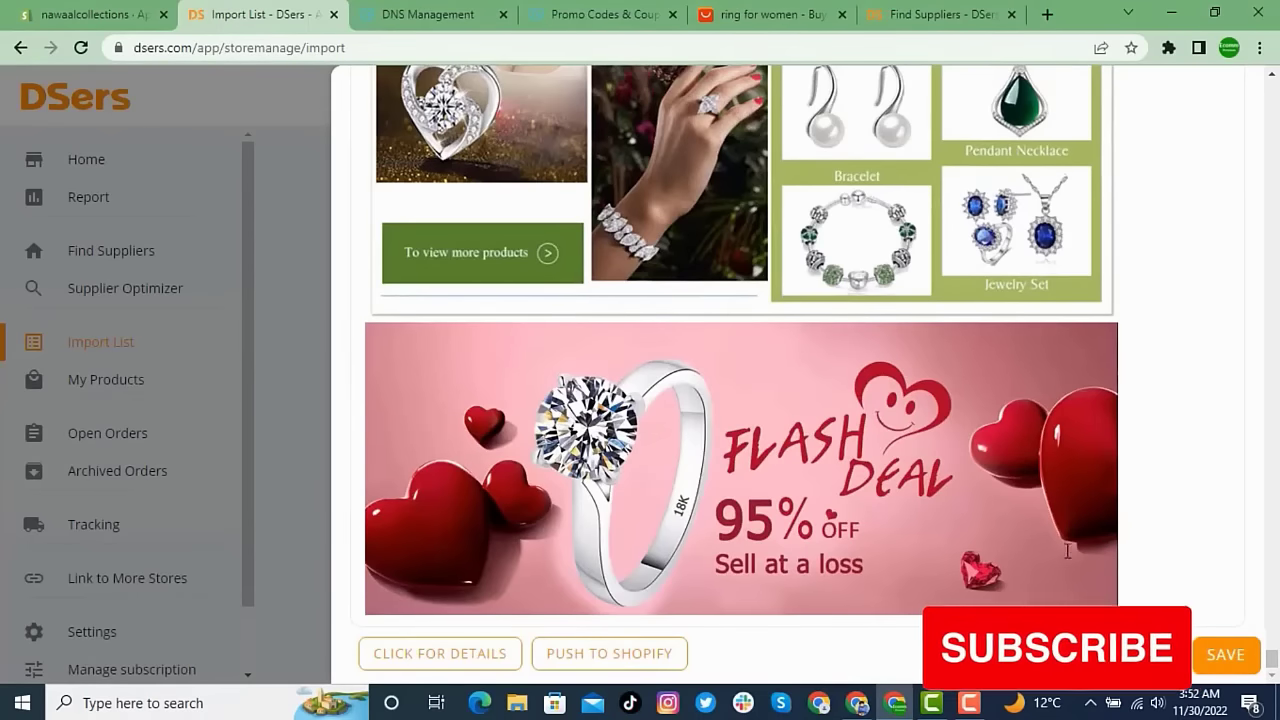
pyautogui.scroll(15, 765, 495)
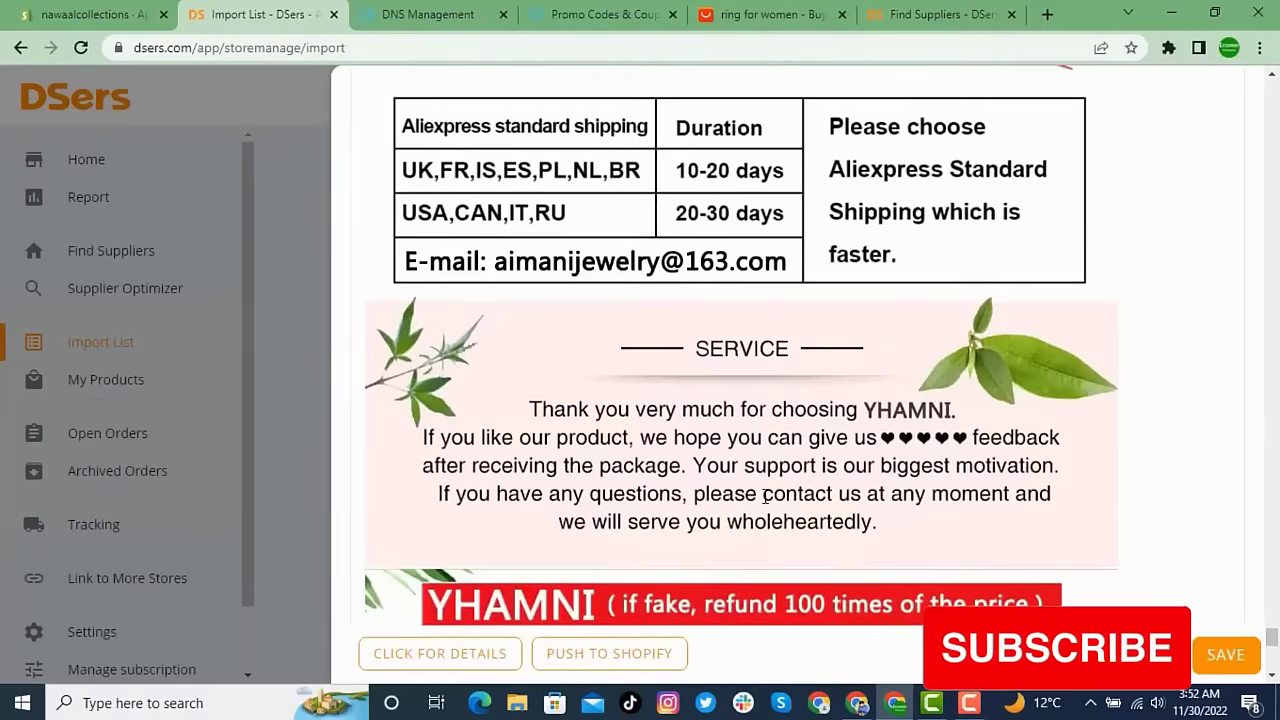
pyautogui.scroll(15, 765, 495)
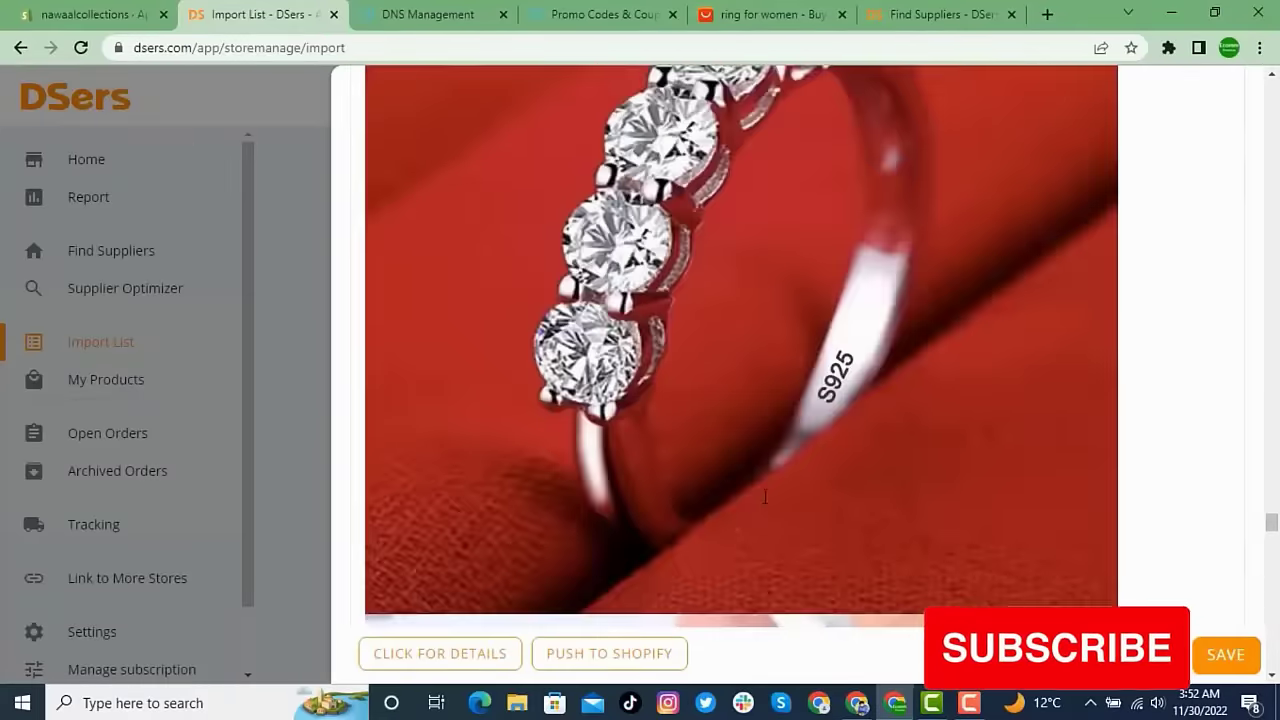
pyautogui.scroll(10, 765, 496)
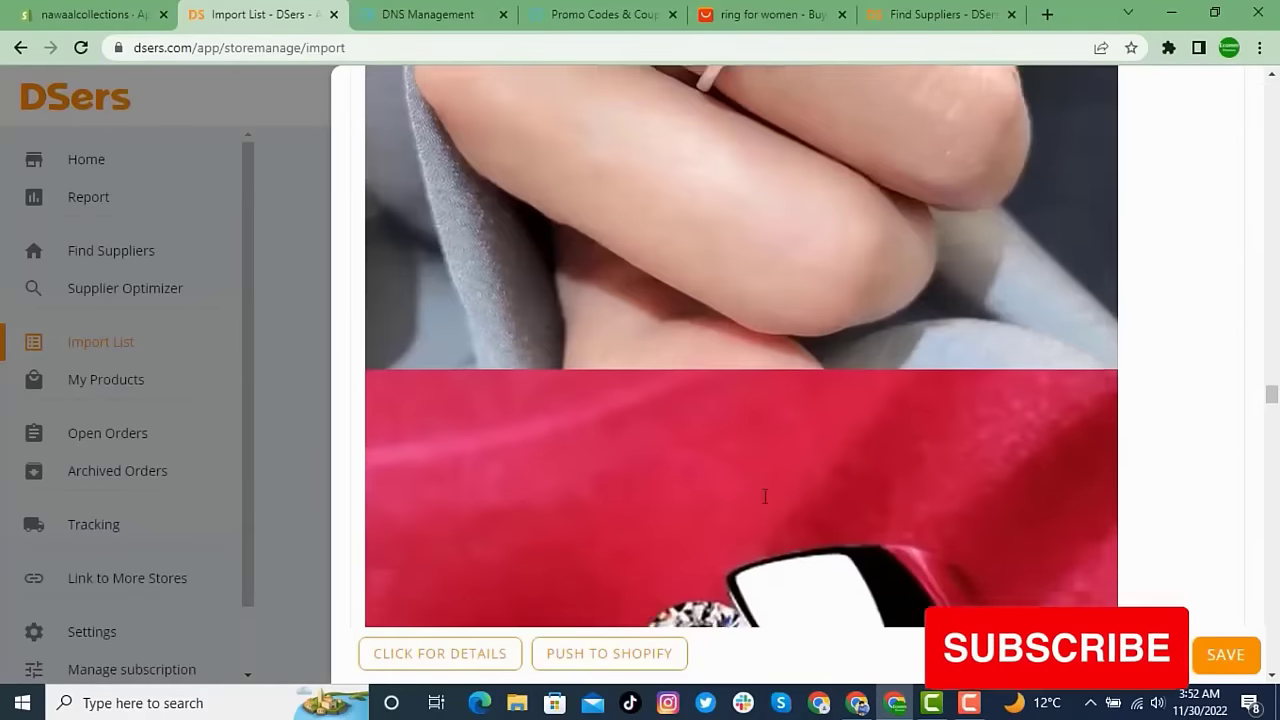
pyautogui.scroll(10, 894, 379)
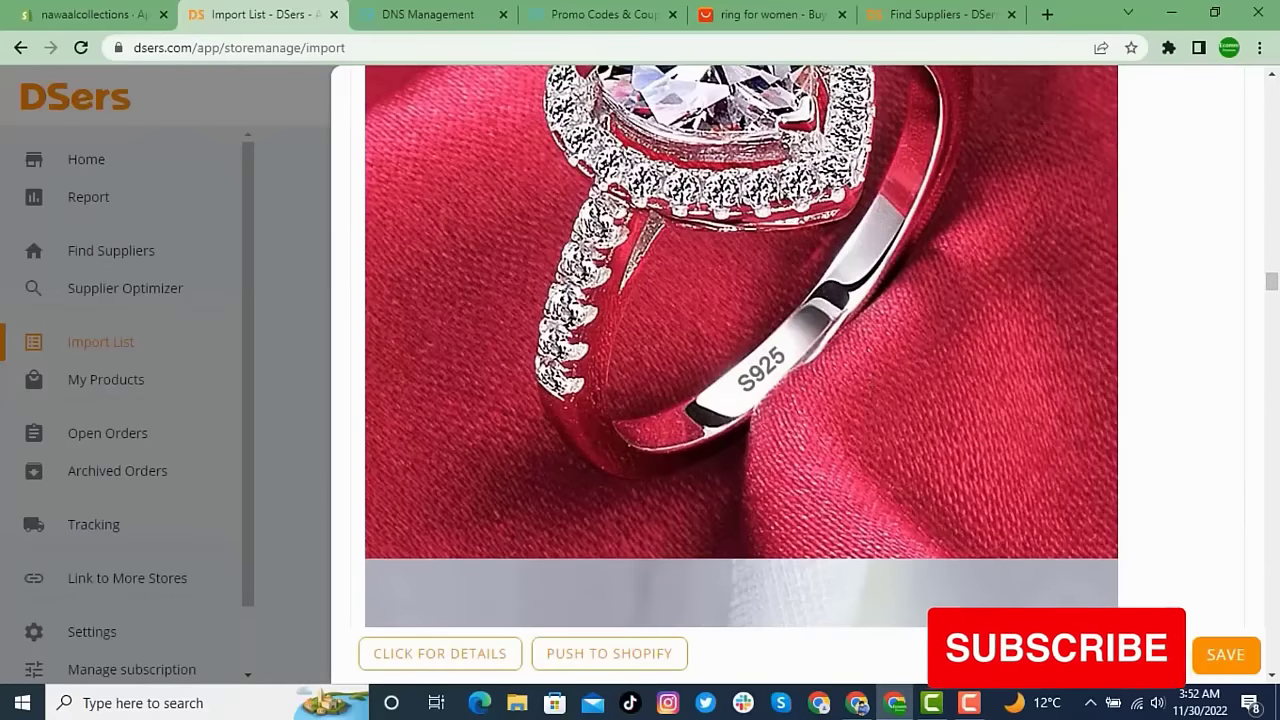
pyautogui.click(1272, 108)
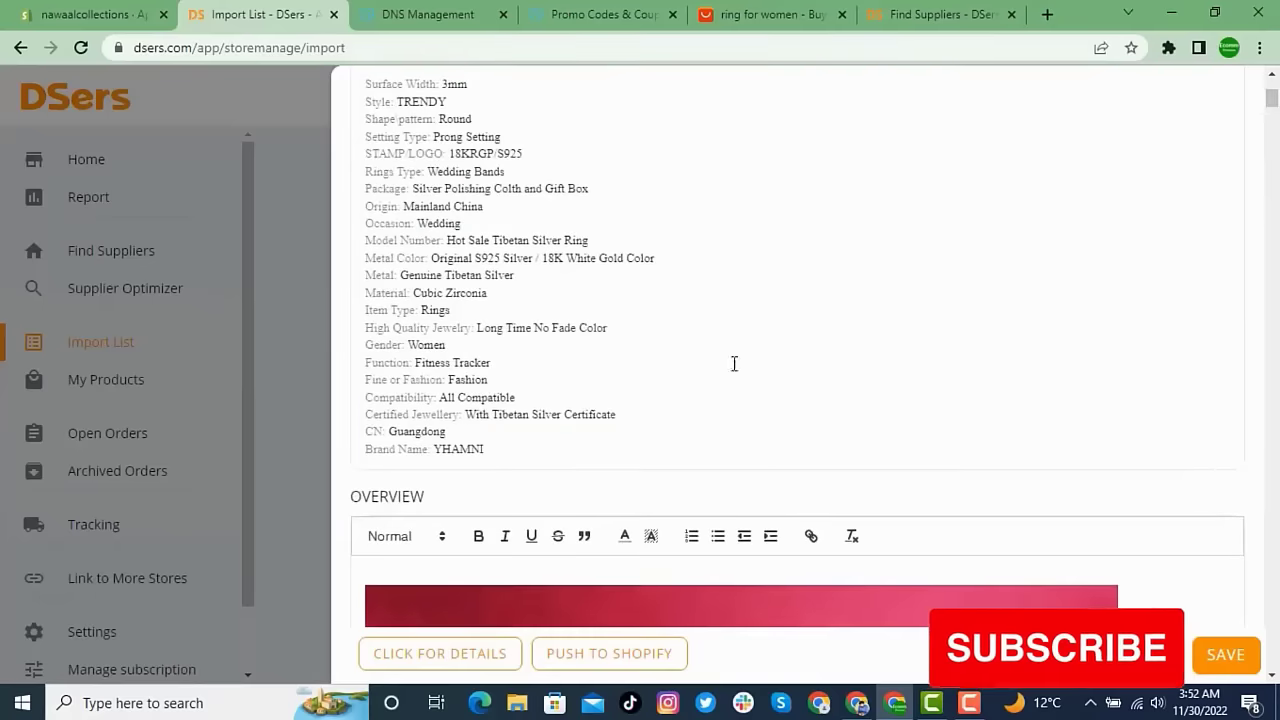
pyautogui.scroll(3, 566, 407)
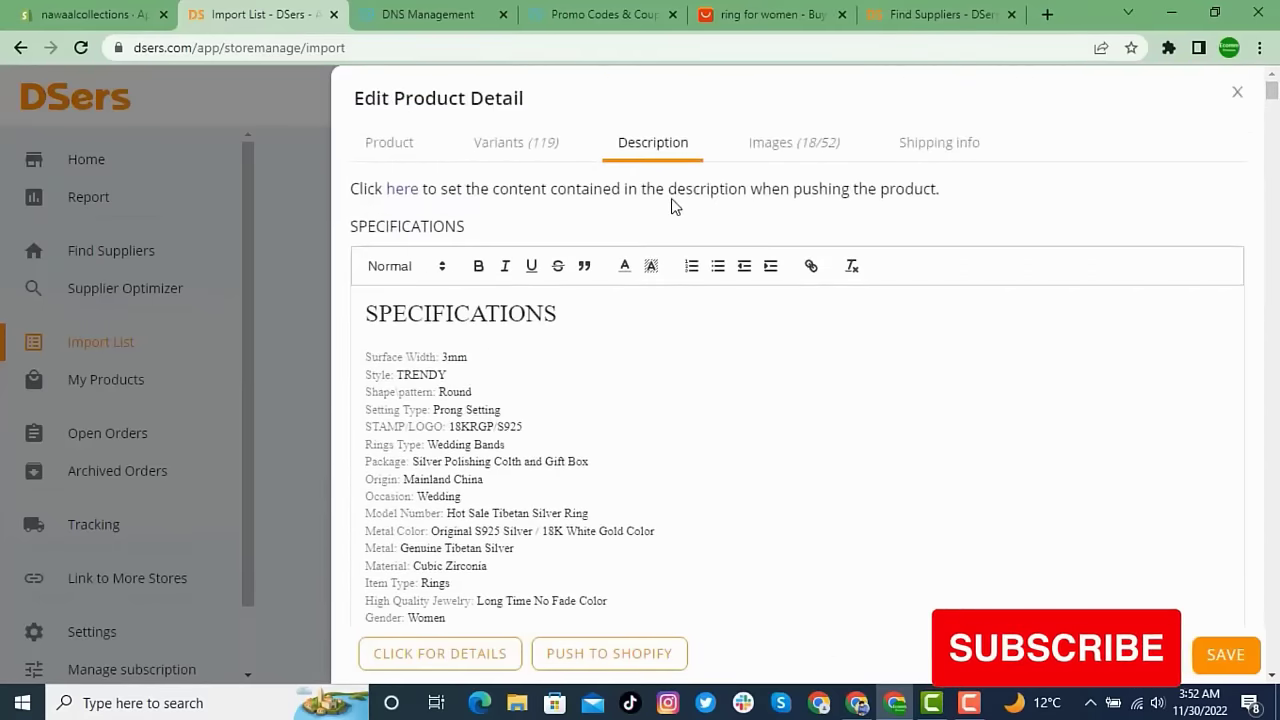
# Review the product's 52 images, then clear every image selection to start over.
pyautogui.click(791, 147)
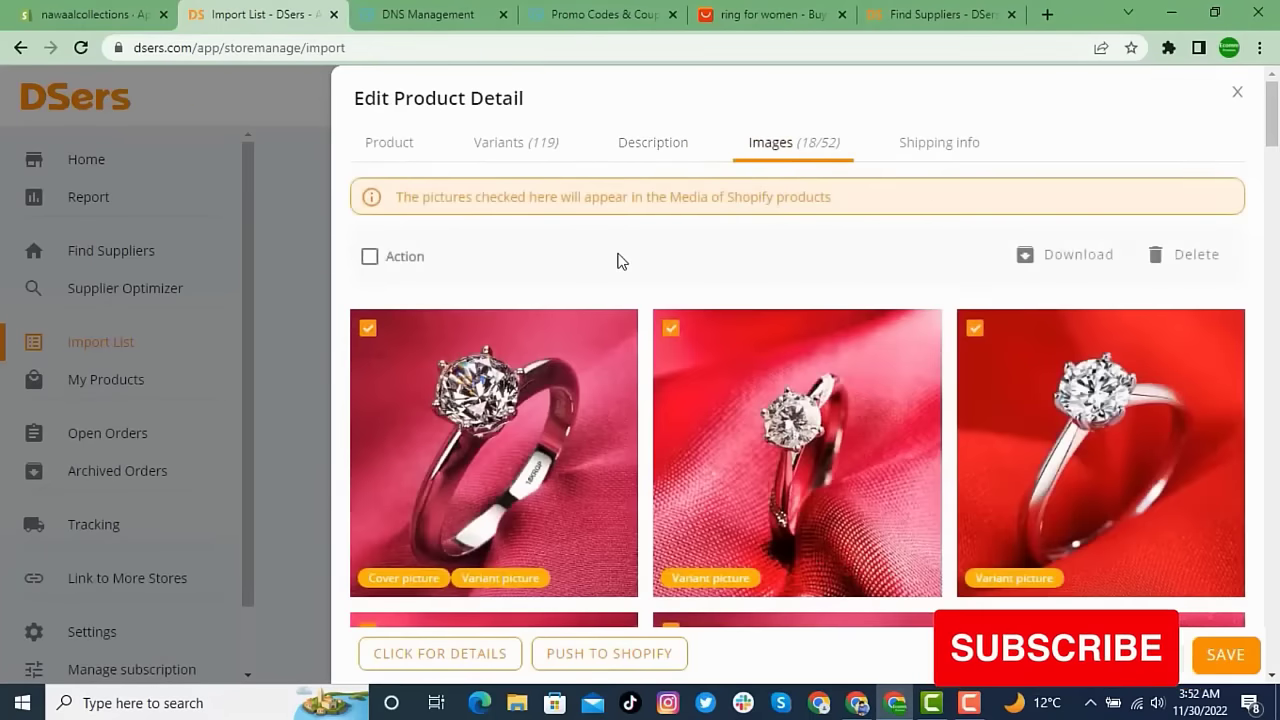
pyautogui.scroll(-3, 620, 260)
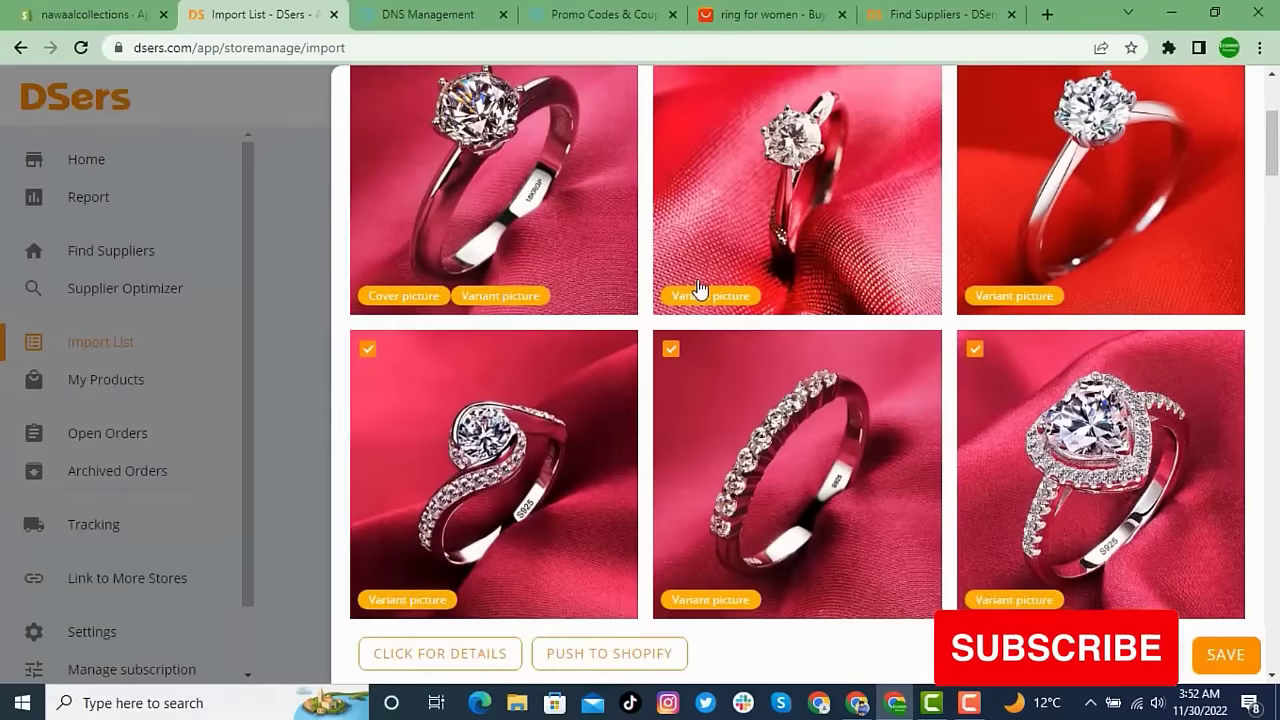
pyautogui.scroll(-5, 698, 290)
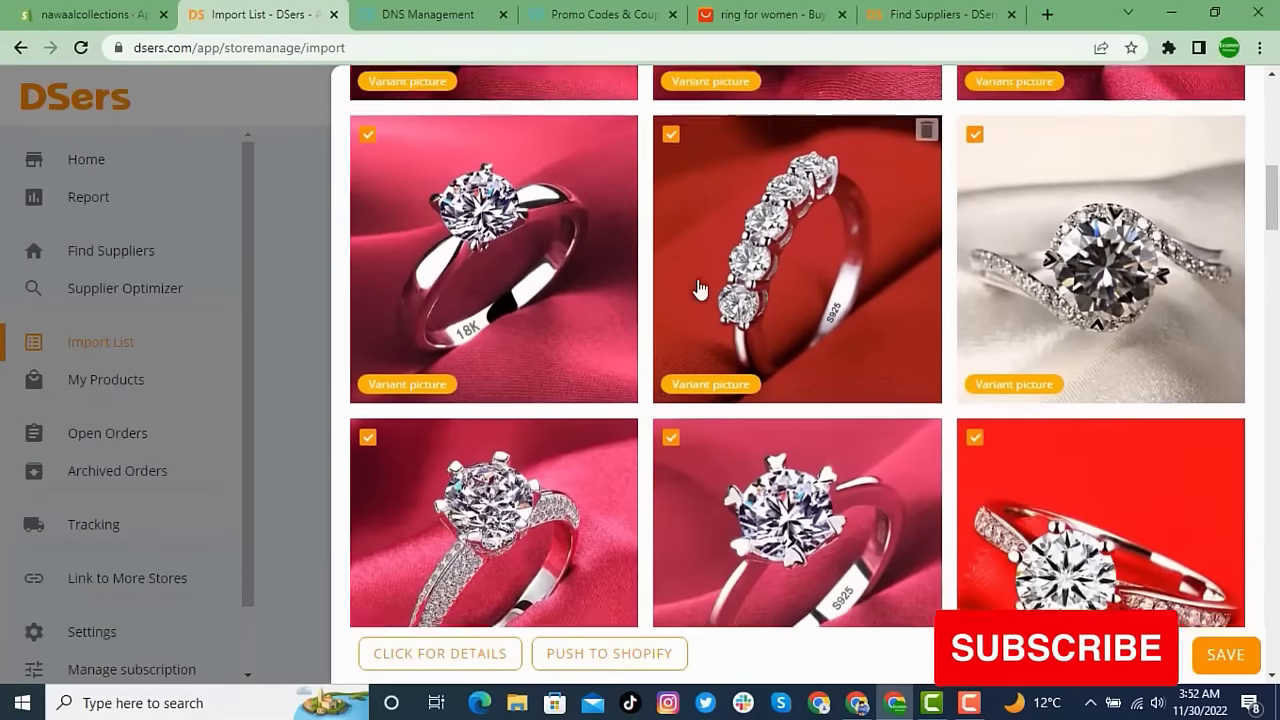
pyautogui.scroll(-6, 698, 289)
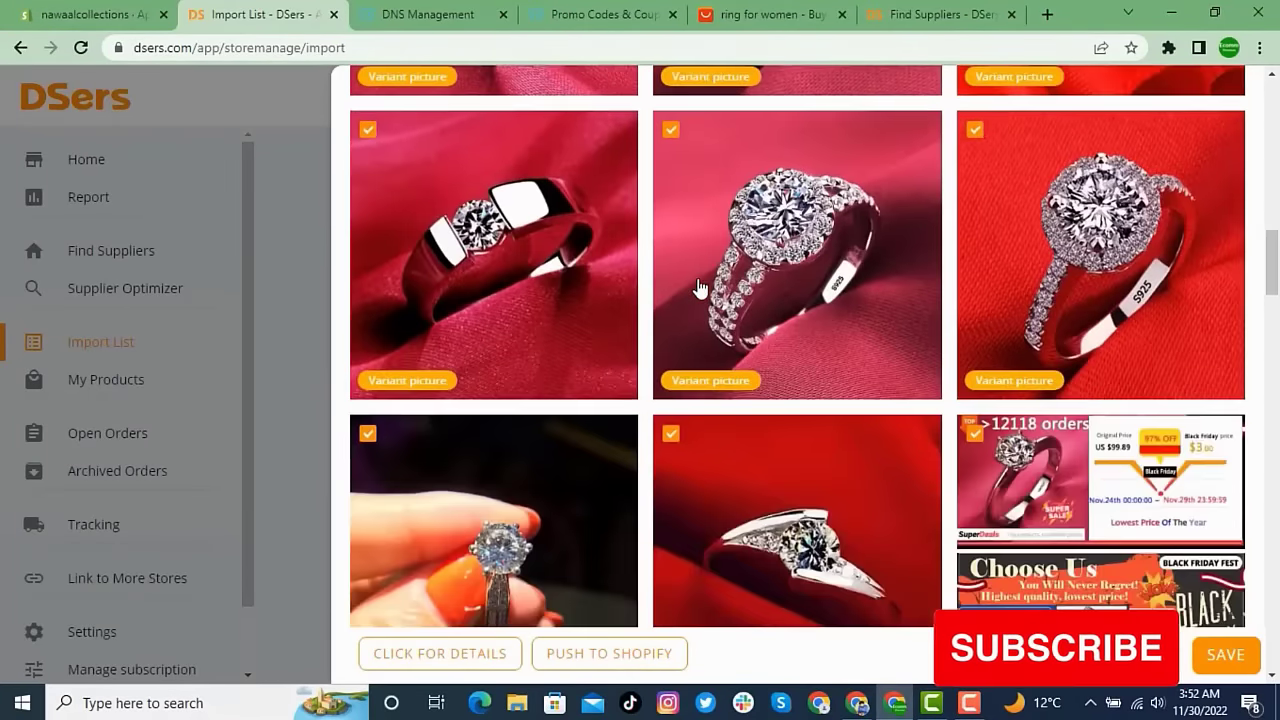
pyautogui.scroll(-2, 703, 287)
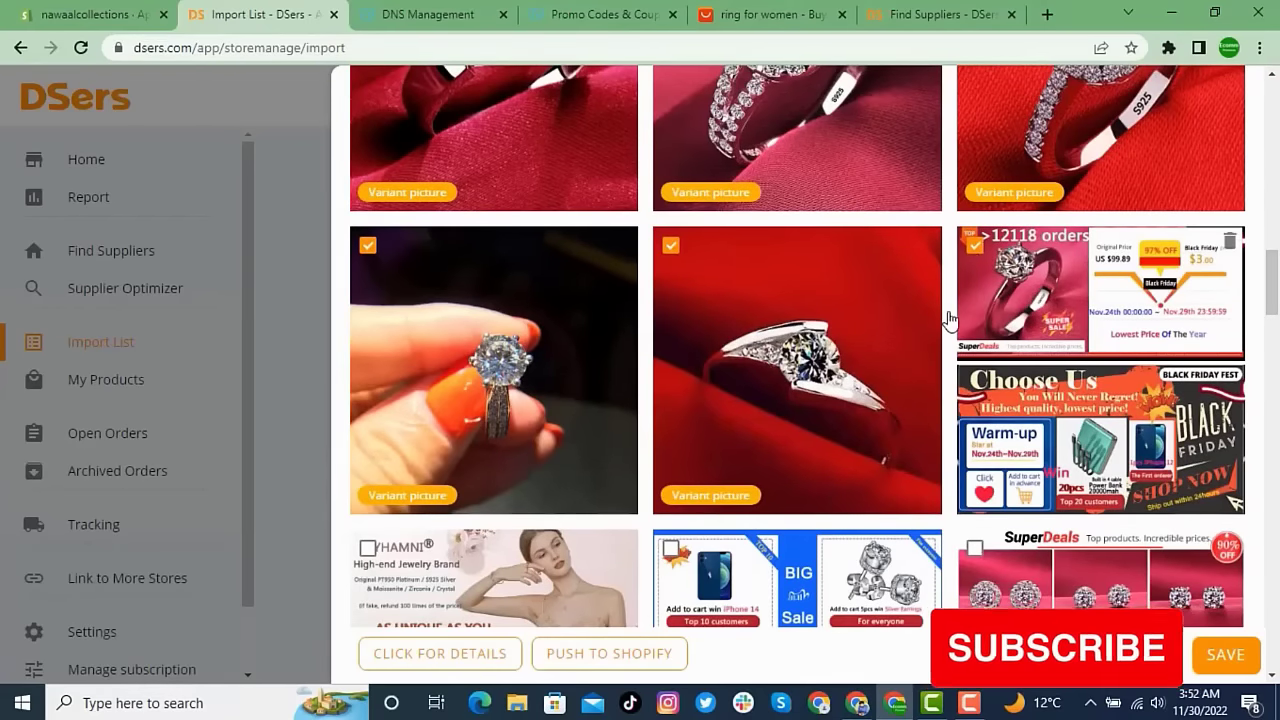
pyautogui.scroll(-4, 949, 317)
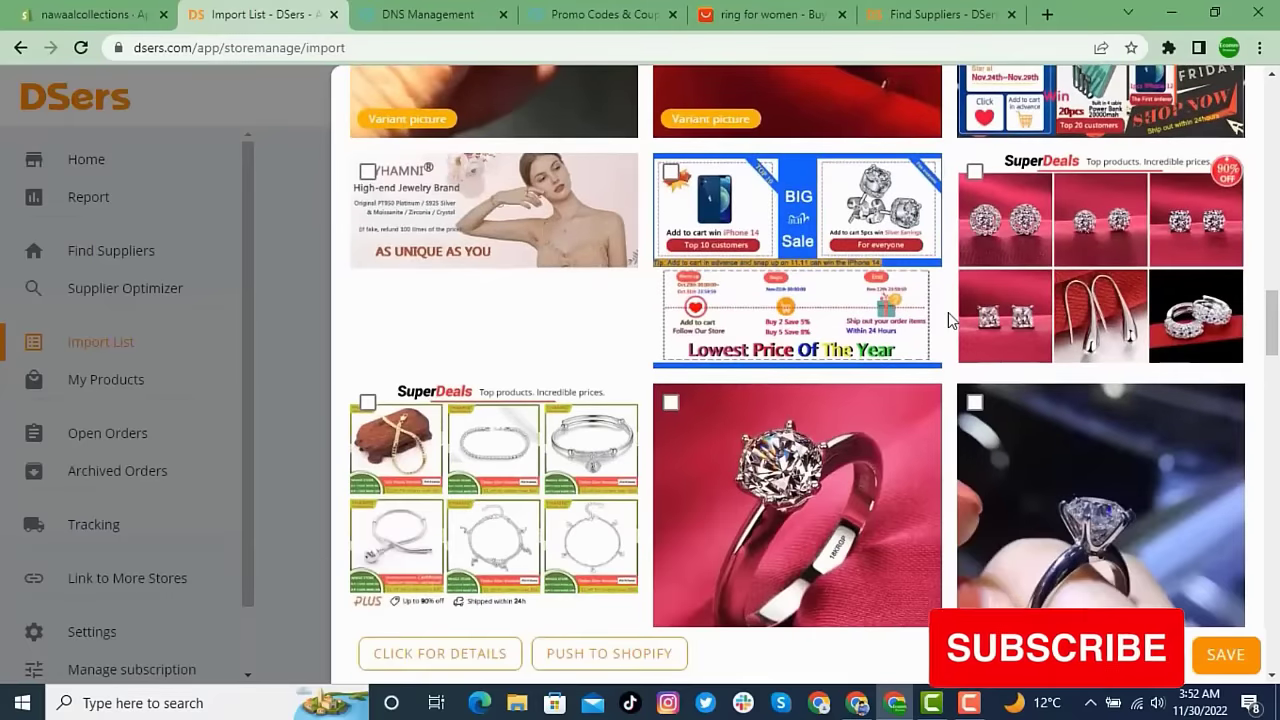
pyautogui.scroll(10, 948, 312)
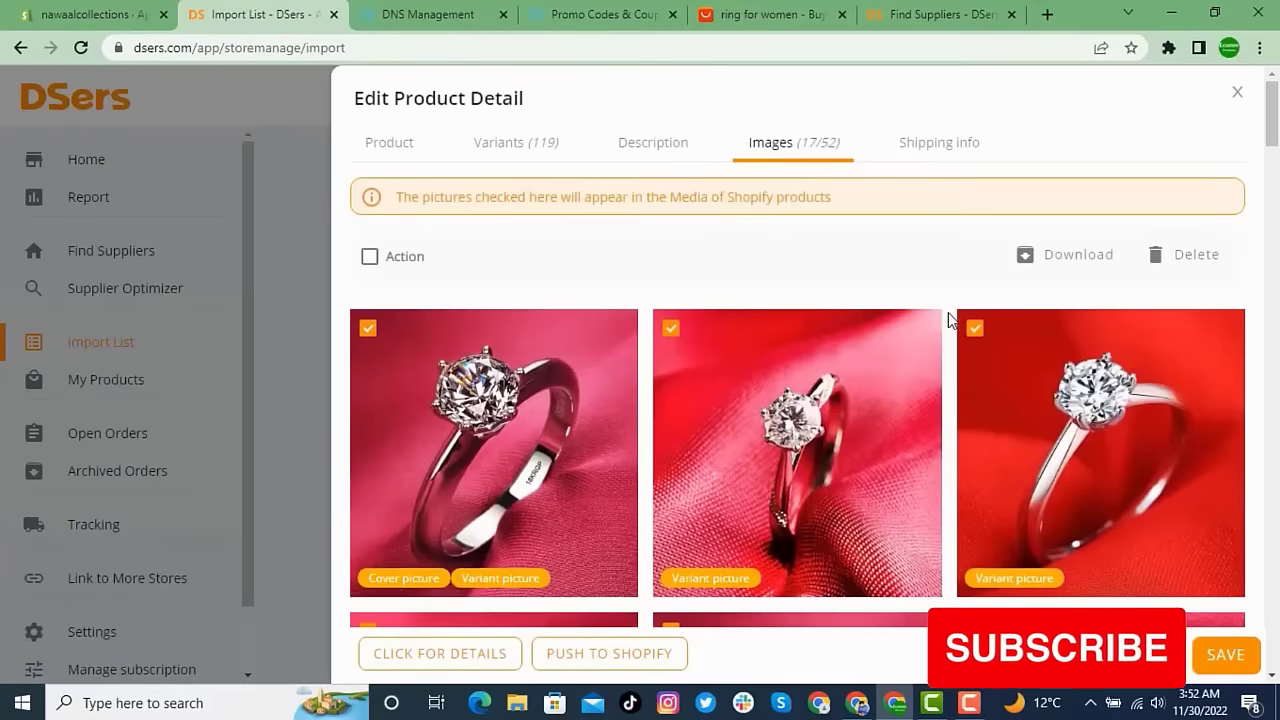
pyautogui.click(372, 260)
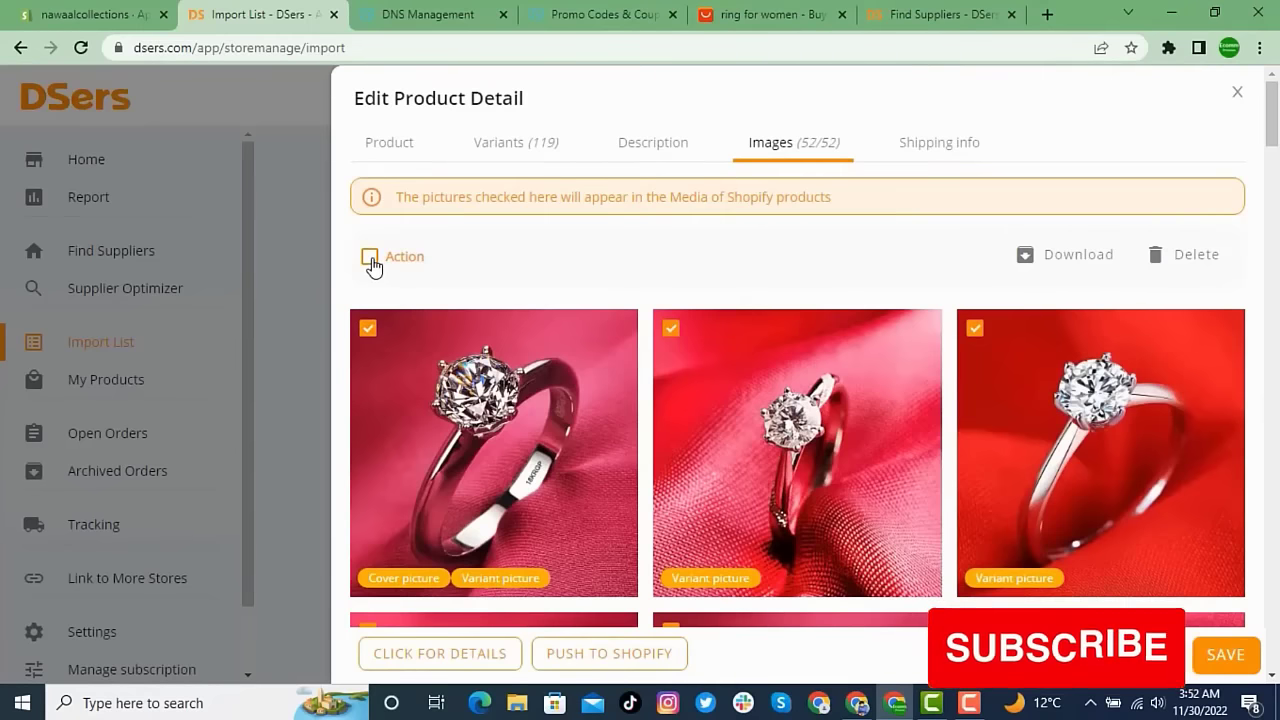
pyautogui.click(370, 262)
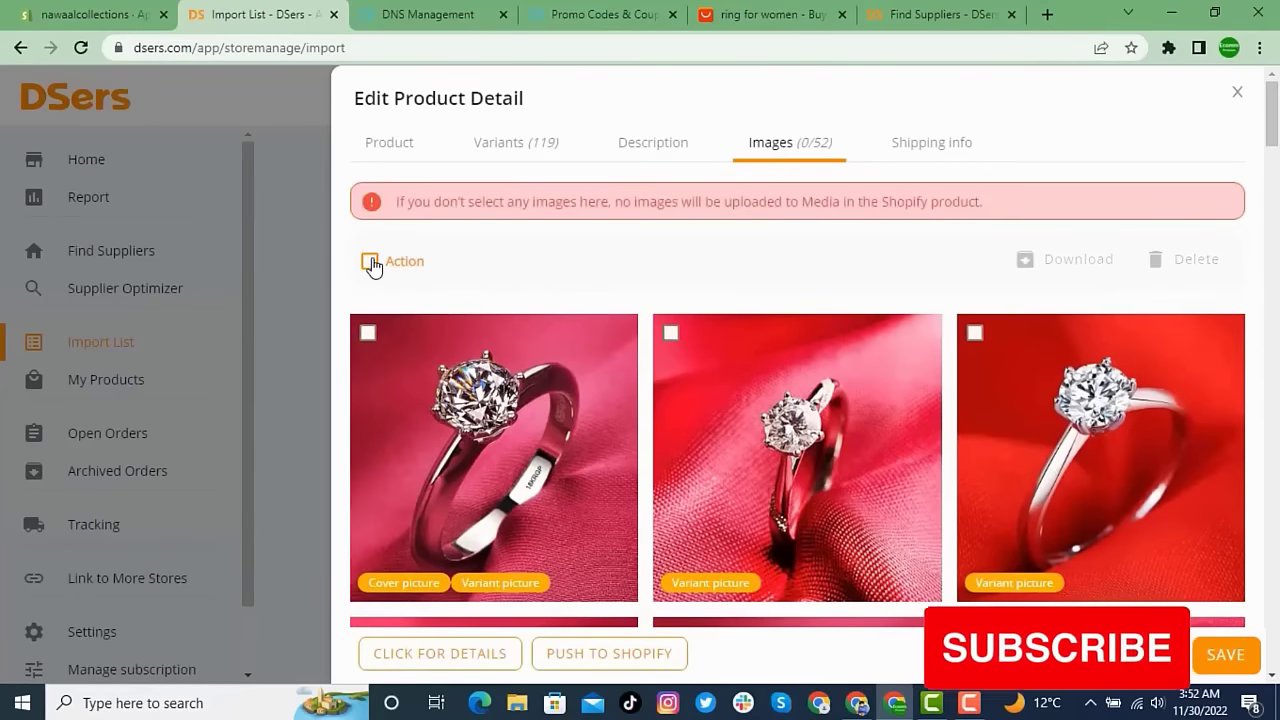
pyautogui.click(370, 261)
pyautogui.click(370, 261)
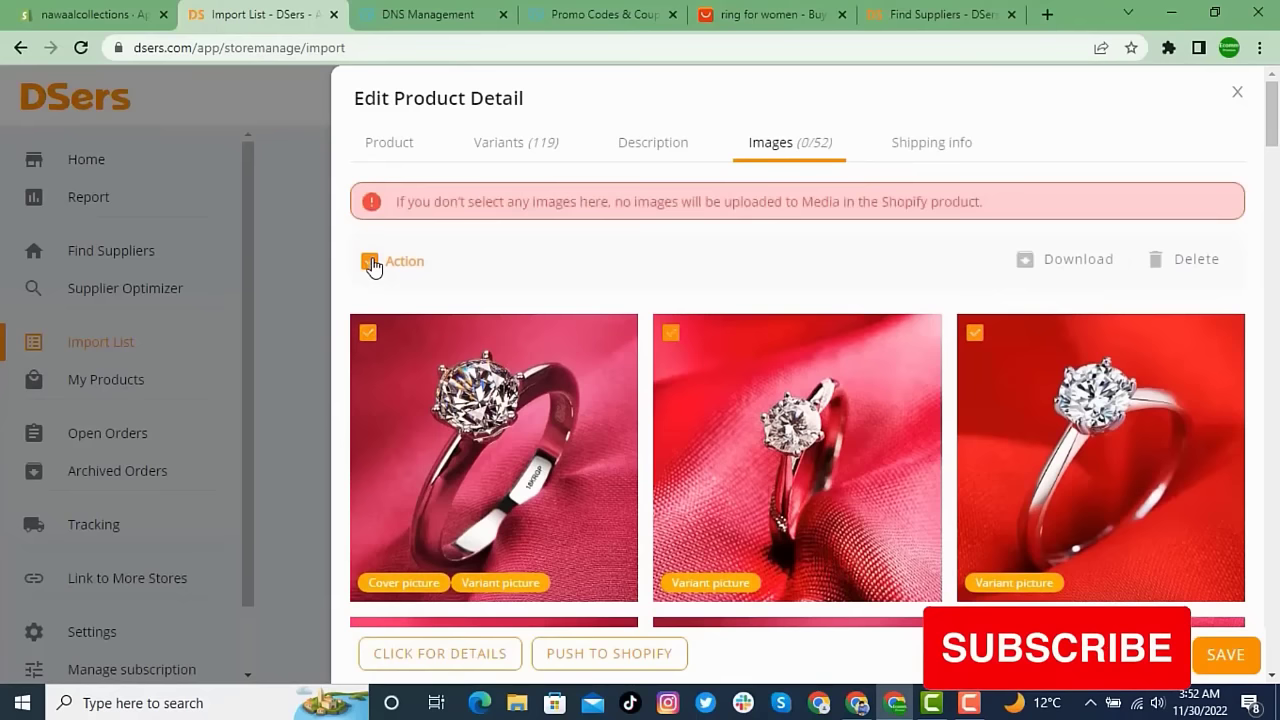
# Select the first ring photos, including the stone-studded band, swirl, heart-shaped and 18K solitaire rings.
pyautogui.click(615, 340)
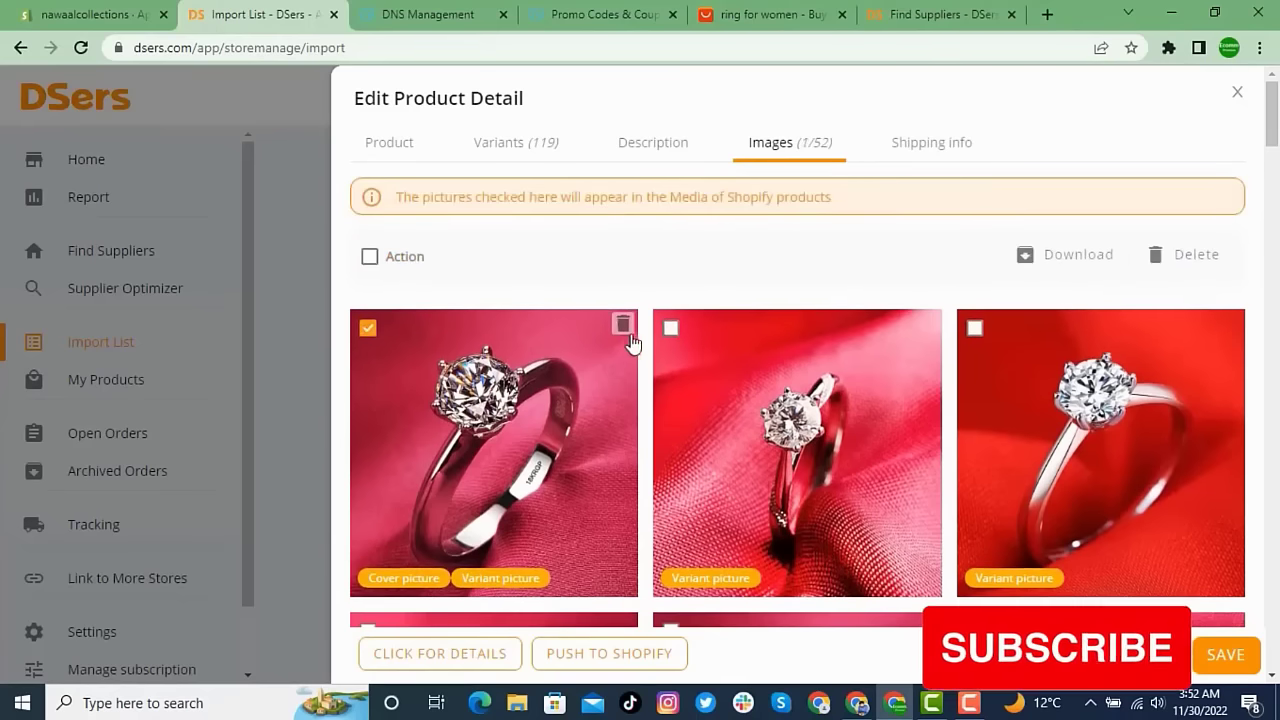
pyautogui.click(973, 332)
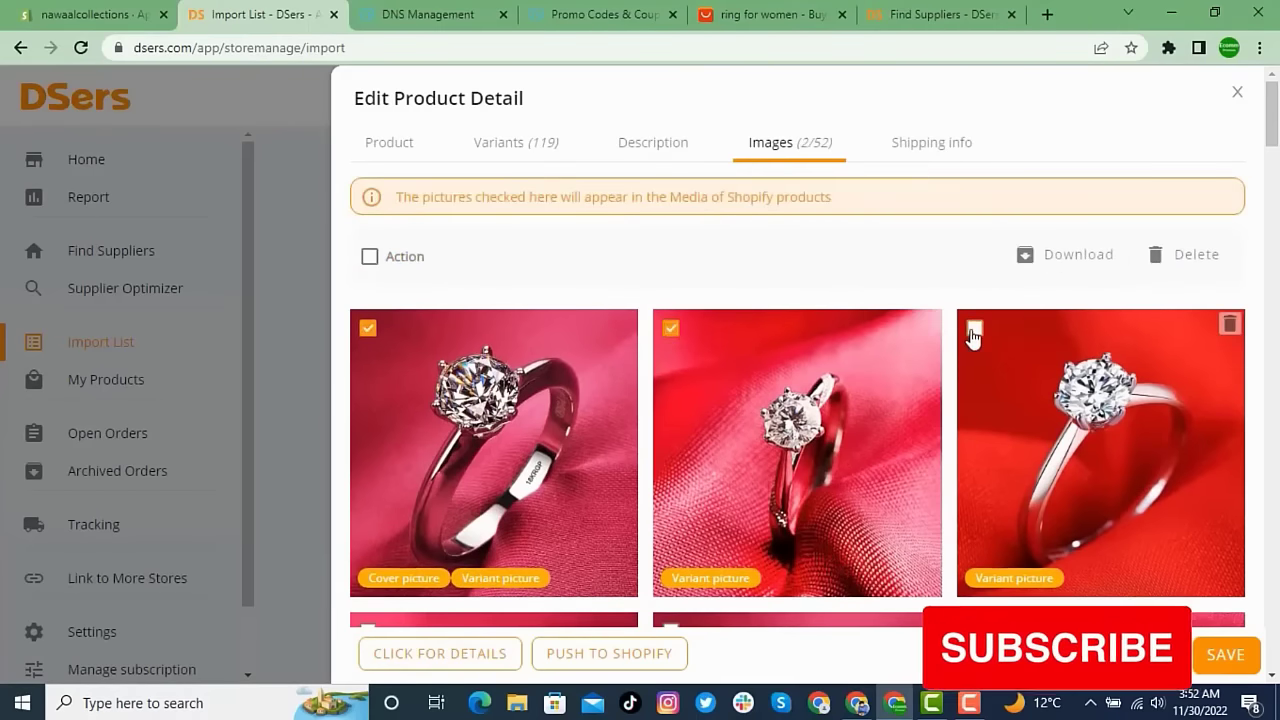
pyautogui.click(773, 388)
pyautogui.scroll(-5, 773, 388)
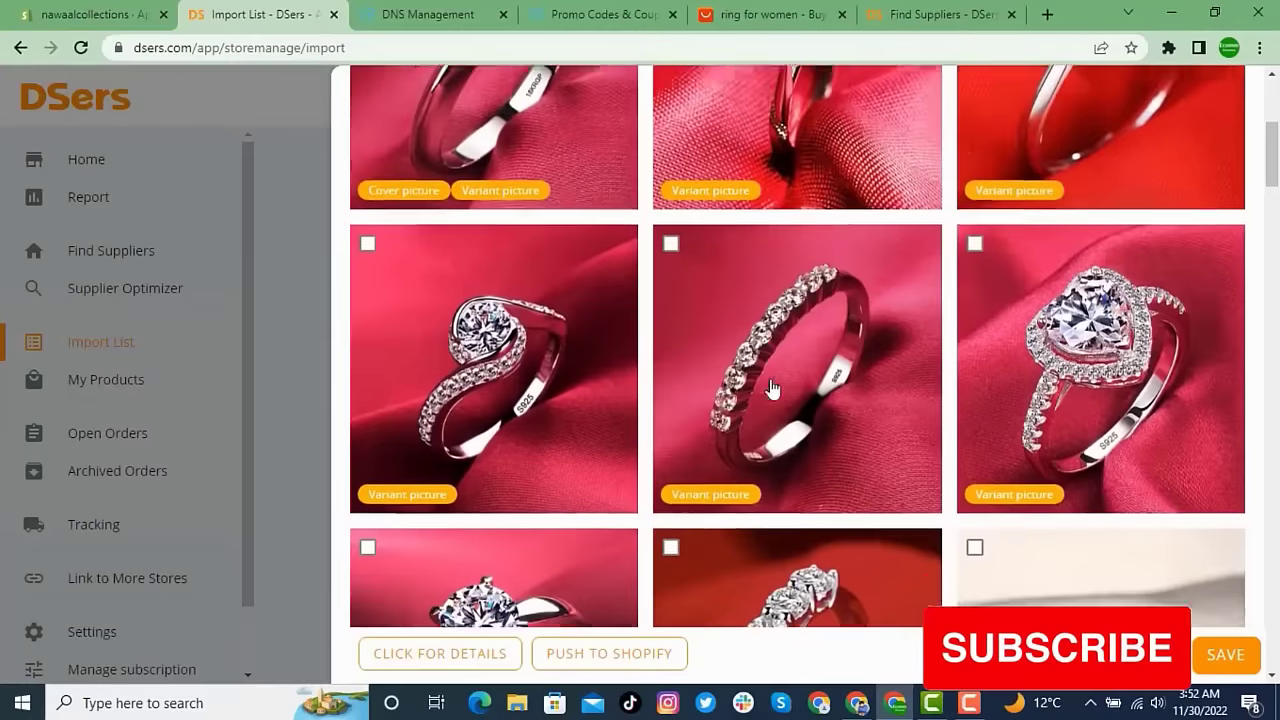
pyautogui.click(671, 163)
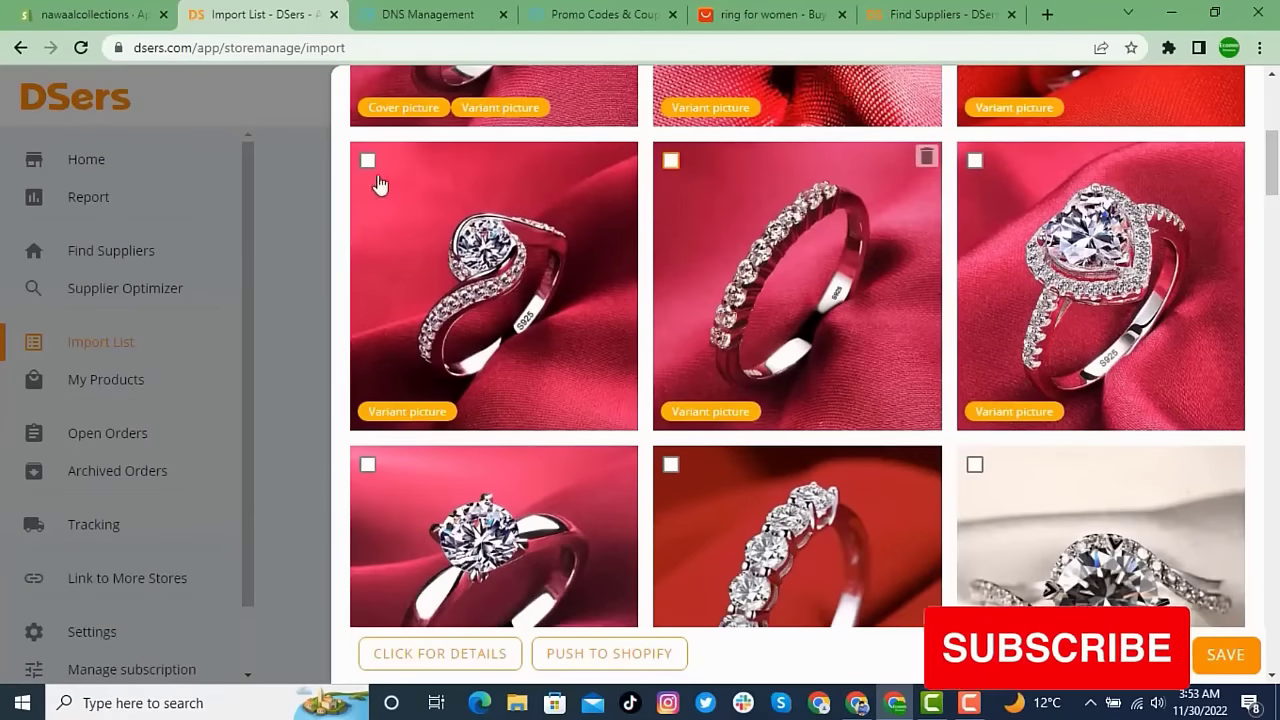
pyautogui.click(367, 162)
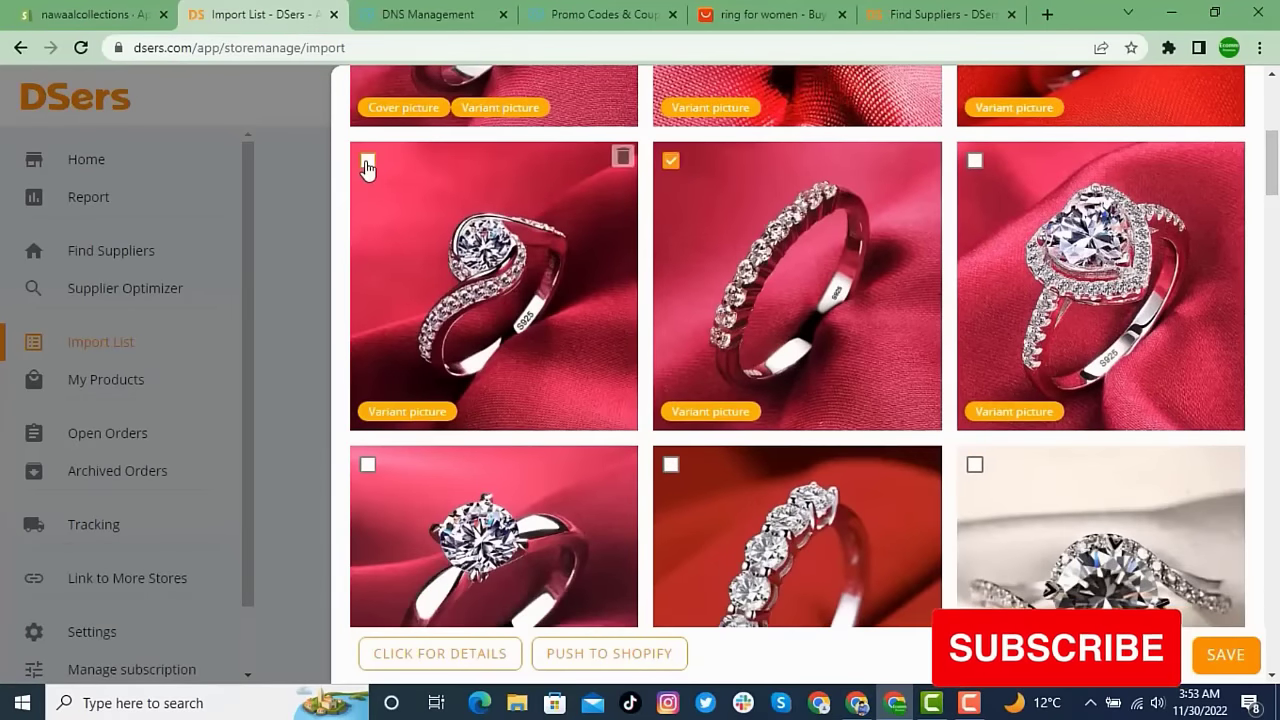
pyautogui.click(974, 161)
pyautogui.scroll(-3, 730, 280)
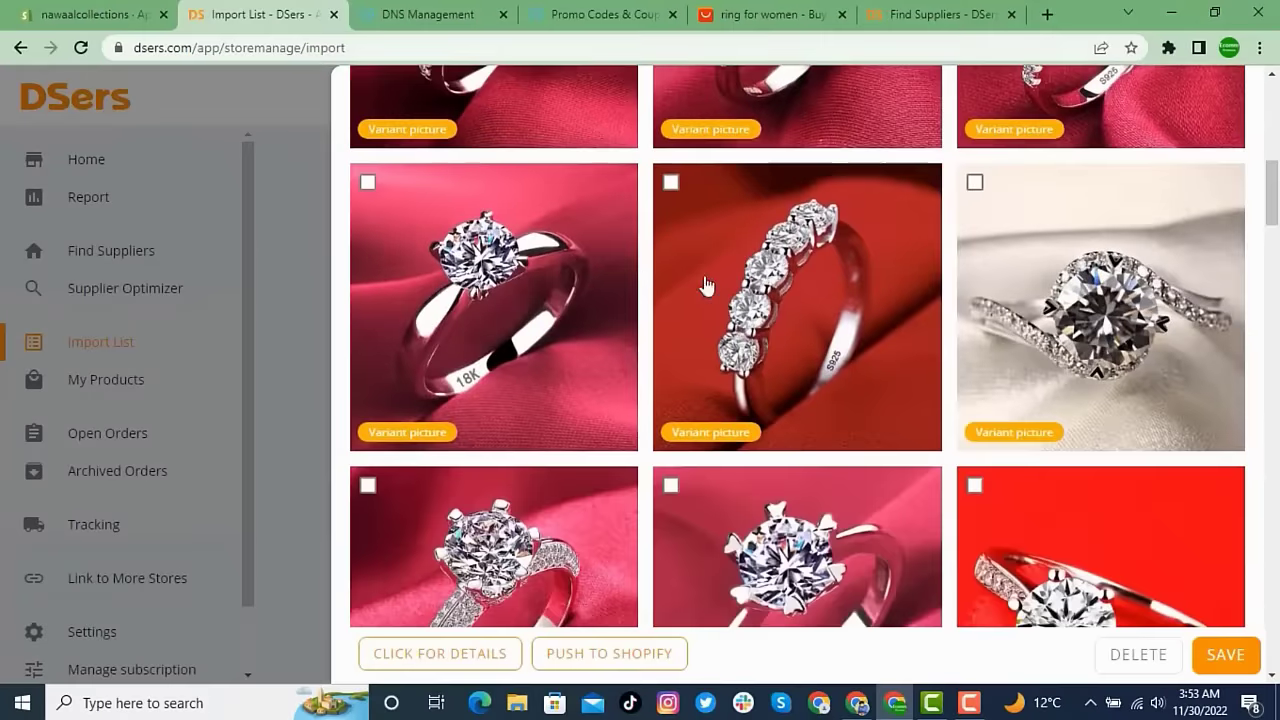
pyautogui.click(368, 185)
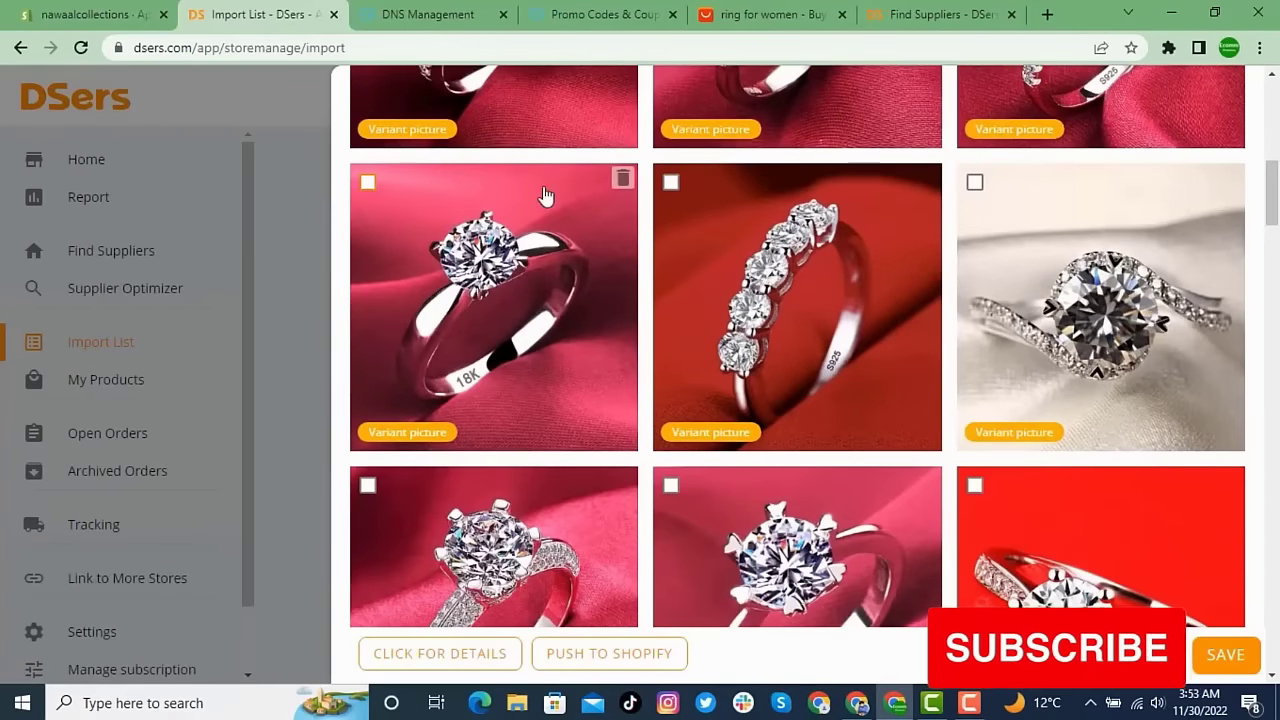
pyautogui.keyDown('shift'); pyautogui.click(975, 184); pyautogui.keyUp('shift')
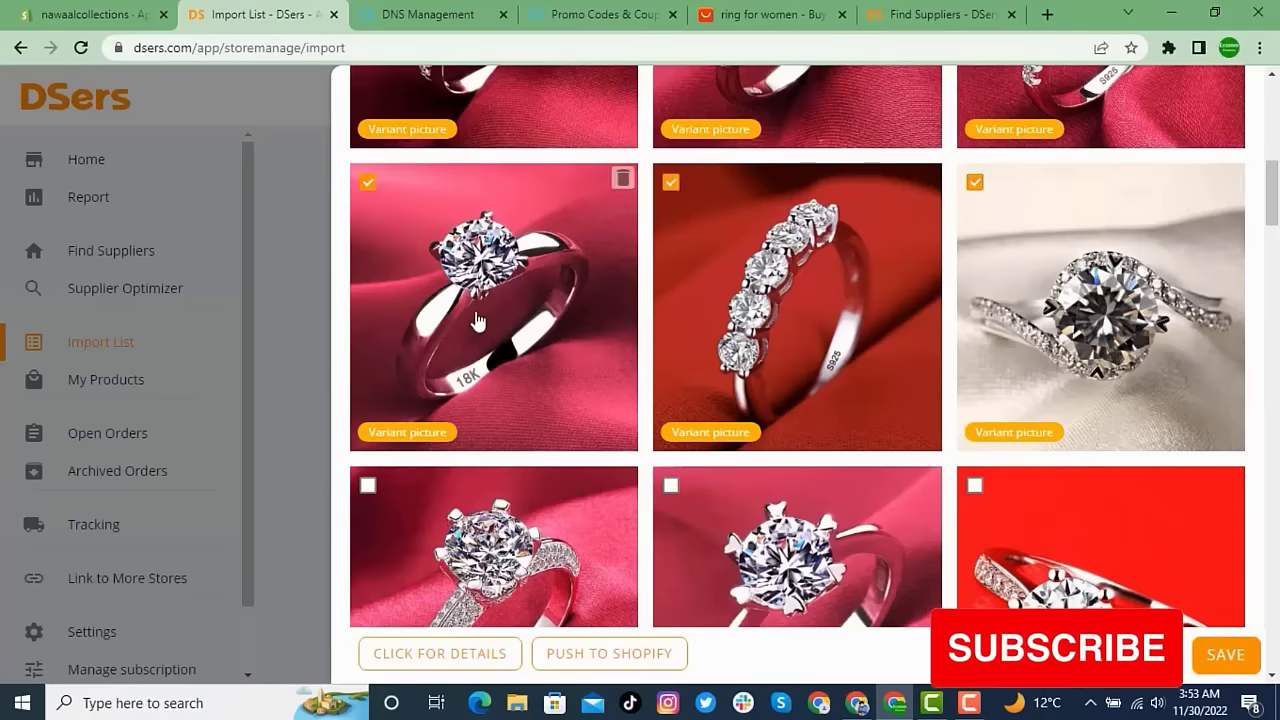
# Add the six-prong S925, halo, double-band, wide-band, twisted-on-red and in-fingers ring photos.
pyautogui.scroll(-3, 528, 300)
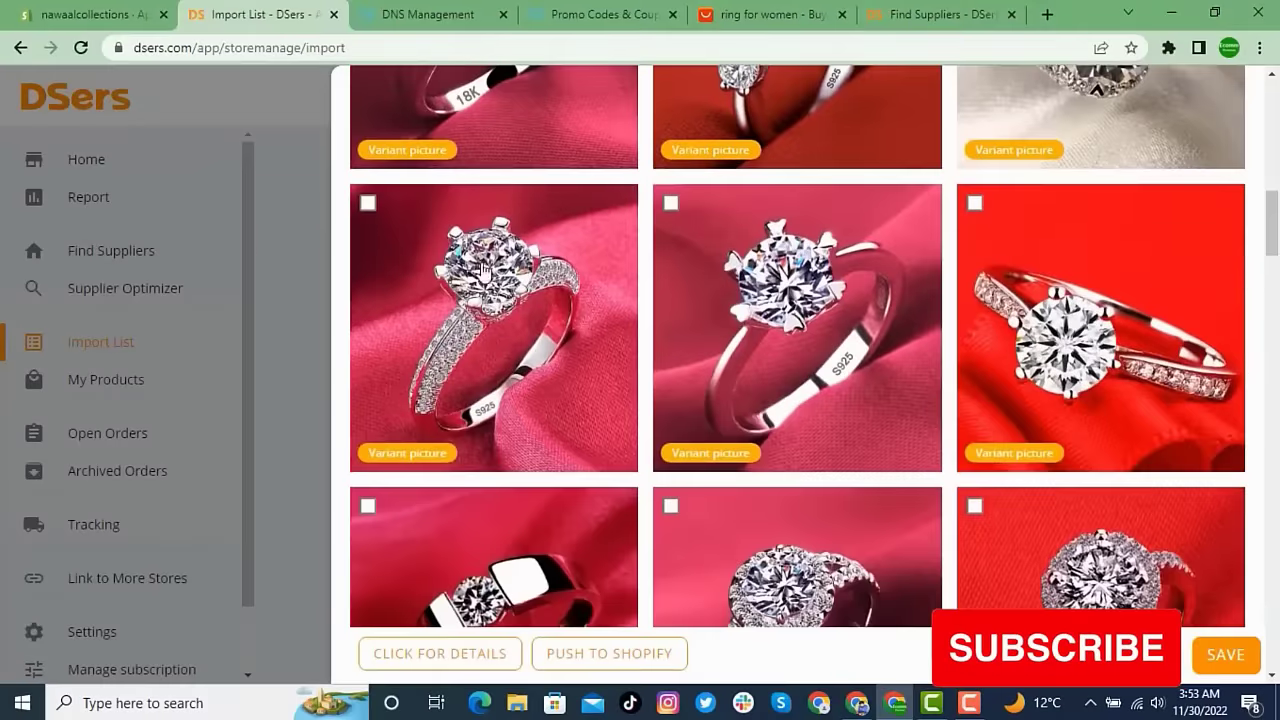
pyautogui.click(670, 203)
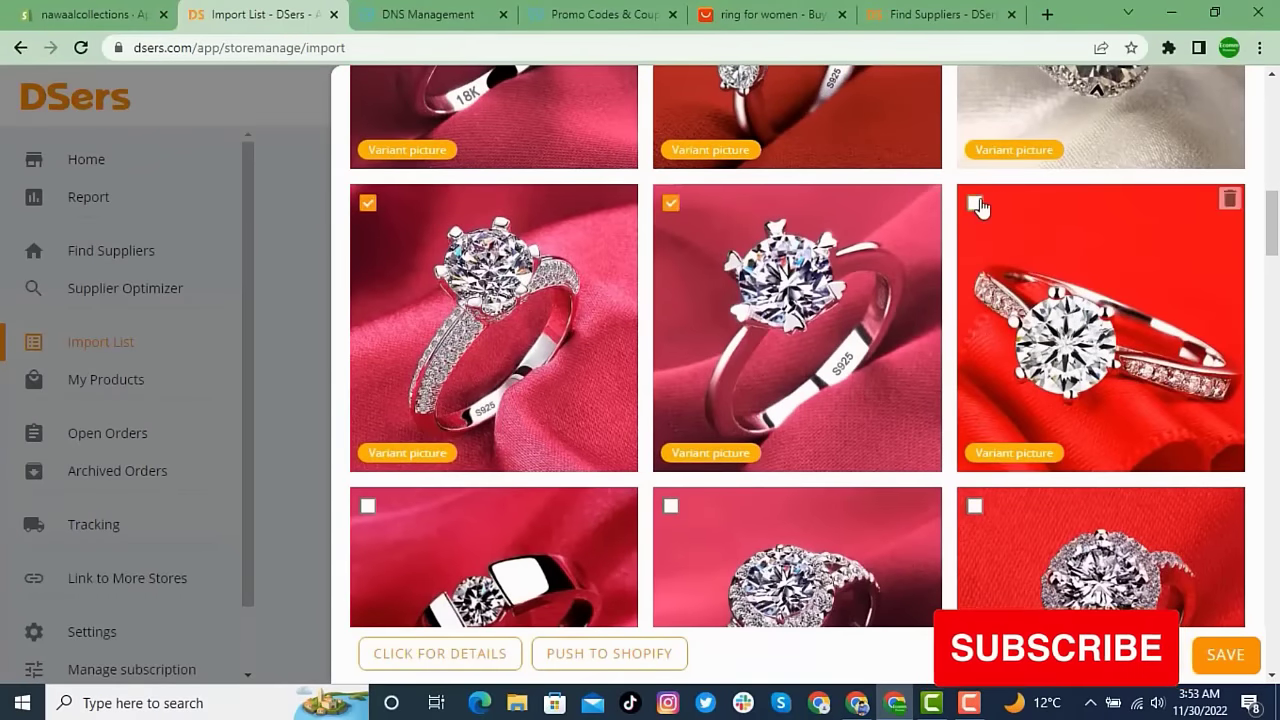
pyautogui.scroll(-3, 873, 273)
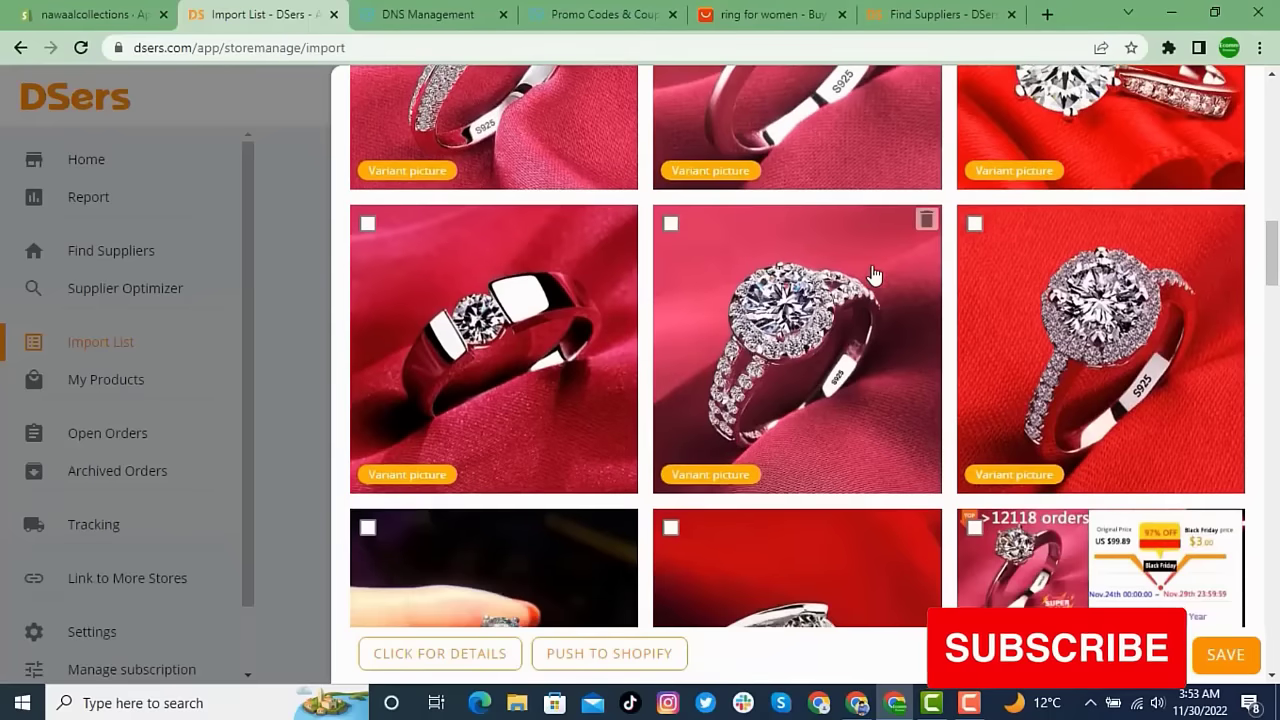
pyautogui.click(975, 223)
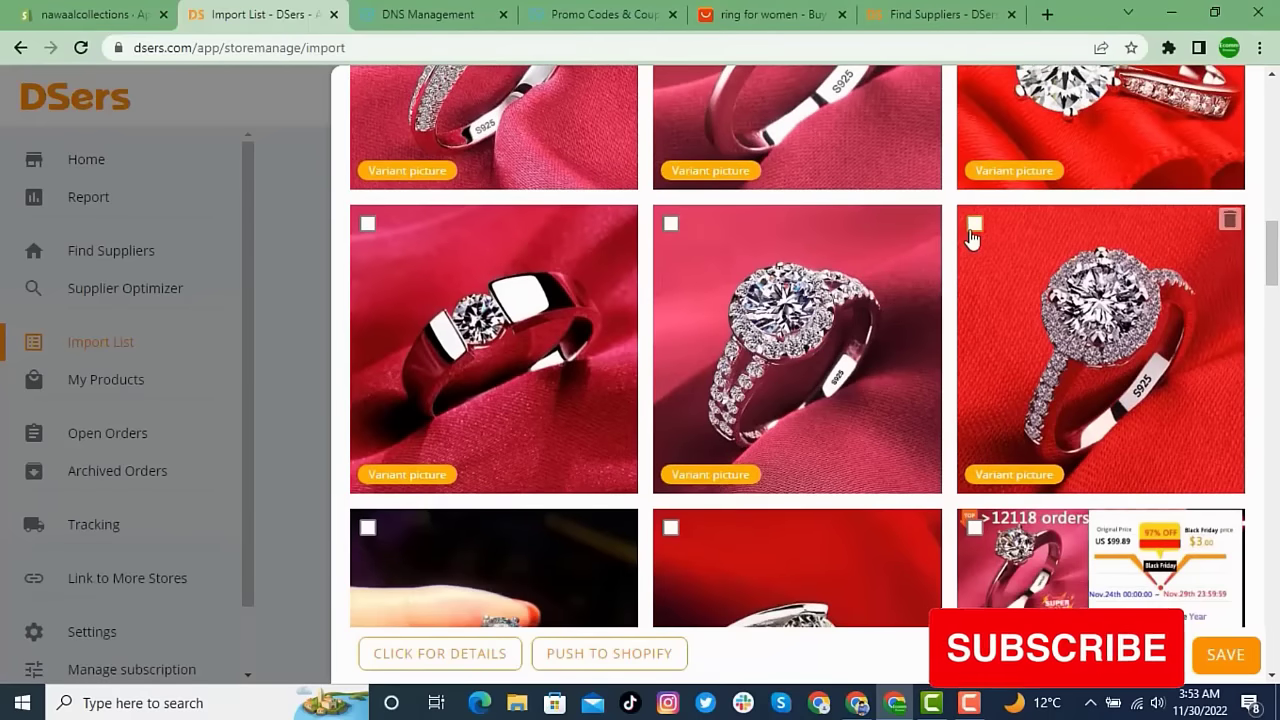
pyautogui.click(670, 224)
pyautogui.click(368, 227)
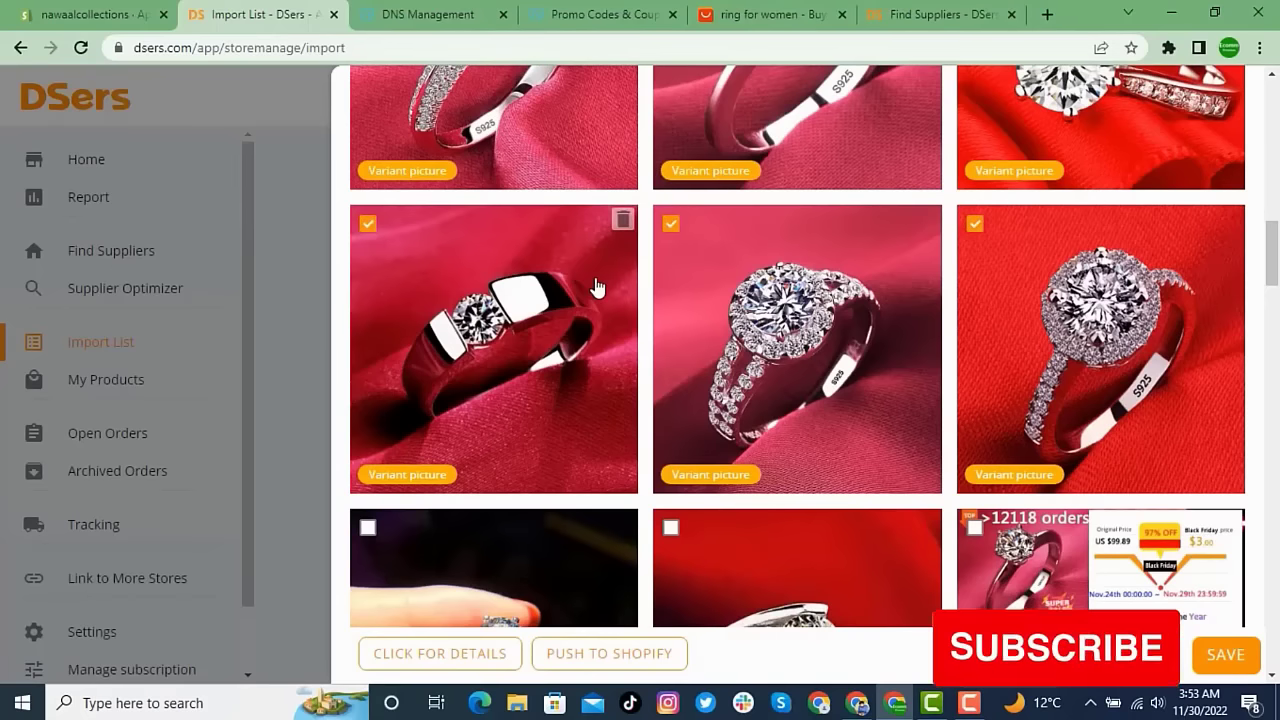
pyautogui.scroll(-2, 617, 280)
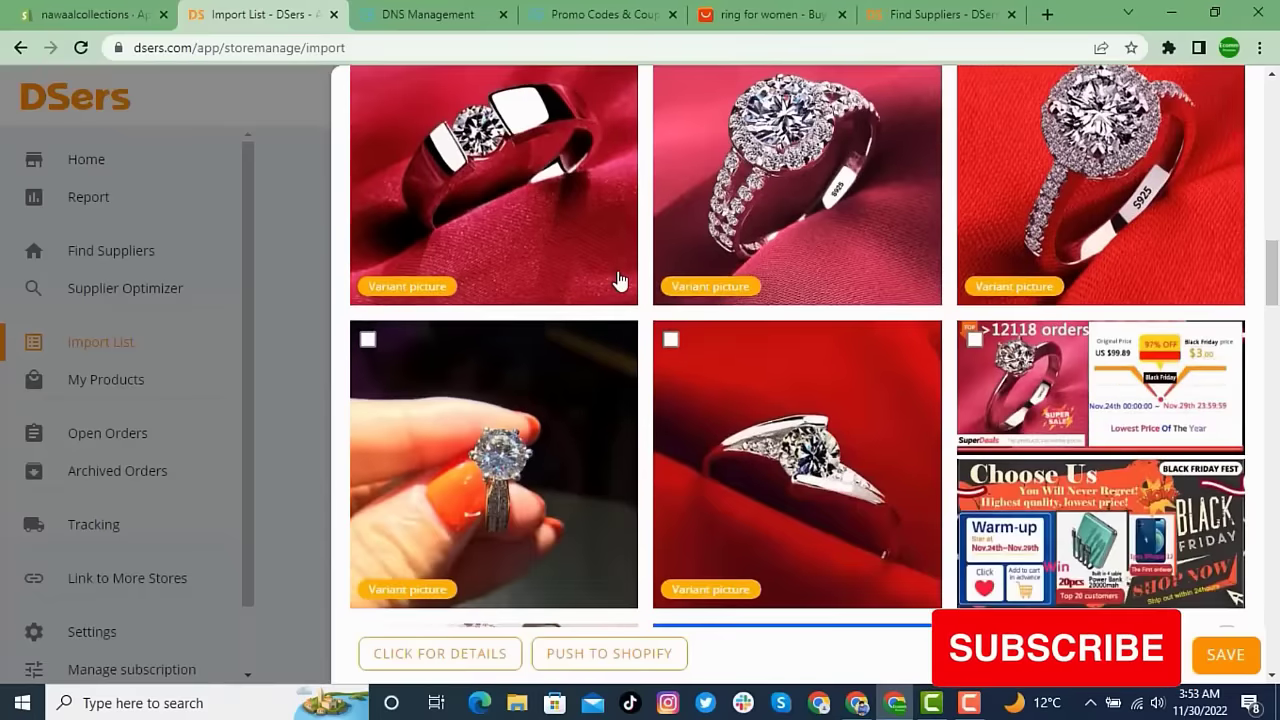
pyautogui.click(670, 339)
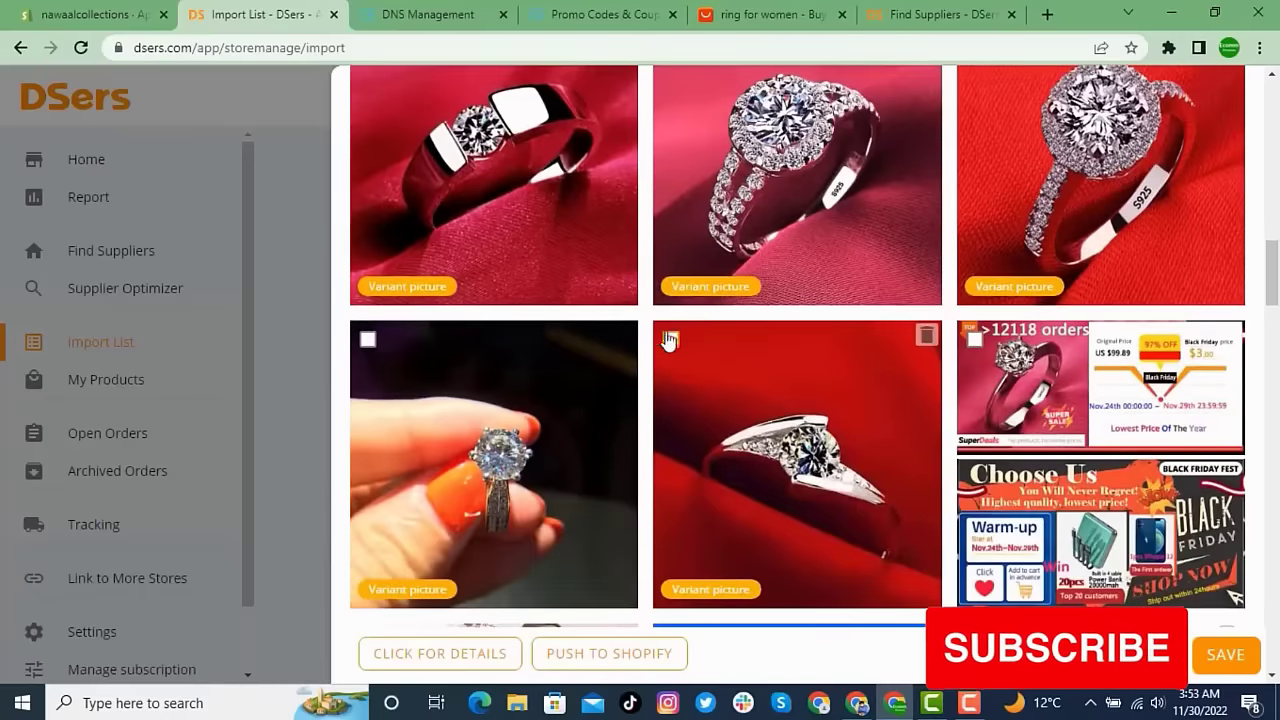
pyautogui.click(370, 344)
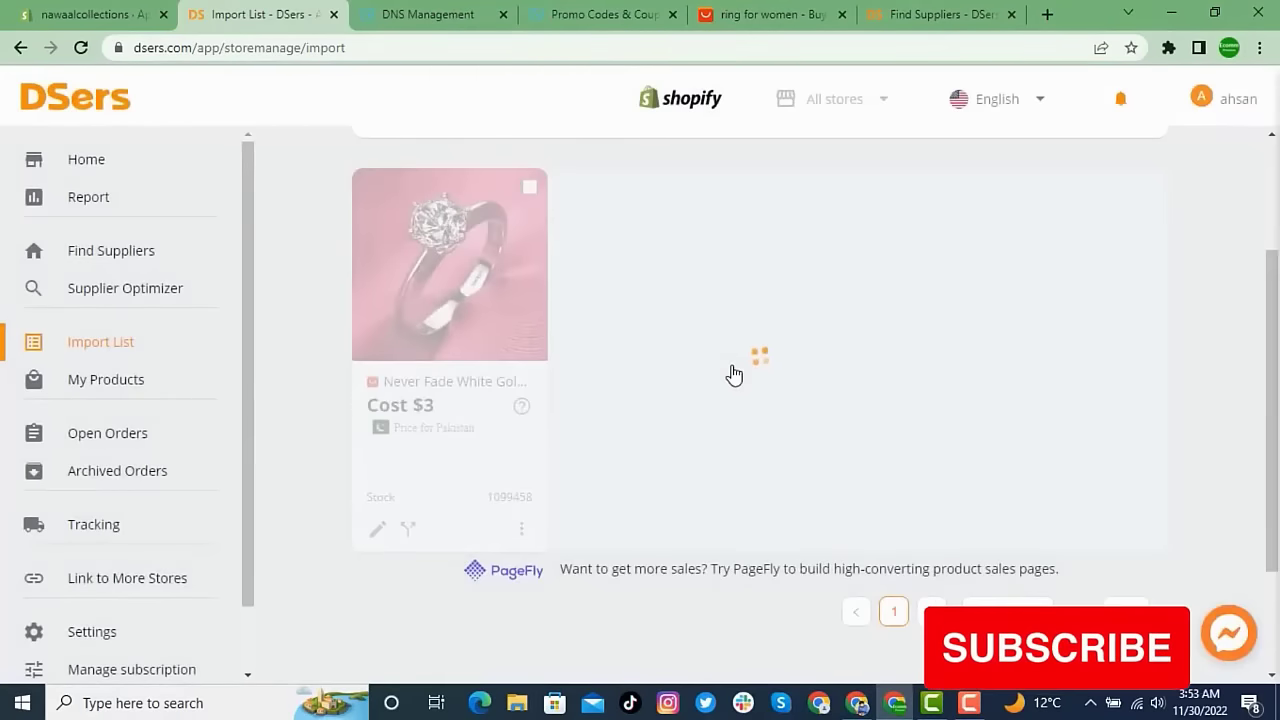
# Change the ring's Ship to country from United States to Pakistan and search shipping options.
pyautogui.click(377, 530)
pyautogui.scroll(2, 900, 410)
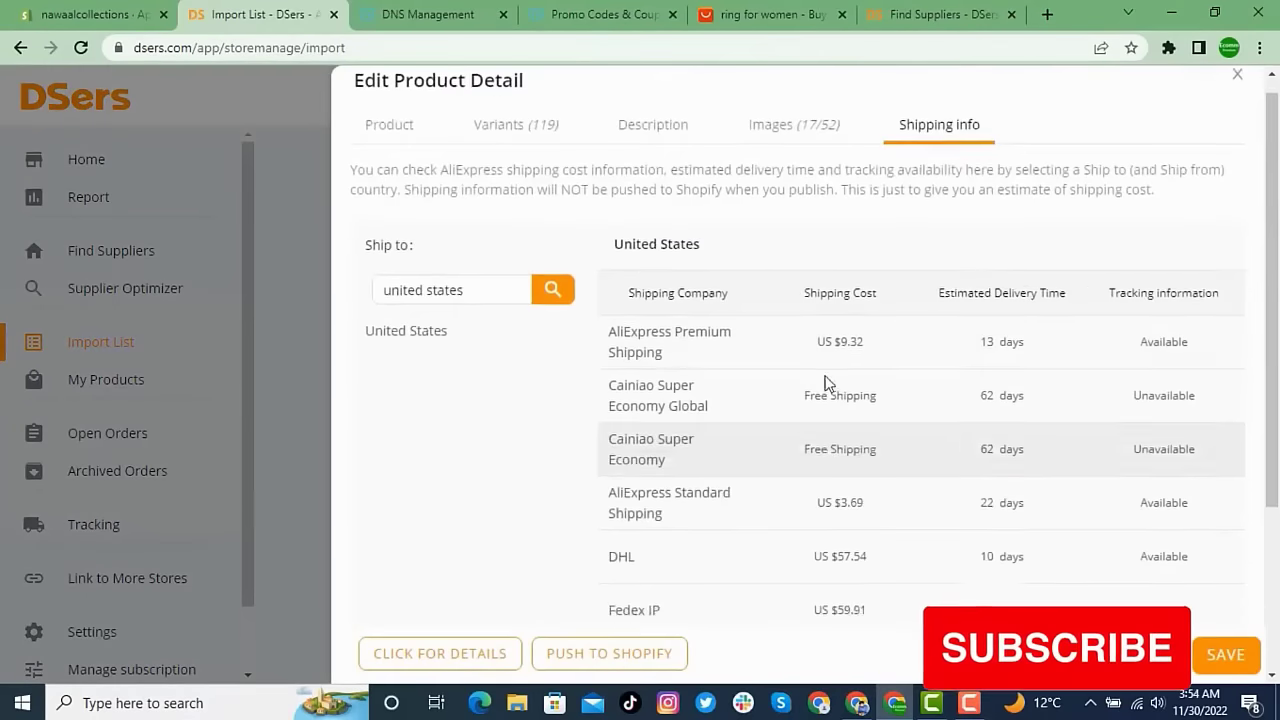
pyautogui.moveTo(492, 311); pyautogui.dragTo(384, 307)
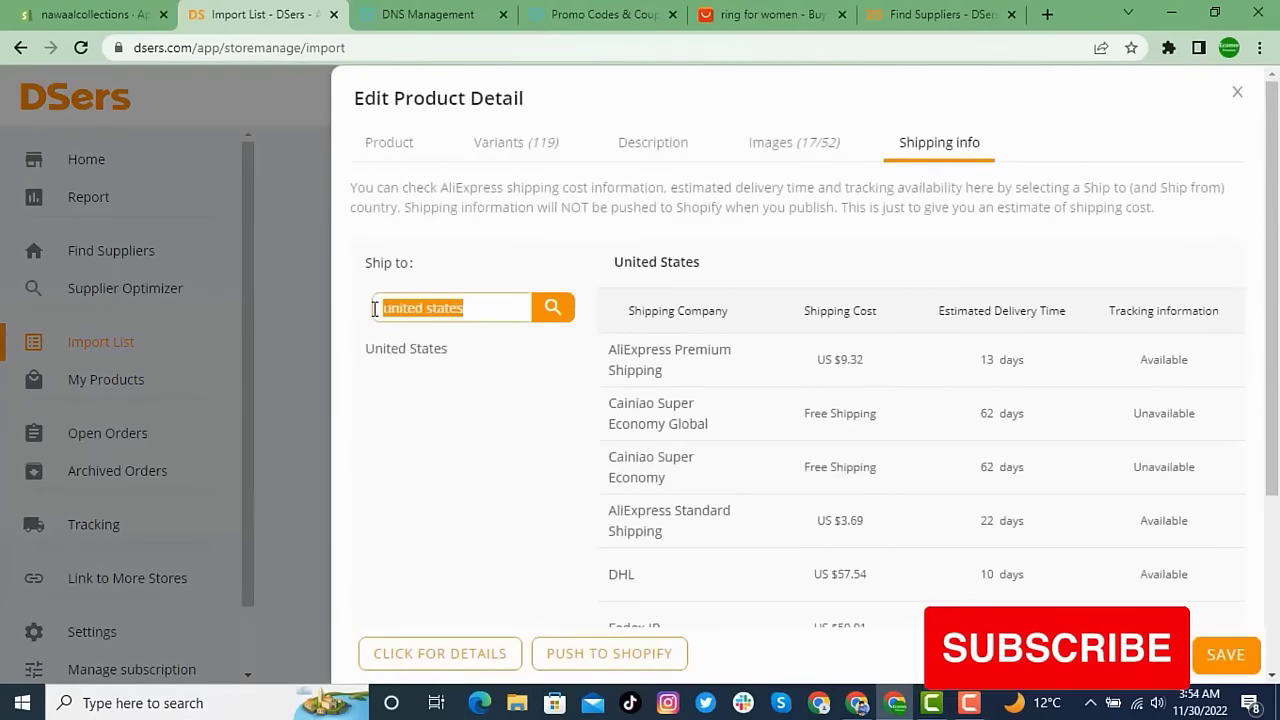
pyautogui.write('pak')
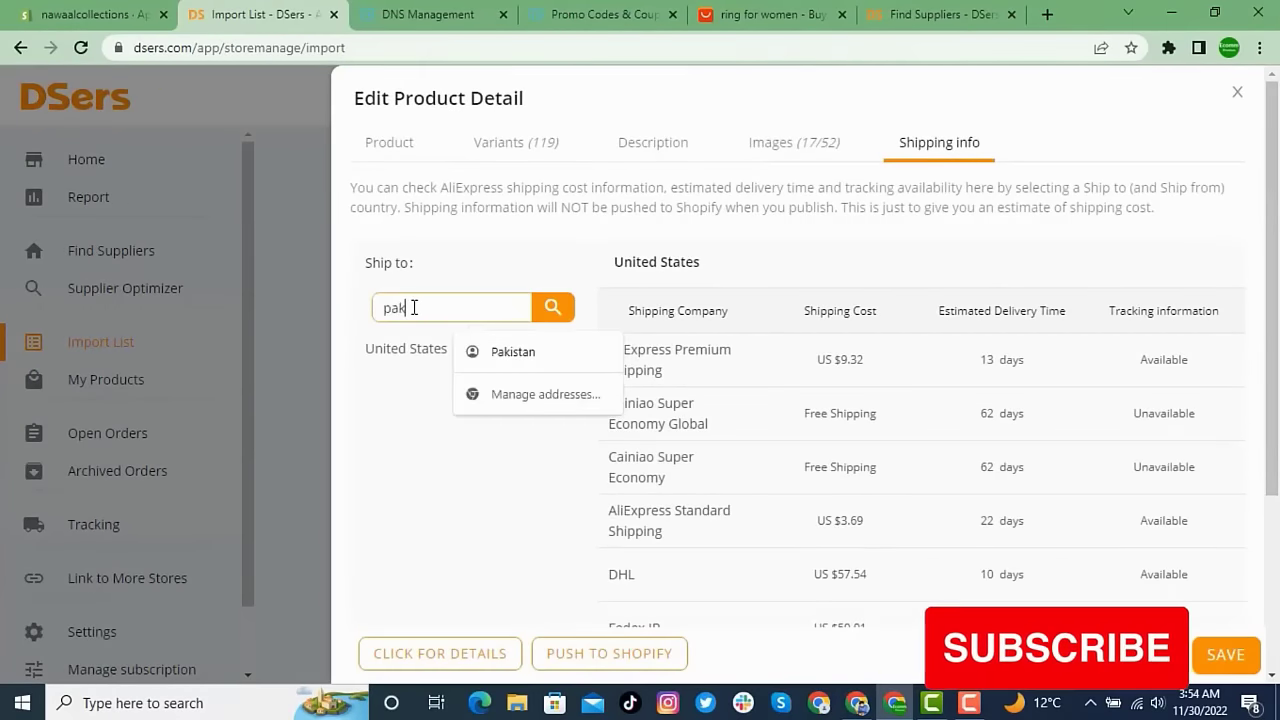
pyautogui.write('istan')
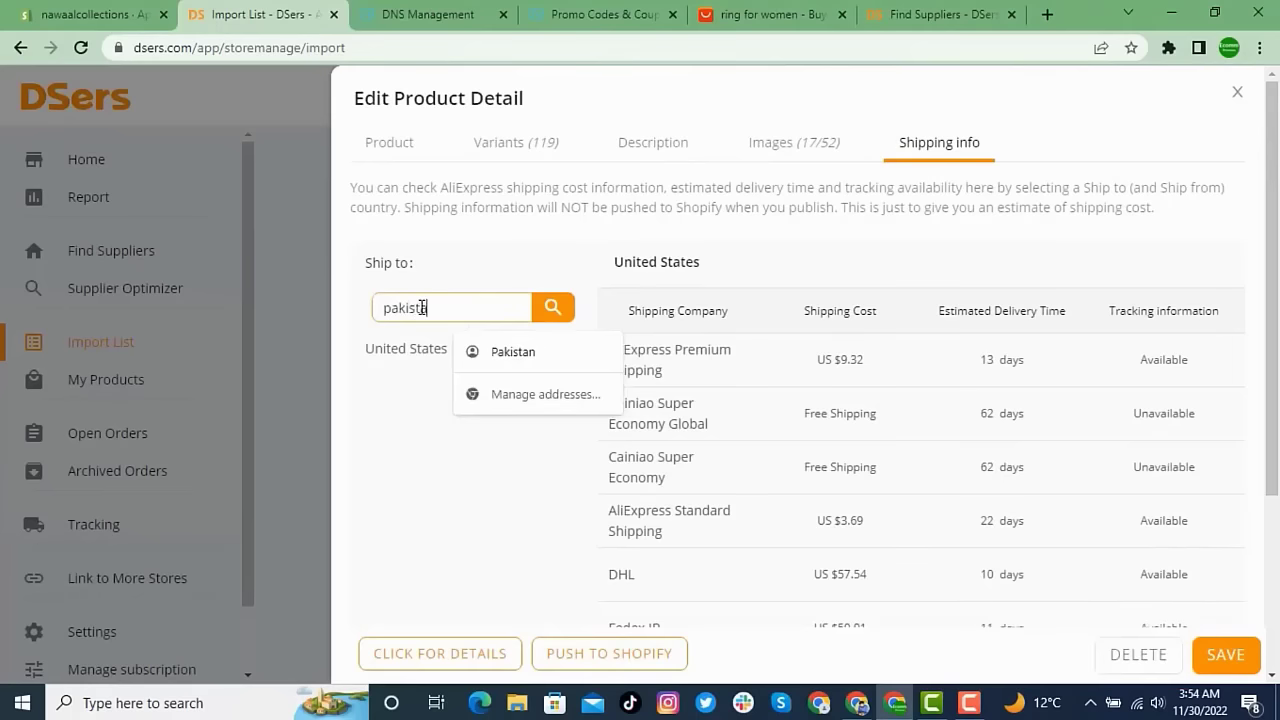
pyautogui.click(535, 358)
pyautogui.click(556, 313)
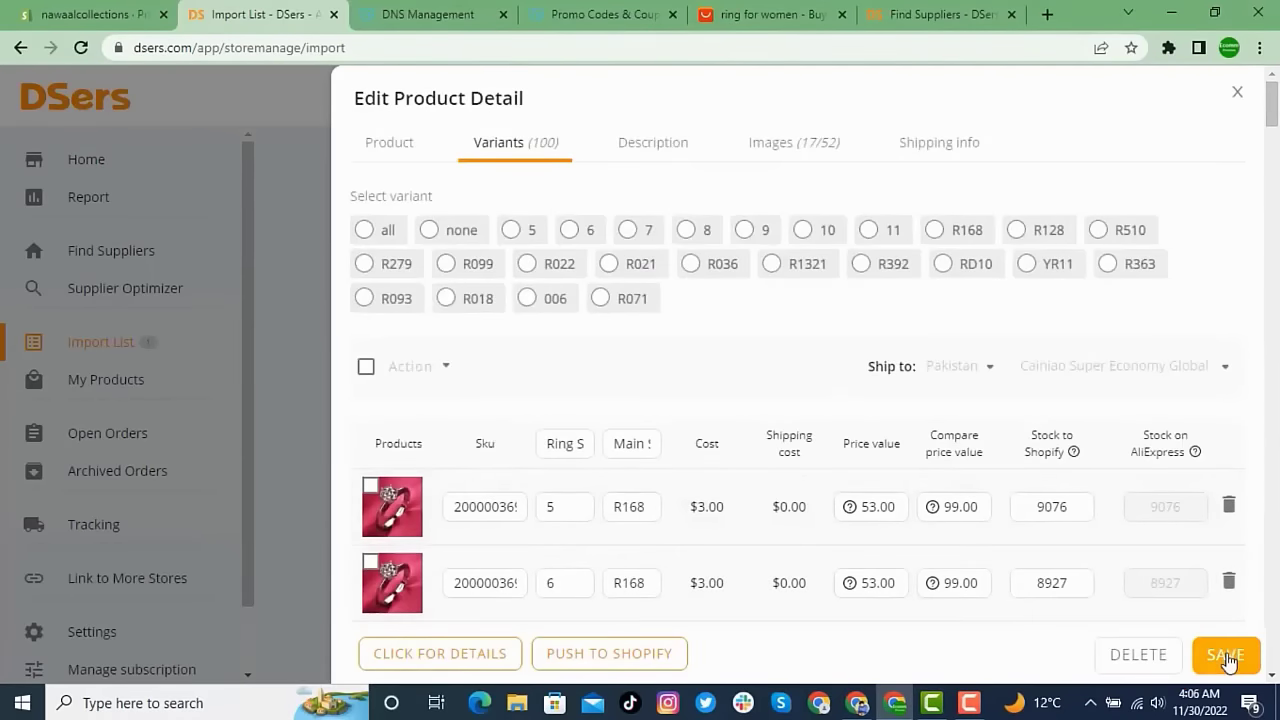
# Save the ring's edits and bring up its Push Products dialog.
pyautogui.click(1213, 653)
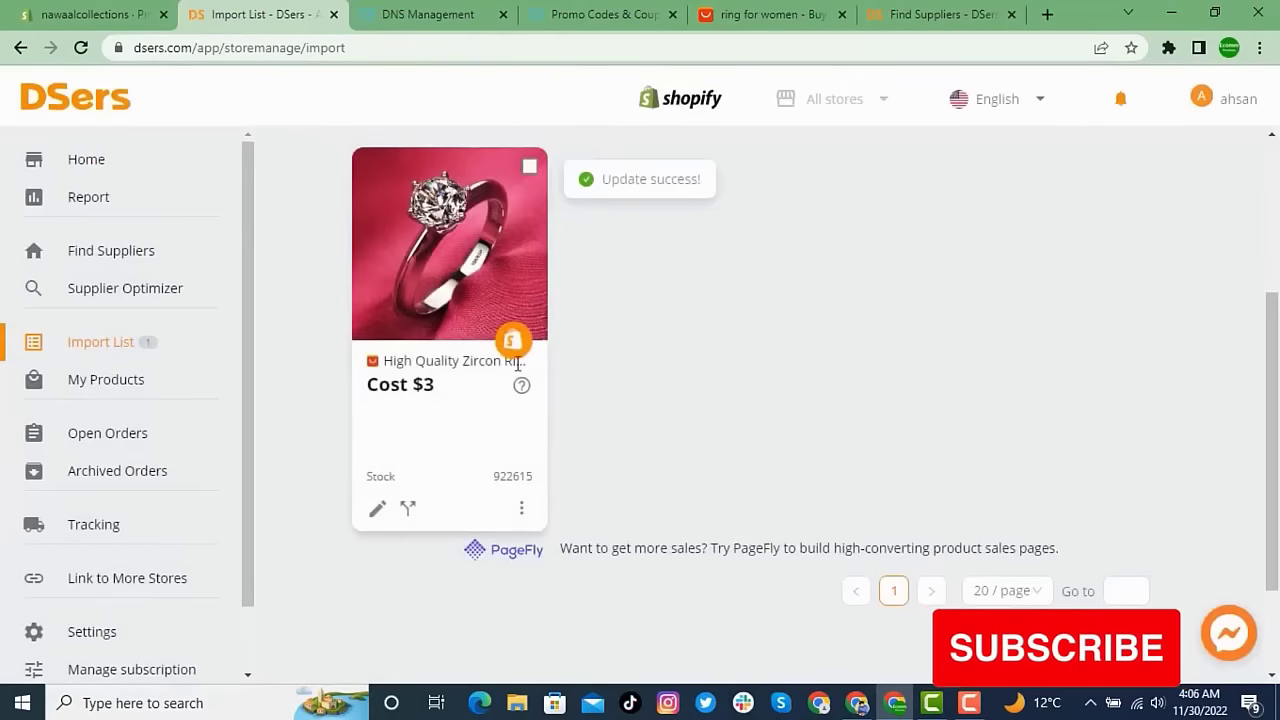
pyautogui.moveTo(521, 380)
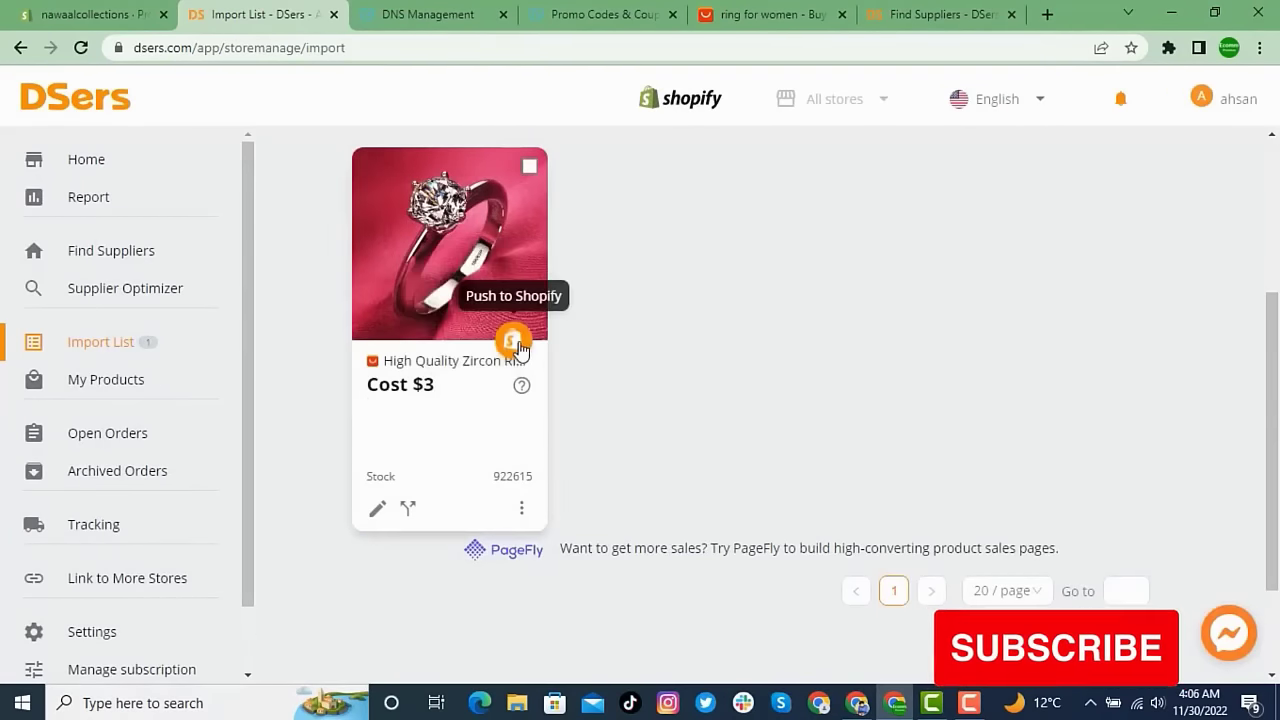
pyautogui.click(520, 347)
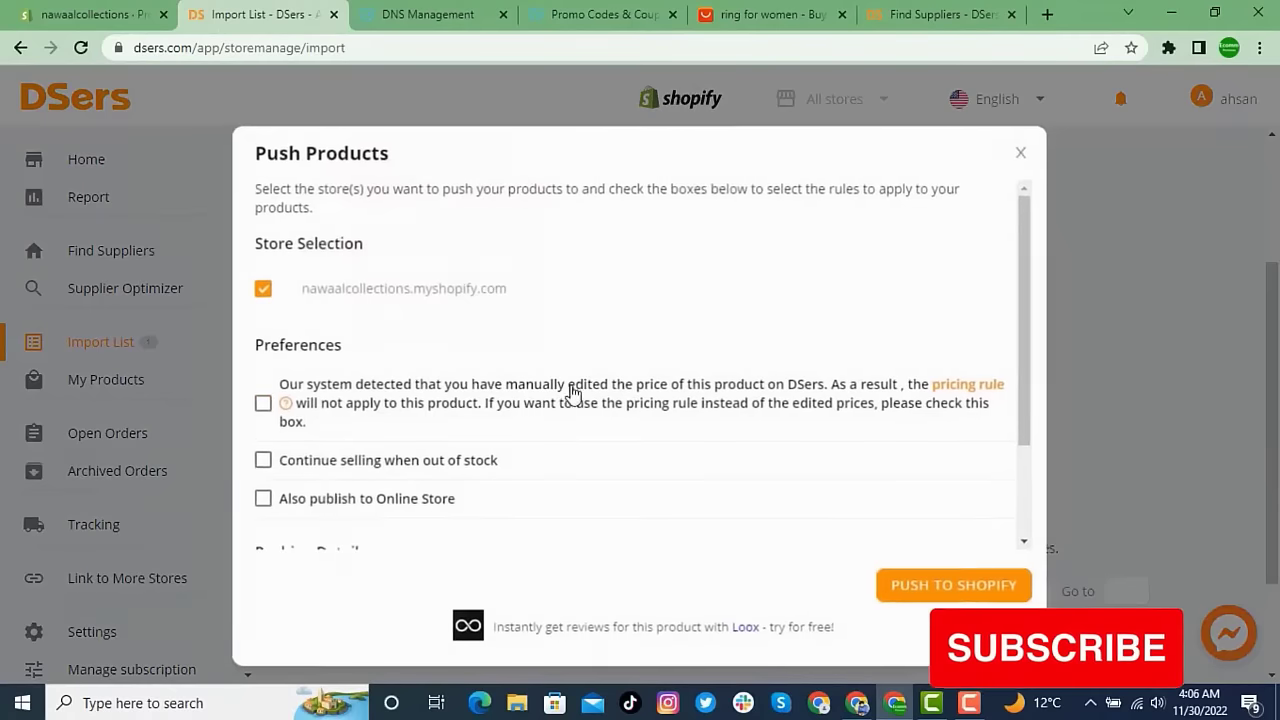
# Push the ring to Shopify with 'Also publish to Online Store' ticked, then view the Shopify Products page.
pyautogui.click(445, 500)
pyautogui.click(954, 586)
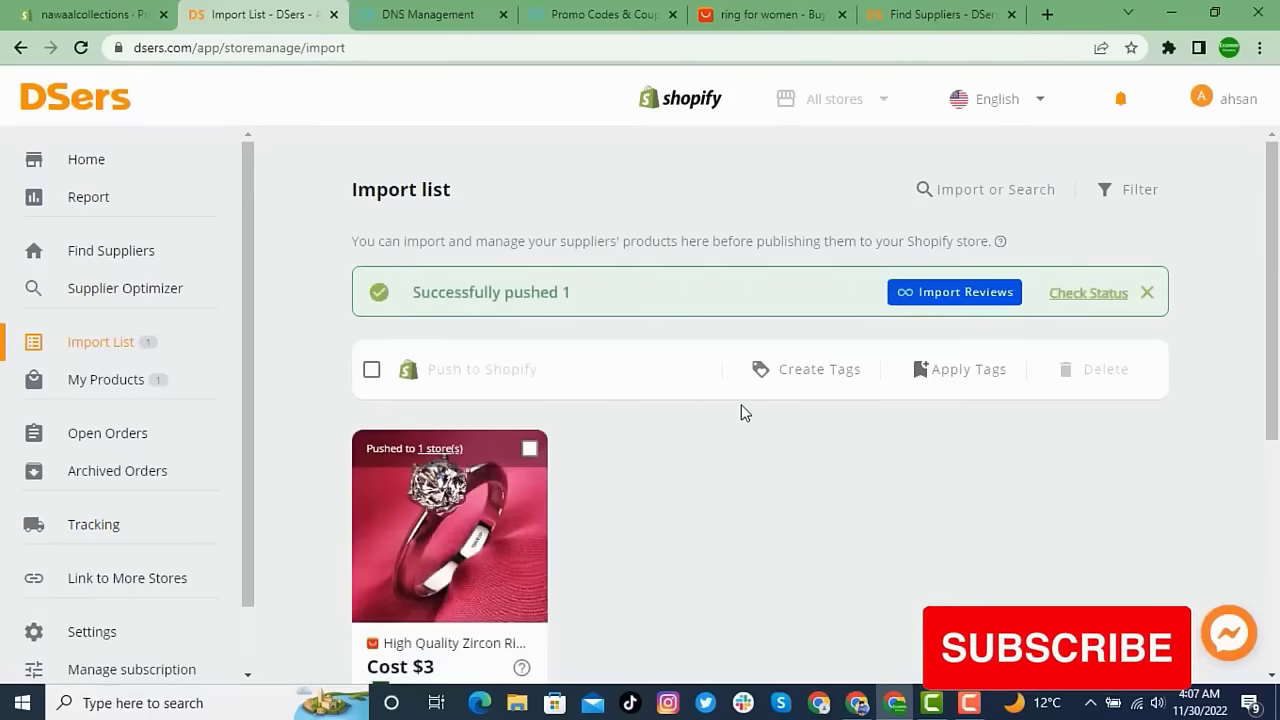
pyautogui.click(408, 12)
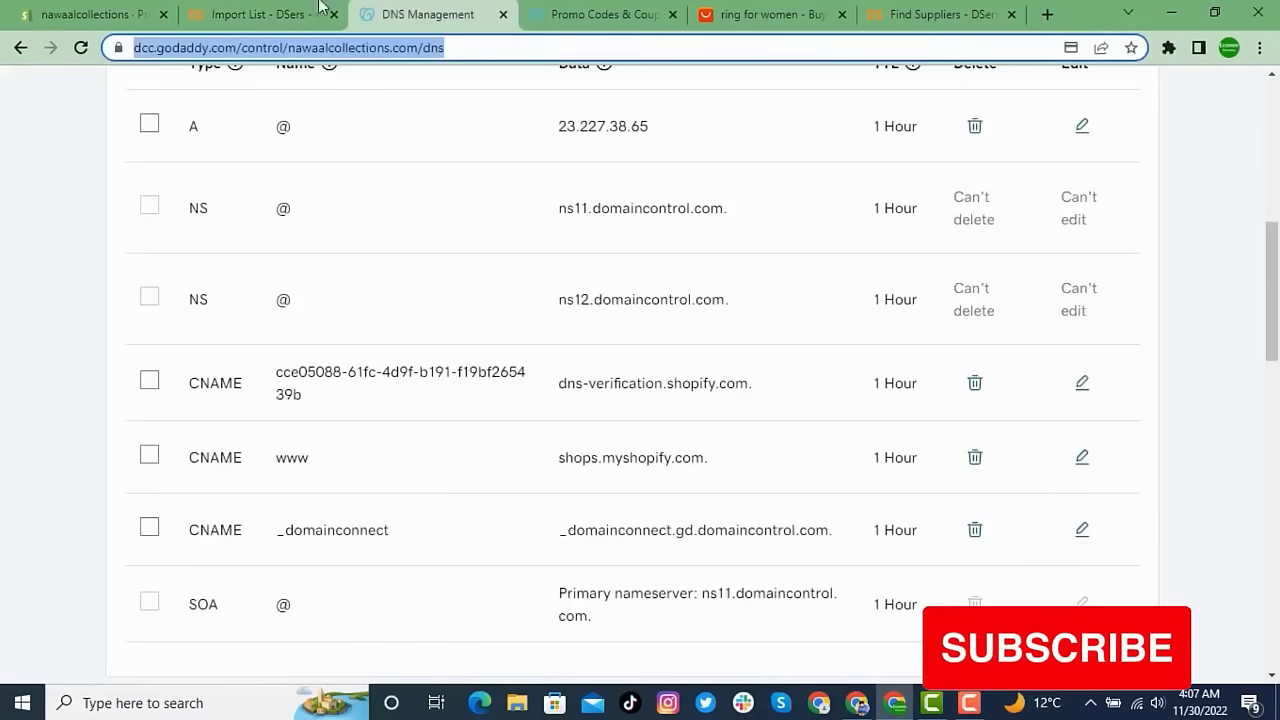
pyautogui.click(60, 14)
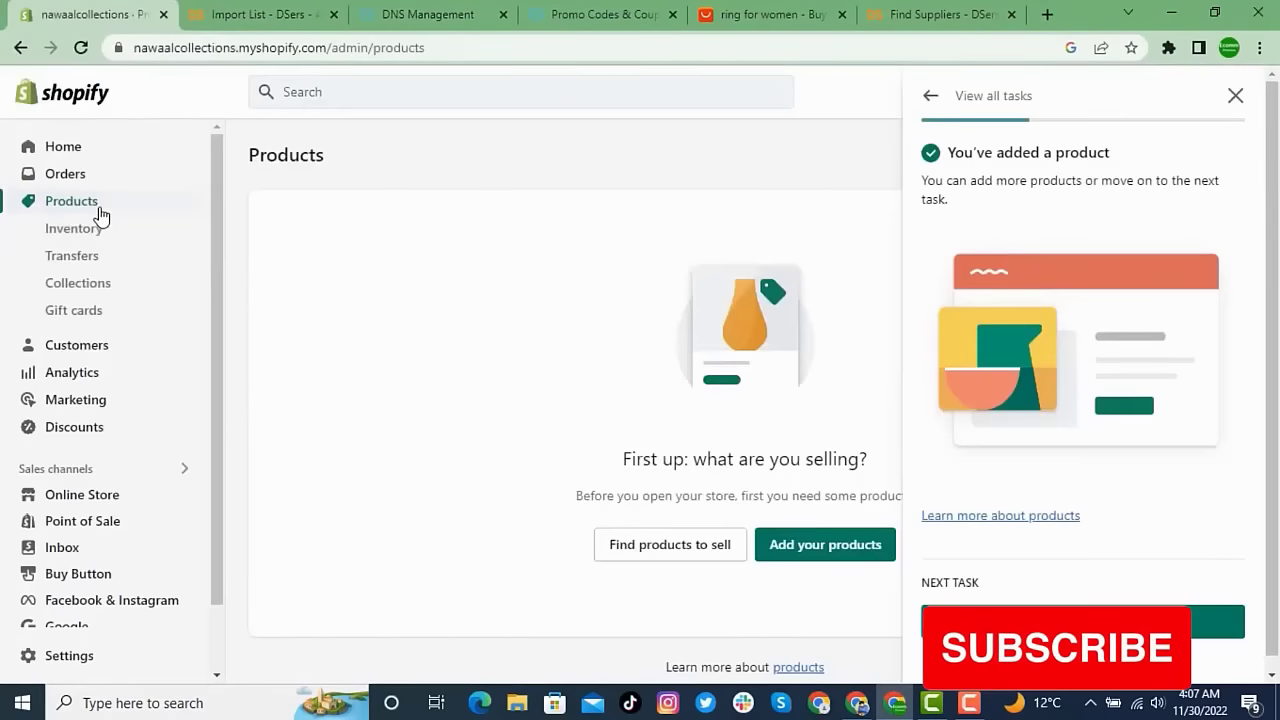
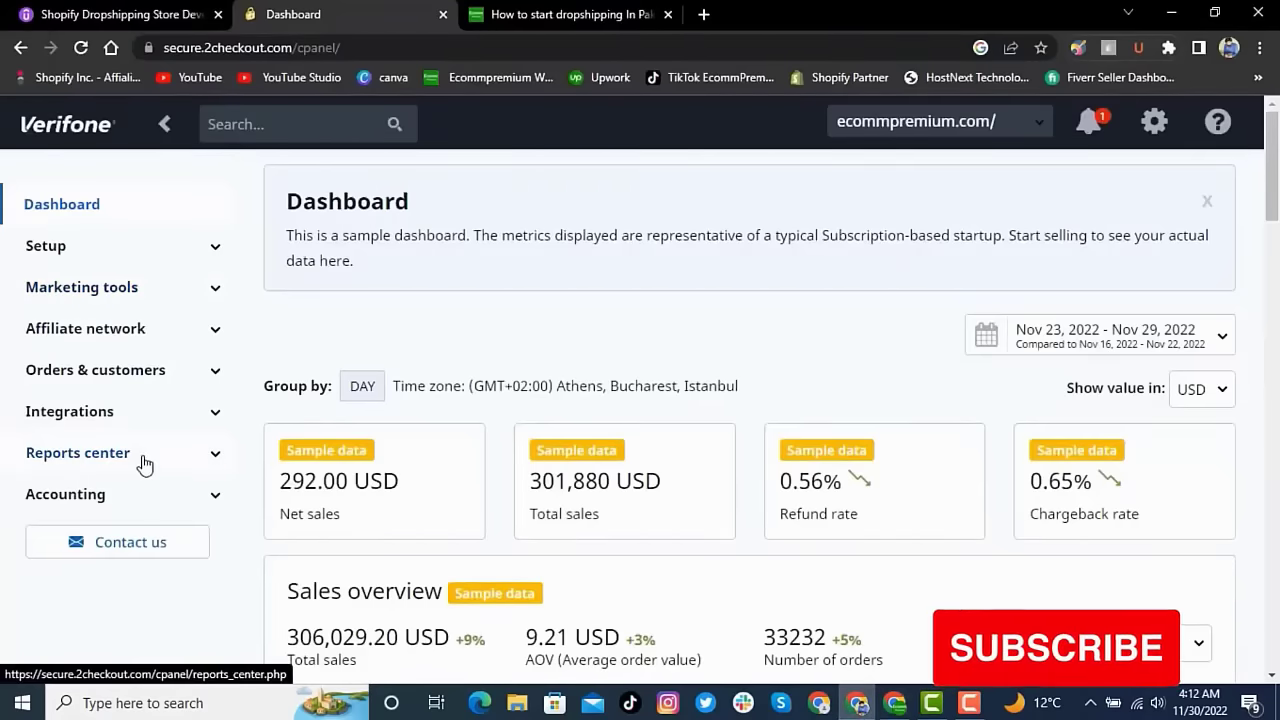
# Check the Webhooks & API details in 2Checkout cPanel, then return to Shopify's 2Checkout settings.
pyautogui.click(178, 413)
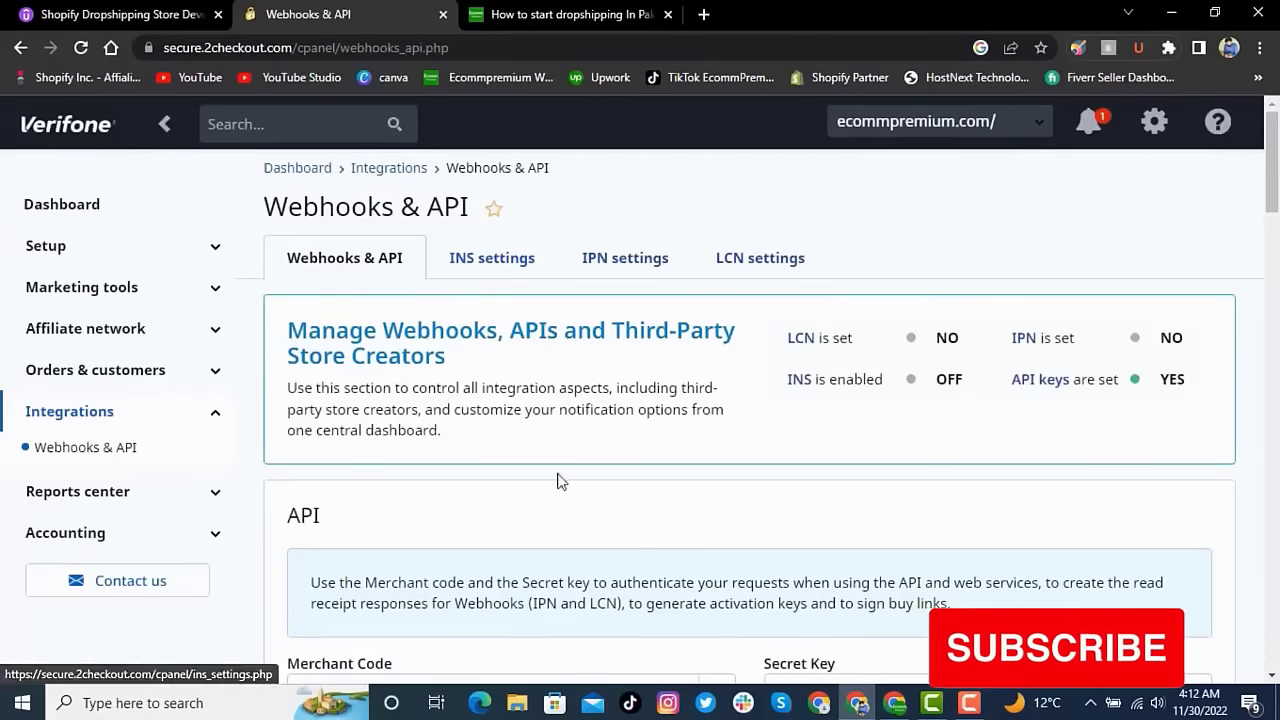
pyautogui.click(978, 707)
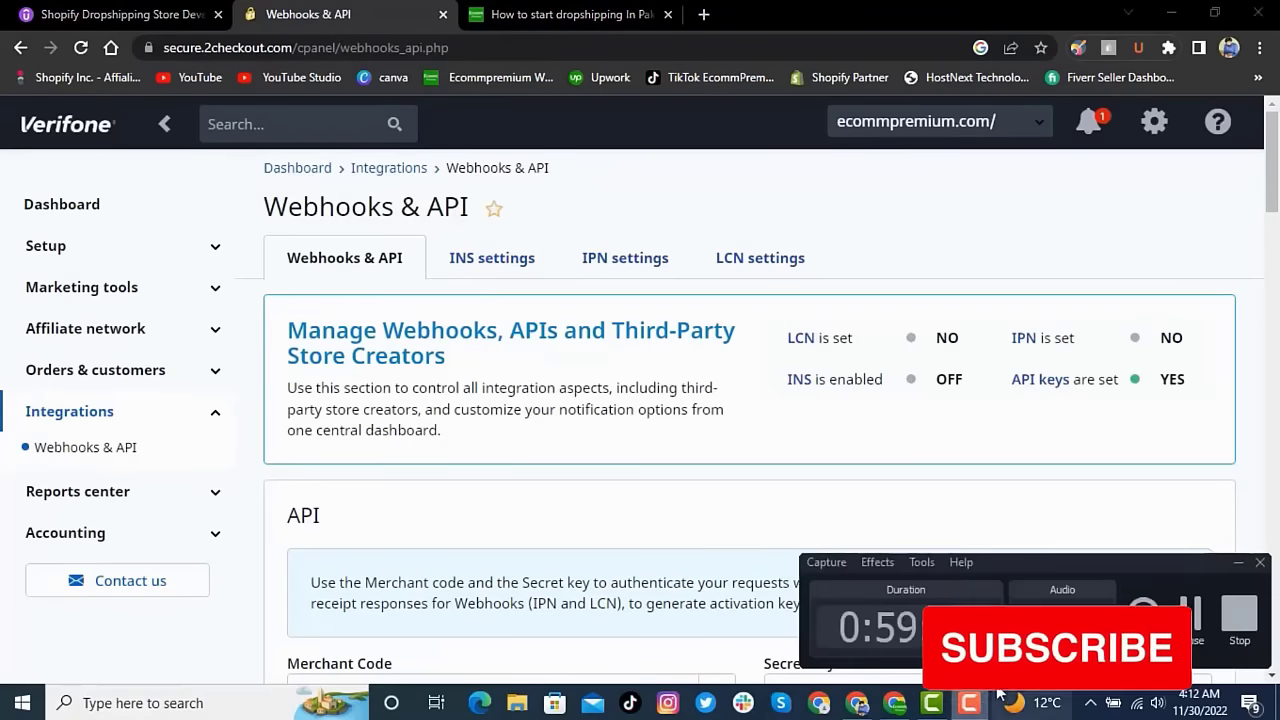
pyautogui.click(1190, 614)
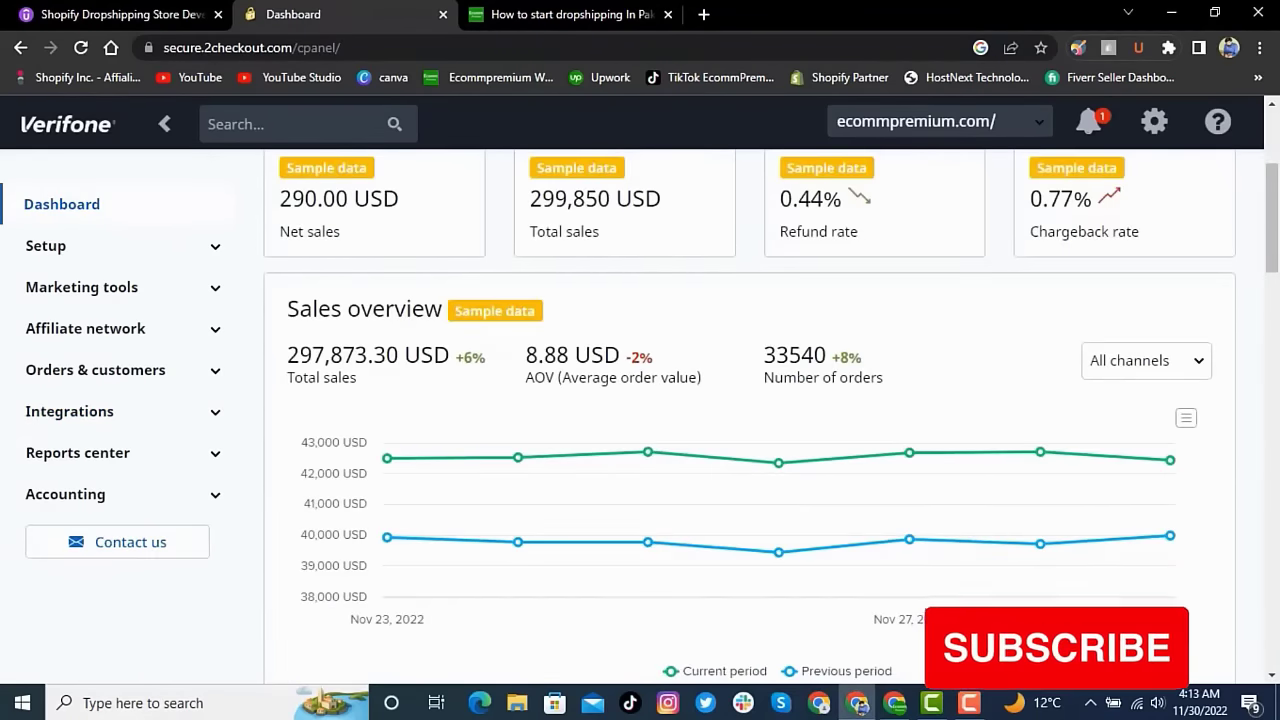
pyautogui.click(887, 705)
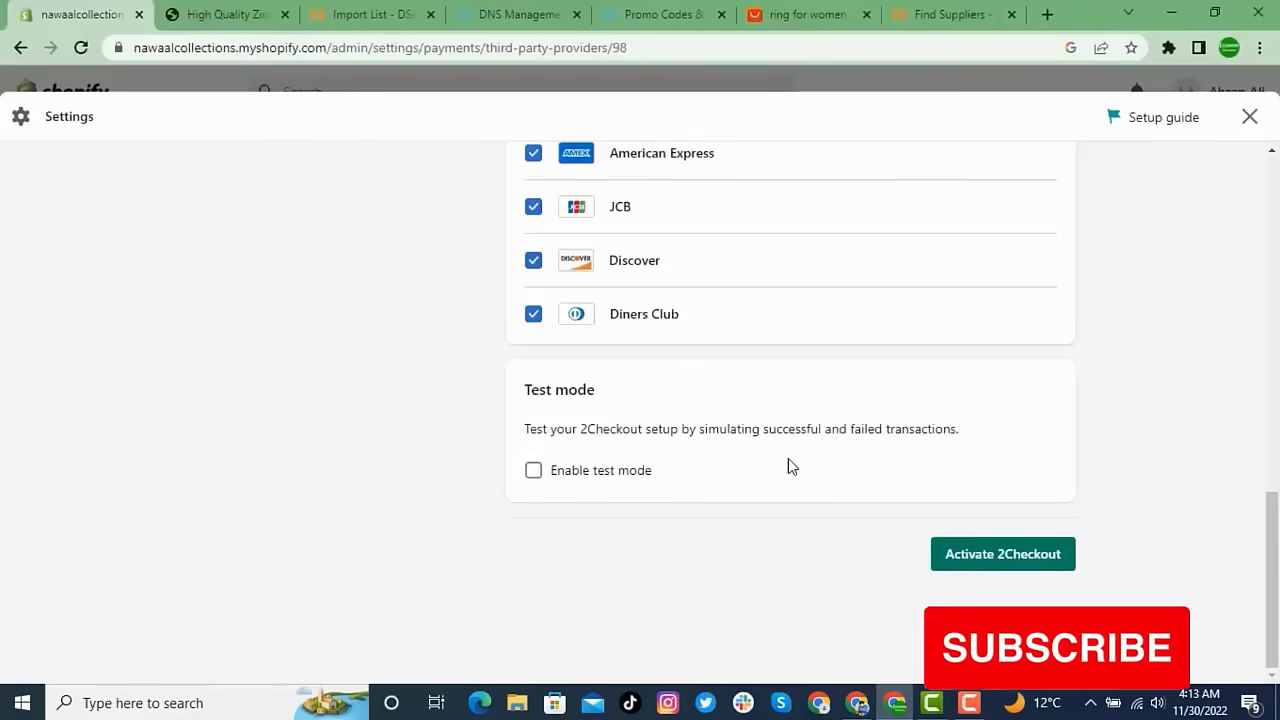
# Enter the 2Checkout merchant code and secret word in Shopify's provider settings.
pyautogui.scroll(6, 788, 460)
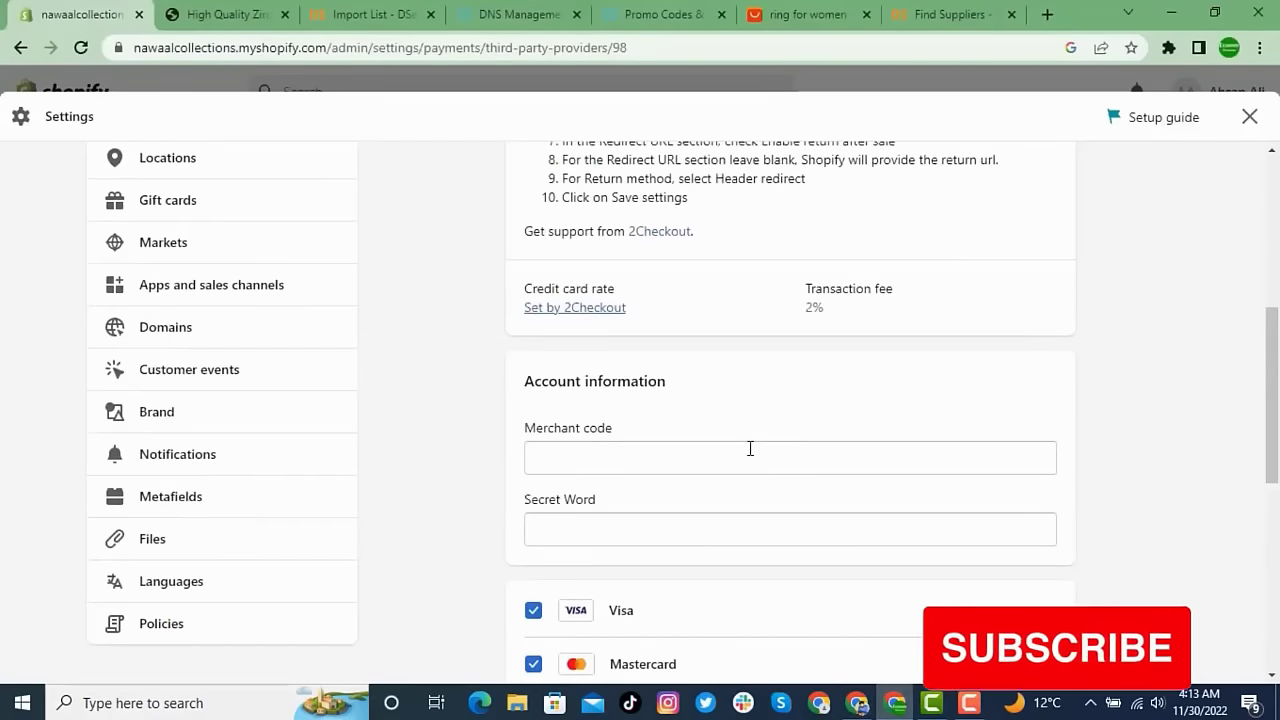
pyautogui.scroll(-5, 789, 392)
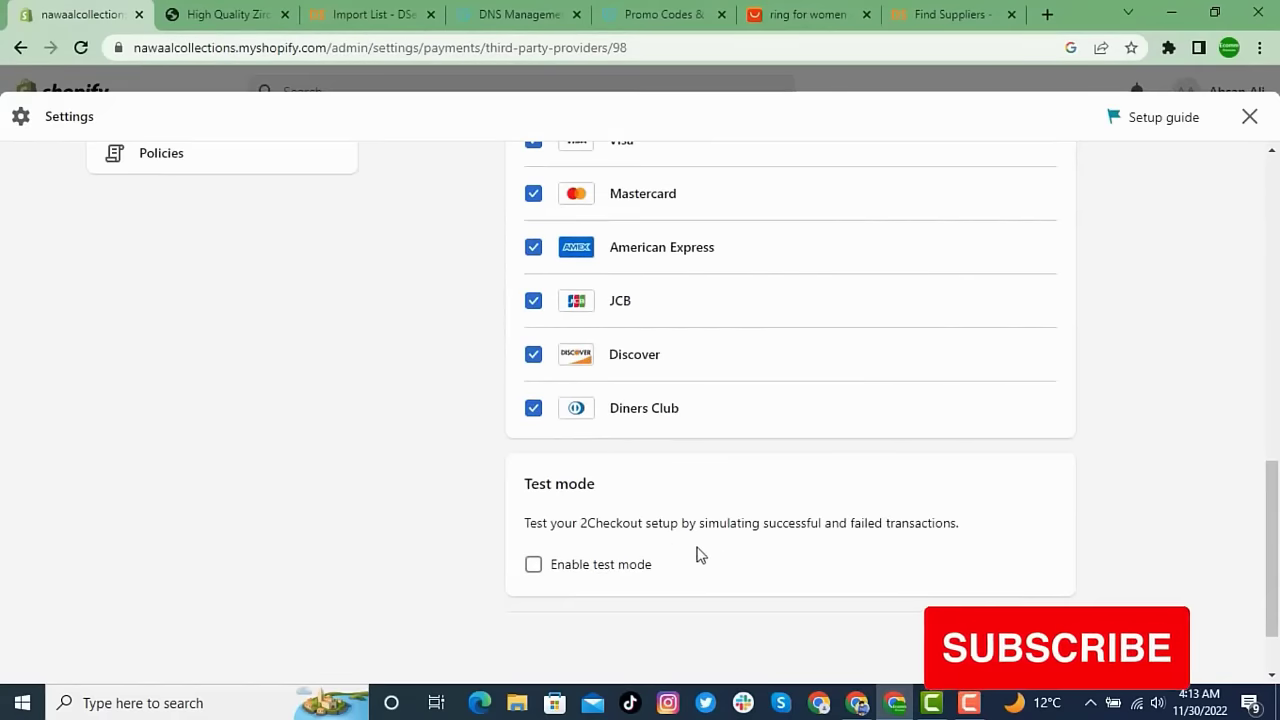
pyautogui.click(969, 703)
pyautogui.click(1131, 580)
pyautogui.scroll(-1, 1131, 580)
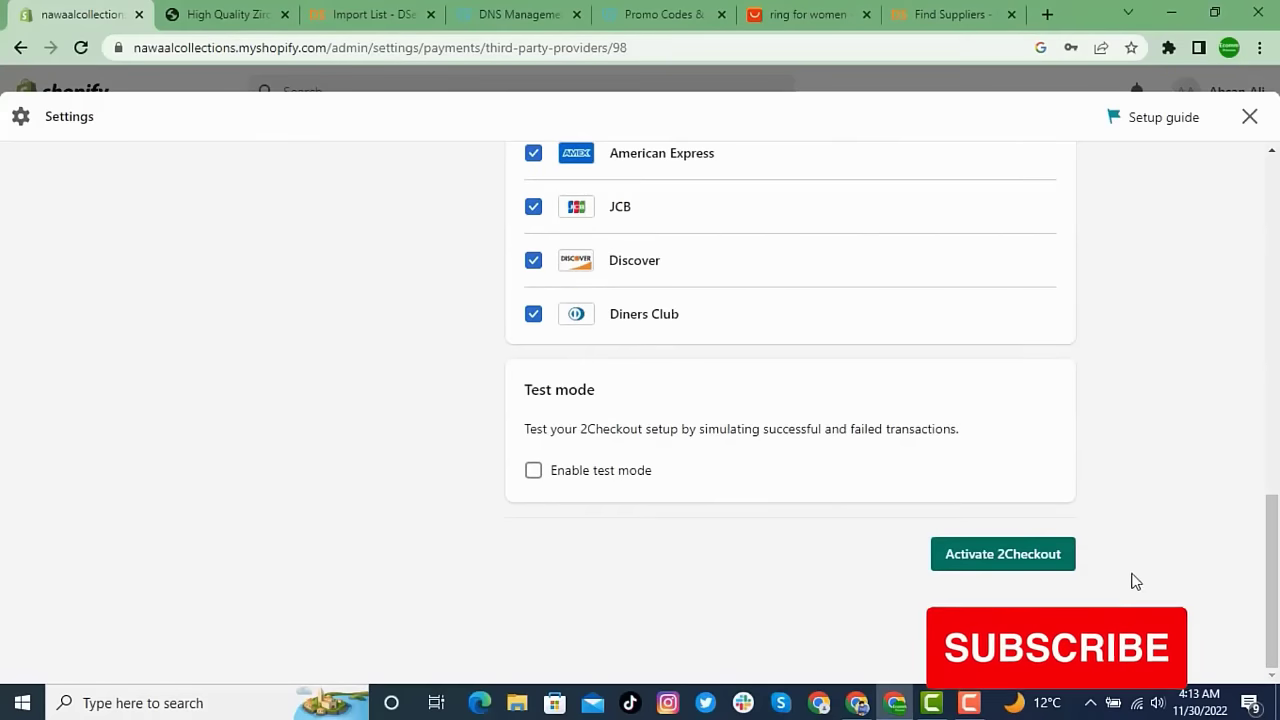
pyautogui.scroll(1, 1150, 550)
pyautogui.scroll(5, 1150, 545)
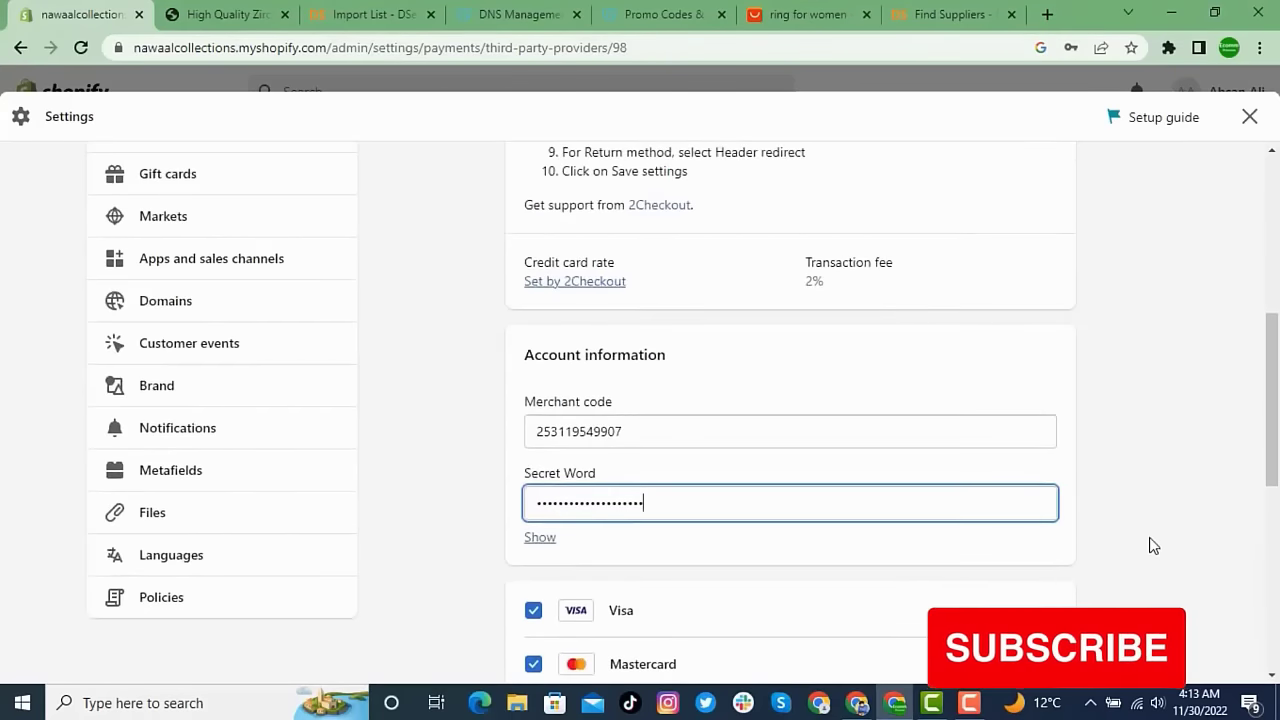
pyautogui.scroll(-3, 1134, 571)
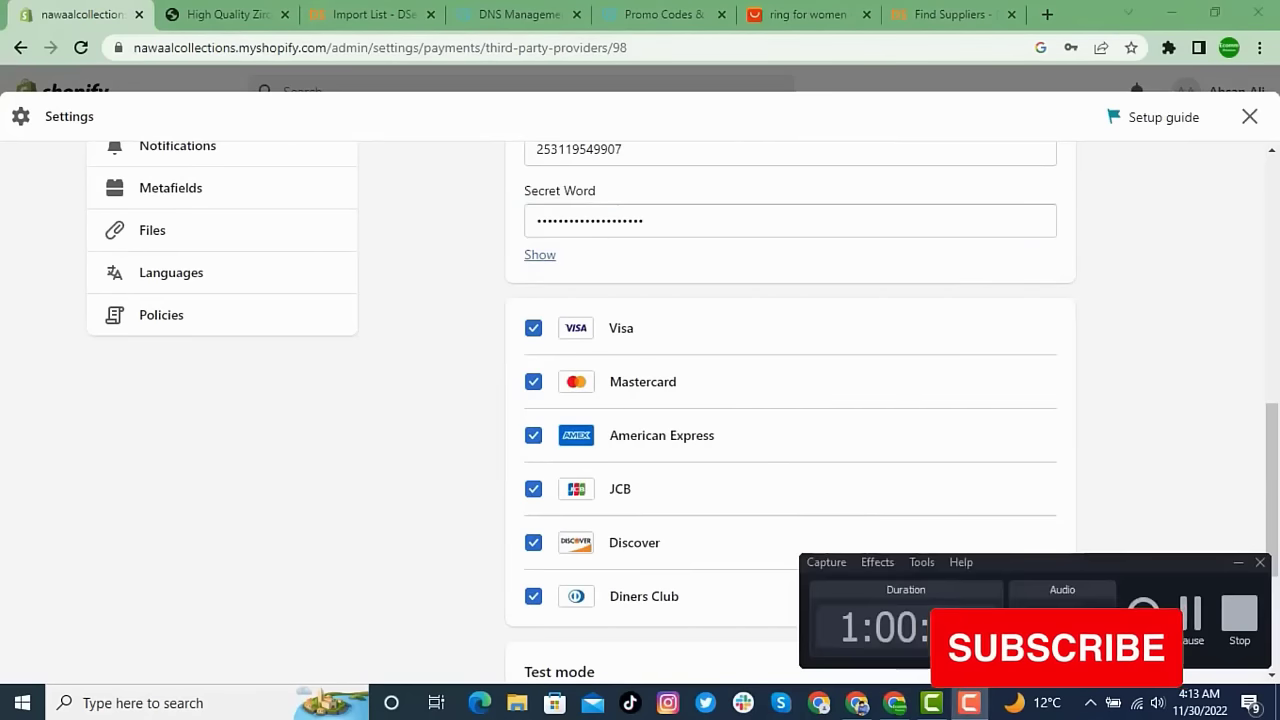
pyautogui.click(1161, 526)
pyautogui.scroll(4, 1161, 526)
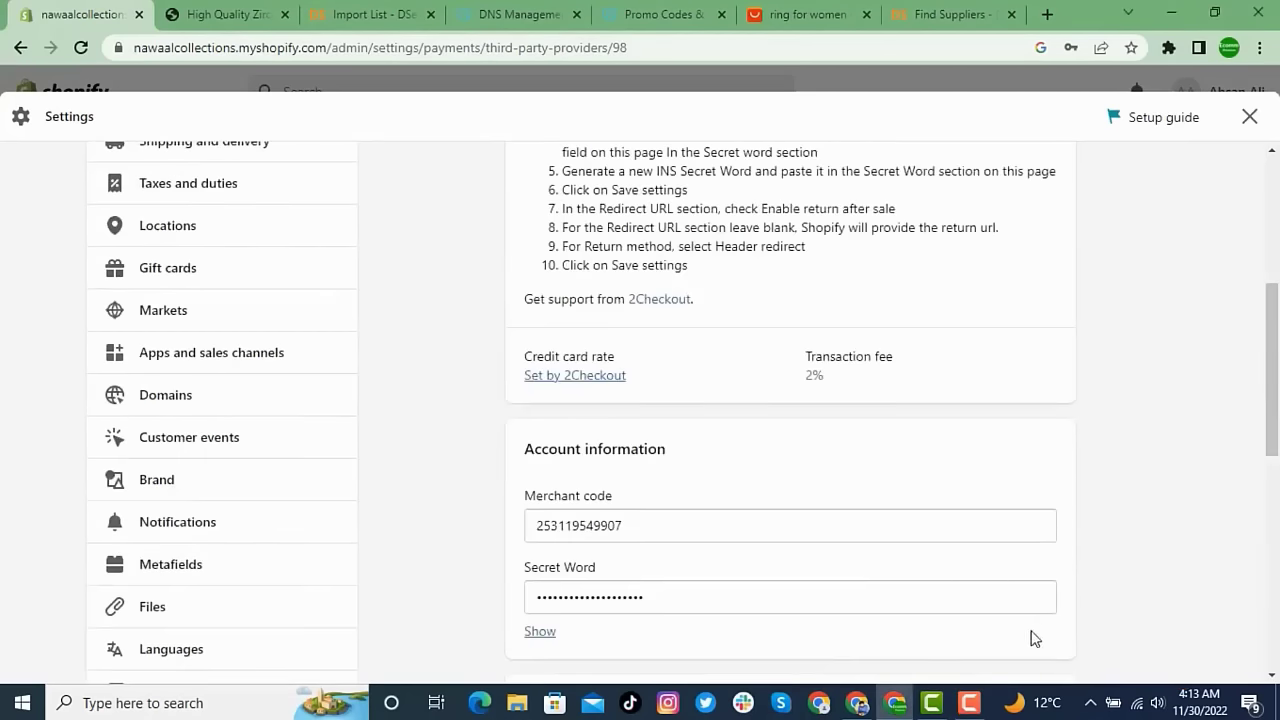
pyautogui.click(969, 703)
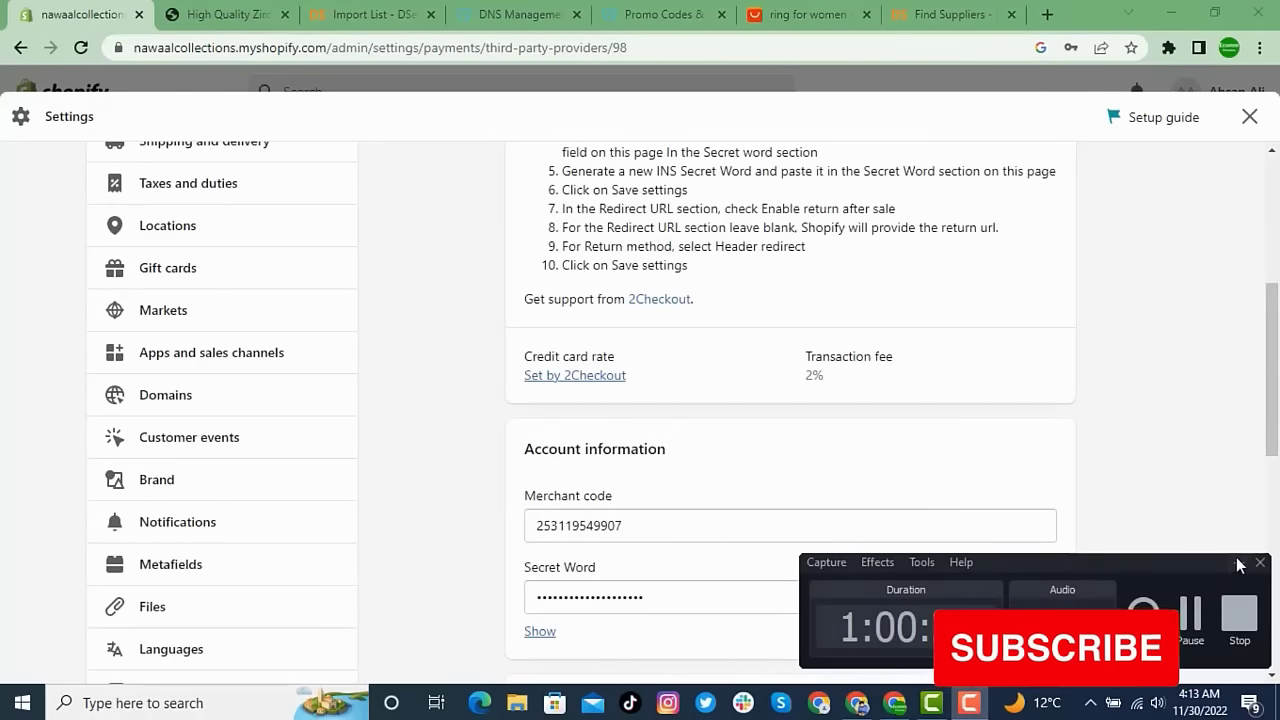
pyautogui.click(1238, 566)
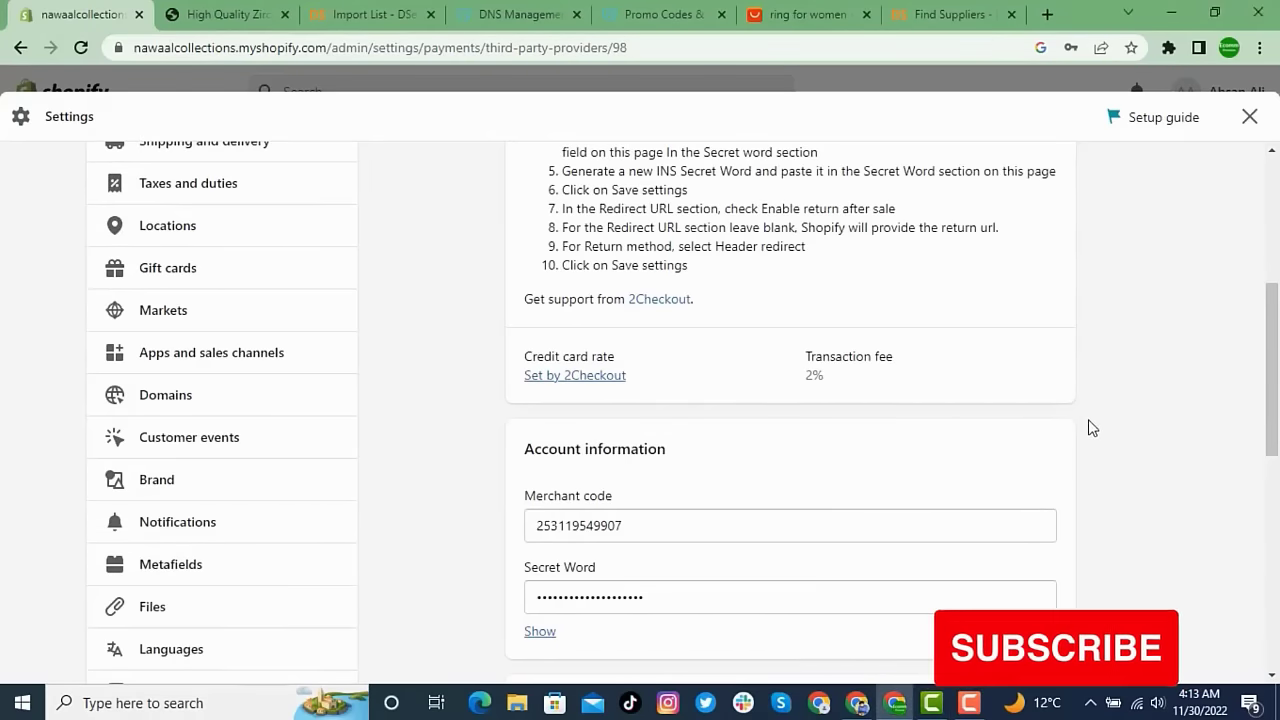
pyautogui.scroll(-2, 1093, 420)
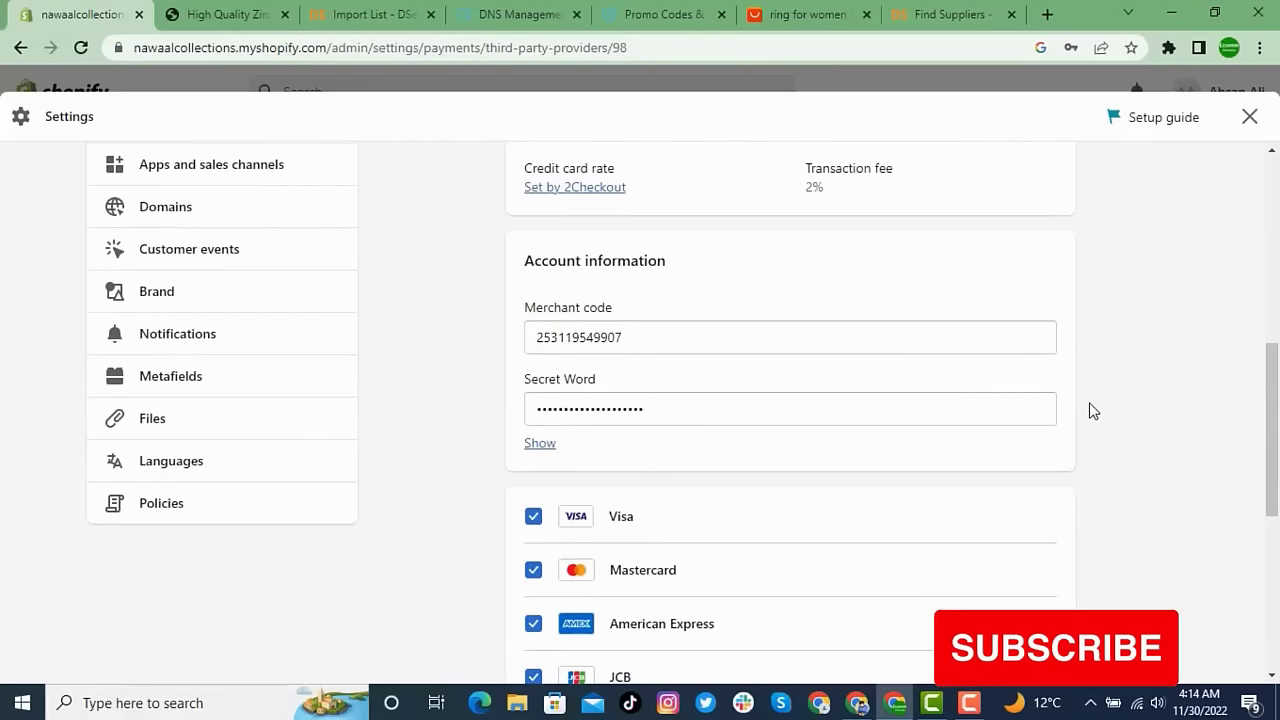
pyautogui.scroll(-5, 895, 456)
# Activate 2Checkout and go back to the main Payments settings.
pyautogui.click(1013, 554)
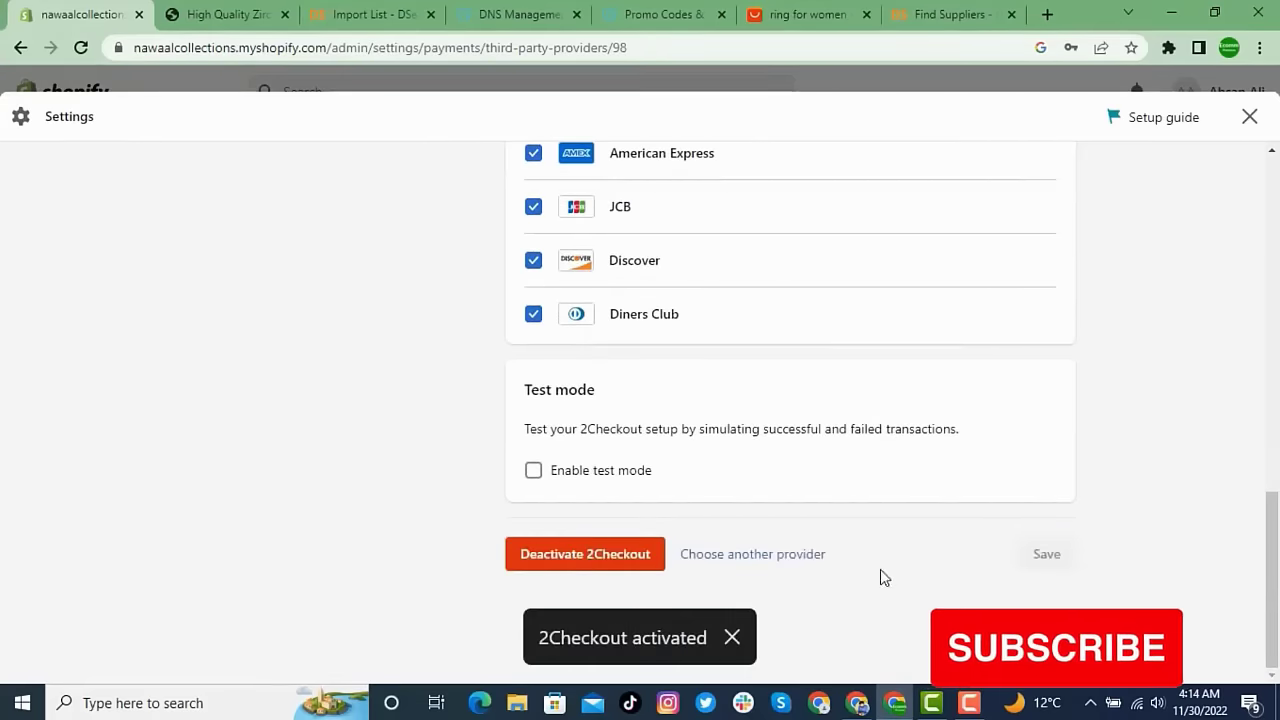
pyautogui.scroll(5, 994, 528)
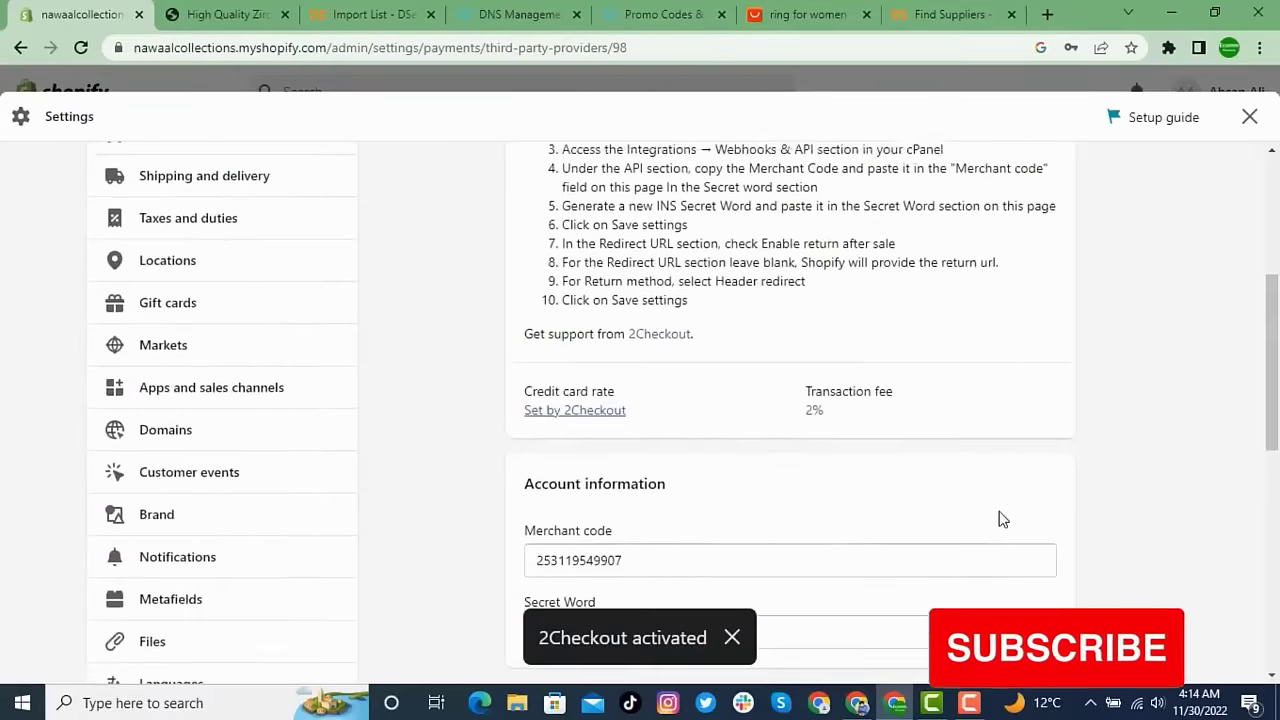
pyautogui.scroll(4, 1003, 519)
pyautogui.click(523, 197)
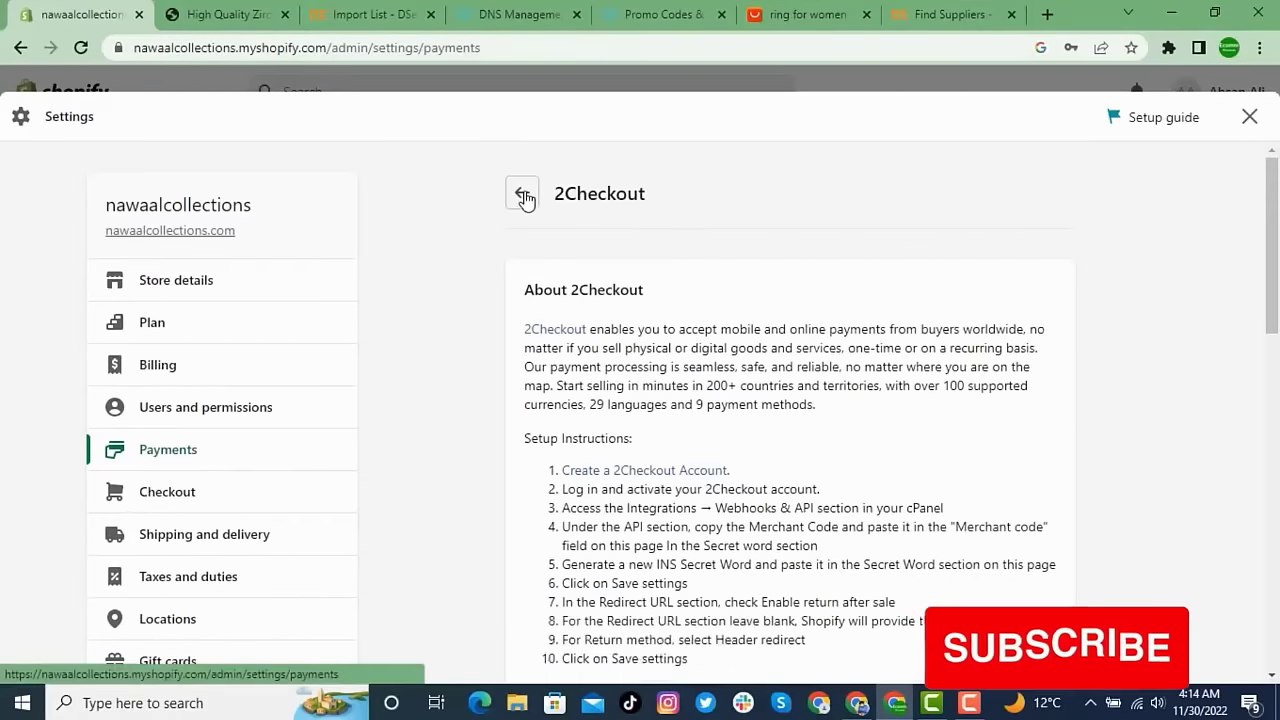
# Let the browser save the credentials and confirm 2Checkout is listed as the payment provider.
pyautogui.click(1031, 314)
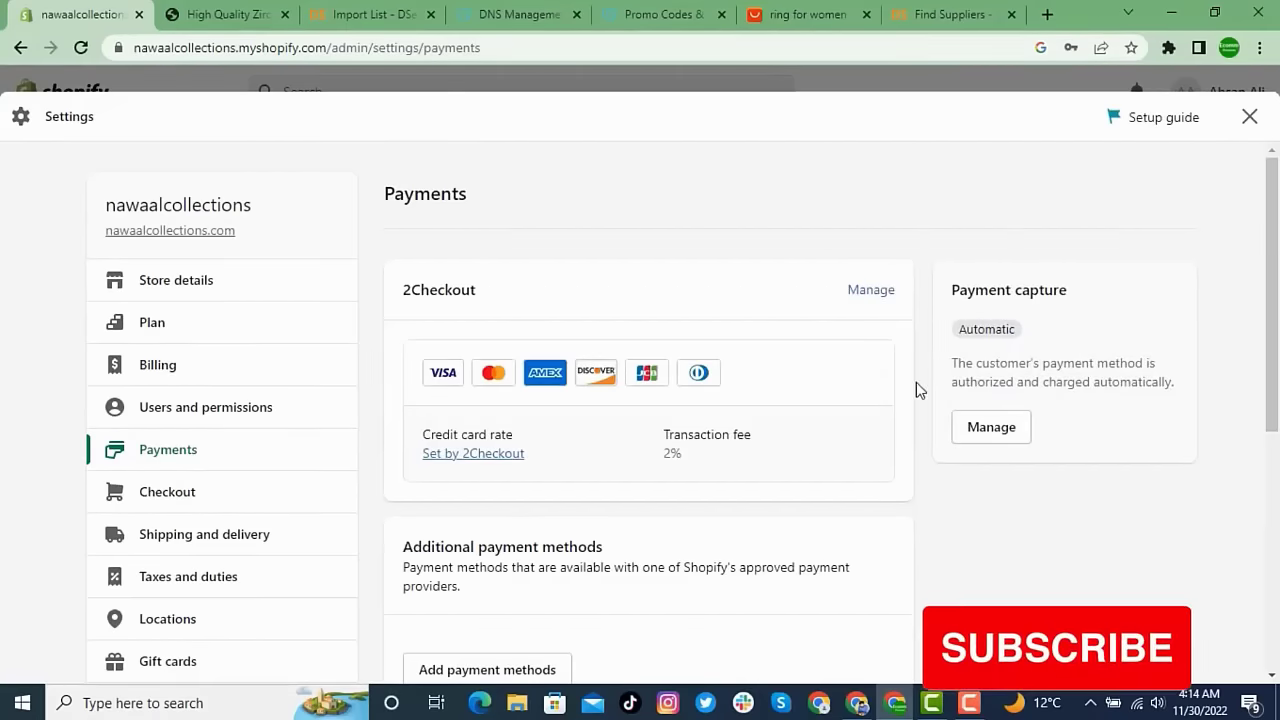
pyautogui.scroll(-4, 918, 385)
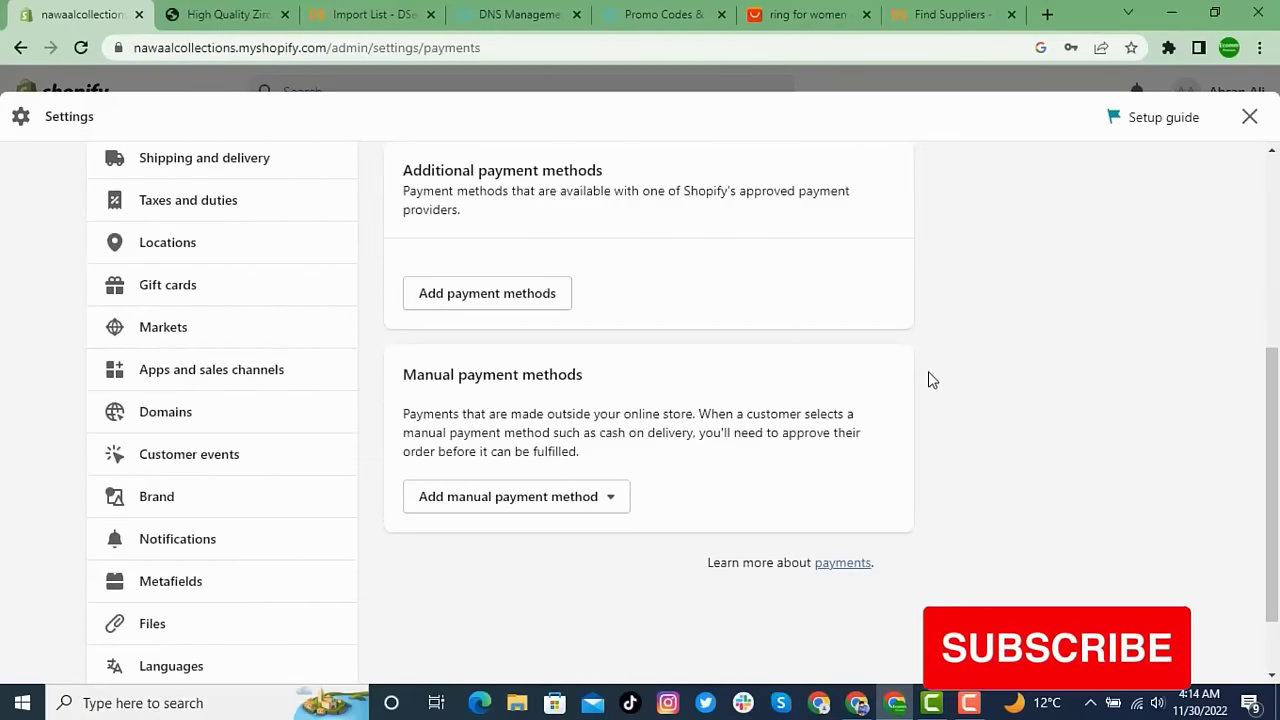
pyautogui.scroll(2, 929, 371)
pyautogui.scroll(-3, 929, 371)
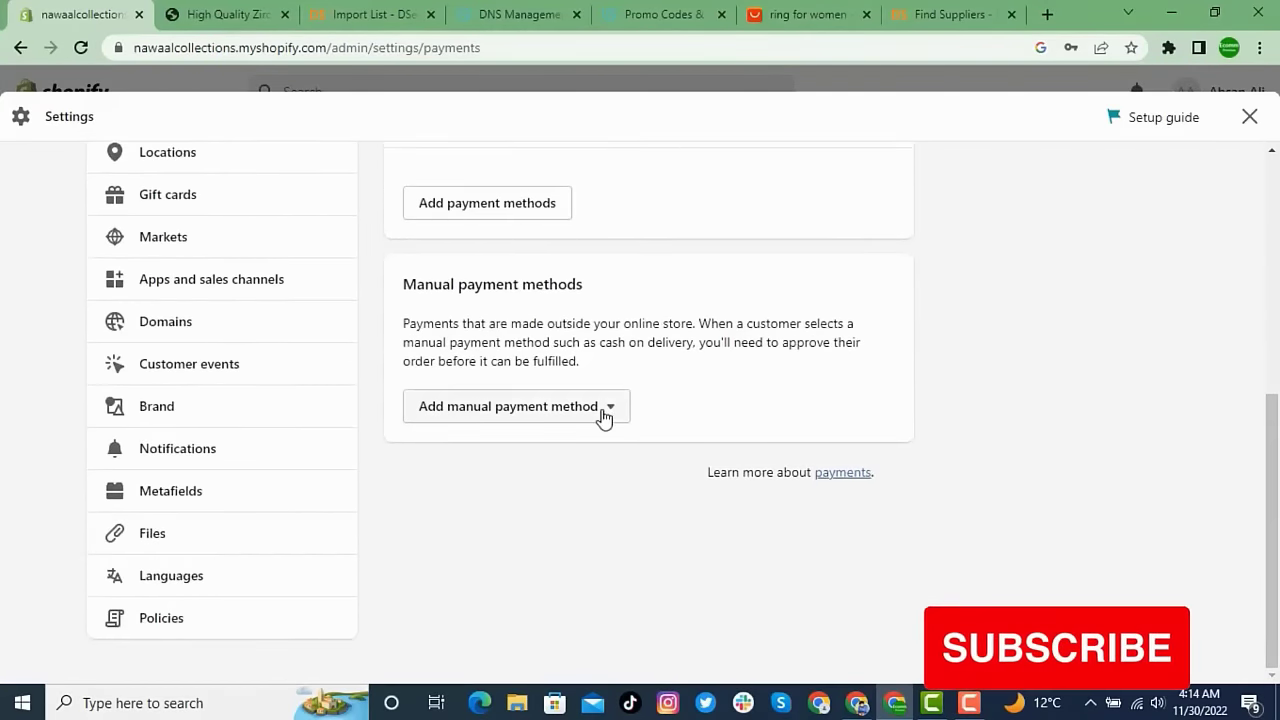
# Review the manual payment method options, then close Settings to the admin Home page.
pyautogui.click(571, 410)
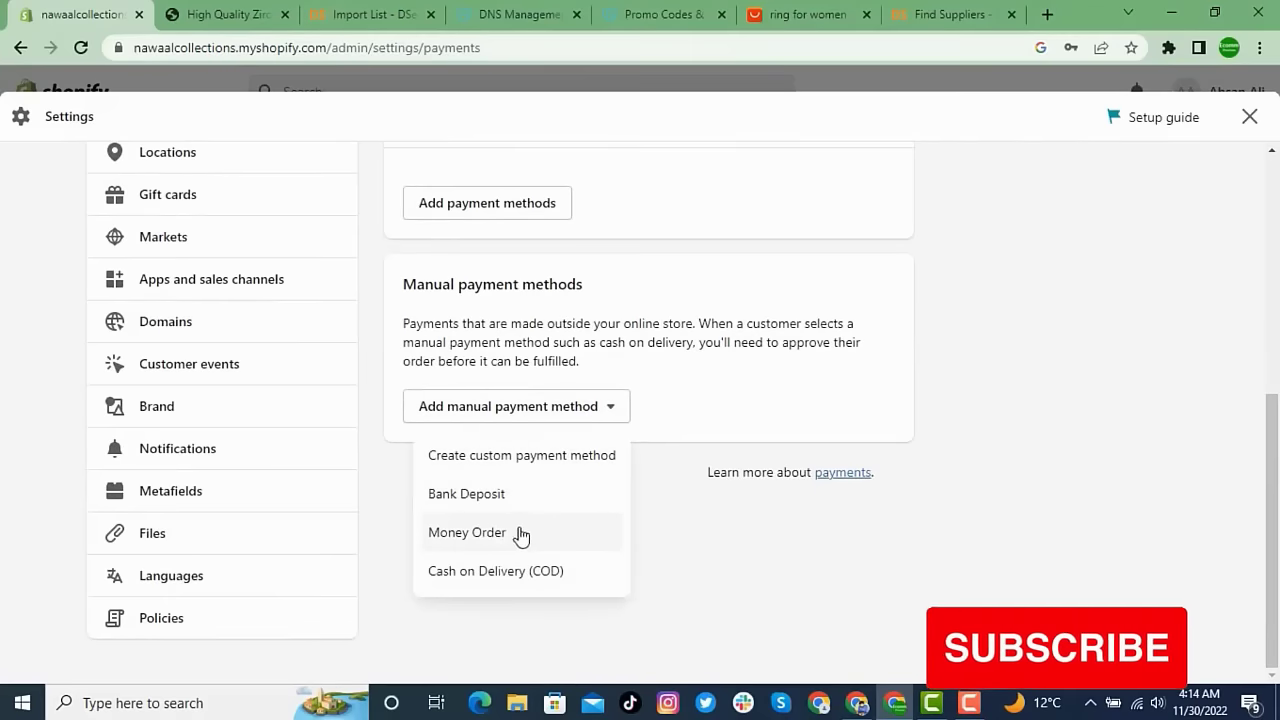
pyautogui.scroll(5, 929, 411)
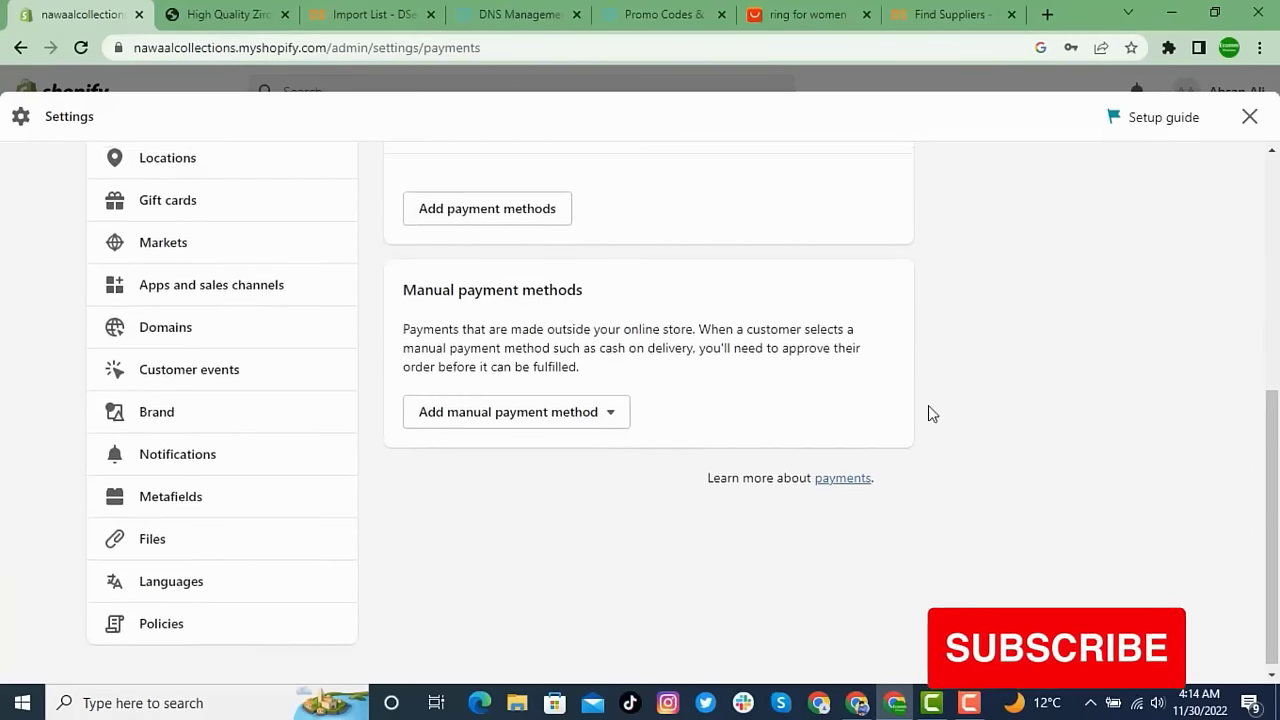
pyautogui.click(1249, 118)
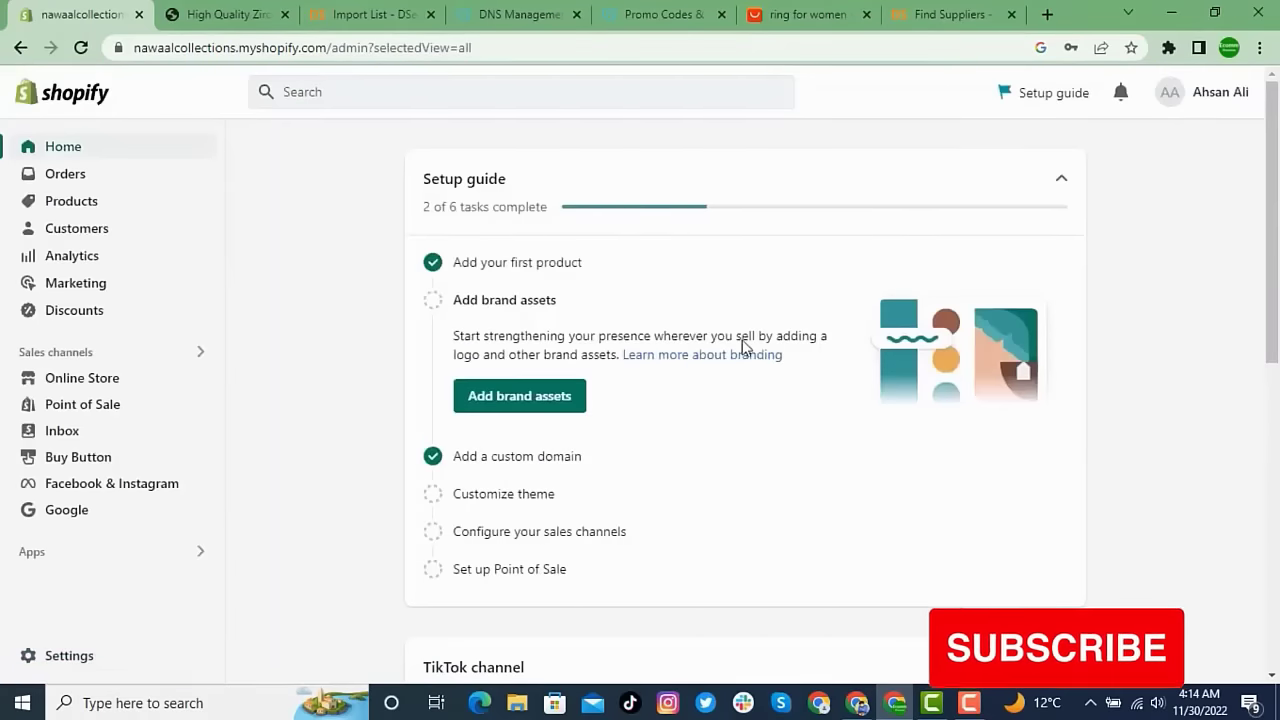
# Remove the storefront password from Online Store > Themes and start customizing the Dawn theme.
pyautogui.click(68, 384)
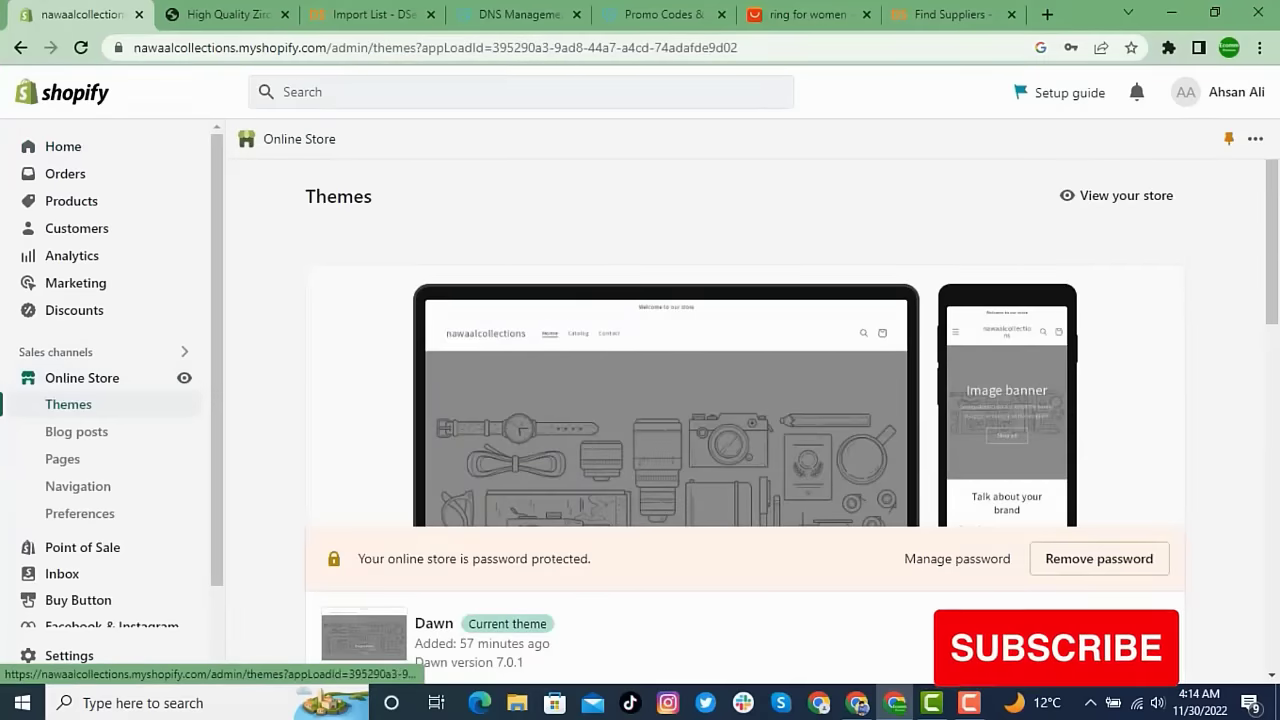
pyautogui.click(1000, 624)
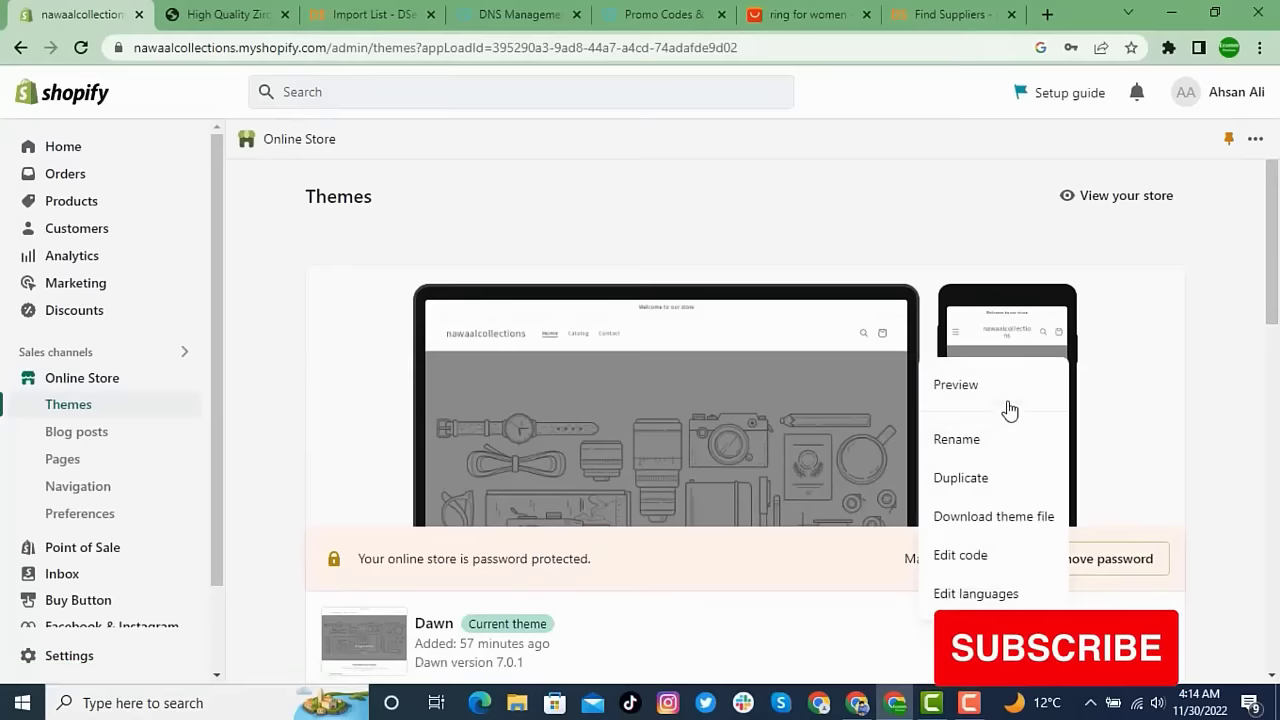
pyautogui.click(1140, 557)
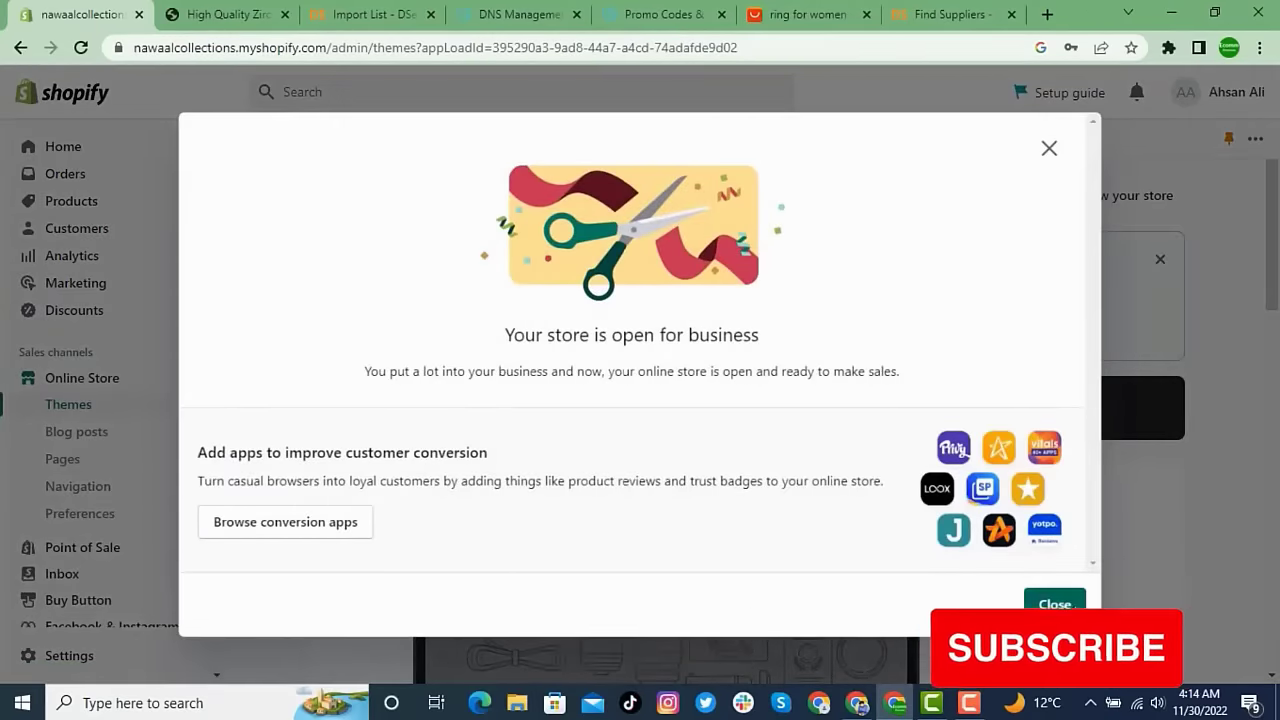
pyautogui.click(1058, 603)
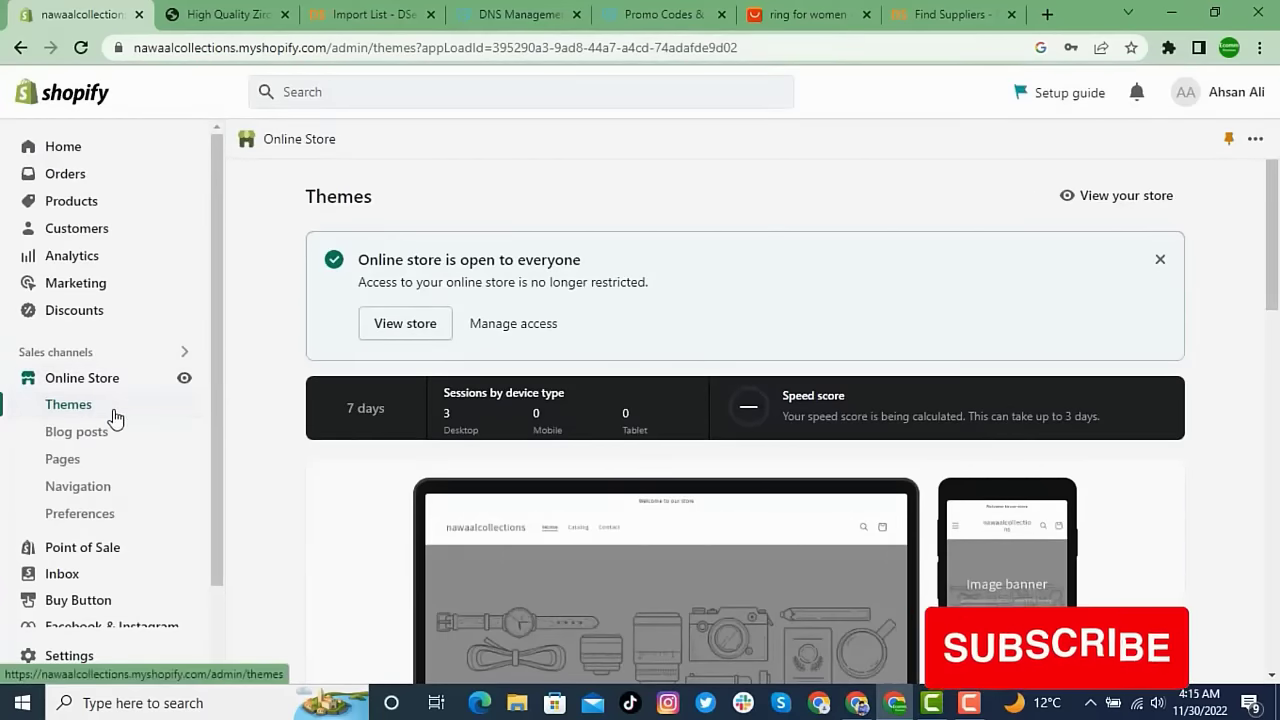
pyautogui.scroll(-3, 643, 366)
pyautogui.click(1158, 496)
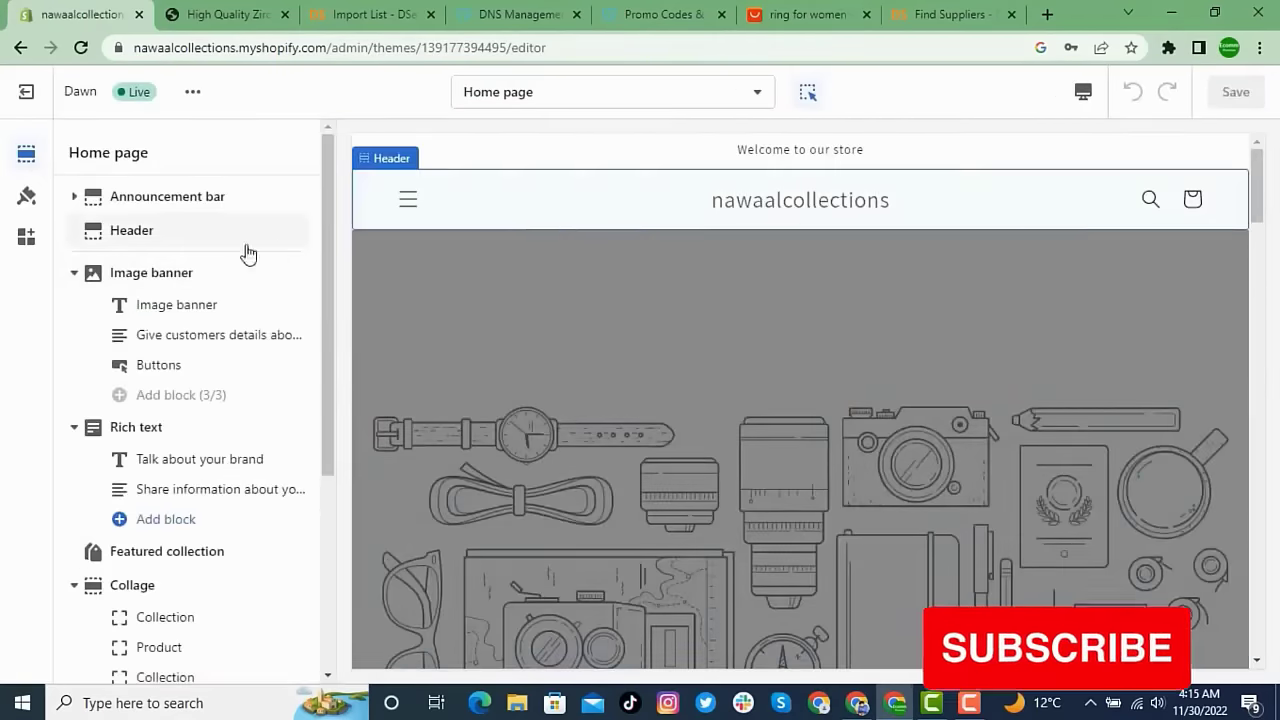
# Zoom the browser to 80% and remove the Image banner section from the home page.
pyautogui.click(215, 277)
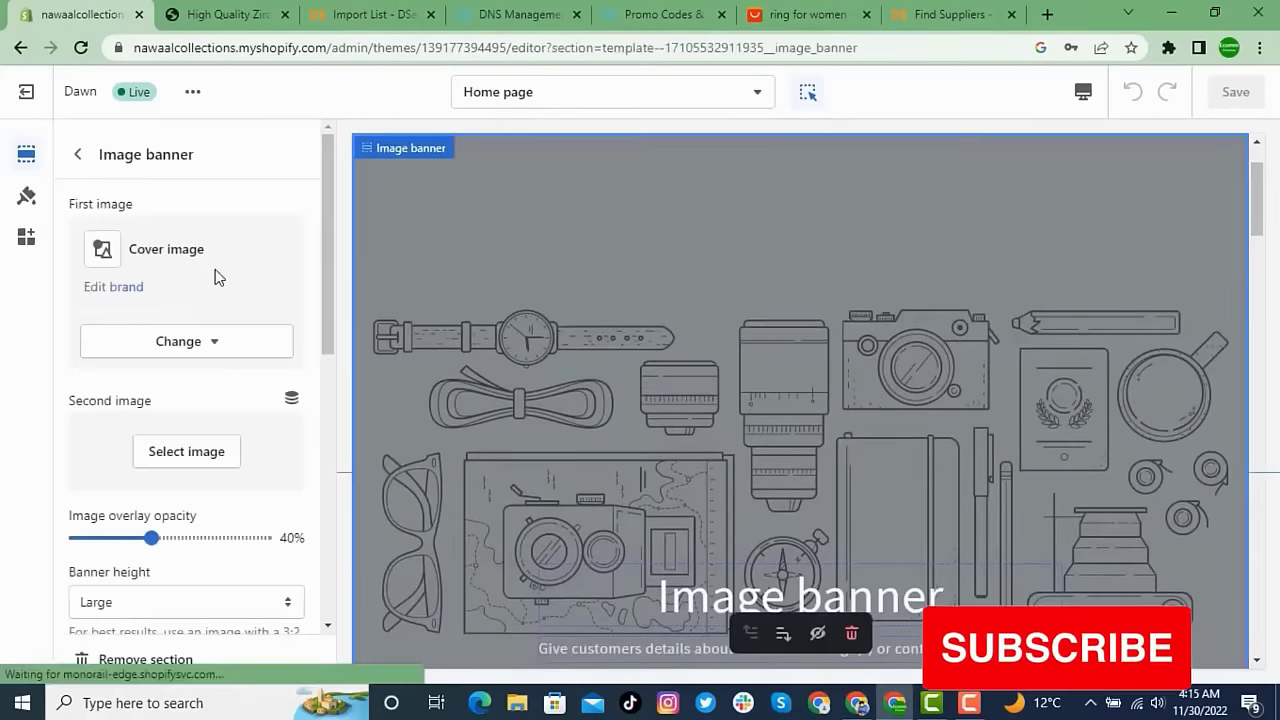
pyautogui.click(77, 154)
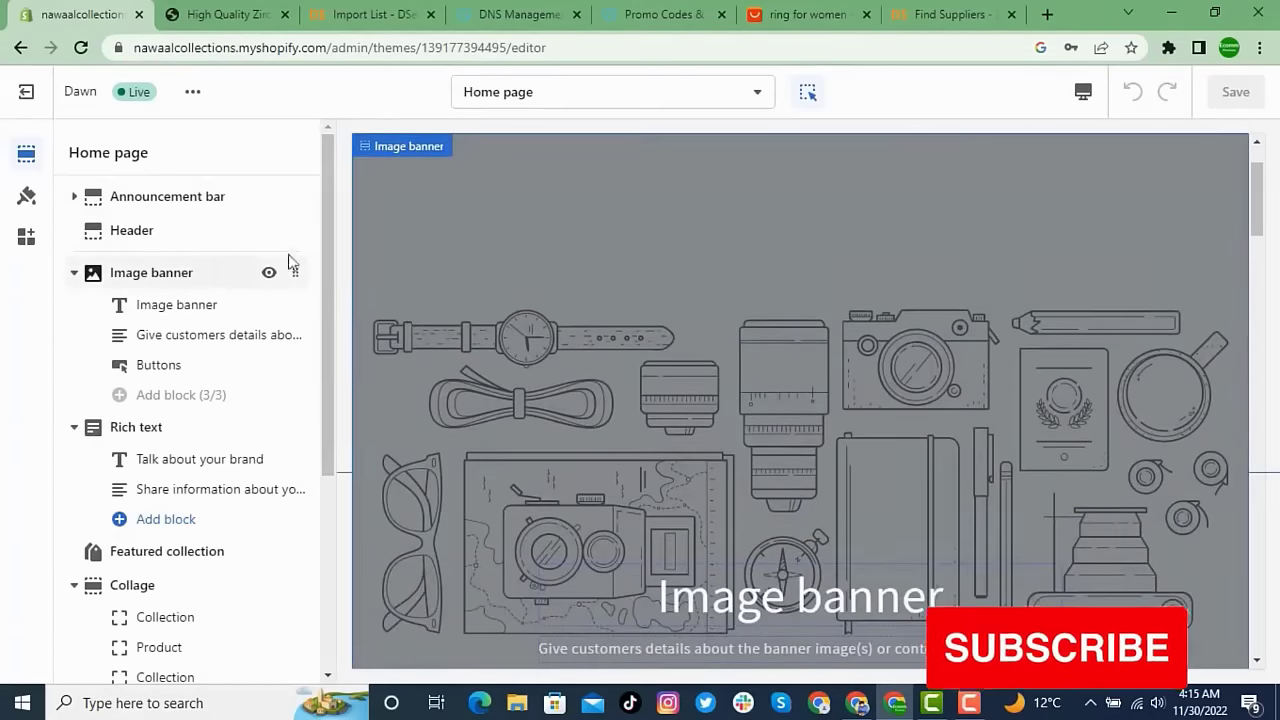
pyautogui.click(241, 274)
pyautogui.click(1260, 47)
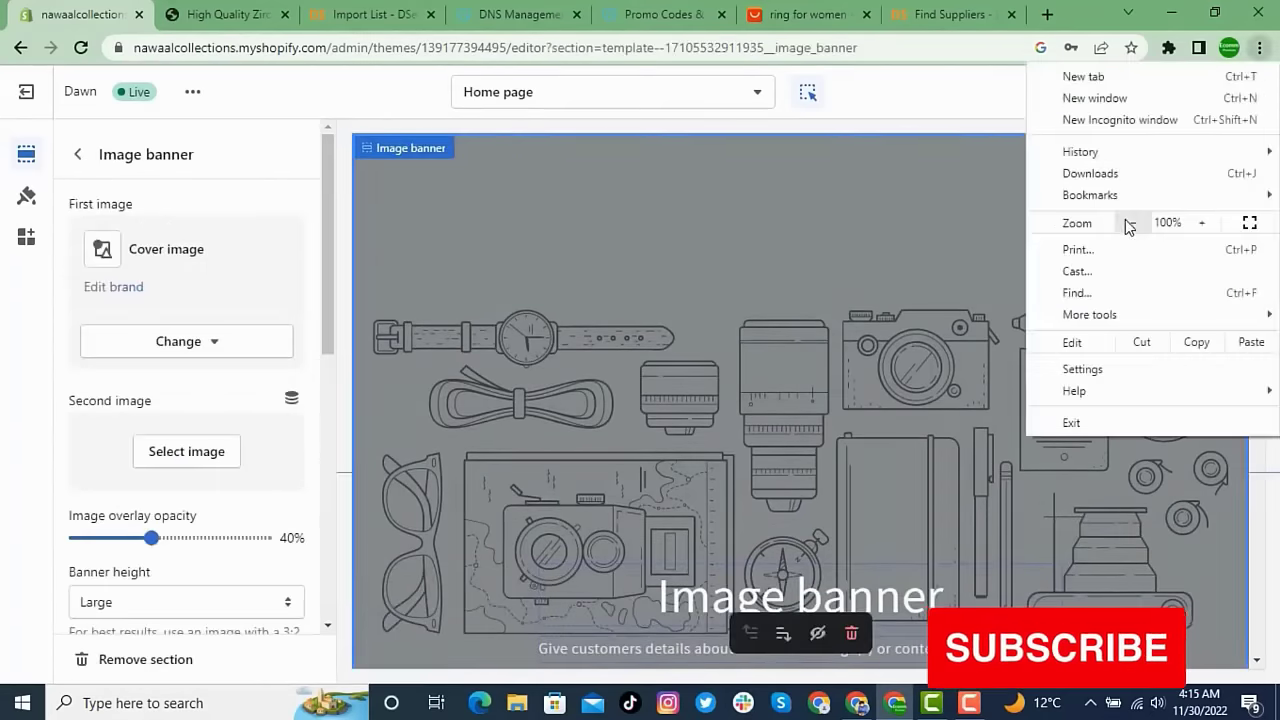
pyautogui.click(1132, 222)
pyautogui.click(1132, 222)
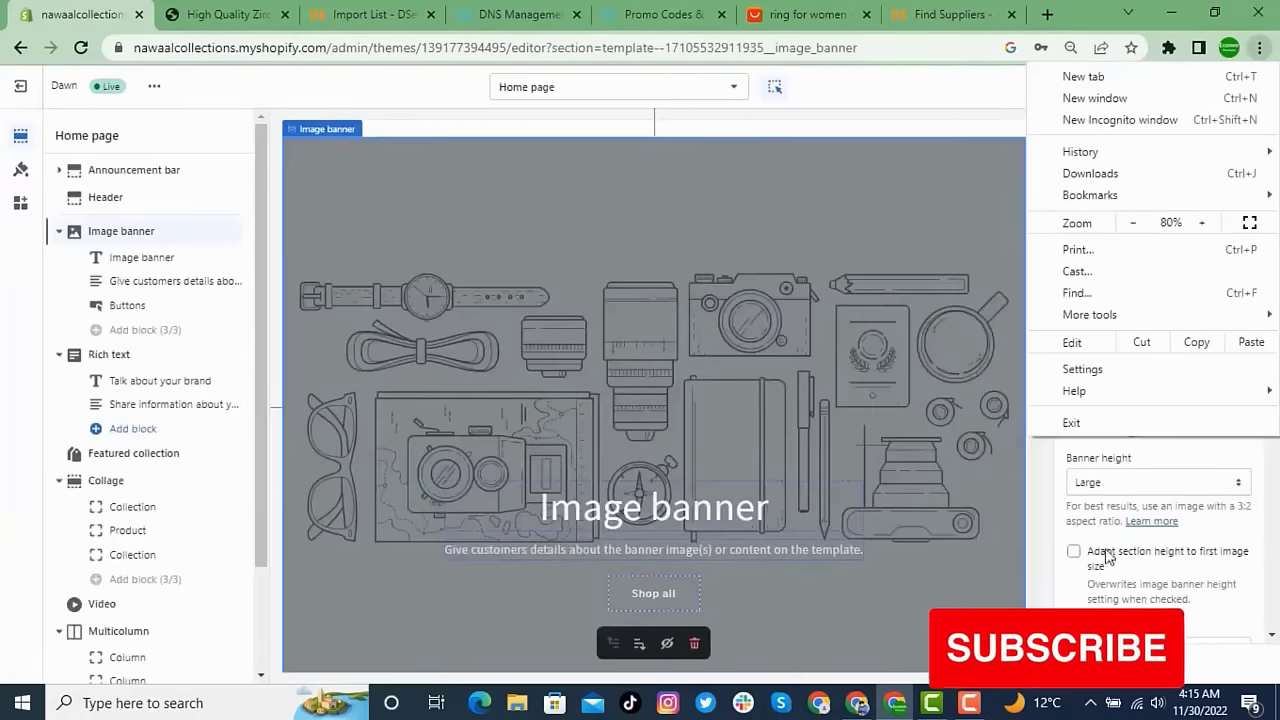
pyautogui.click(694, 643)
pyautogui.click(694, 643)
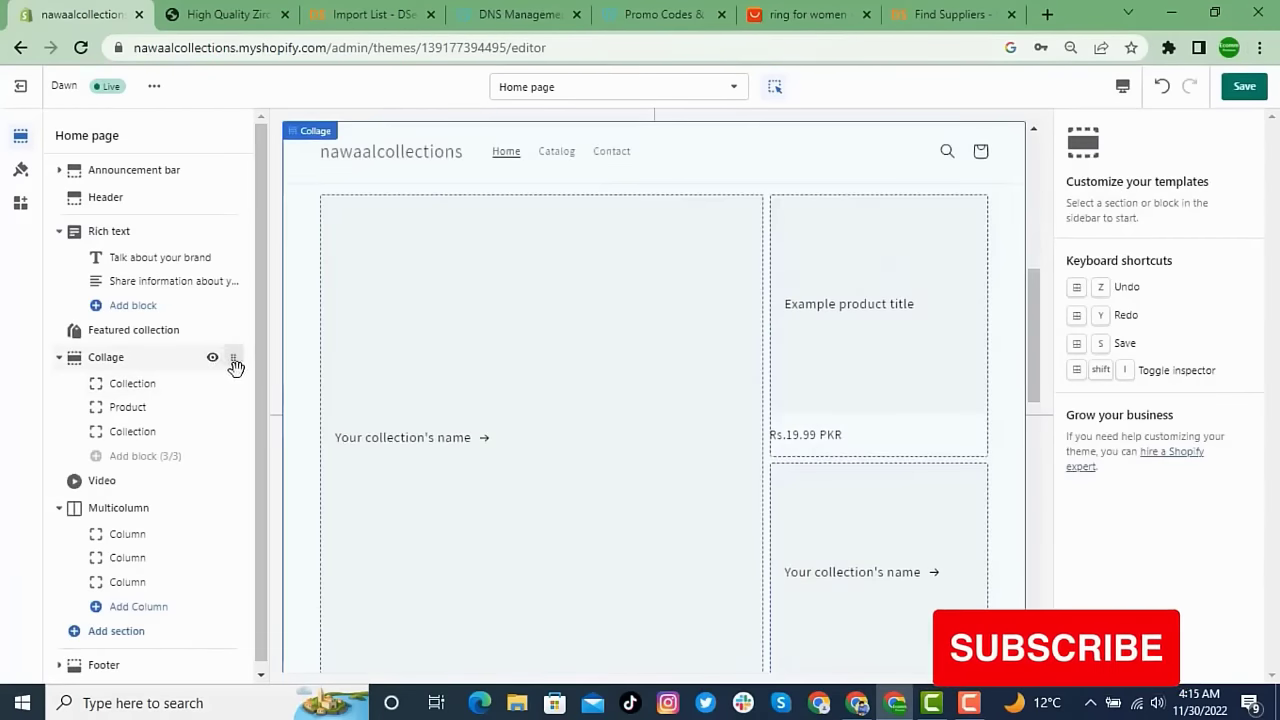
# Hide the Collage, Multicolumn, Featured collection and Rich text sections on the homepage.
pyautogui.click(123, 357)
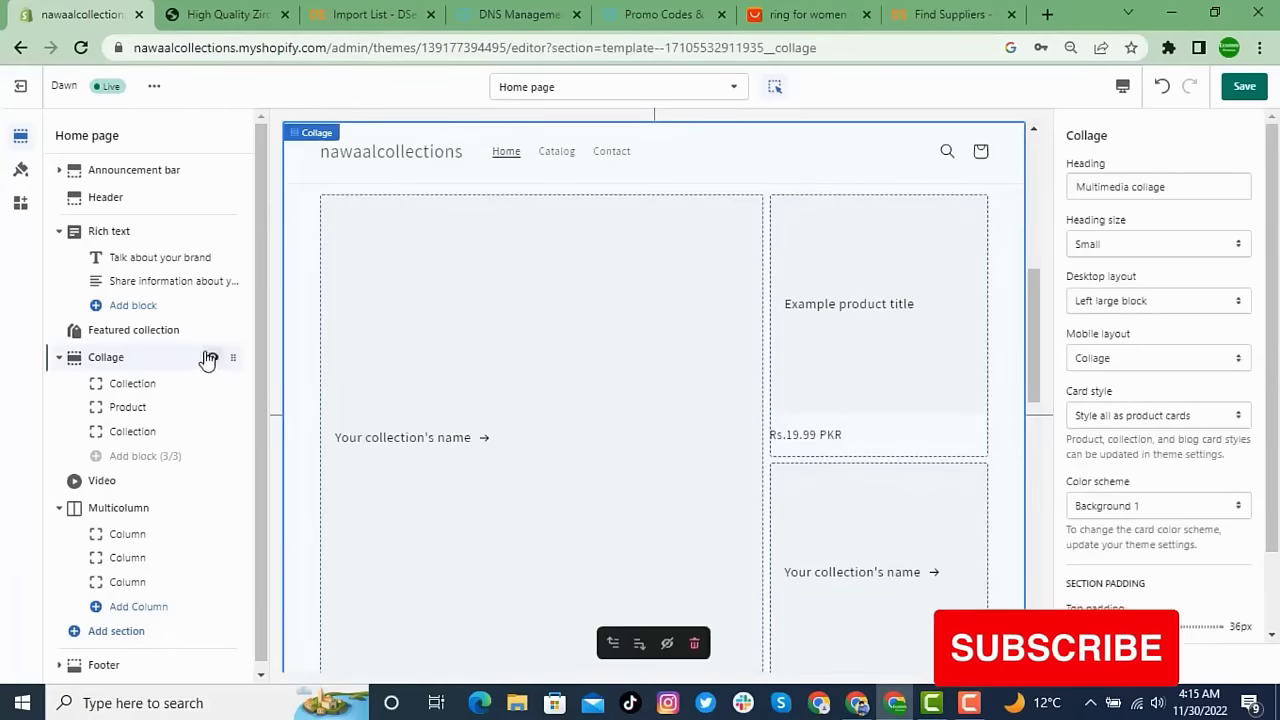
pyautogui.click(212, 357)
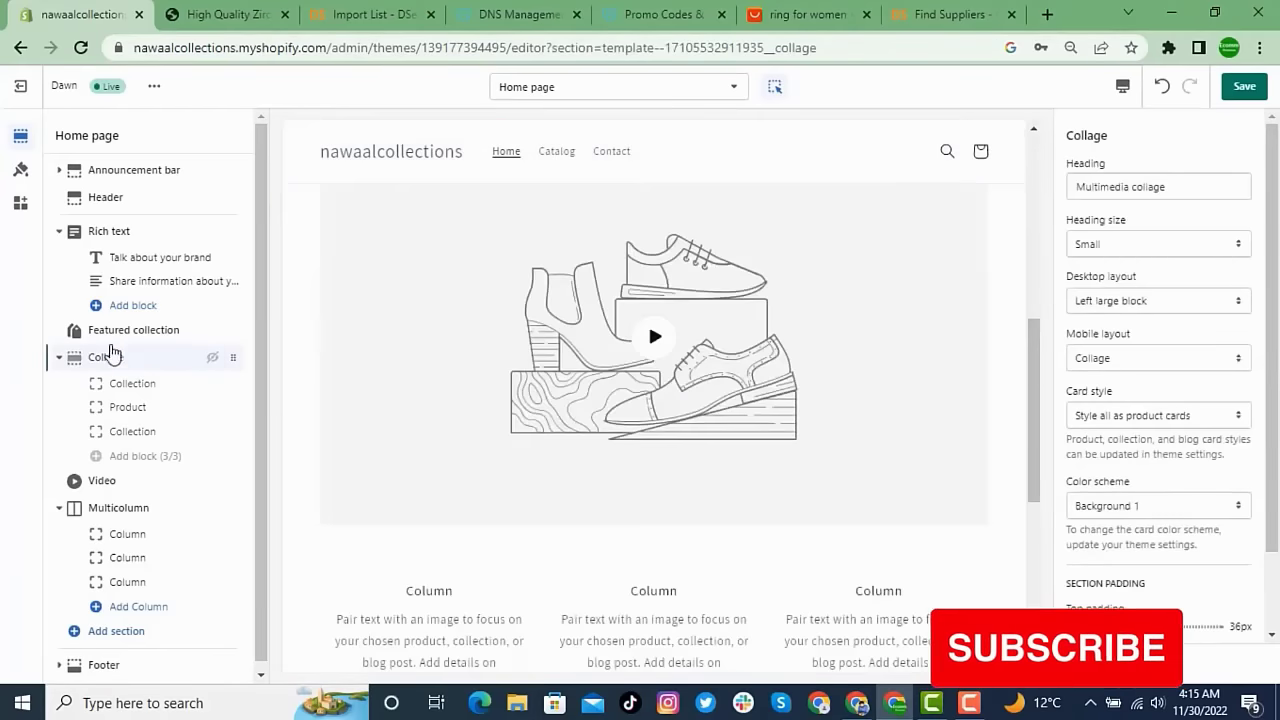
pyautogui.click(59, 231)
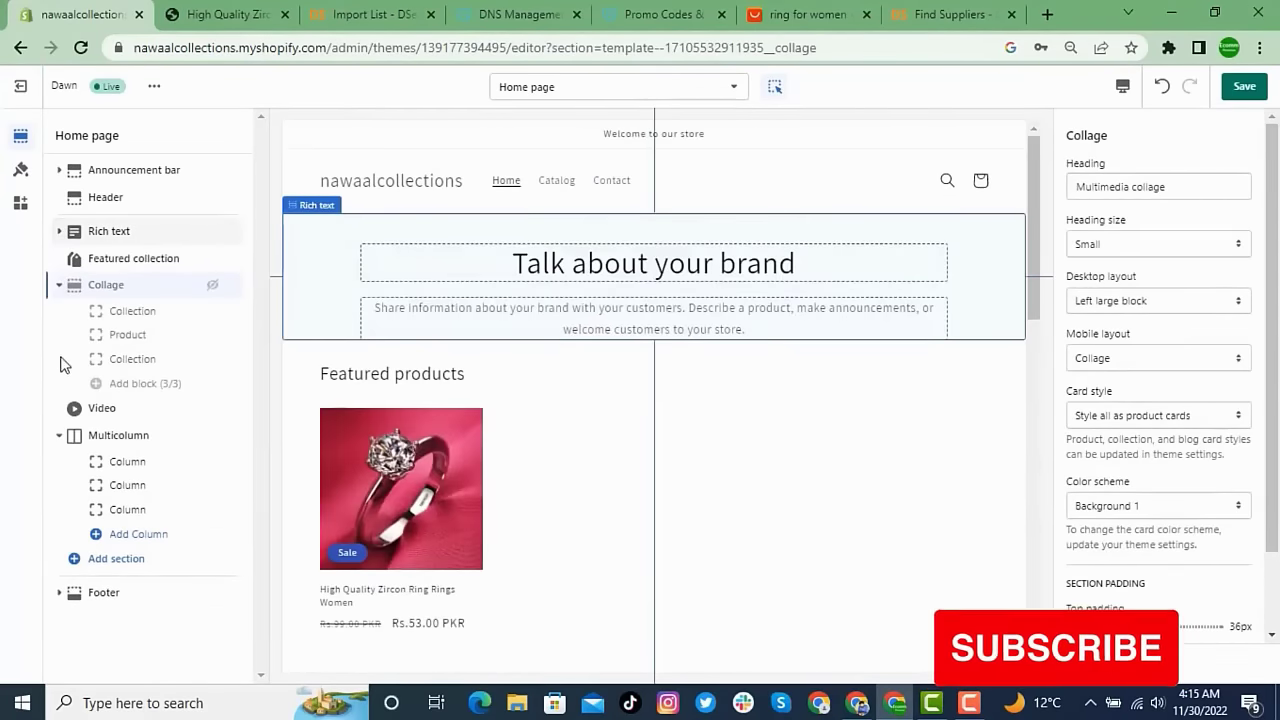
pyautogui.click(59, 286)
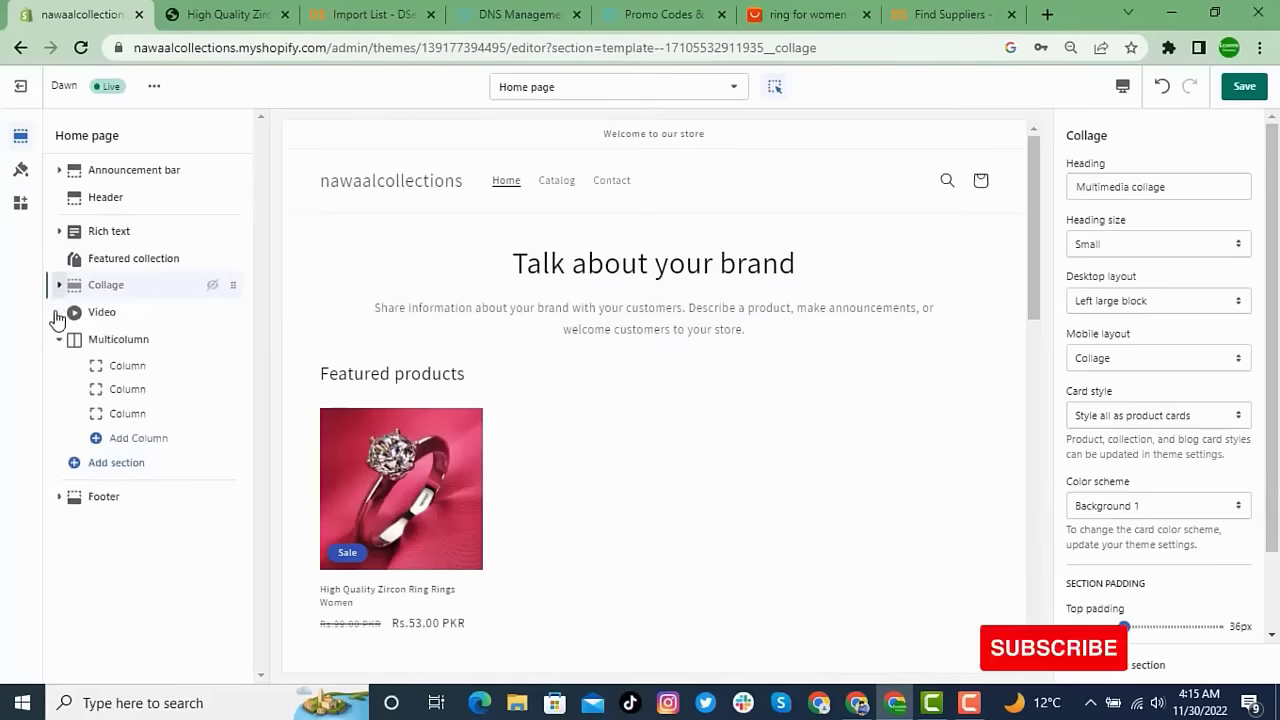
pyautogui.click(59, 339)
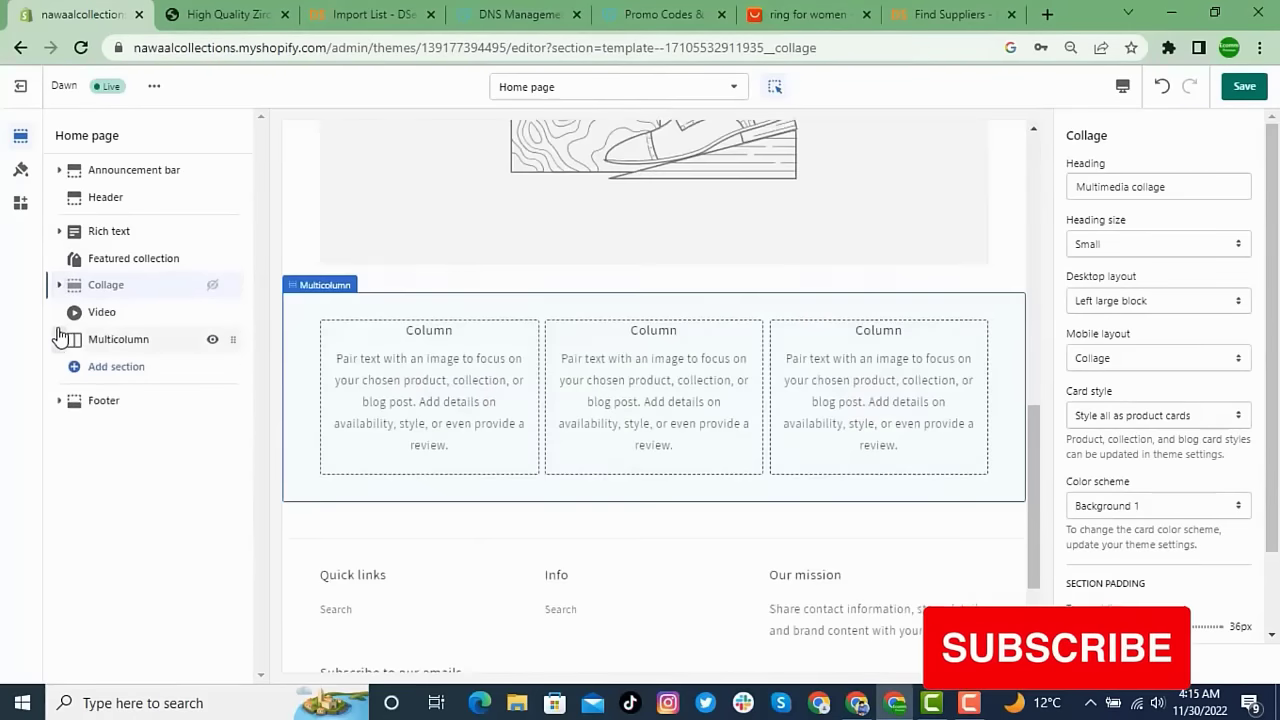
pyautogui.click(212, 339)
pyautogui.click(59, 285)
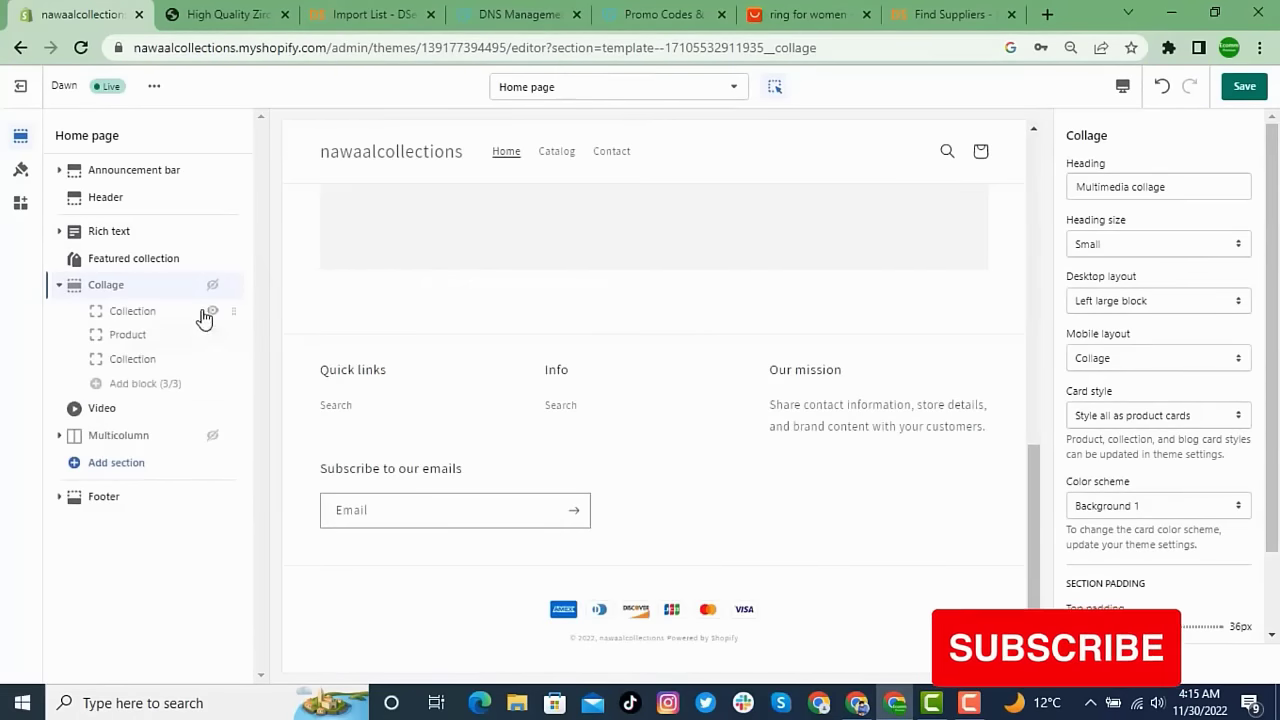
pyautogui.click(212, 258)
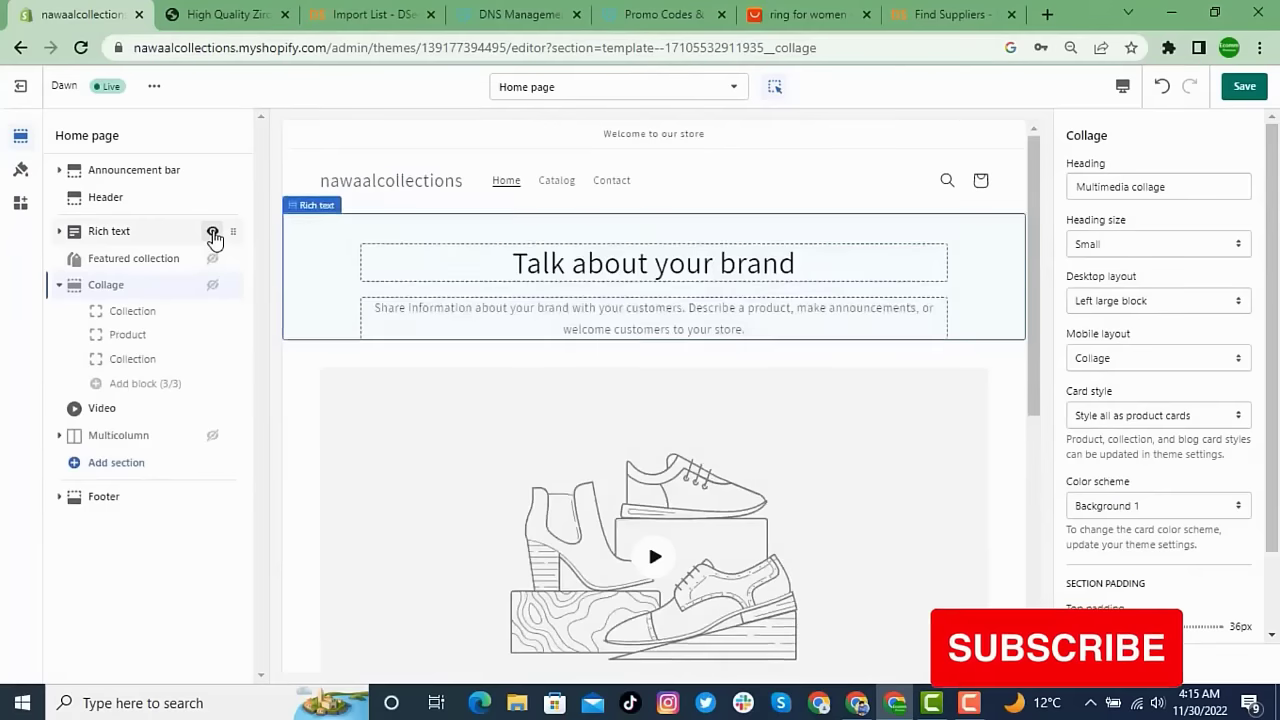
pyautogui.click(212, 231)
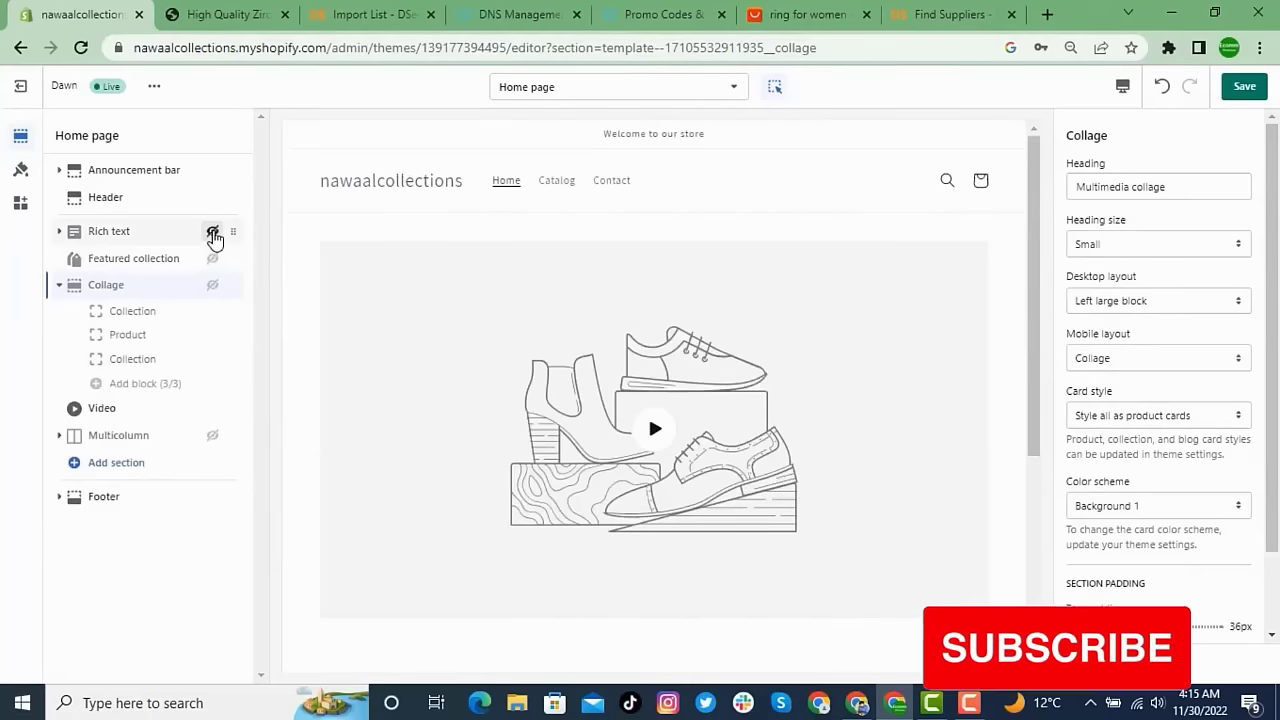
# Add a Featured product section showing the High Quality Zircon Ring.
pyautogui.click(121, 465)
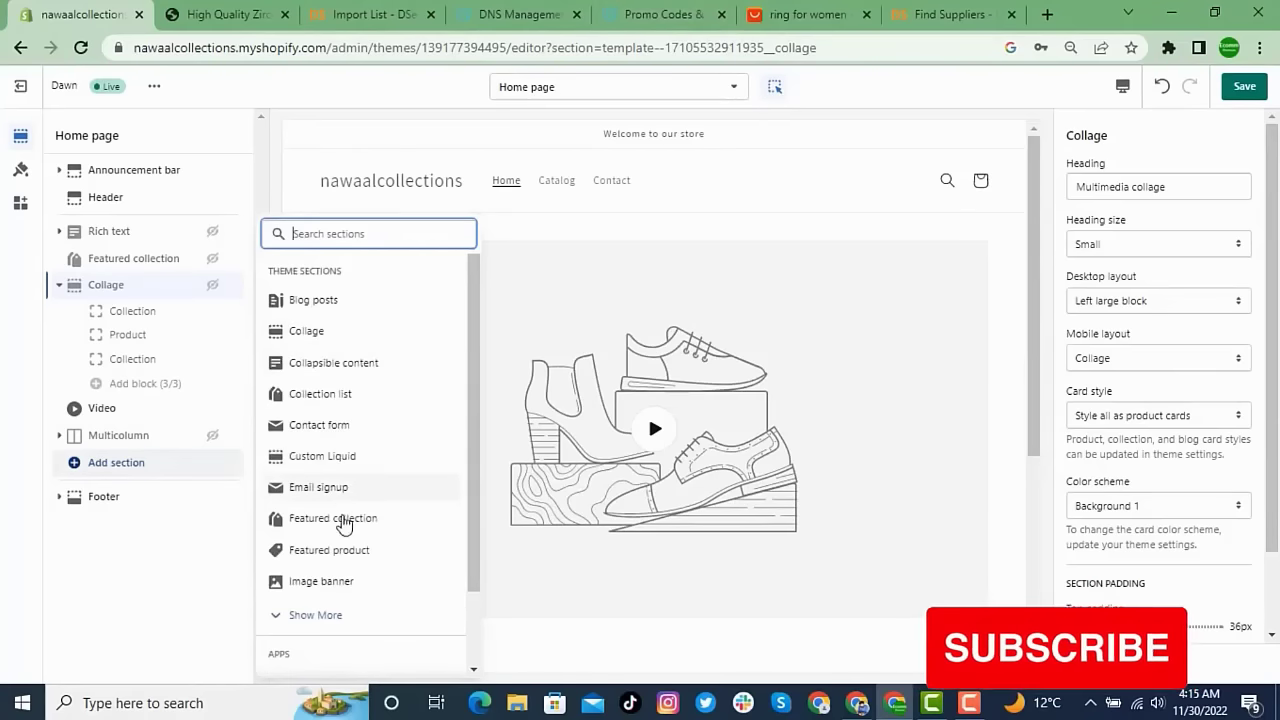
pyautogui.click(344, 552)
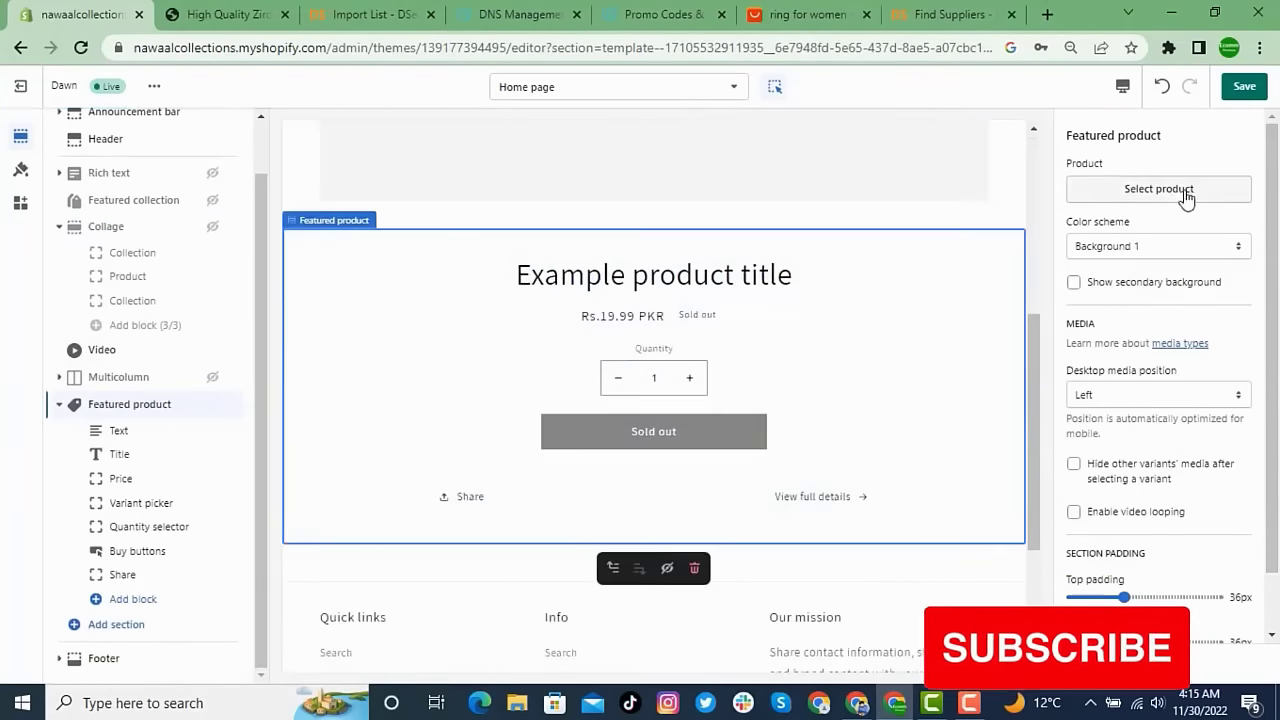
pyautogui.click(1186, 192)
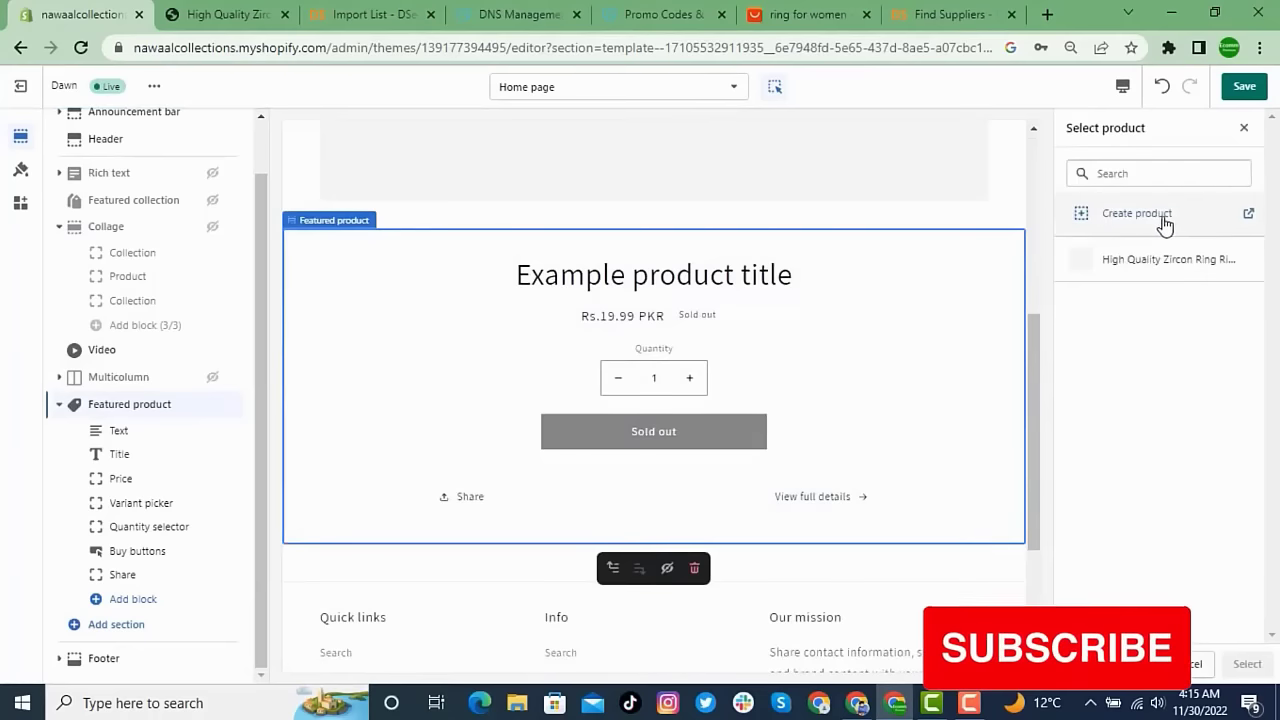
pyautogui.click(1154, 264)
pyautogui.click(1247, 664)
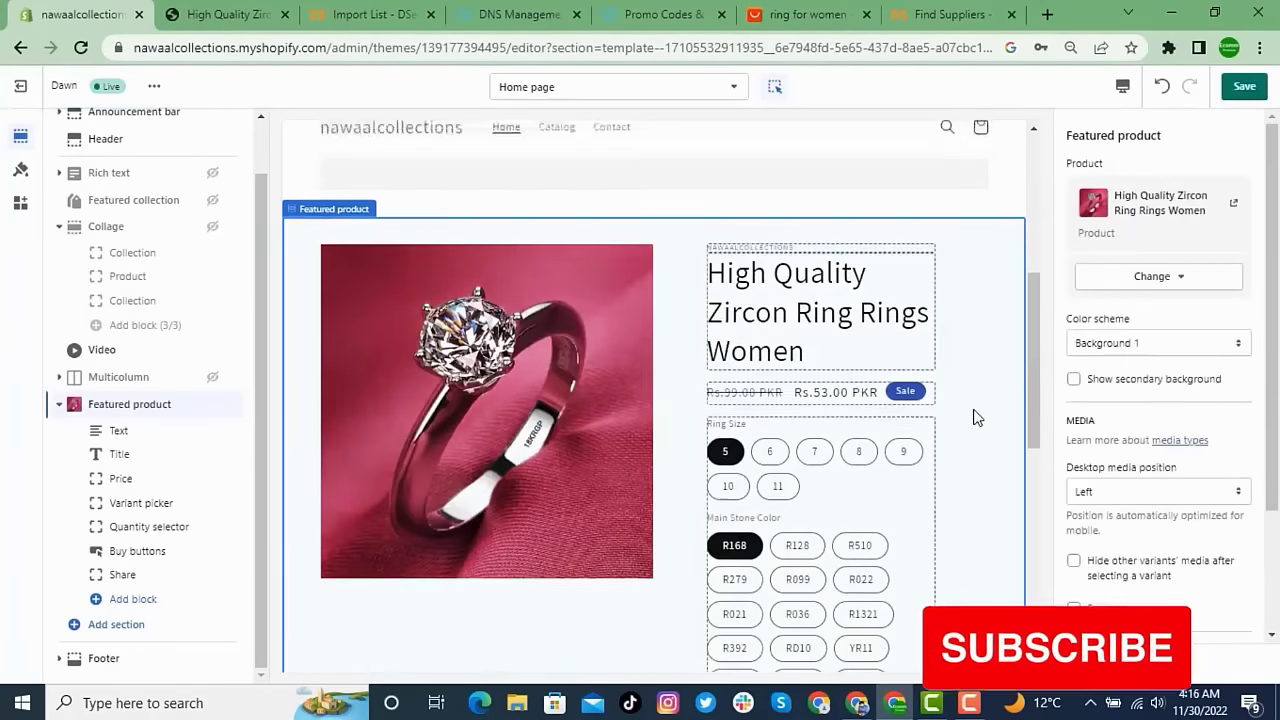
# Delete the Multicolumn, Collage, Featured collection, Rich text and Video sections.
pyautogui.click(158, 377)
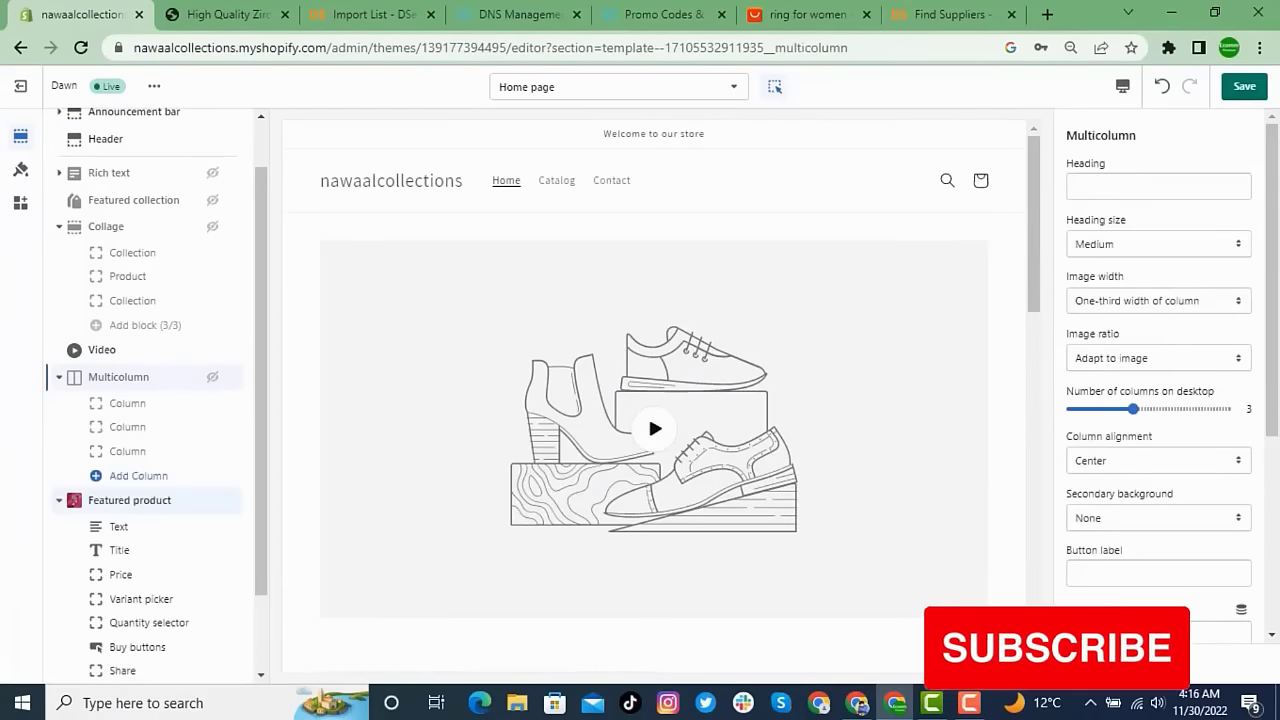
pyautogui.press('Delete')
pyautogui.click(114, 253)
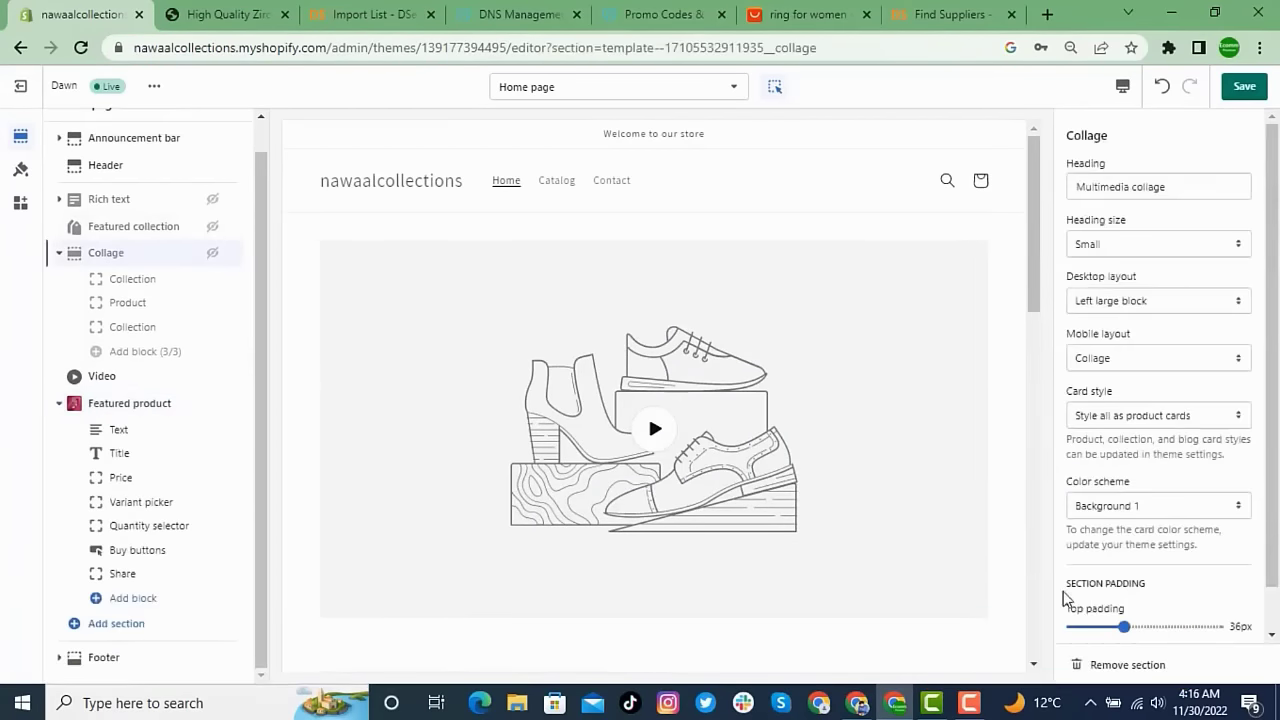
pyautogui.click(1122, 662)
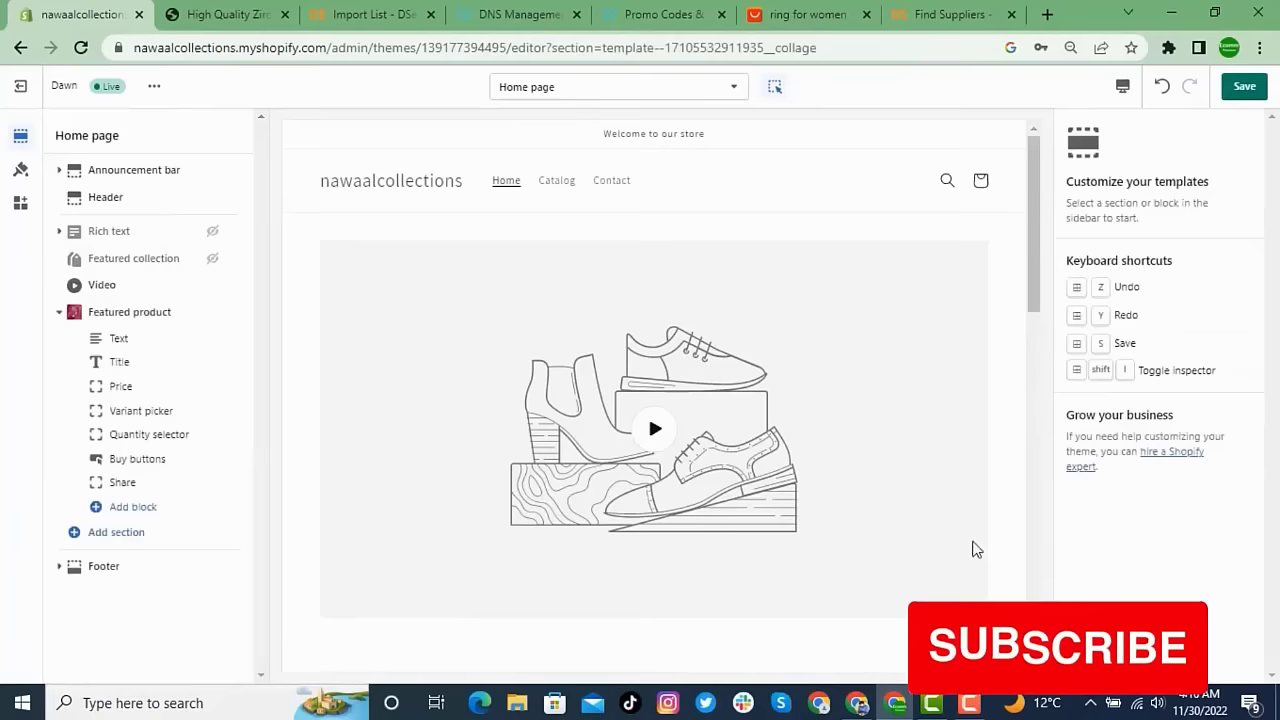
pyautogui.click(97, 268)
pyautogui.press('Delete')
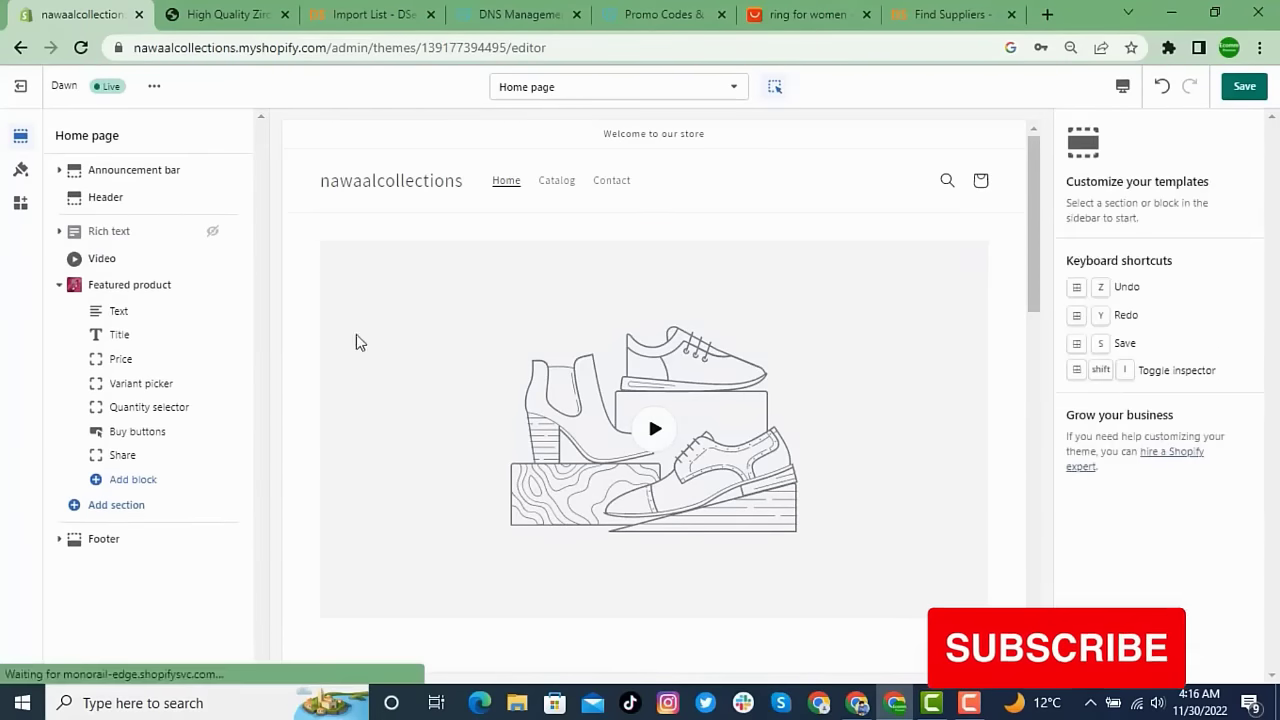
pyautogui.click(137, 236)
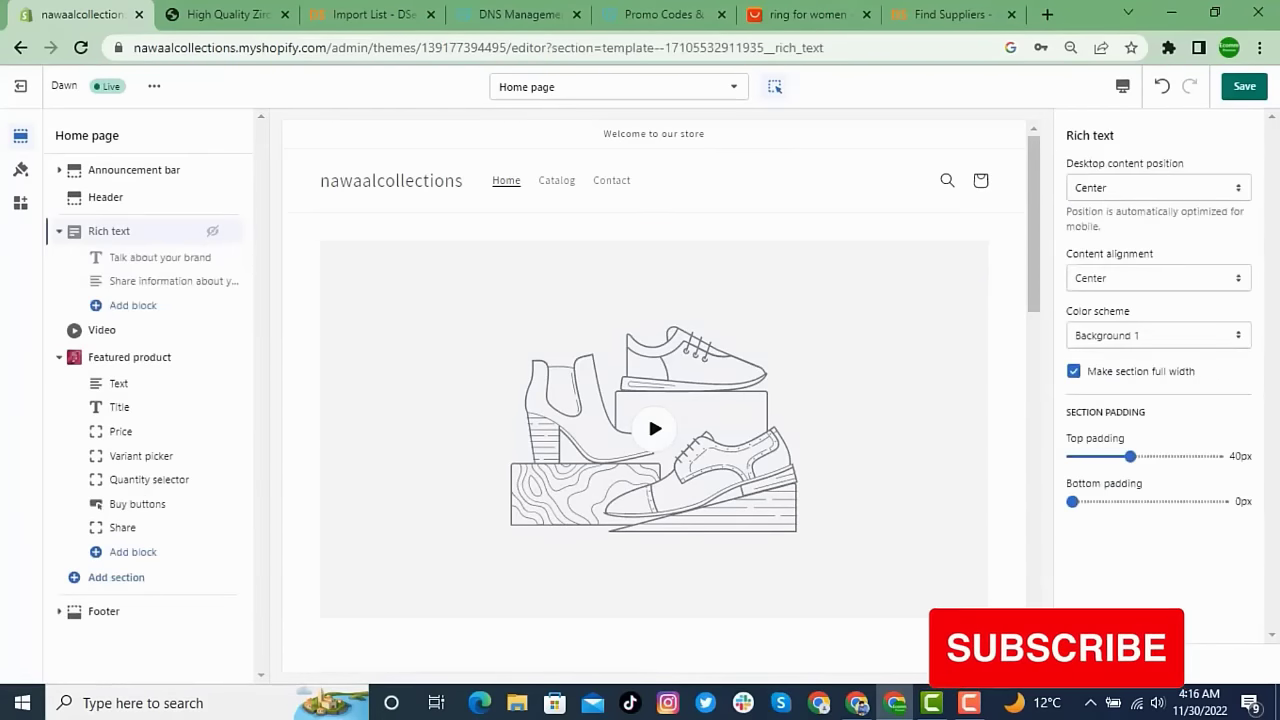
pyautogui.press('Delete')
pyautogui.click(122, 233)
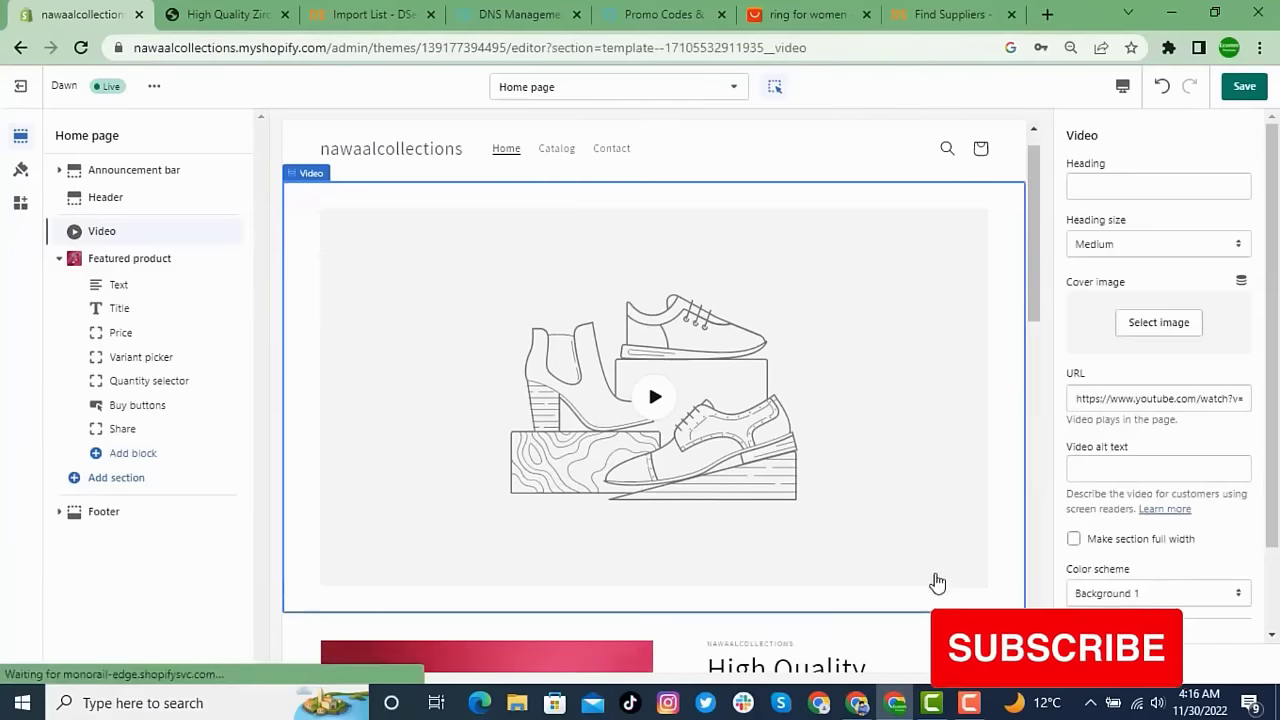
pyautogui.press('Delete')
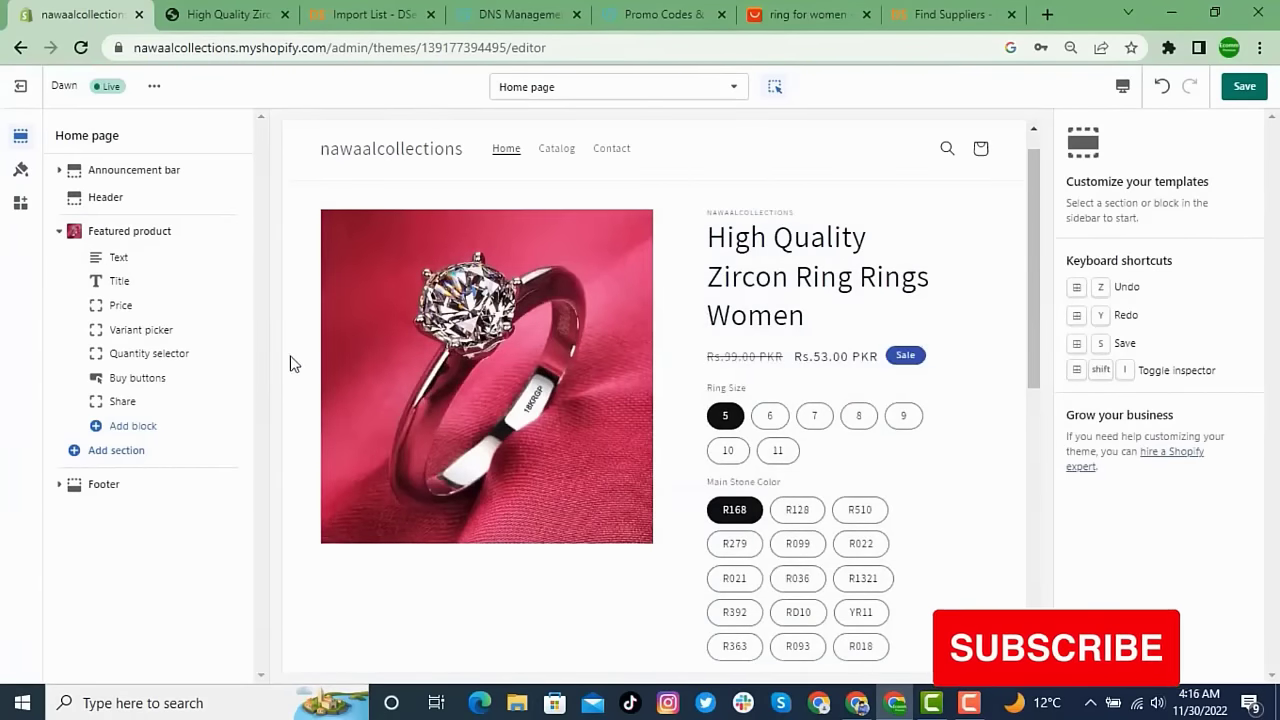
# Save the homepage changes and exit the theme editor to the themes list.
pyautogui.scroll(-4, 340, 323)
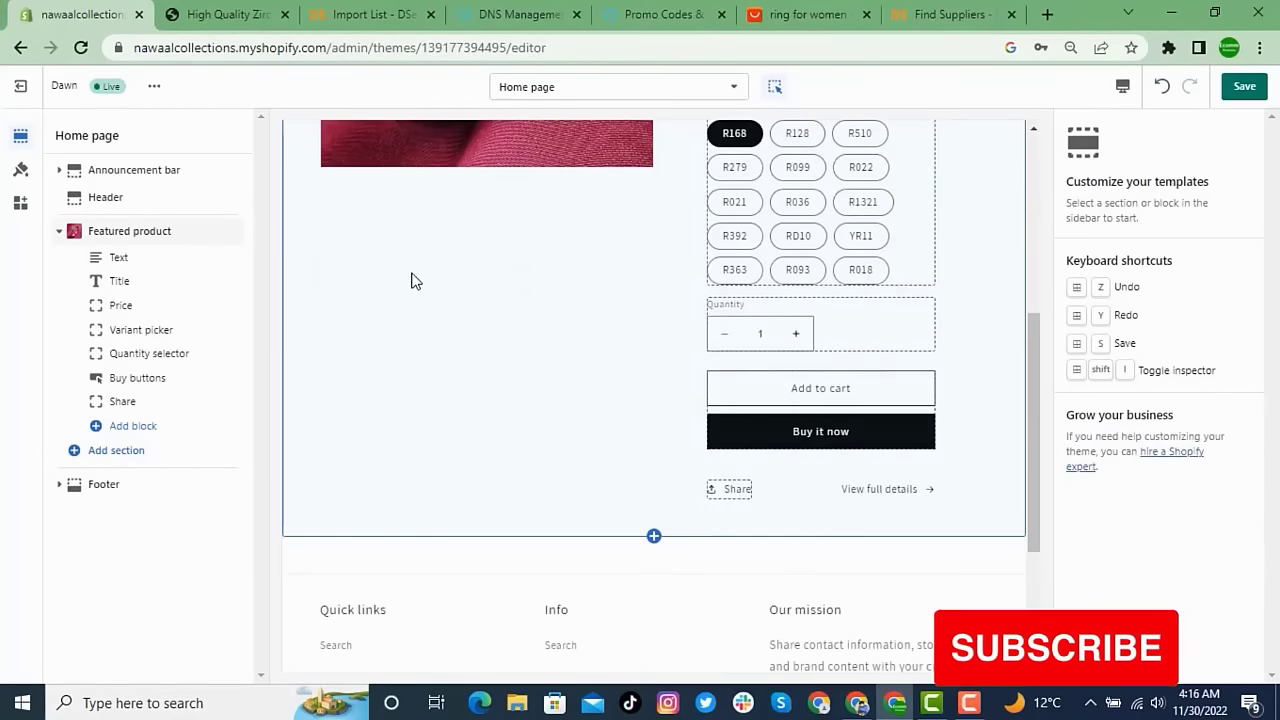
pyautogui.scroll(-3, 477, 295)
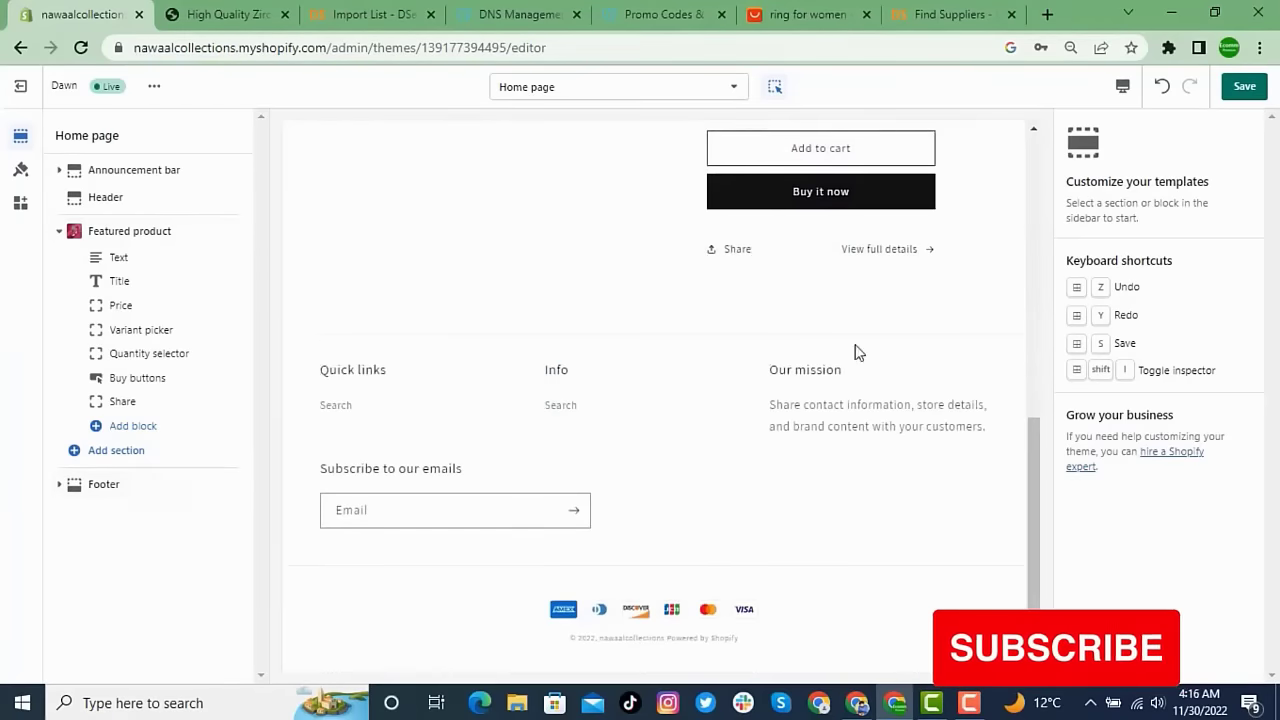
pyautogui.scroll(10, 944, 249)
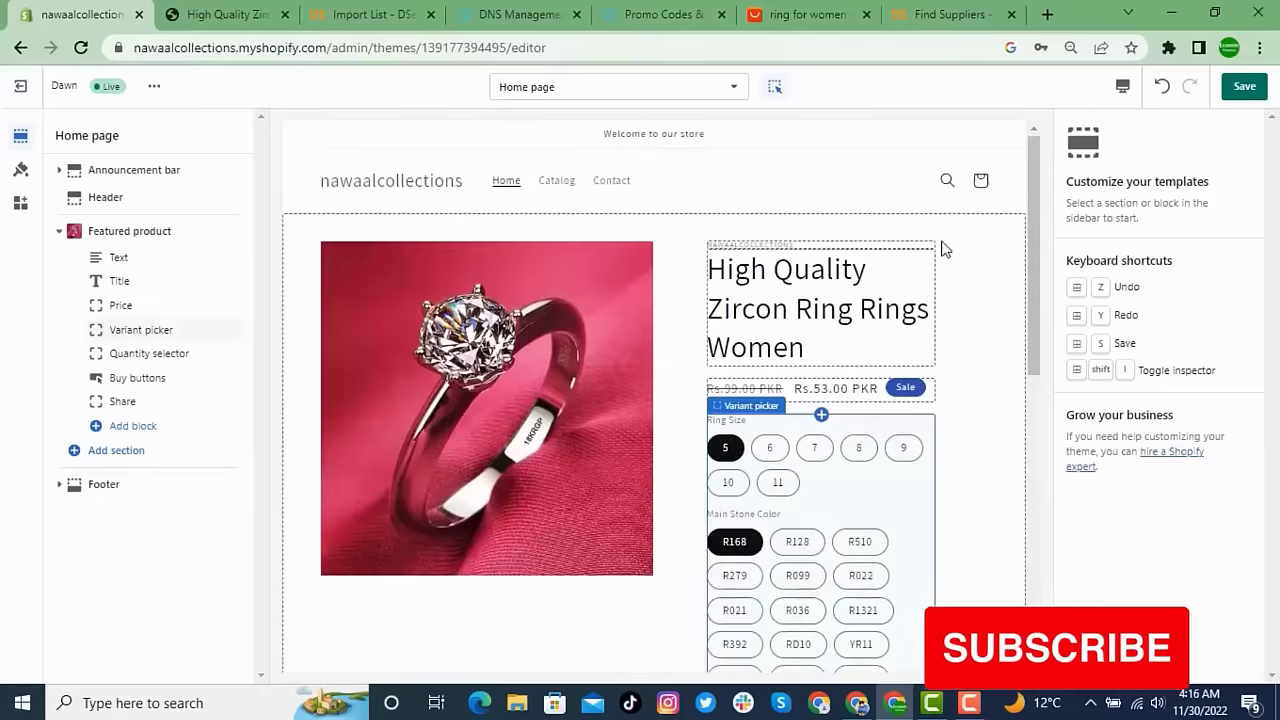
pyautogui.click(1242, 86)
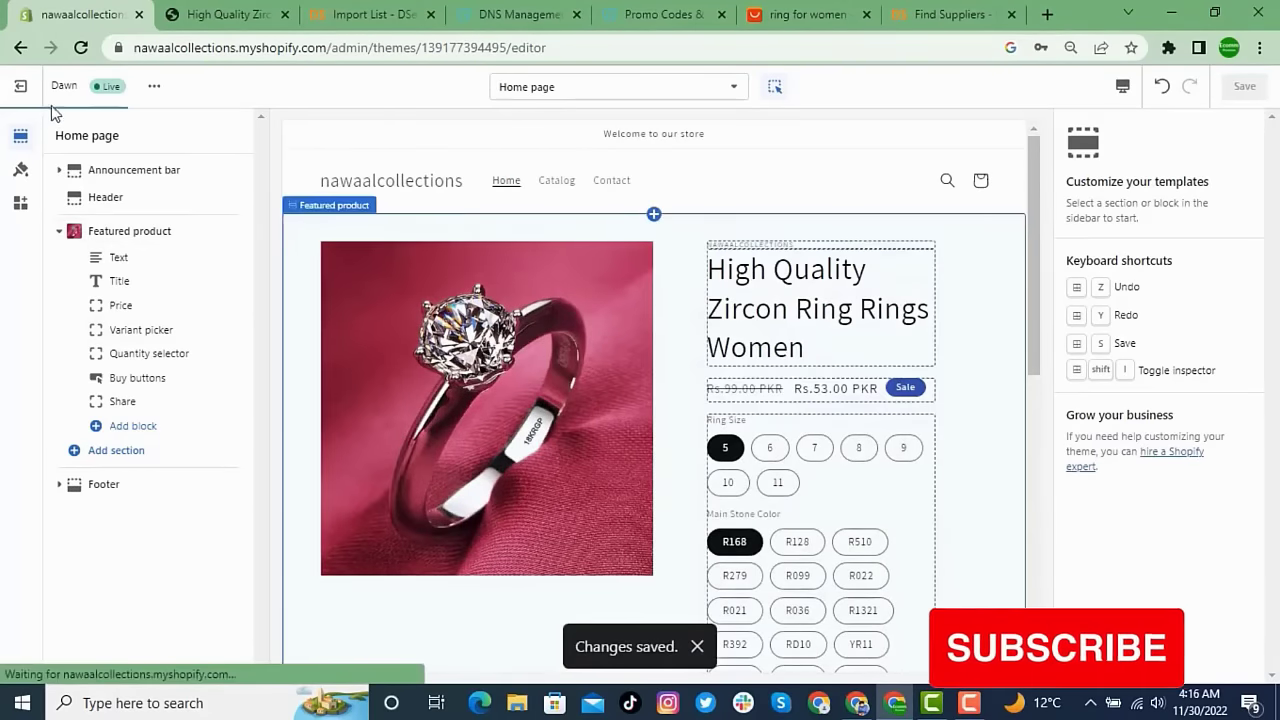
pyautogui.click(21, 88)
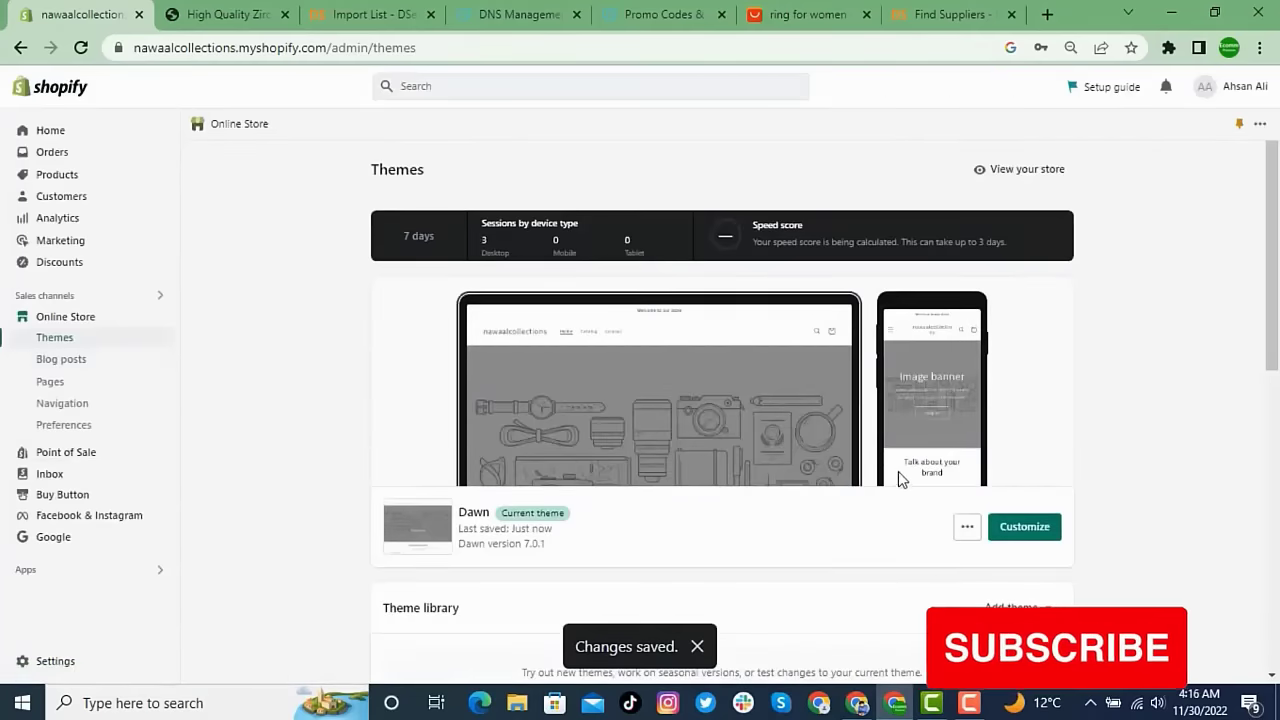
# Open the live storefront in a new tab, glance back at admin Themes, and return.
pyautogui.click(160, 318)
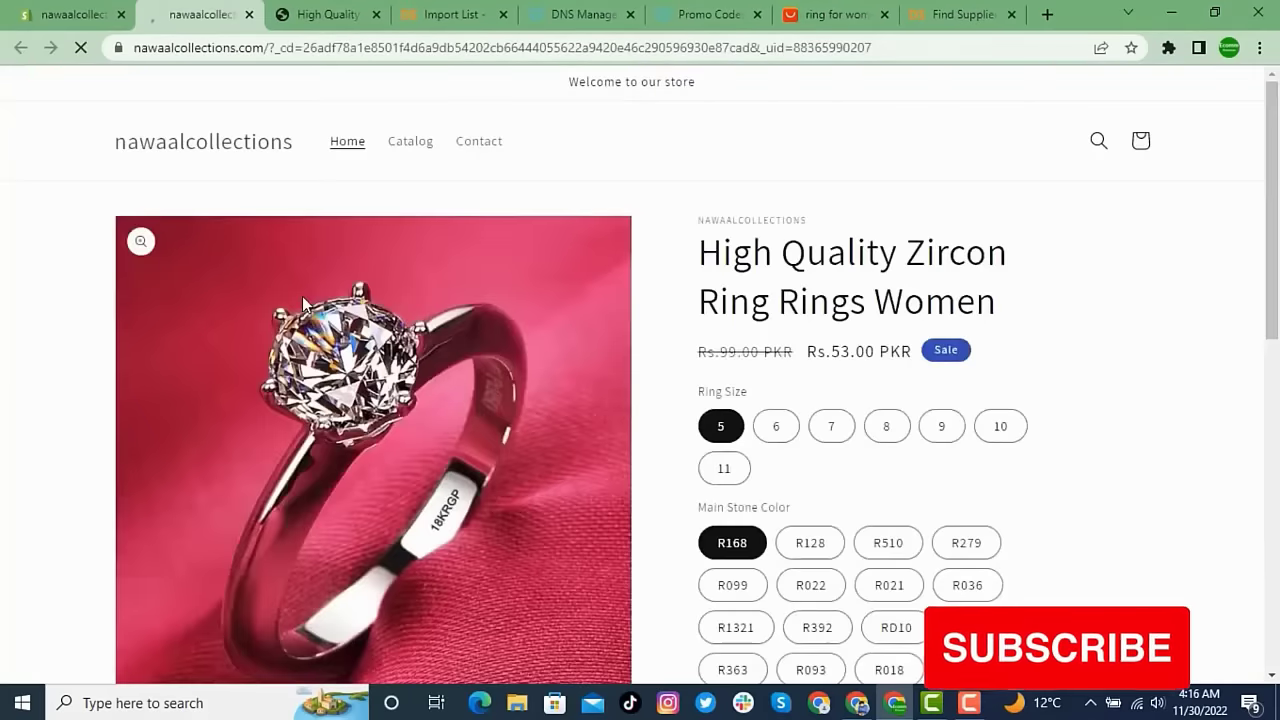
pyautogui.scroll(-10, 380, 325)
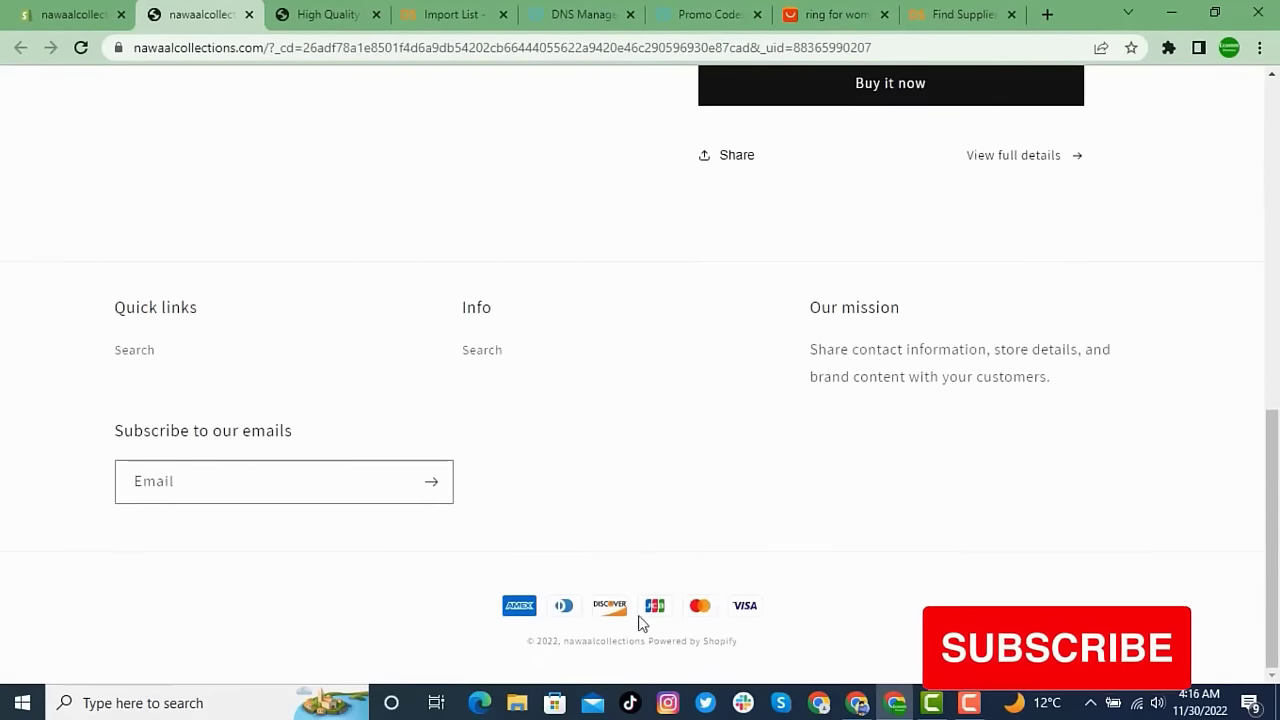
pyautogui.click(72, 14)
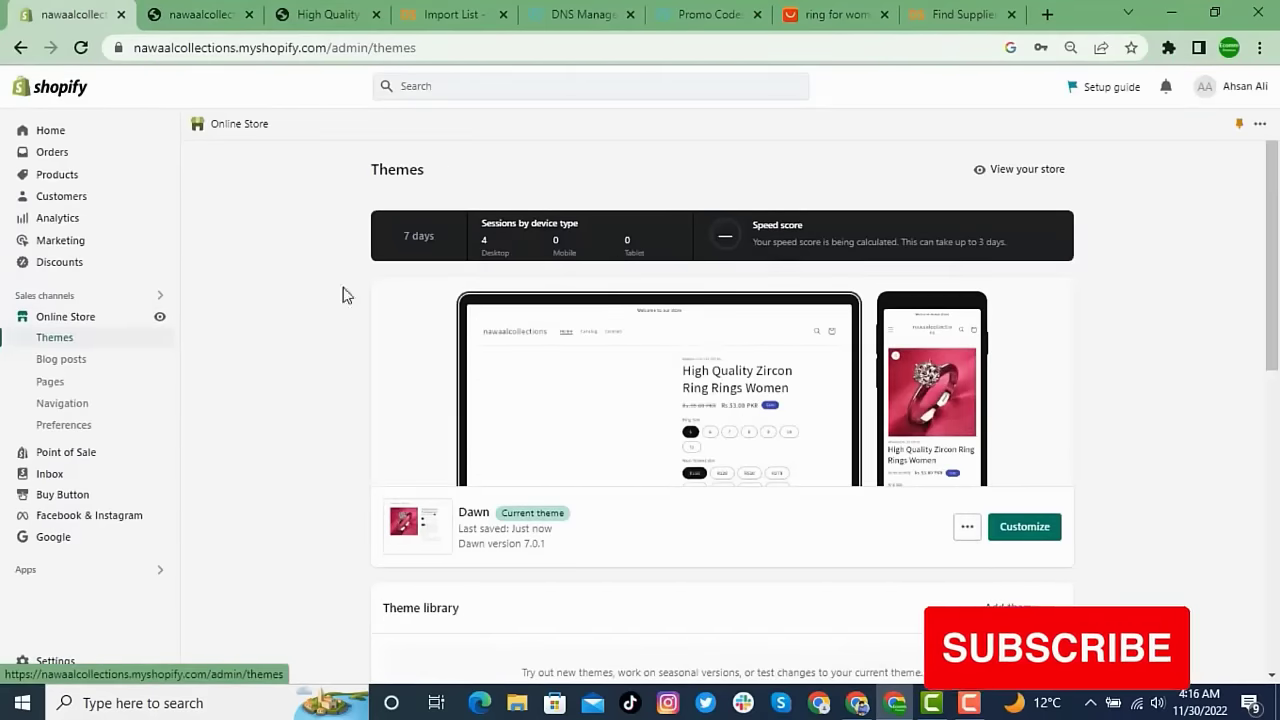
pyautogui.click(210, 12)
# View the ring image full-size, then browse the Main Stone Color options and Buy it now button.
pyautogui.scroll(10, 522, 313)
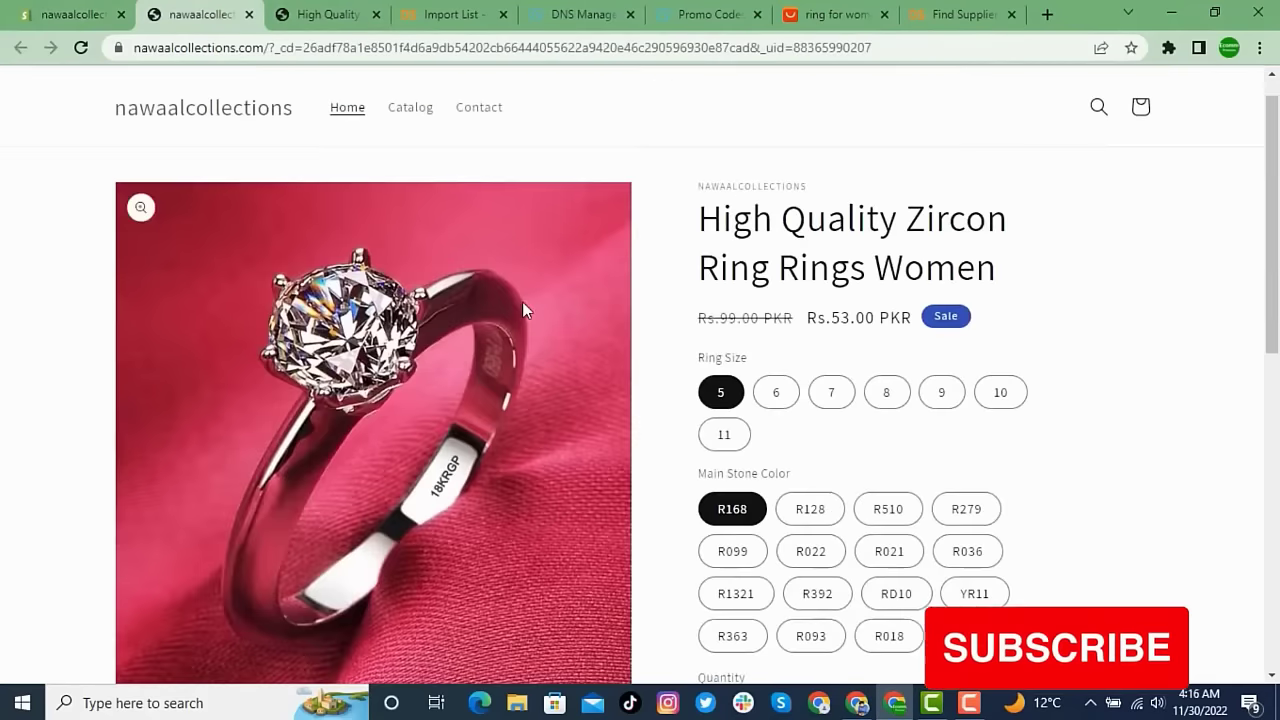
pyautogui.click(420, 311)
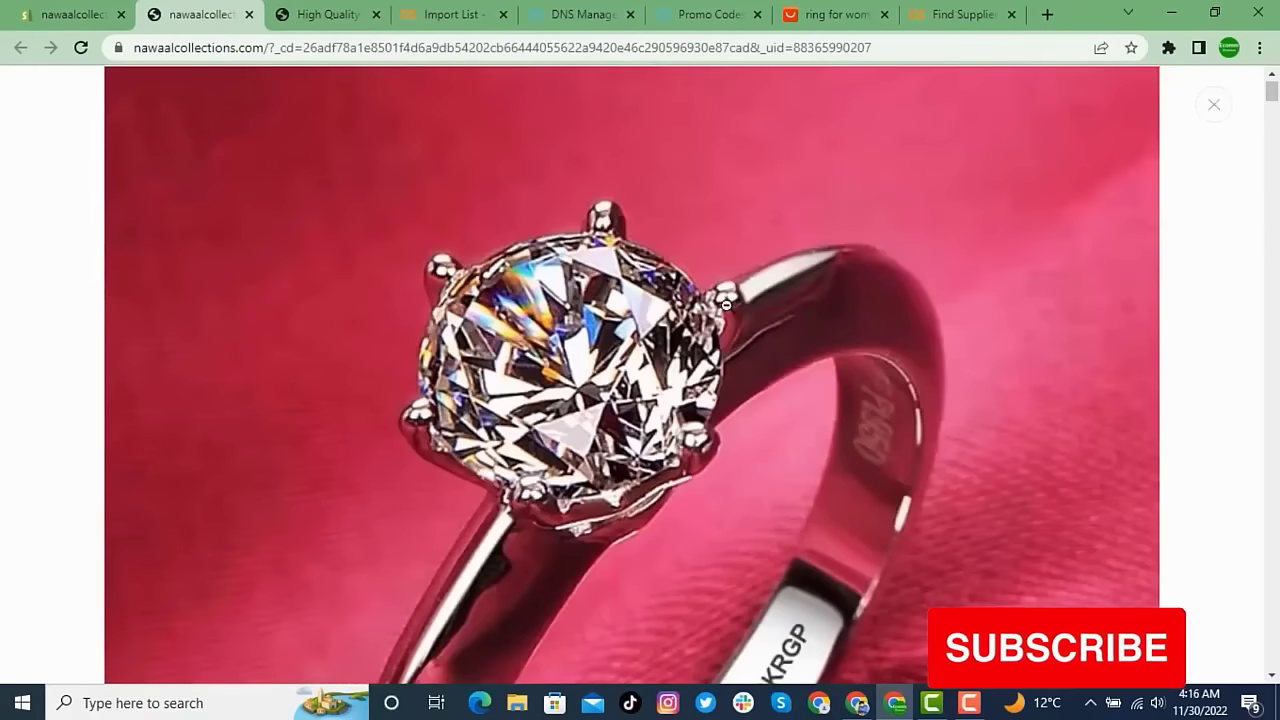
pyautogui.click(1213, 106)
pyautogui.scroll(-4, 670, 300)
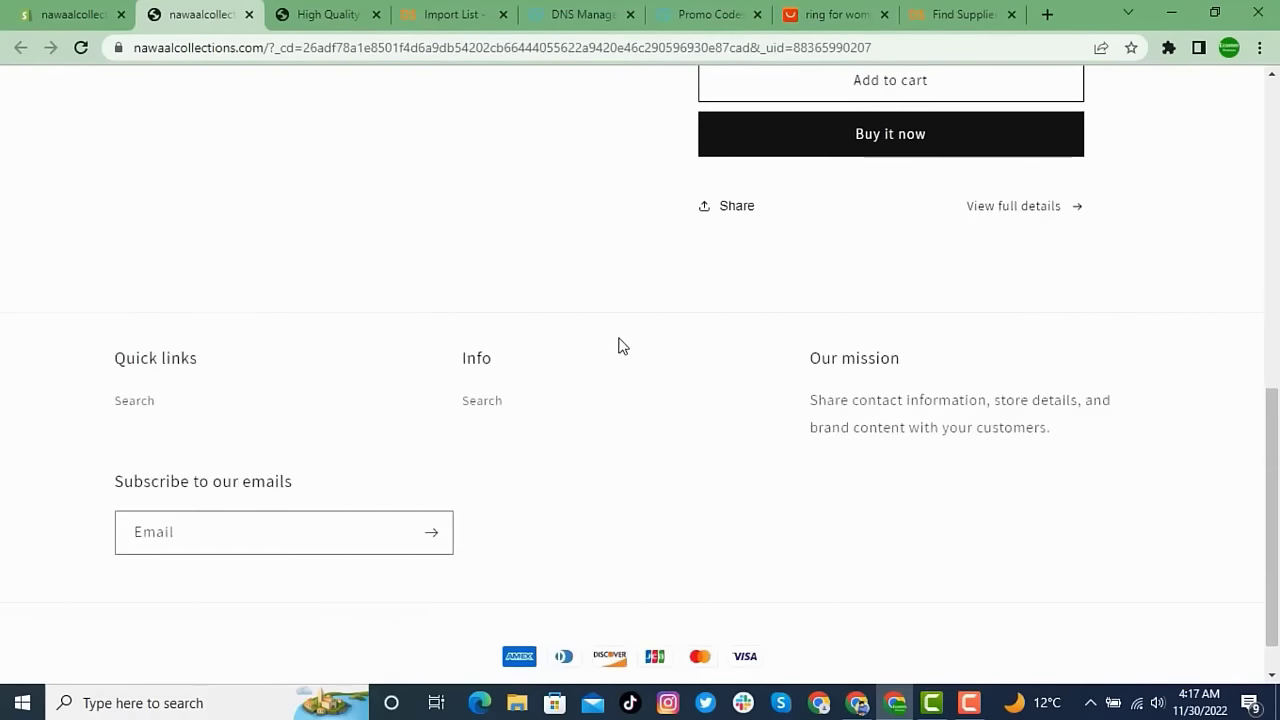
pyautogui.scroll(4, 720, 480)
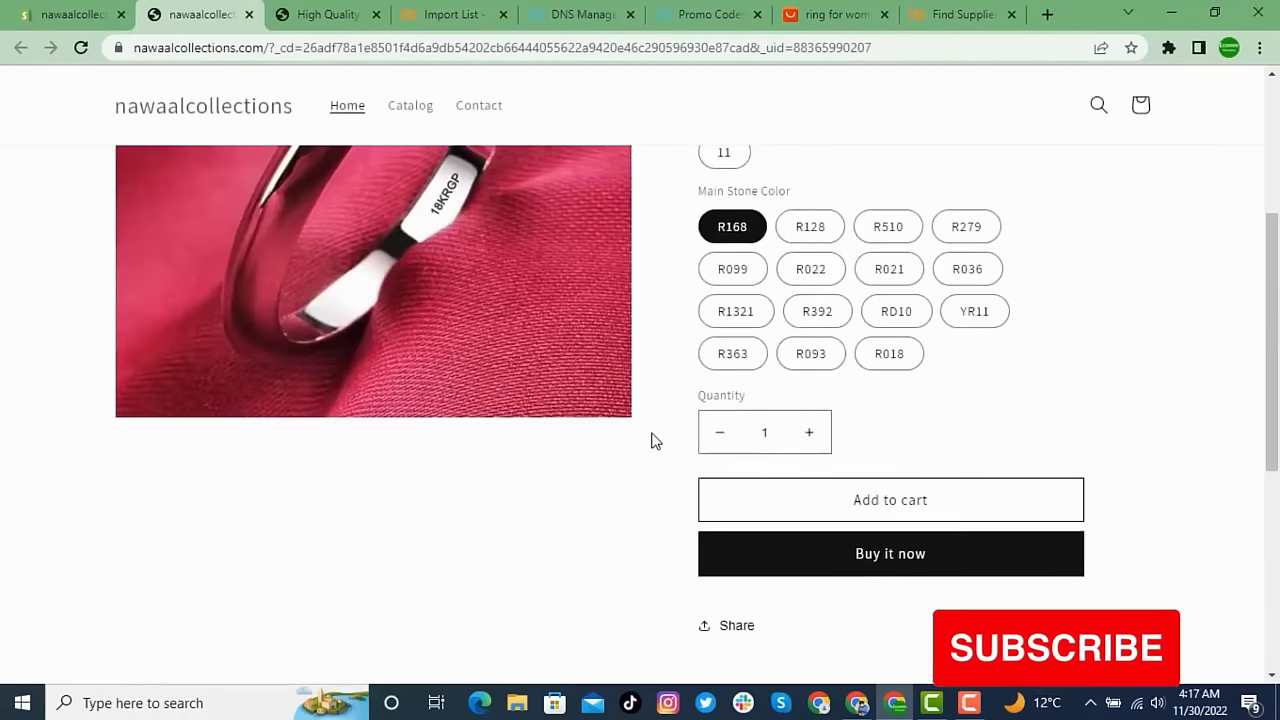
pyautogui.scroll(-4, 654, 435)
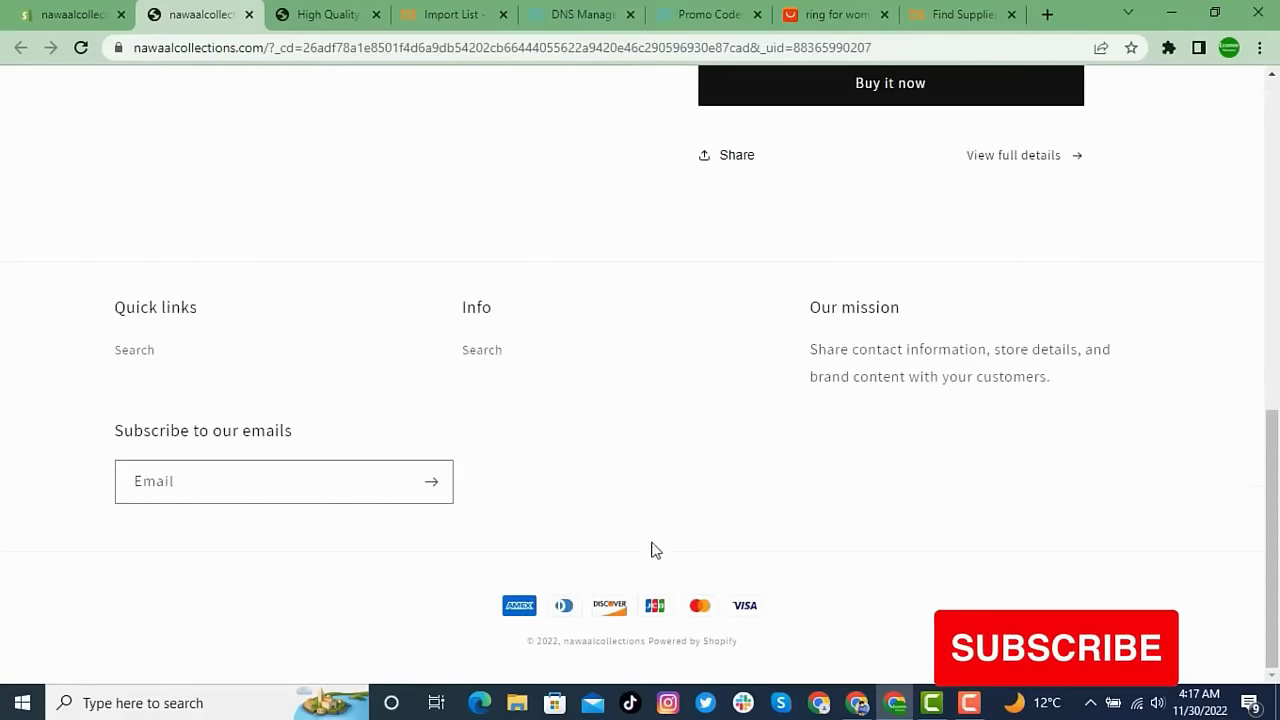
pyautogui.scroll(5, 700, 510)
# Start a Buy it now checkout for the ring, review the Rs53.00 summary, and return to admin Themes.
pyautogui.click(857, 558)
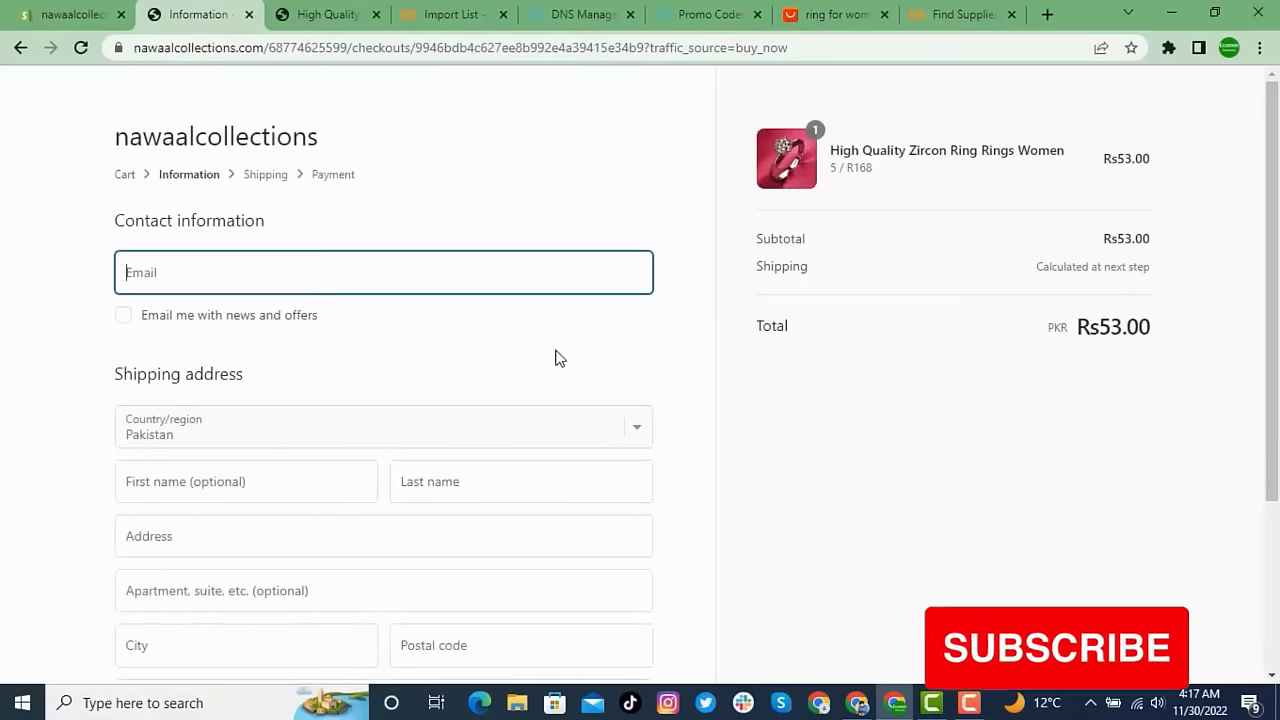
pyautogui.scroll(-3, 558, 358)
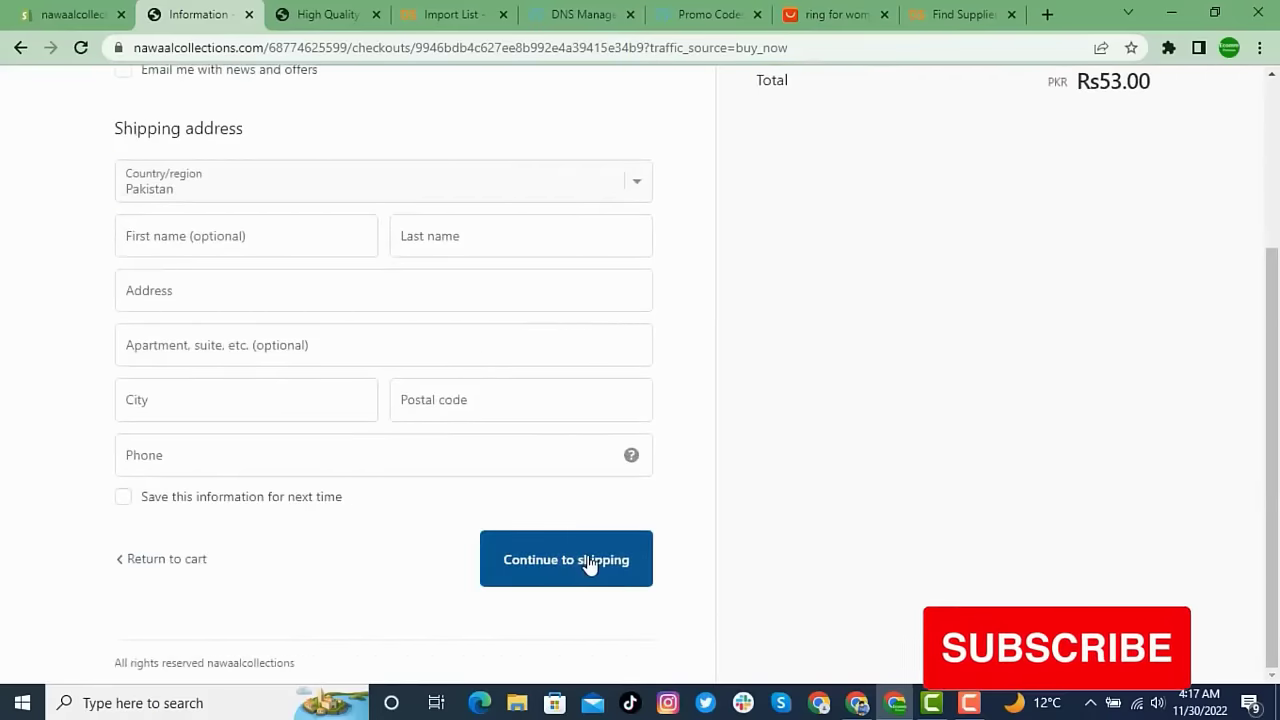
pyautogui.scroll(3, 716, 578)
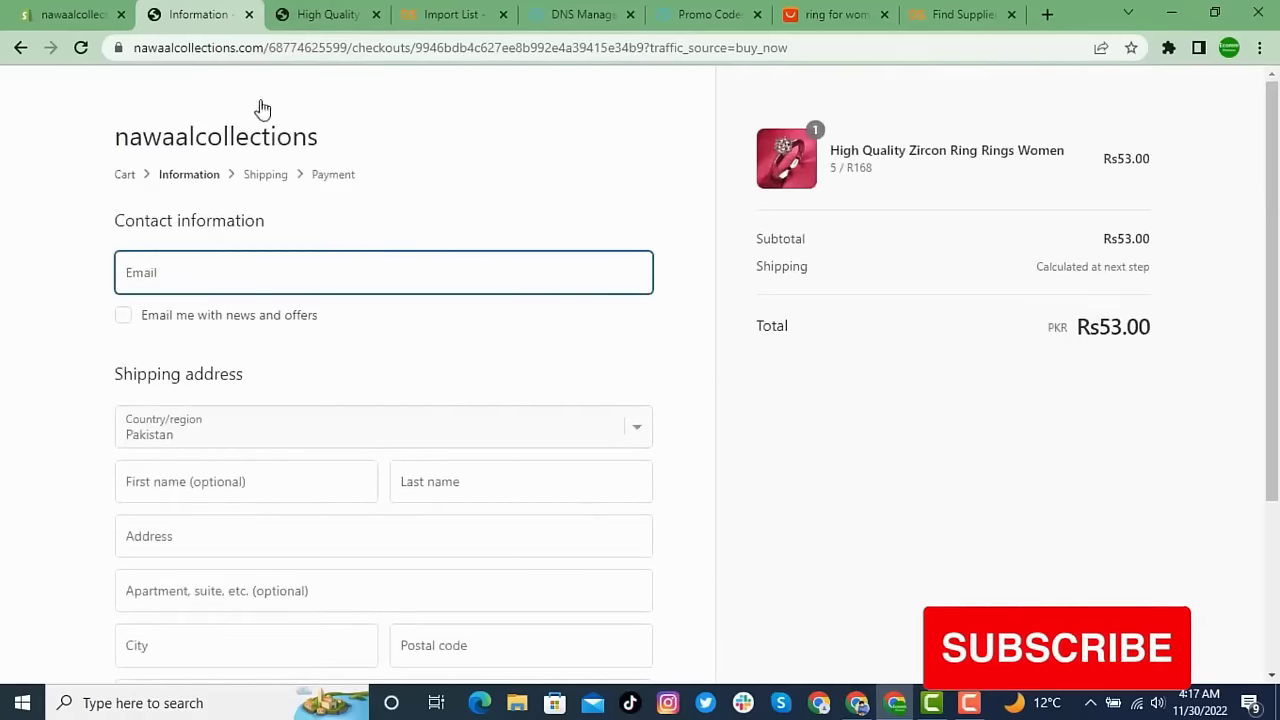
pyautogui.click(92, 12)
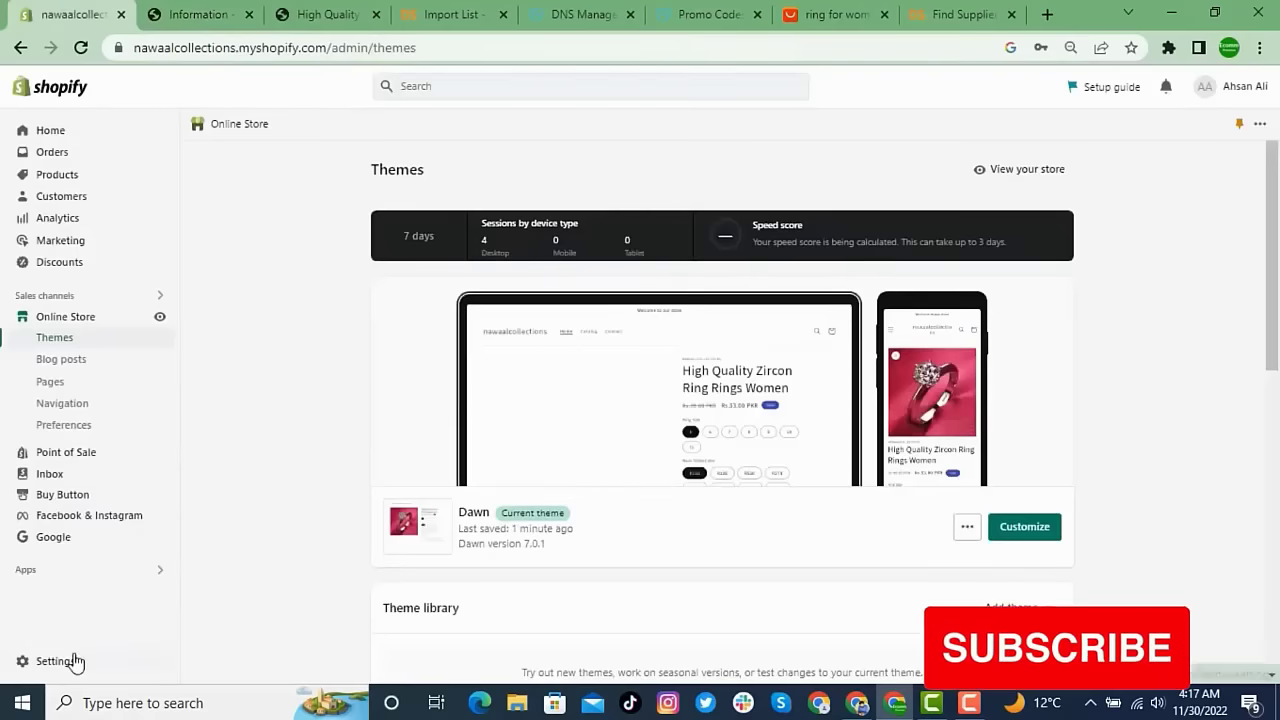
# In Settings > Payments, review the Payment capture options and dismiss them unchanged.
pyautogui.click(62, 661)
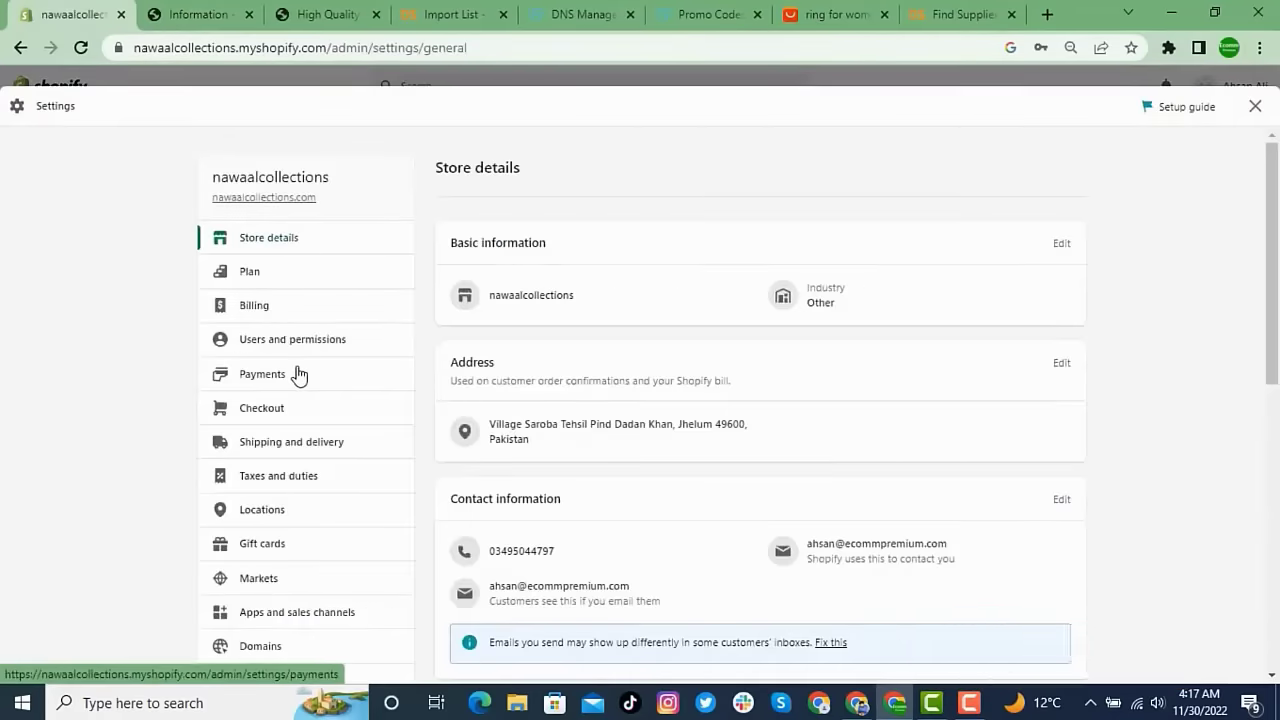
pyautogui.click(299, 373)
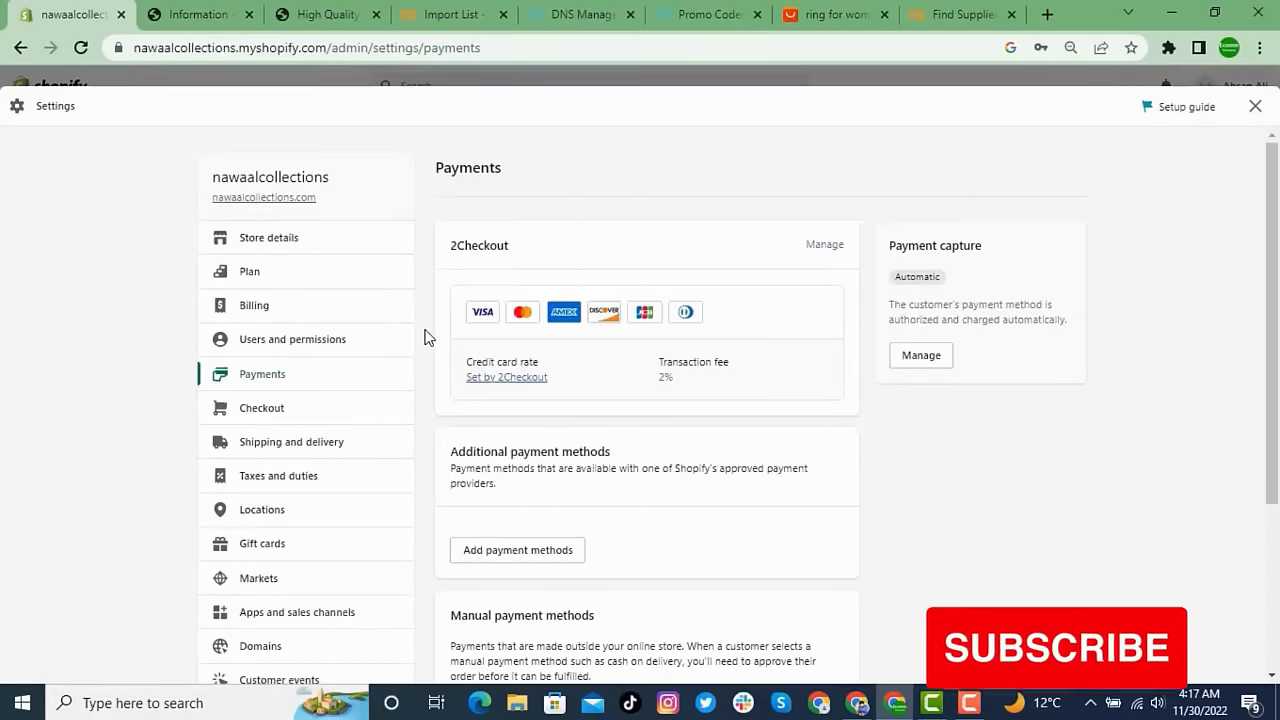
pyautogui.click(921, 356)
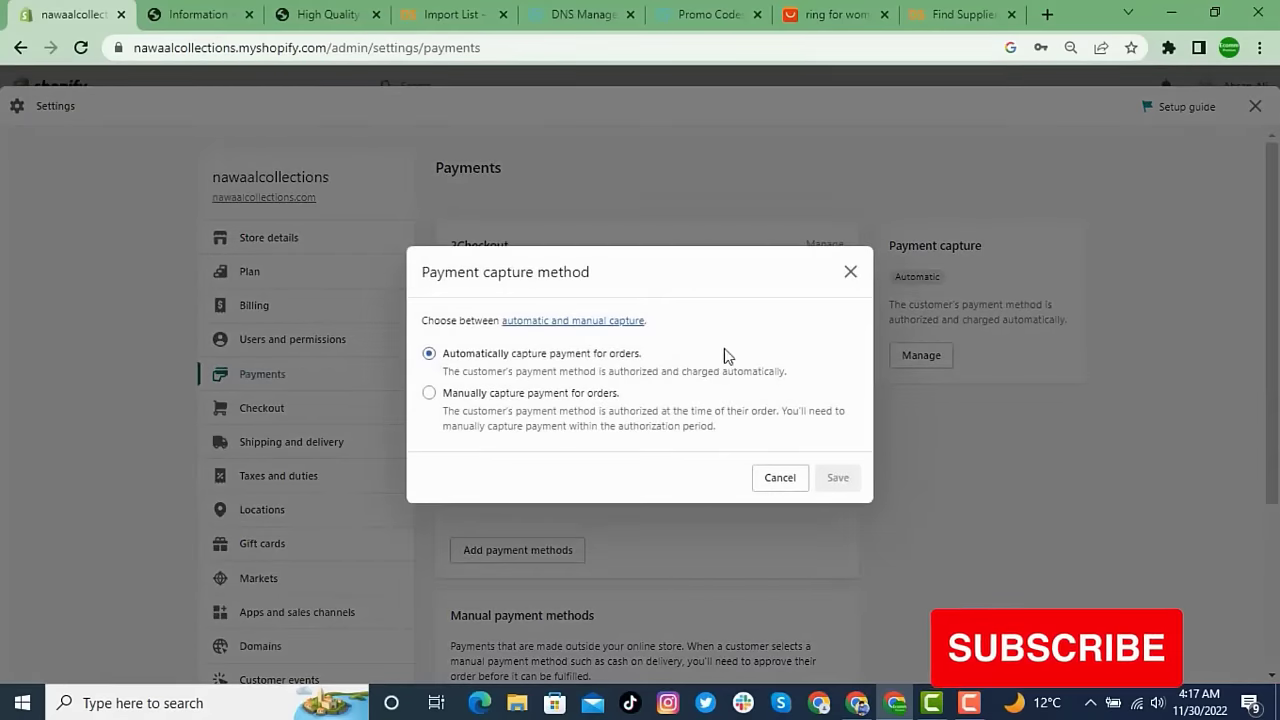
pyautogui.click(850, 272)
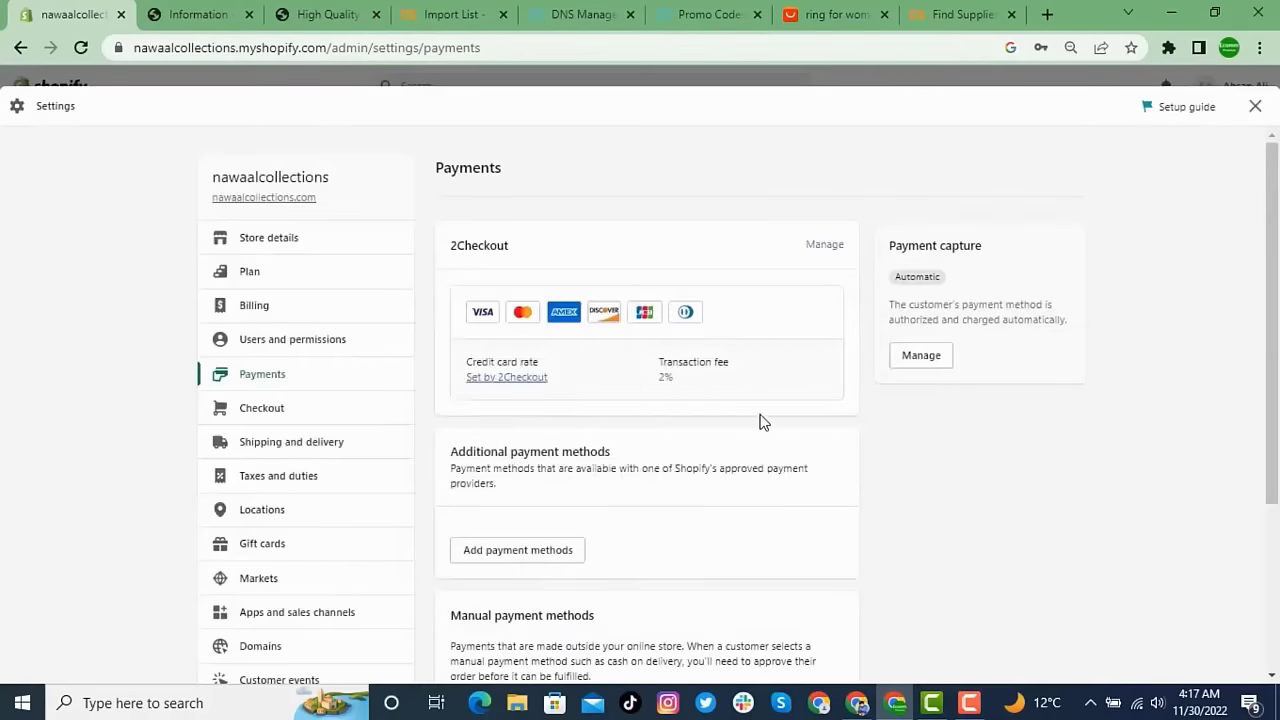
pyautogui.scroll(-1, 760, 422)
# Add a payment method by provider, choosing 2Checkout Convert Plus (by Verifone).
pyautogui.click(518, 462)
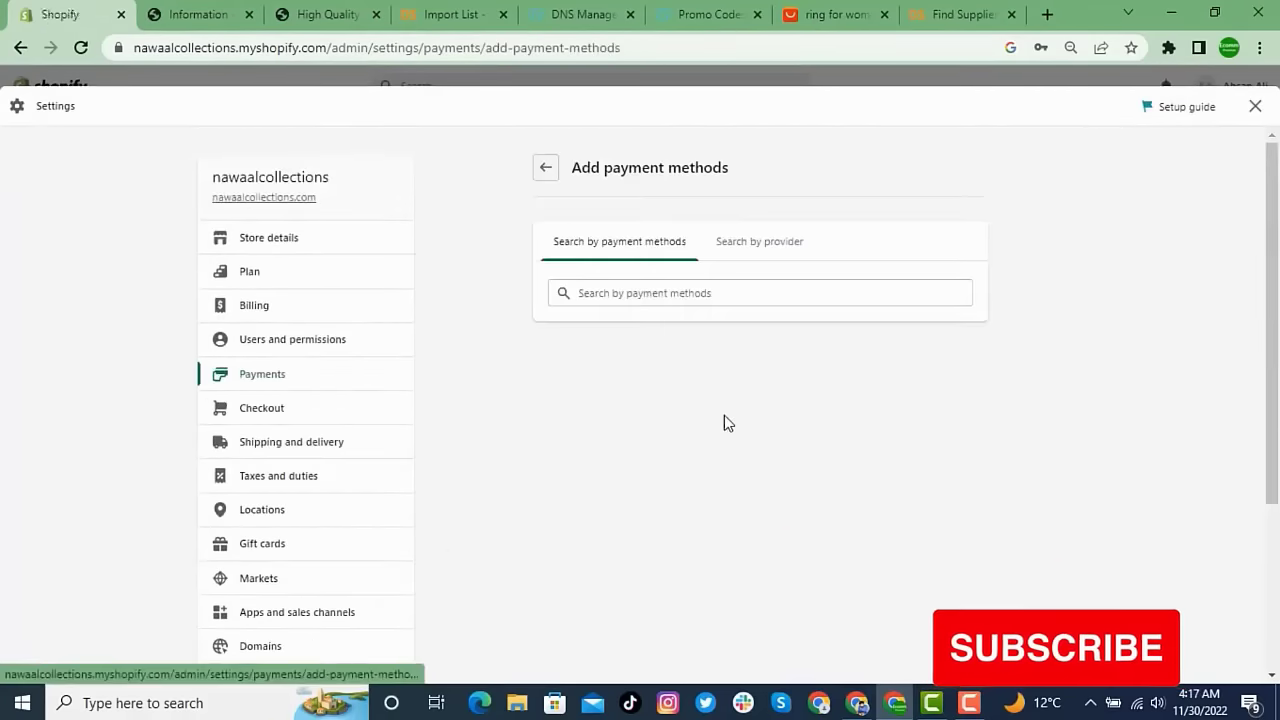
pyautogui.click(762, 256)
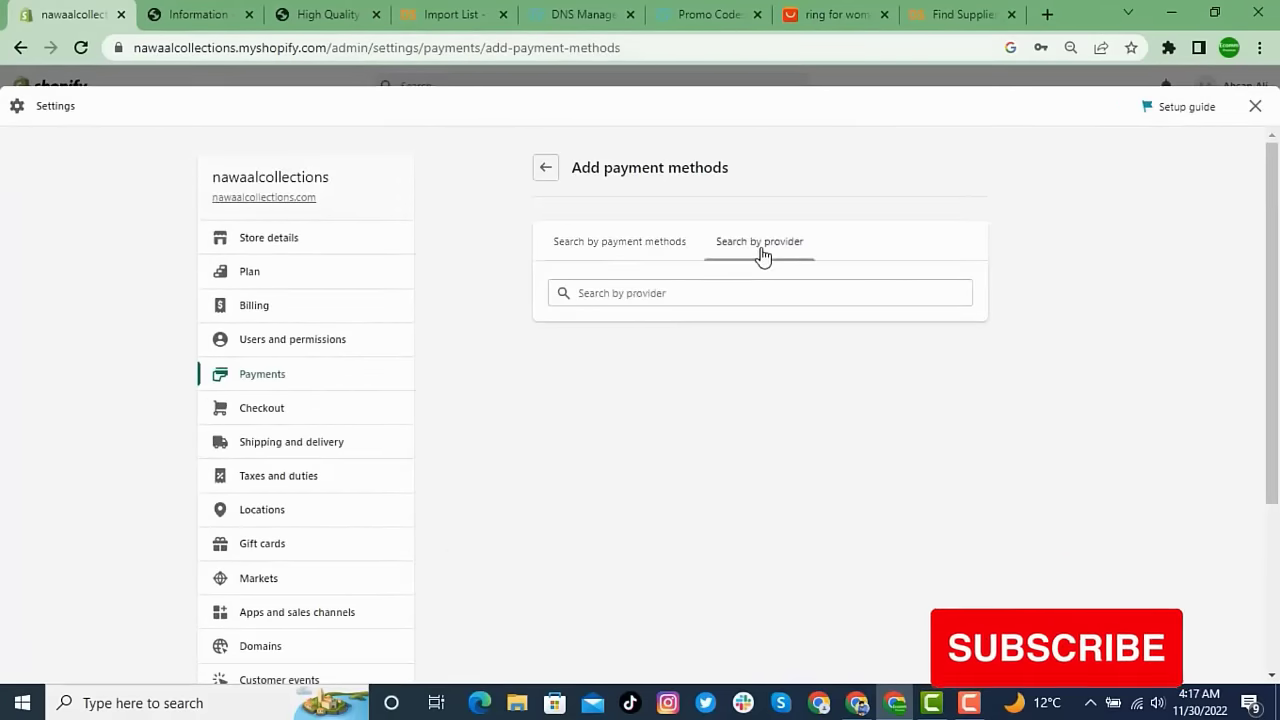
pyautogui.click(685, 290)
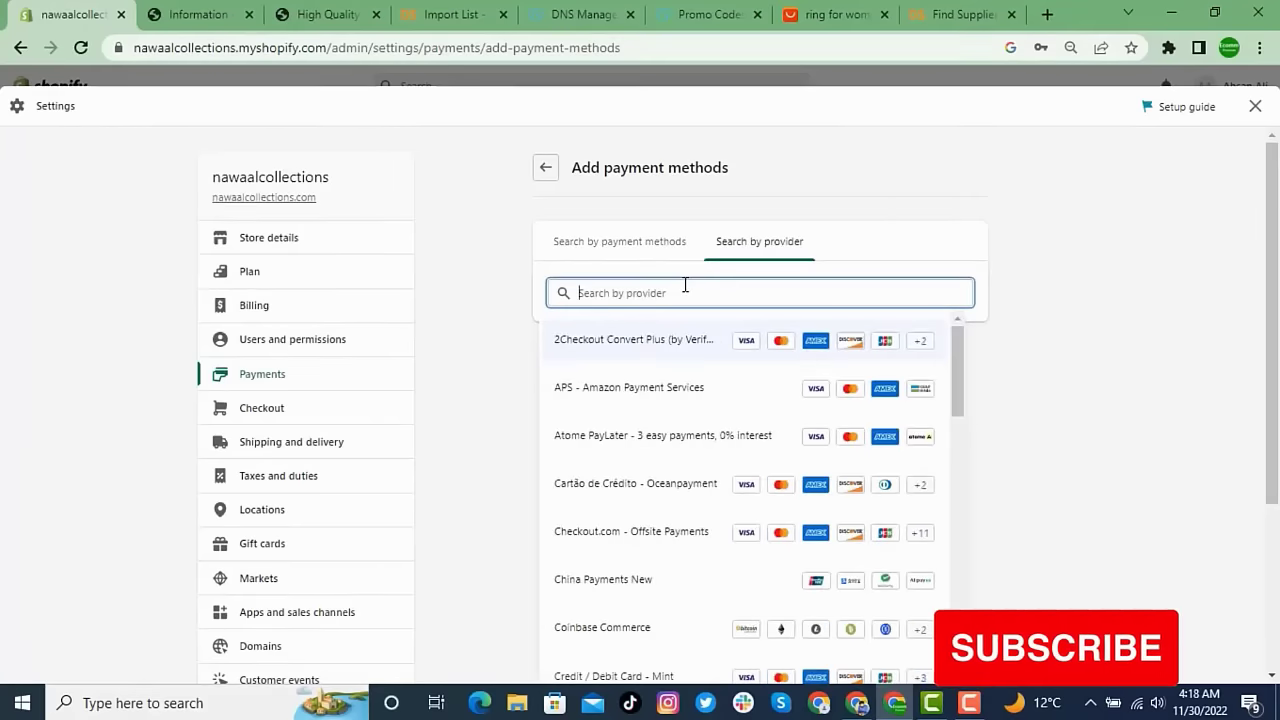
pyautogui.click(665, 341)
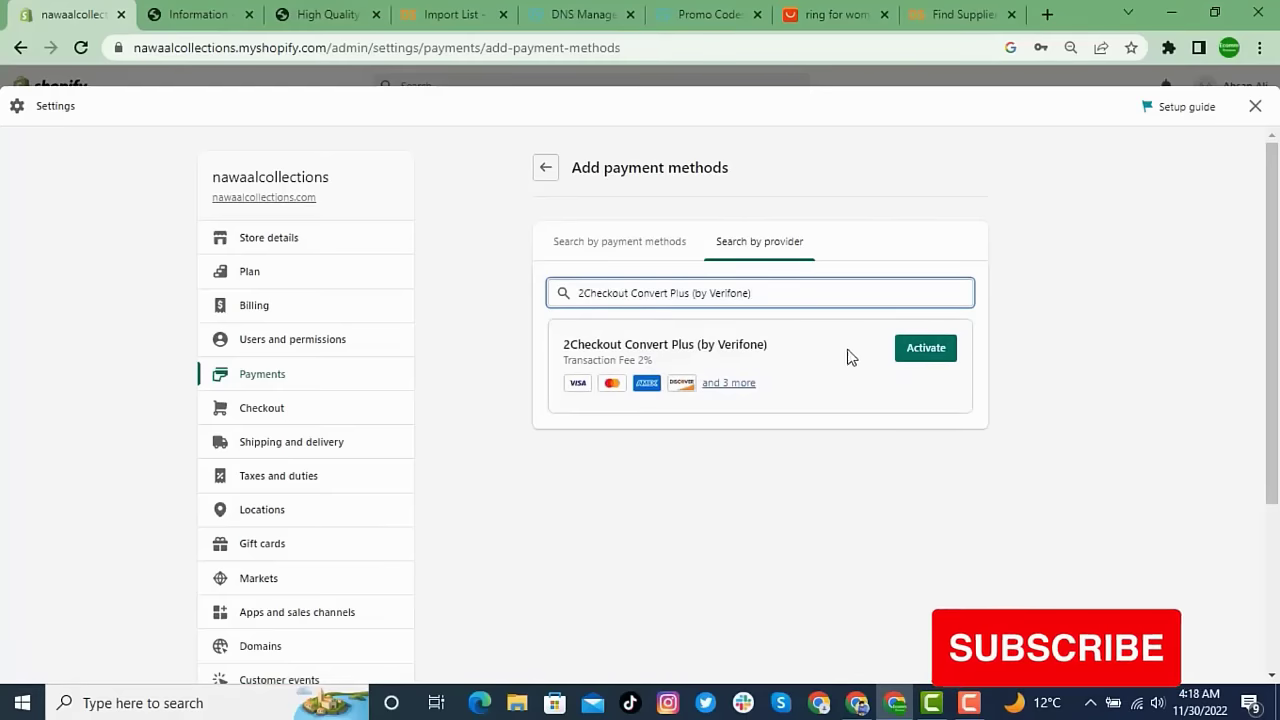
# Activate 2Checkout Convert Plus and connect it to a 2Checkout account.
pyautogui.click(914, 355)
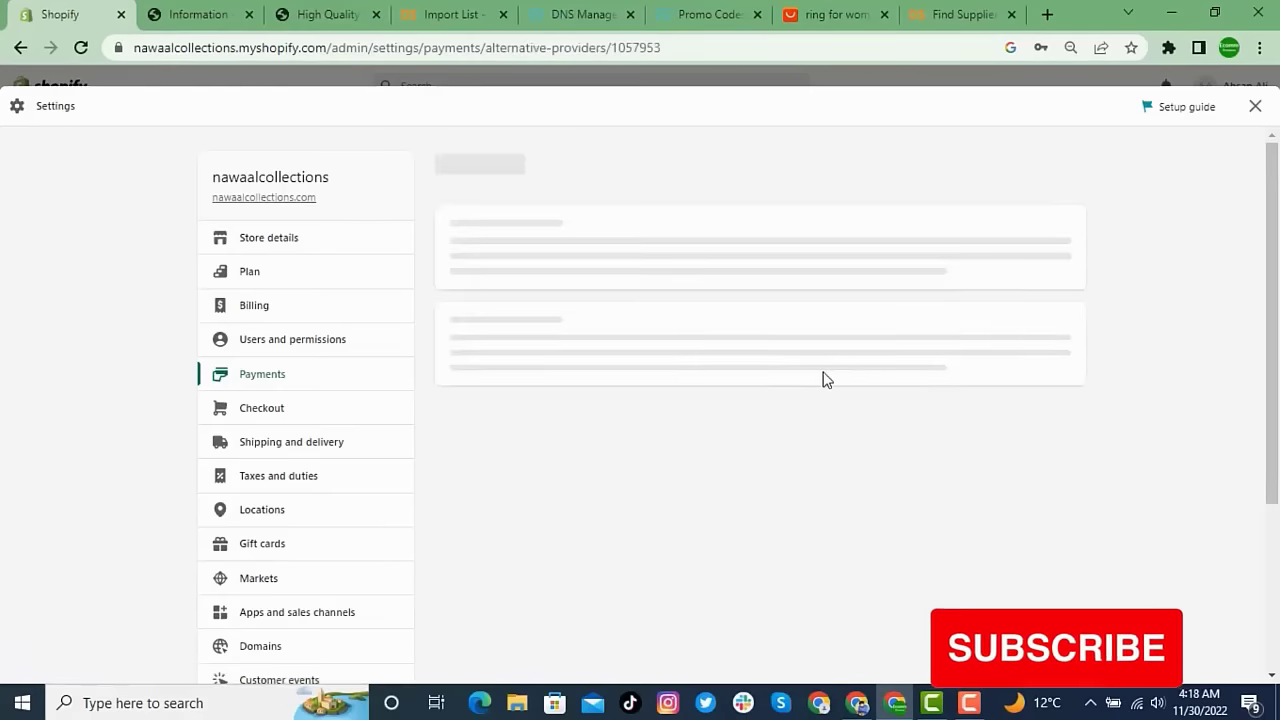
pyautogui.scroll(-3, 765, 362)
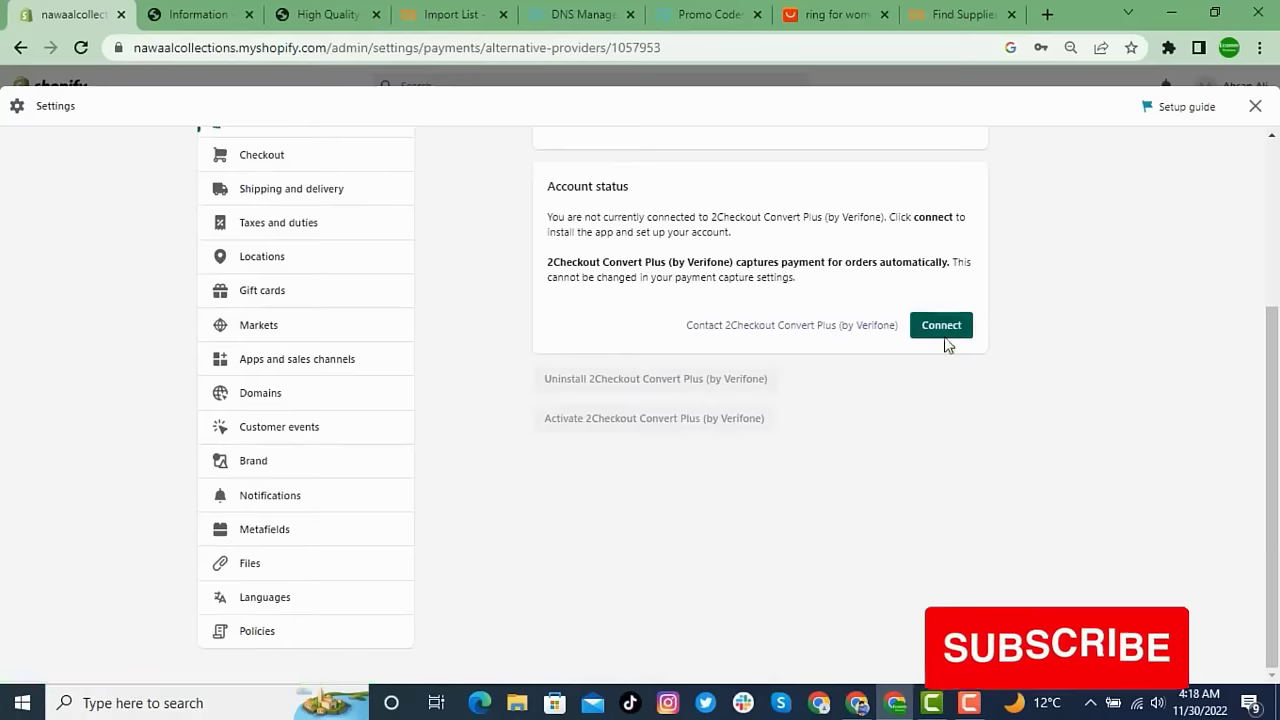
pyautogui.click(945, 328)
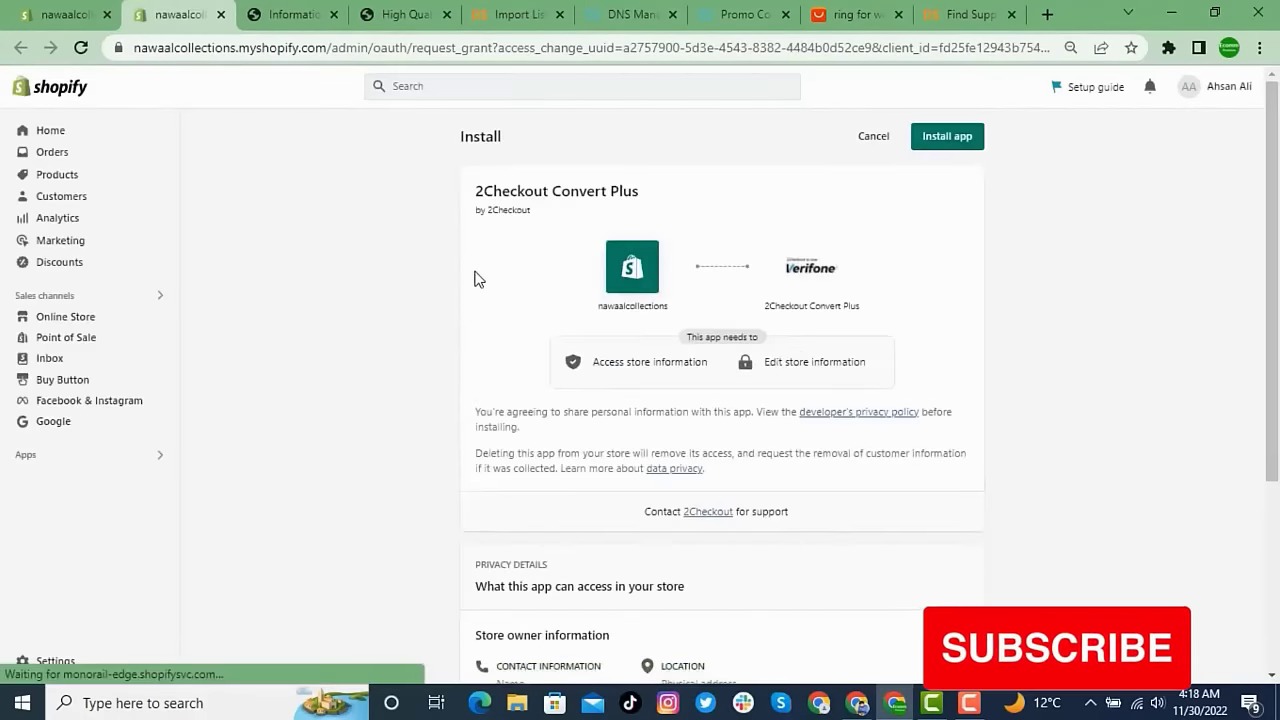
pyautogui.scroll(-3, 477, 279)
pyautogui.scroll(3, 481, 272)
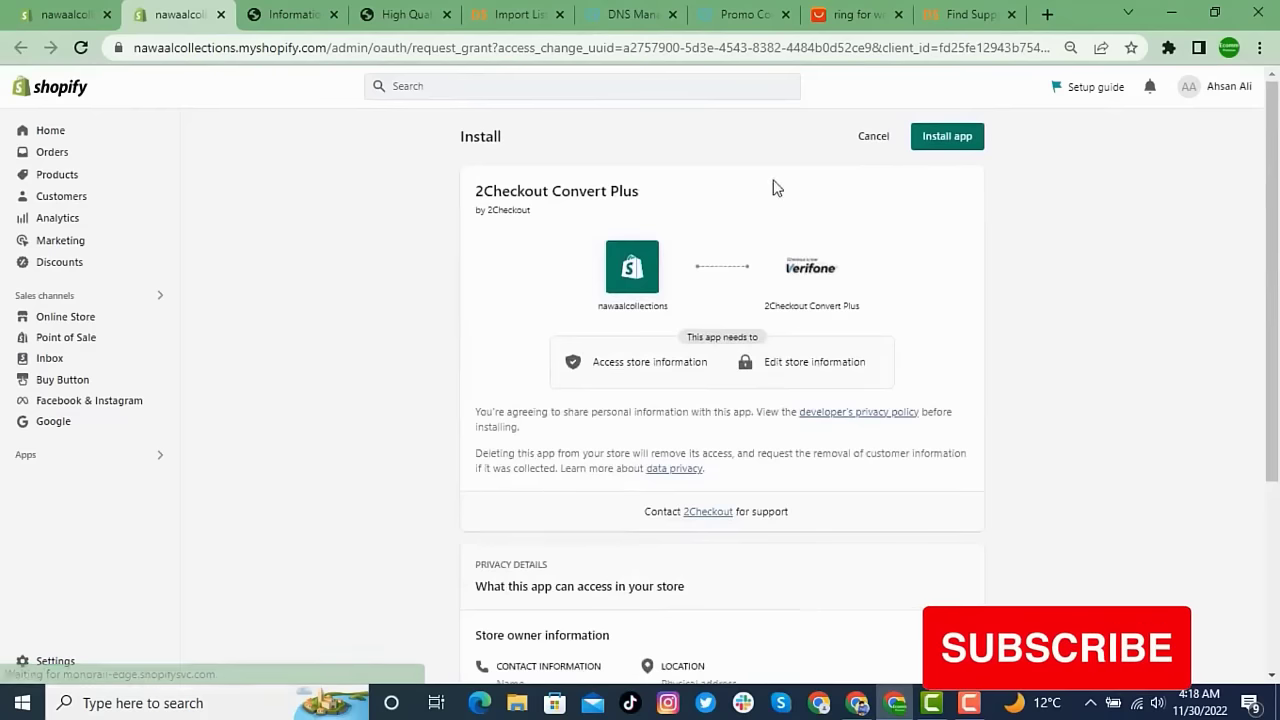
# Install the 2Checkout Convert Plus app and begin entering the merchant code on the Verifone page.
pyautogui.click(947, 136)
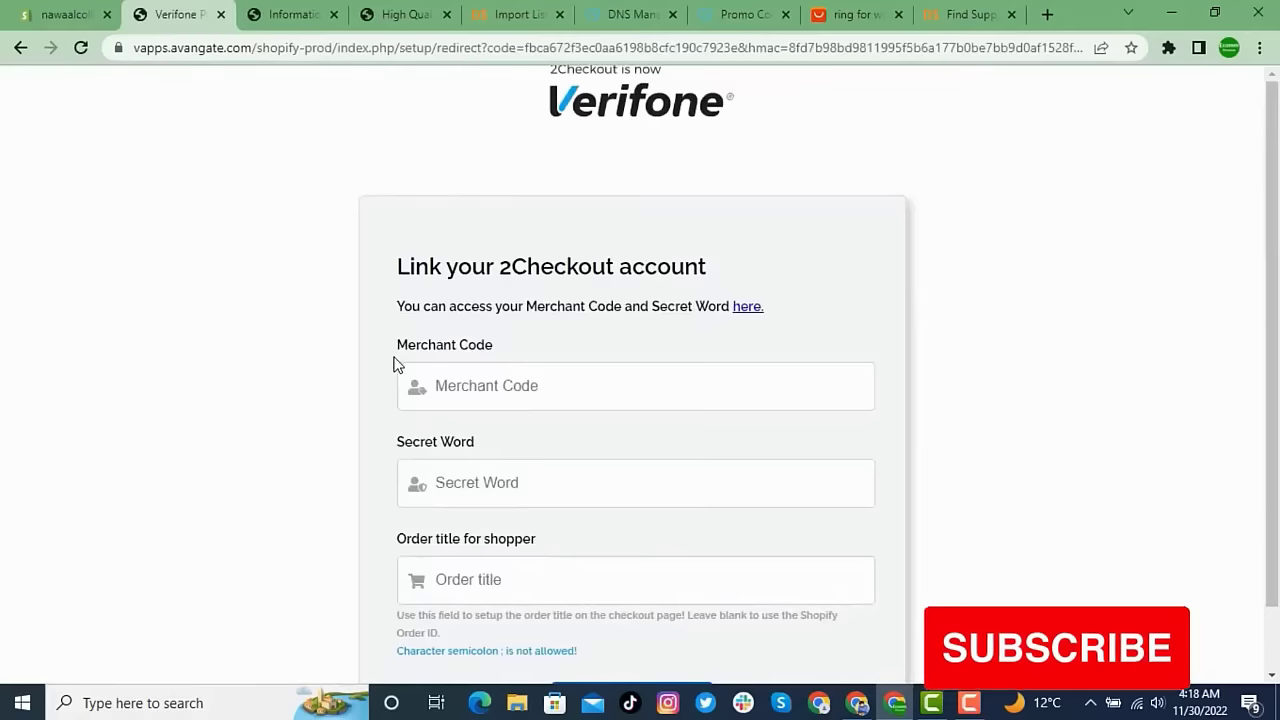
pyautogui.scroll(-1, 362, 347)
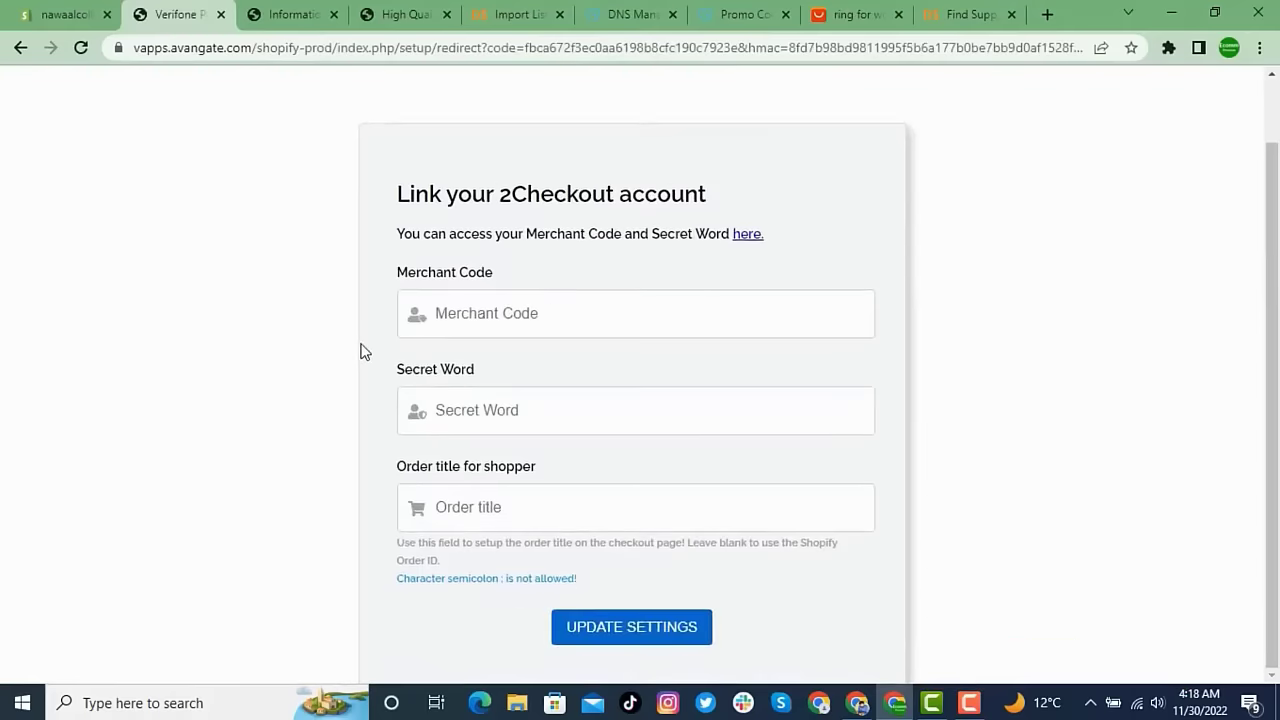
pyautogui.scroll(1, 362, 351)
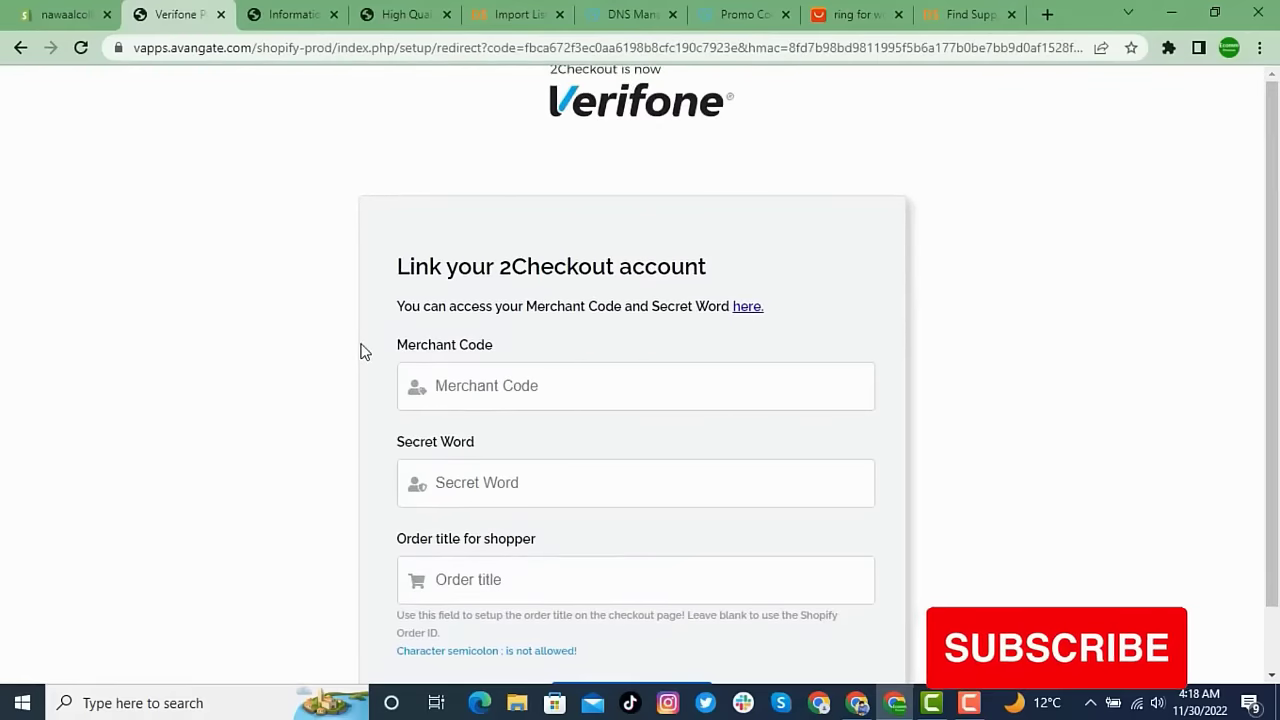
pyautogui.scroll(-1, 362, 351)
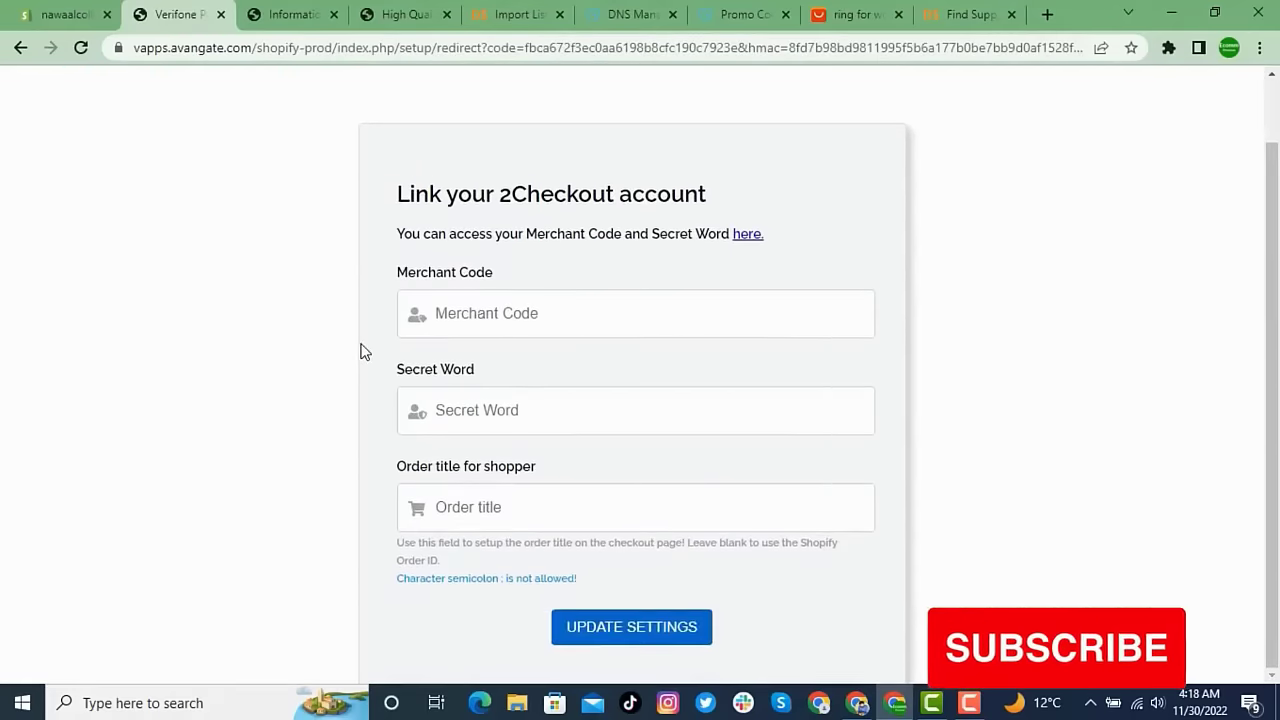
pyautogui.click(582, 331)
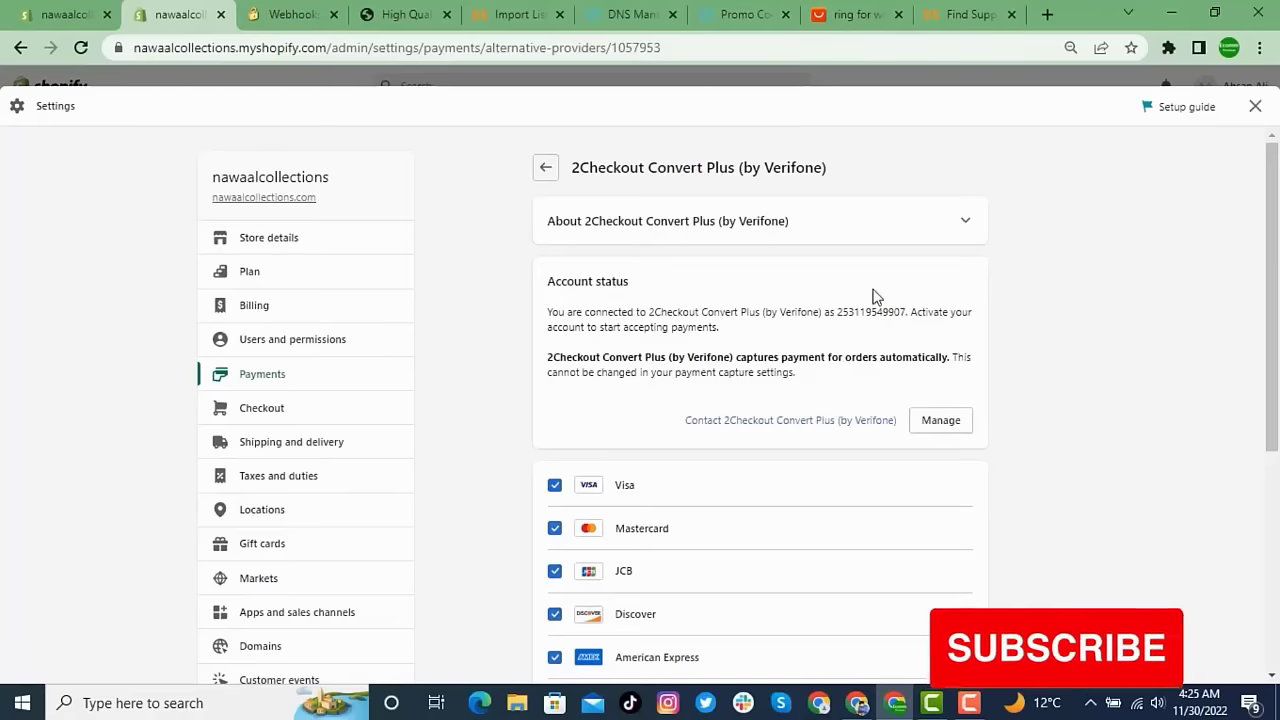
# Activate 2Checkout Convert Plus (by Verifone) and go back to the Payments overview.
pyautogui.scroll(-4, 875, 293)
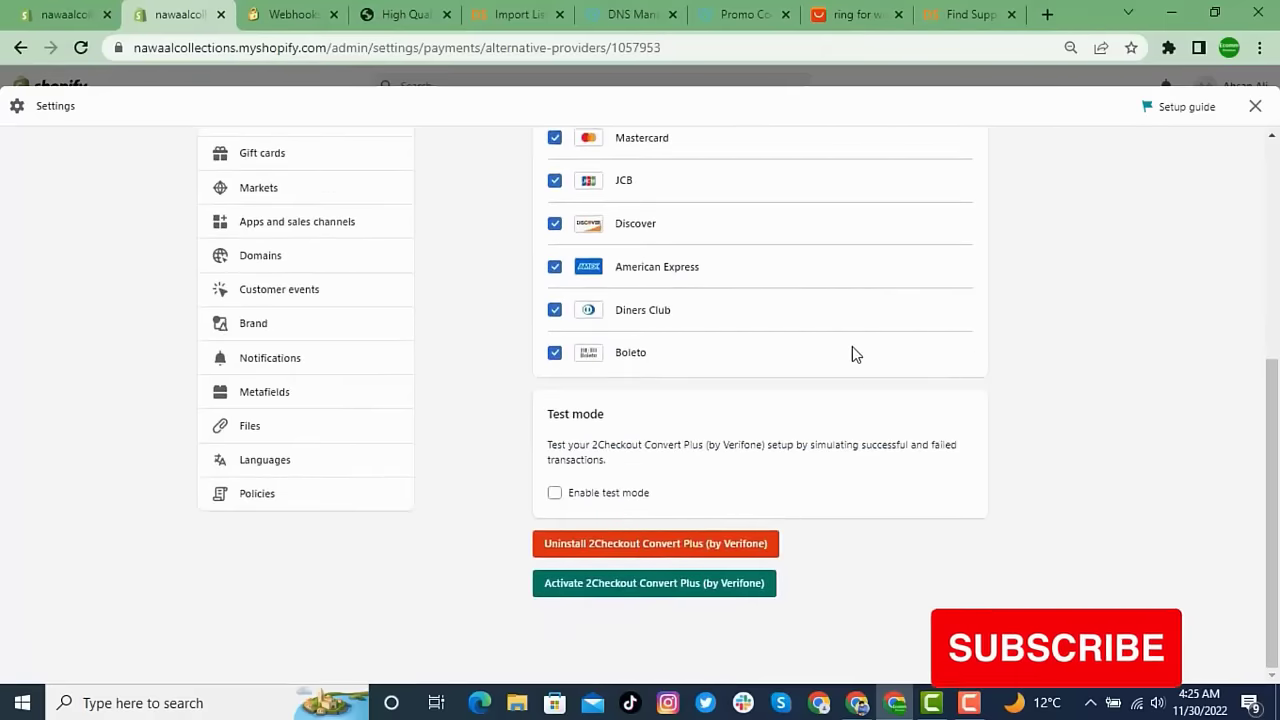
pyautogui.scroll(2, 852, 350)
pyautogui.scroll(-2, 852, 354)
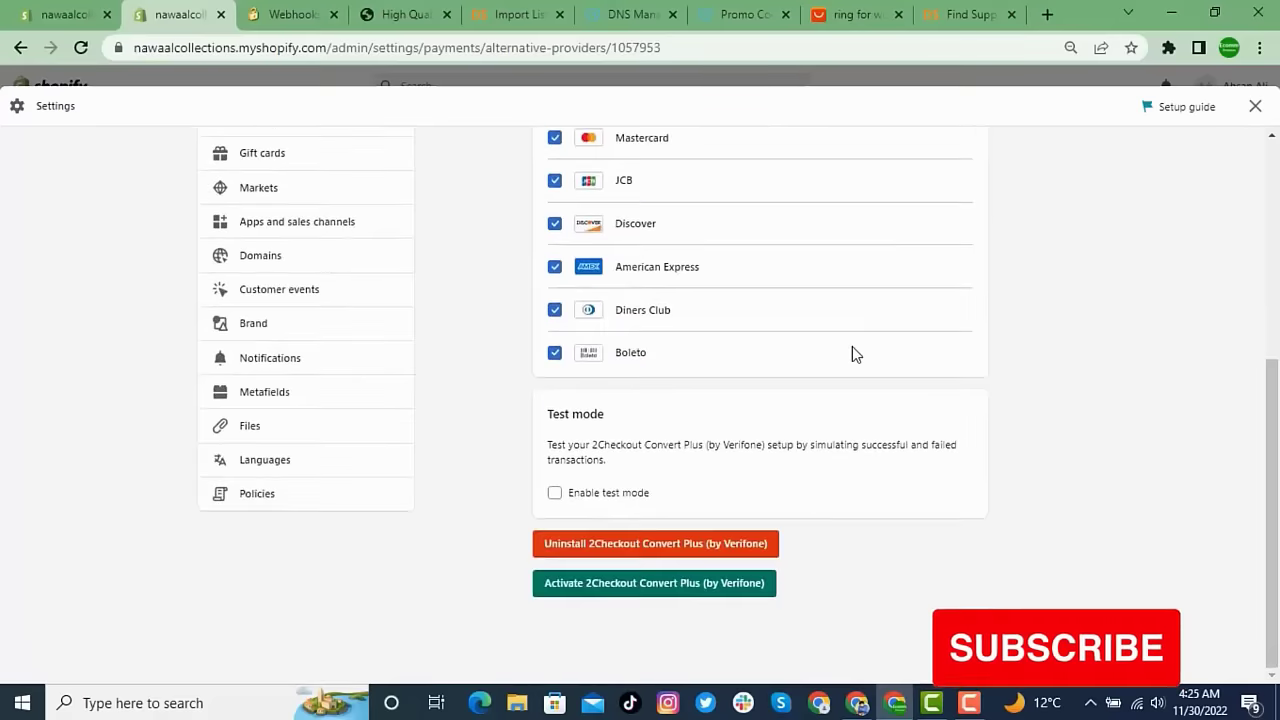
pyautogui.click(708, 593)
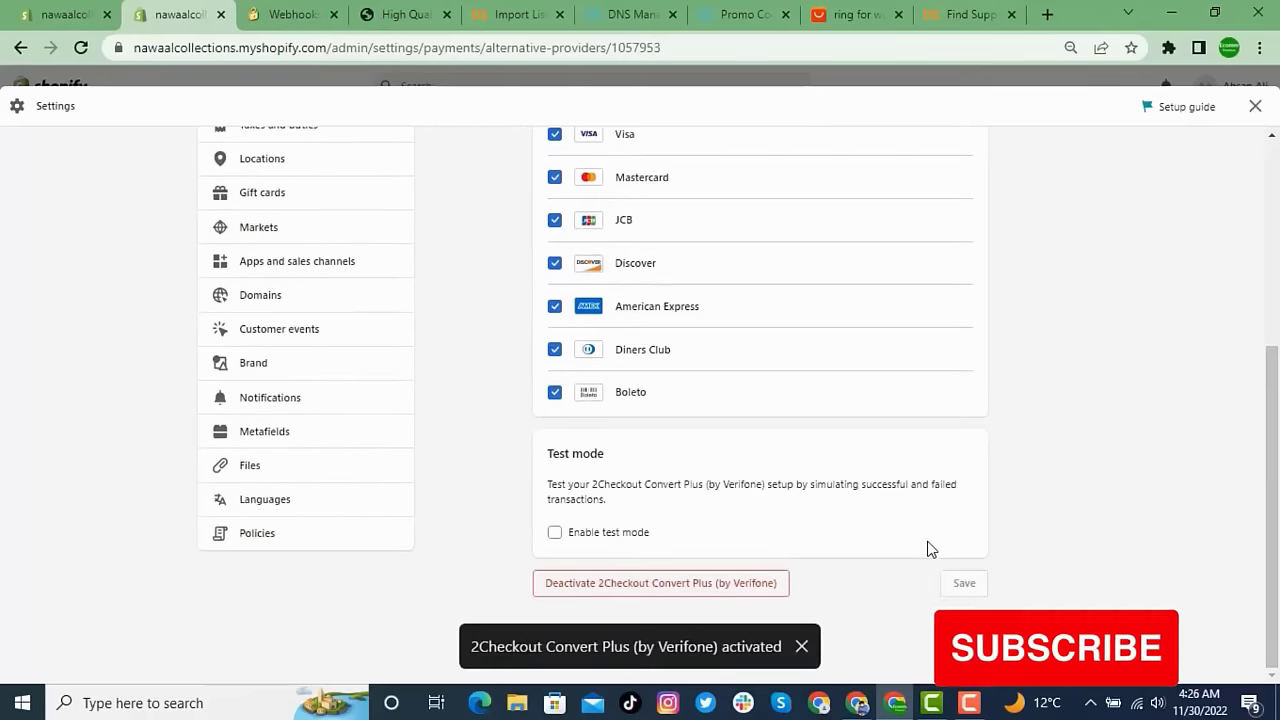
pyautogui.scroll(3, 714, 451)
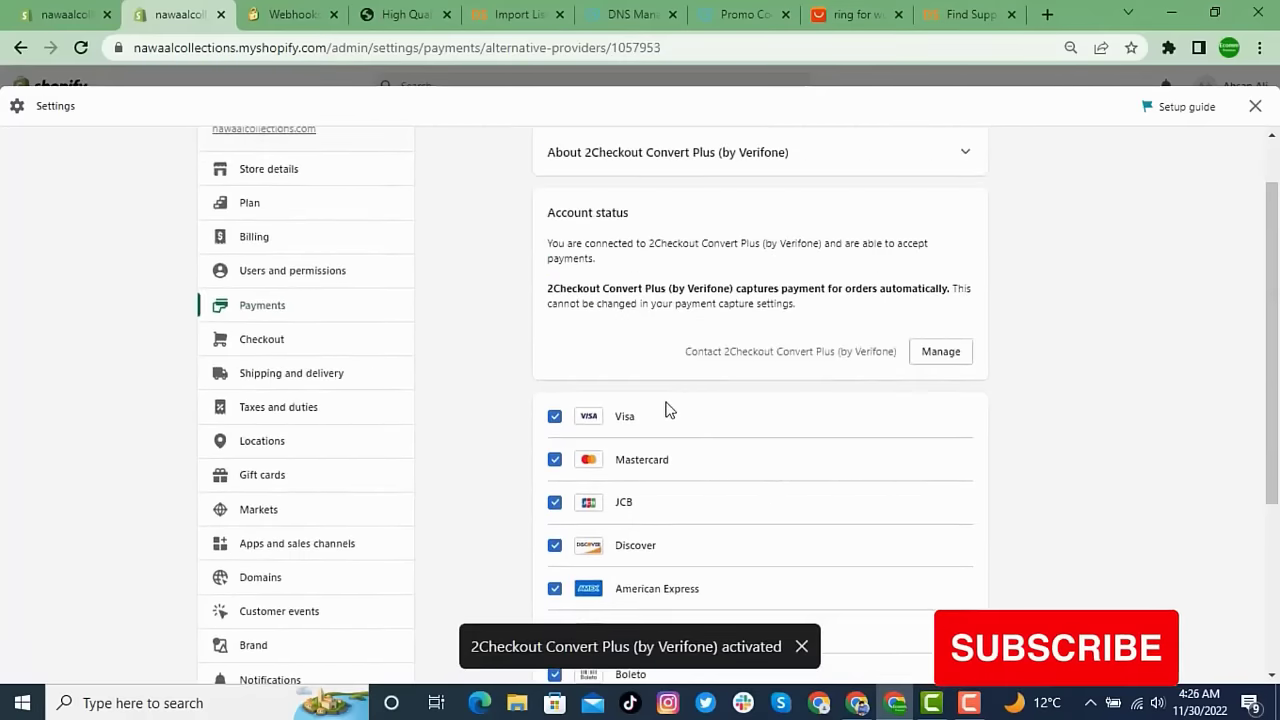
pyautogui.scroll(1, 612, 333)
pyautogui.click(545, 167)
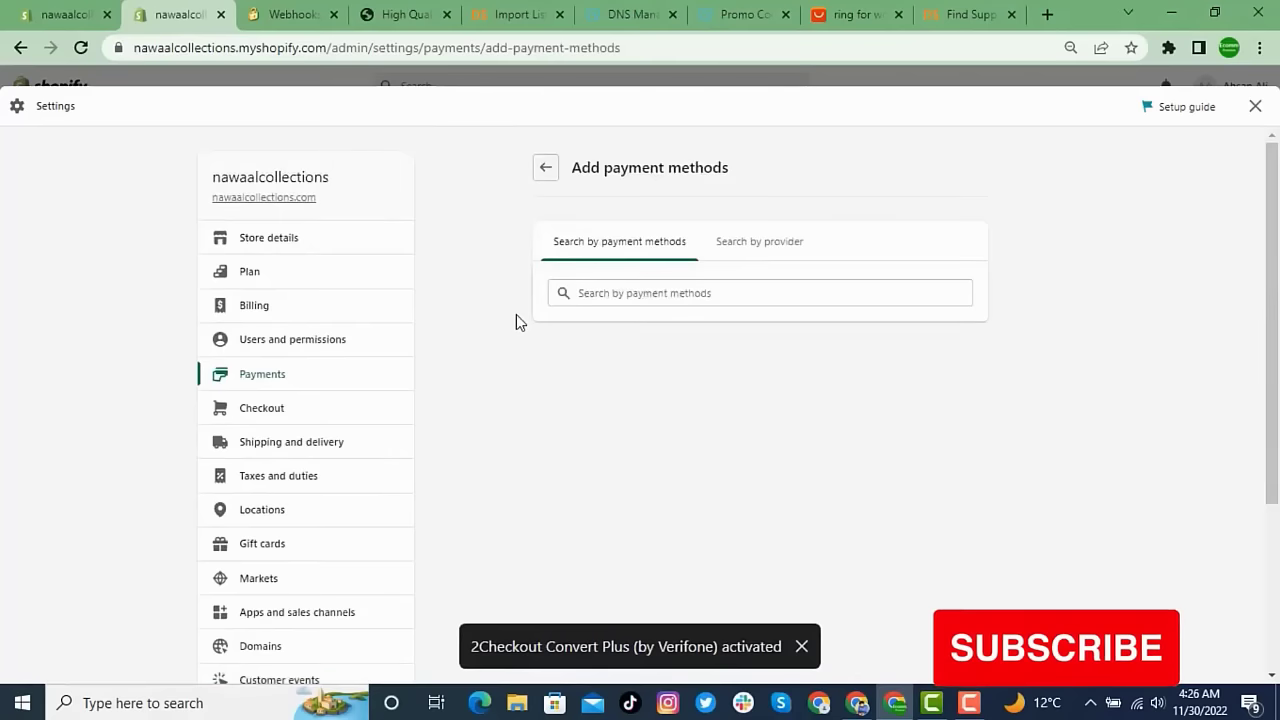
pyautogui.click(546, 168)
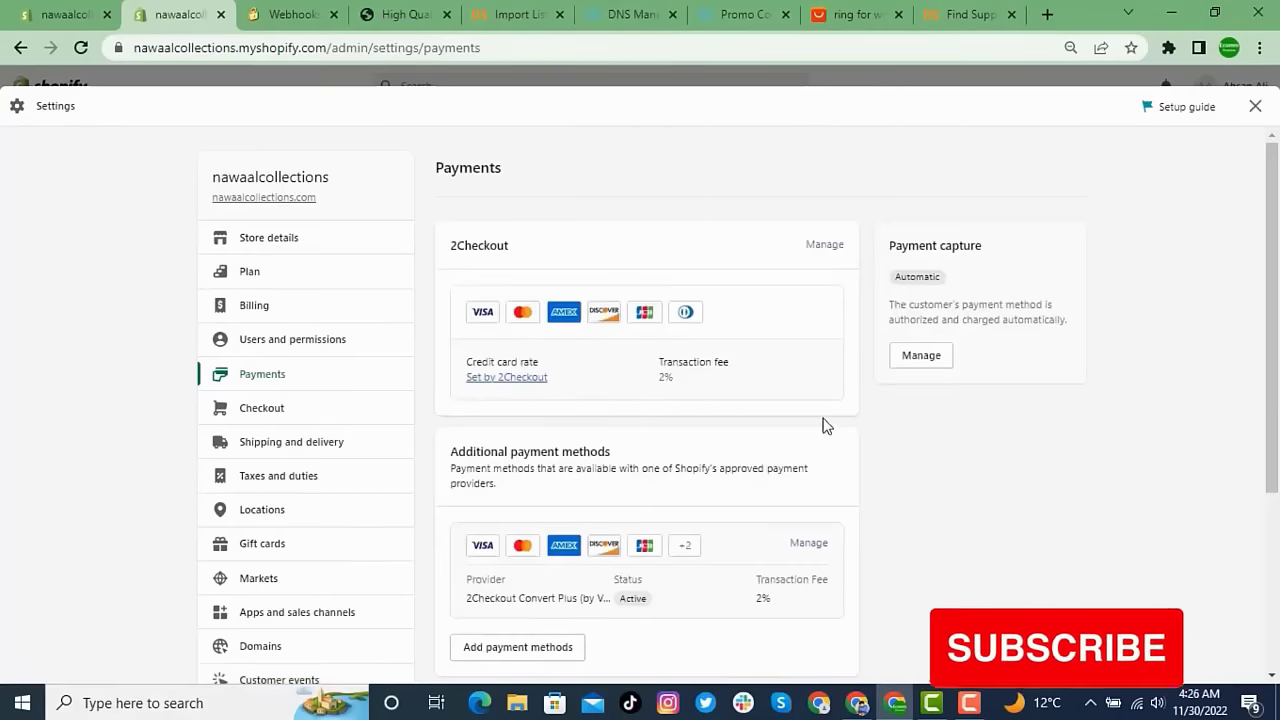
# Review the active 2Checkout Convert Plus provider on Payments, then exit Settings to the admin Home page.
pyautogui.scroll(-2, 862, 407)
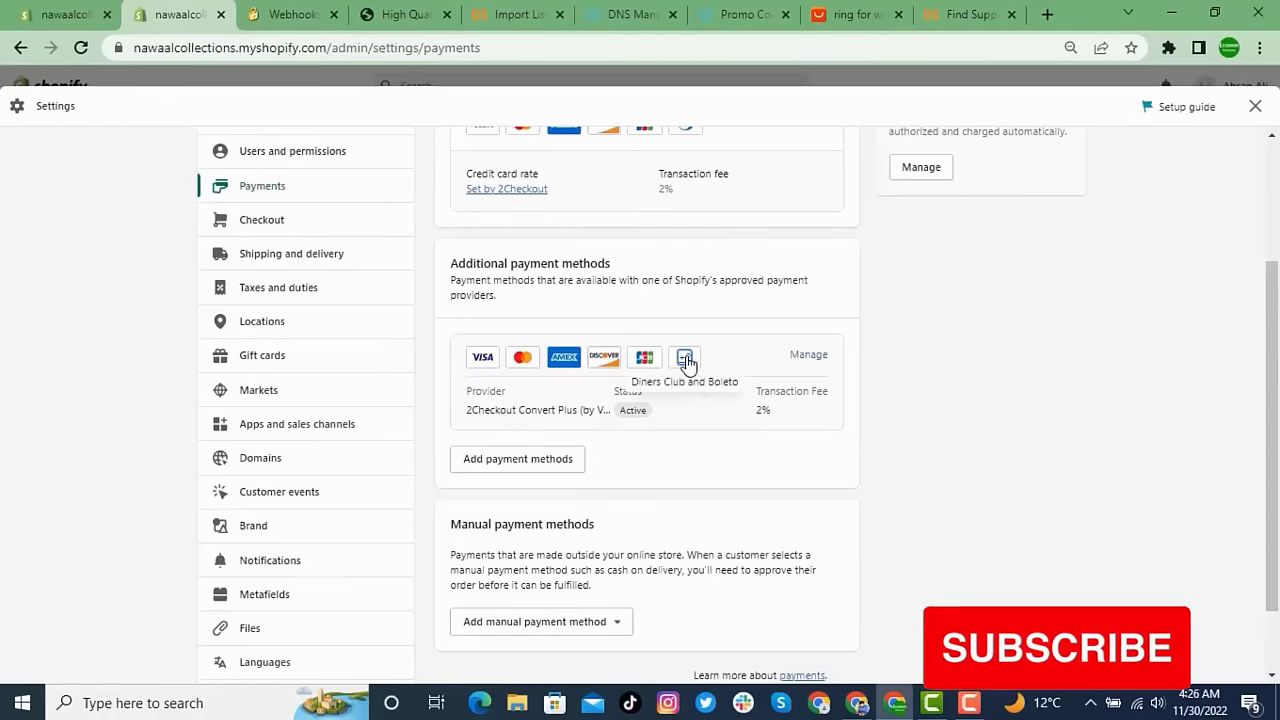
pyautogui.scroll(-1, 708, 424)
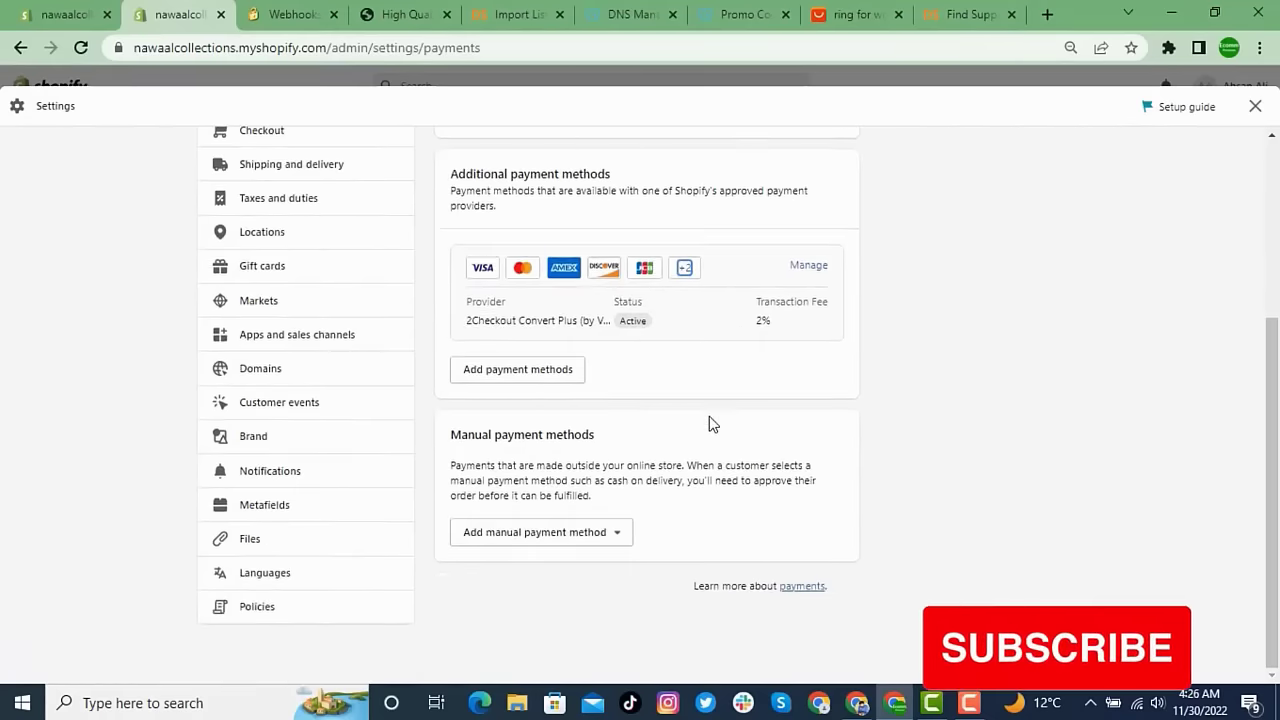
pyautogui.scroll(3, 708, 424)
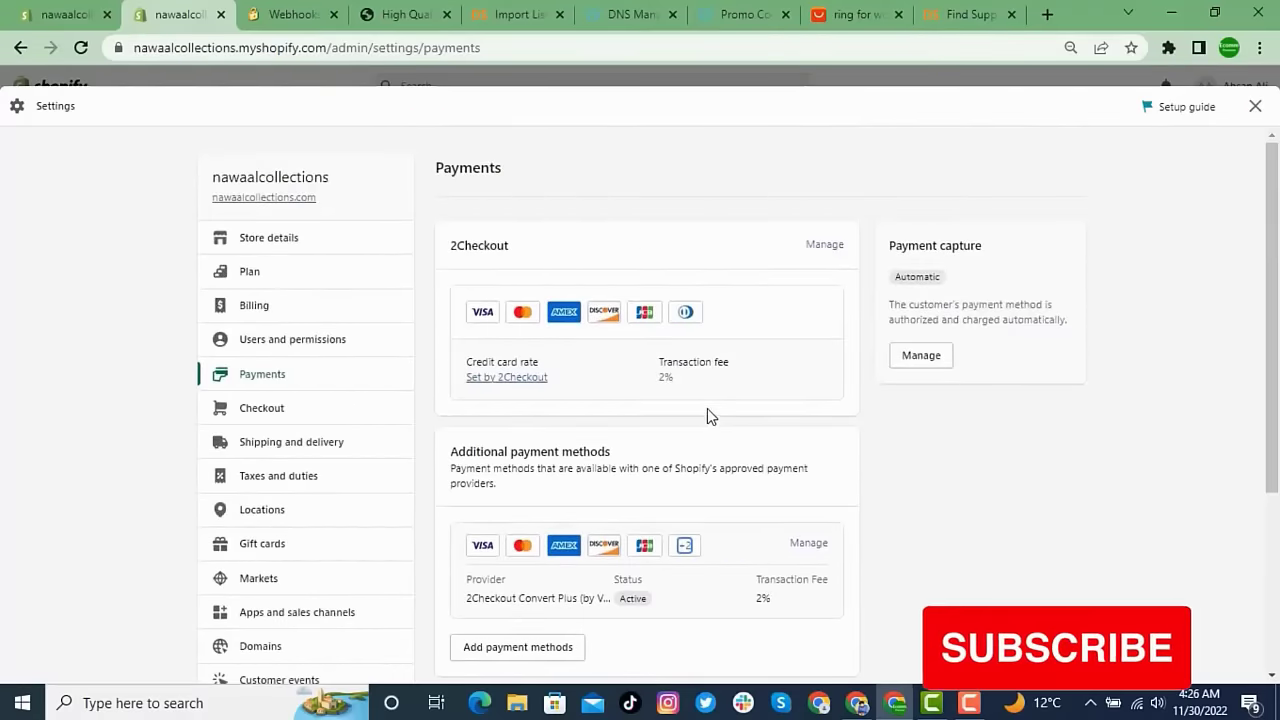
pyautogui.click(1256, 108)
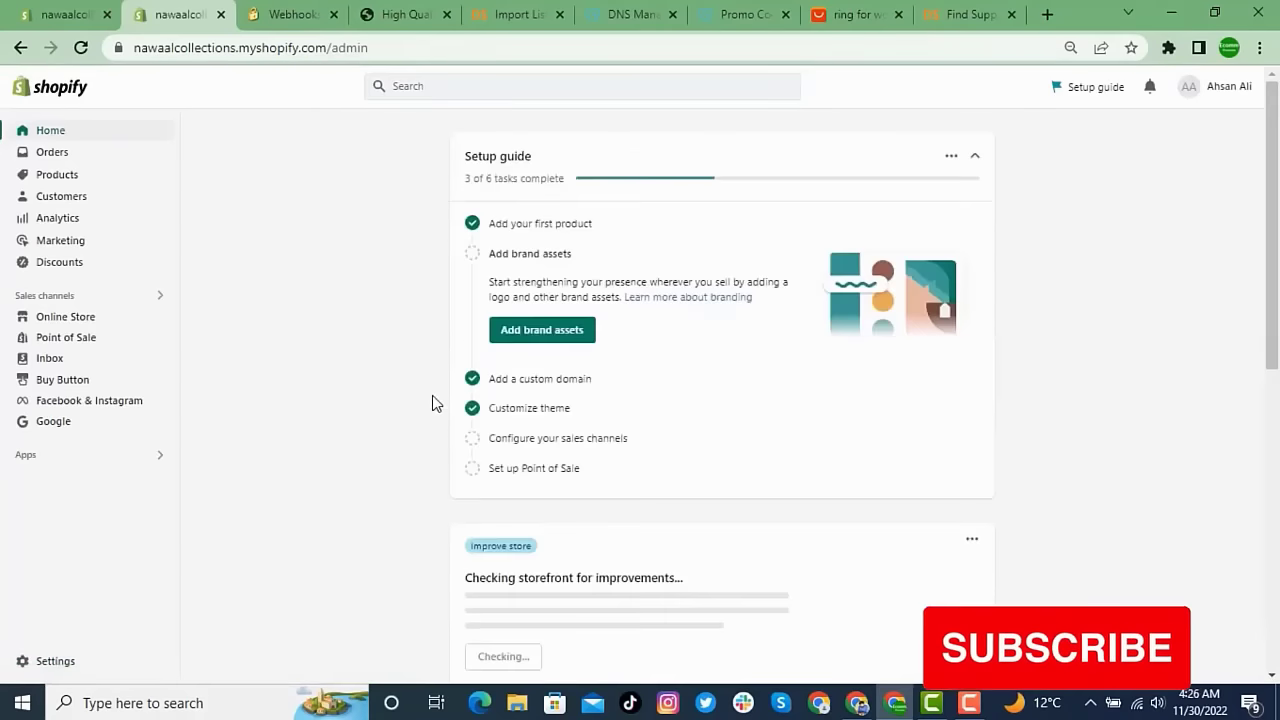